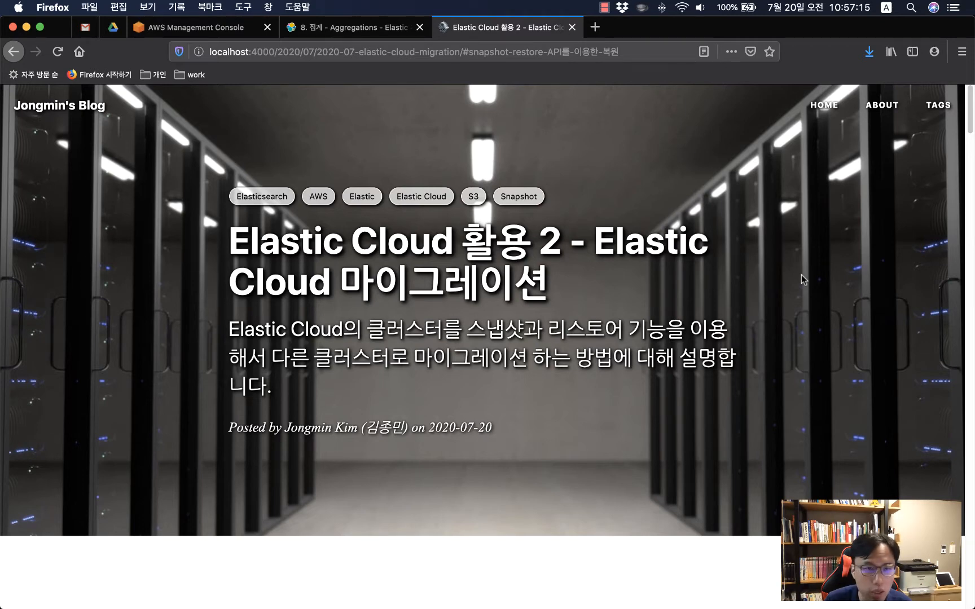
Zoom the Elastic Cloud blog post to 120% and read down to its five cluster migration methods.
scroll(801, 275, "down", 5)
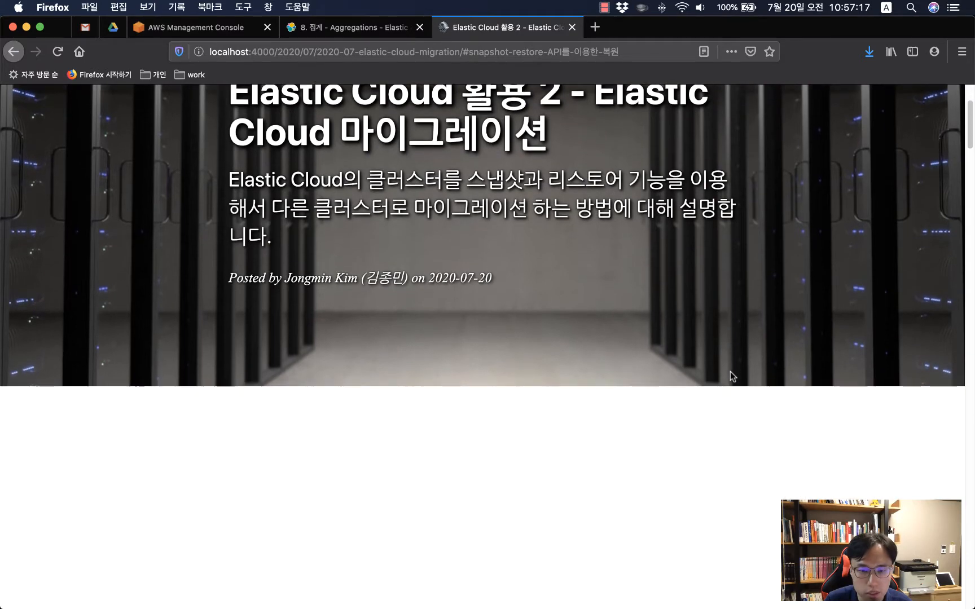
scroll(730, 372, "down", 10)
scroll(730, 373, "up", 2)
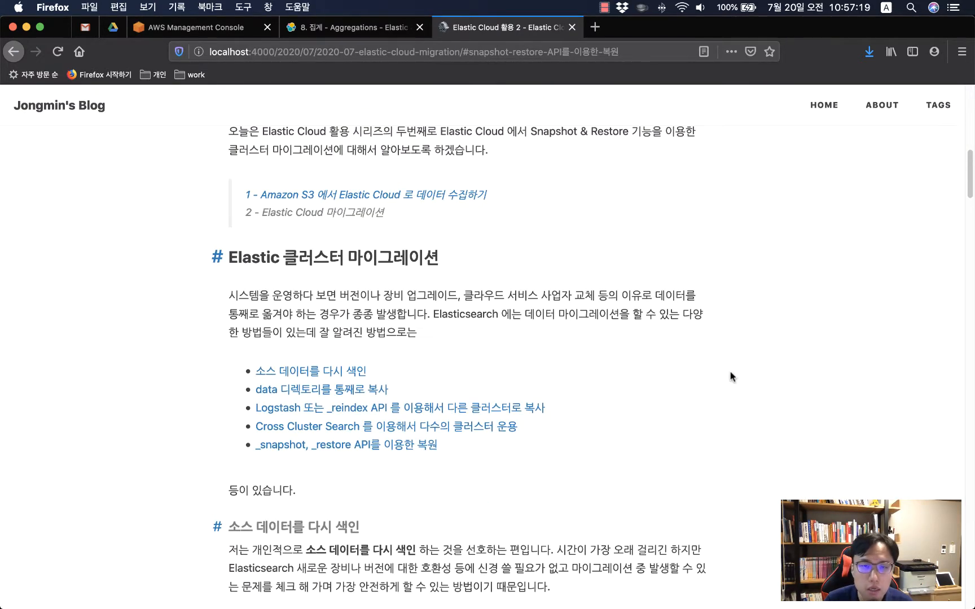
scroll(731, 372, "up", 1)
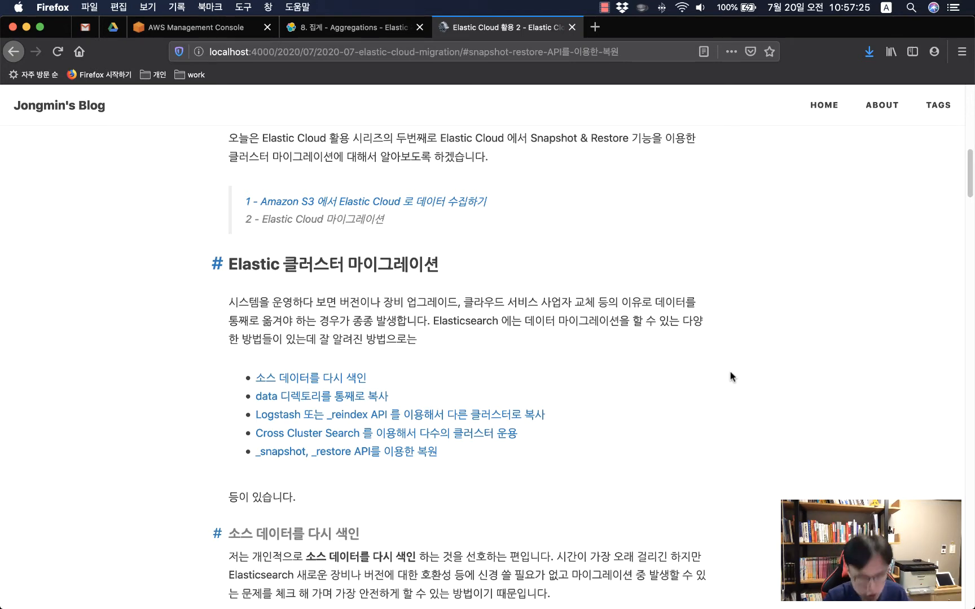
key("super+equal")
key("super+equal")
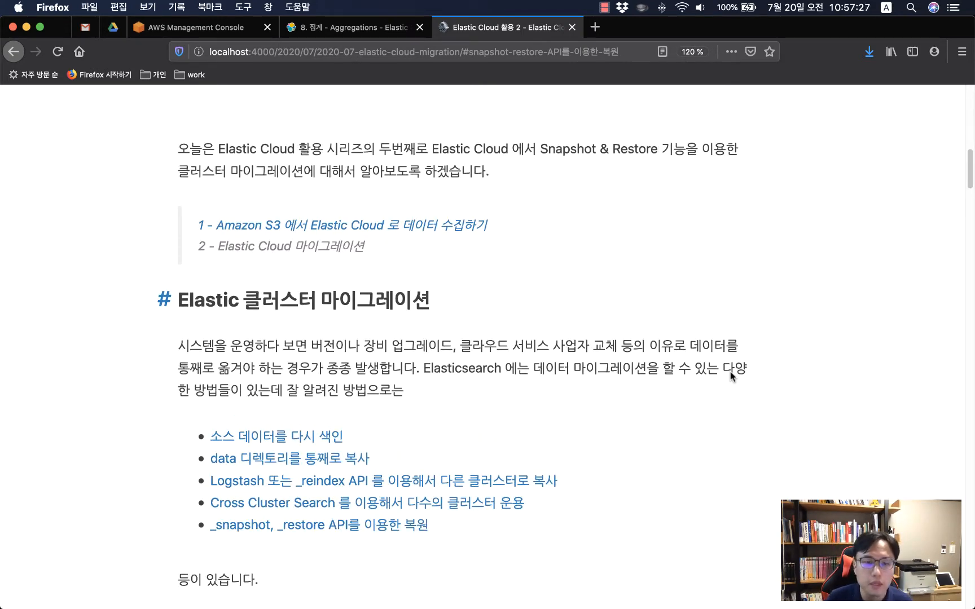
scroll(731, 375, "down", 3)
scroll(731, 376, "down", 2)
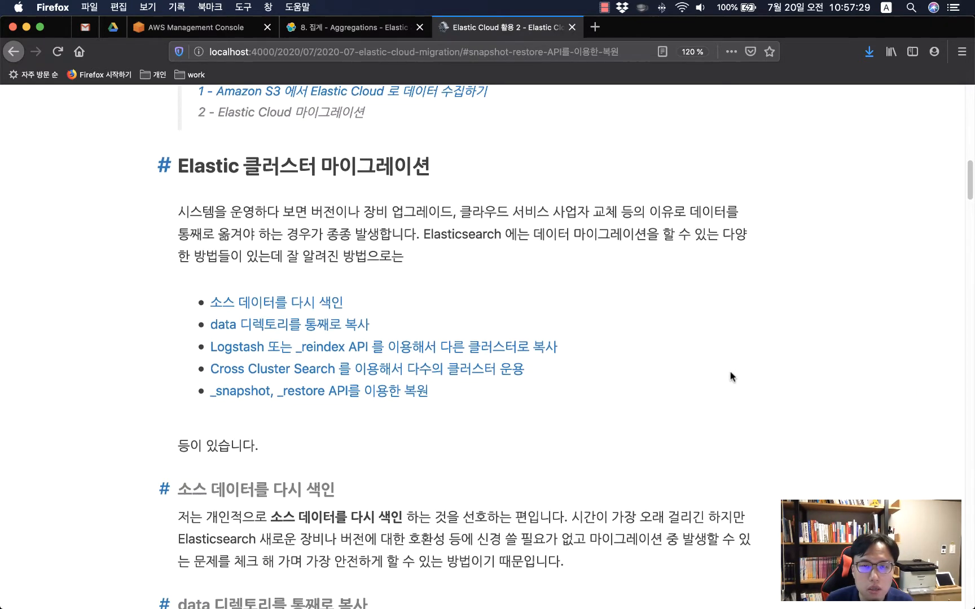
scroll(731, 376, "up", 1)
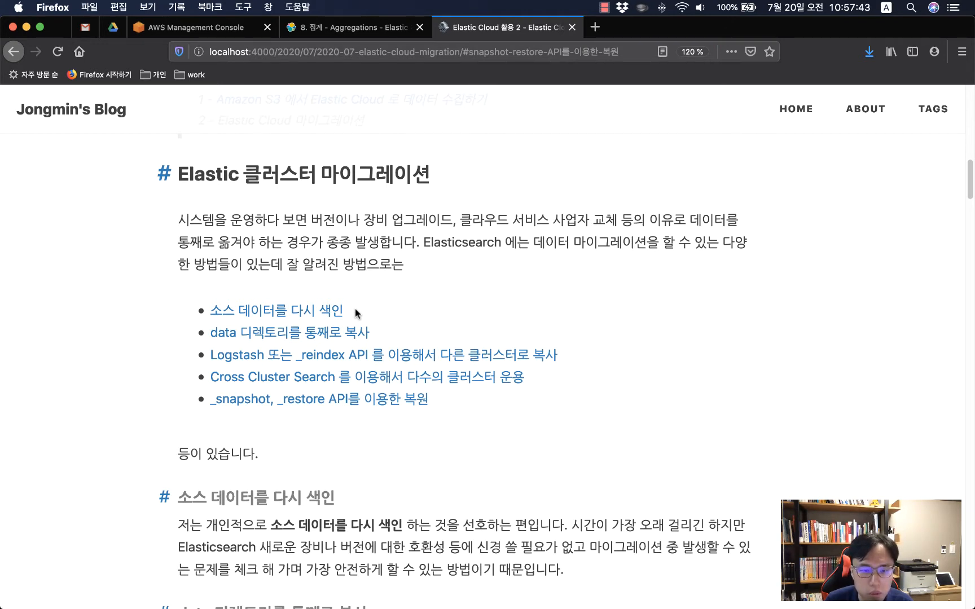
scroll(354, 309, "down", 1)
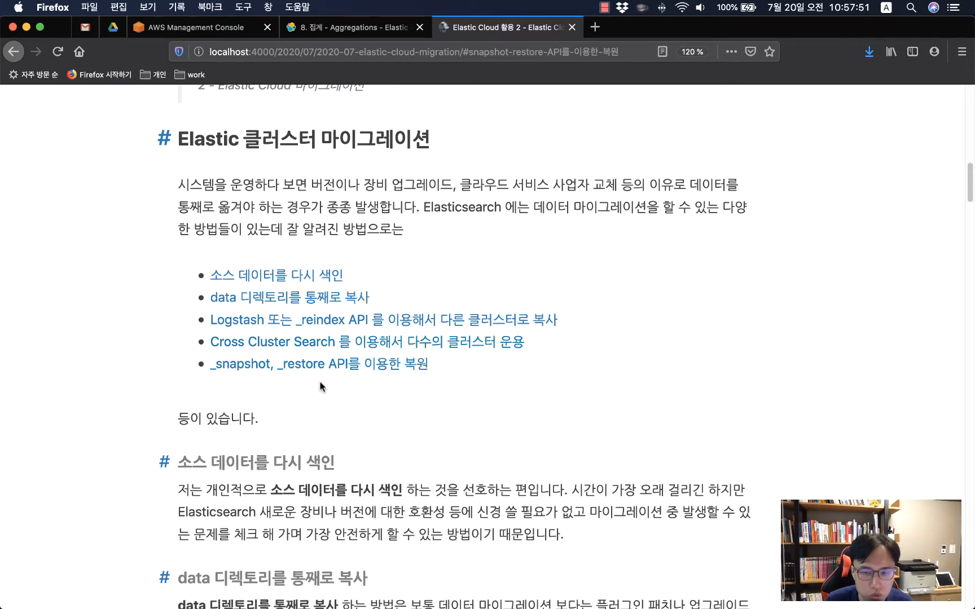
scroll(319, 386, "down", 5)
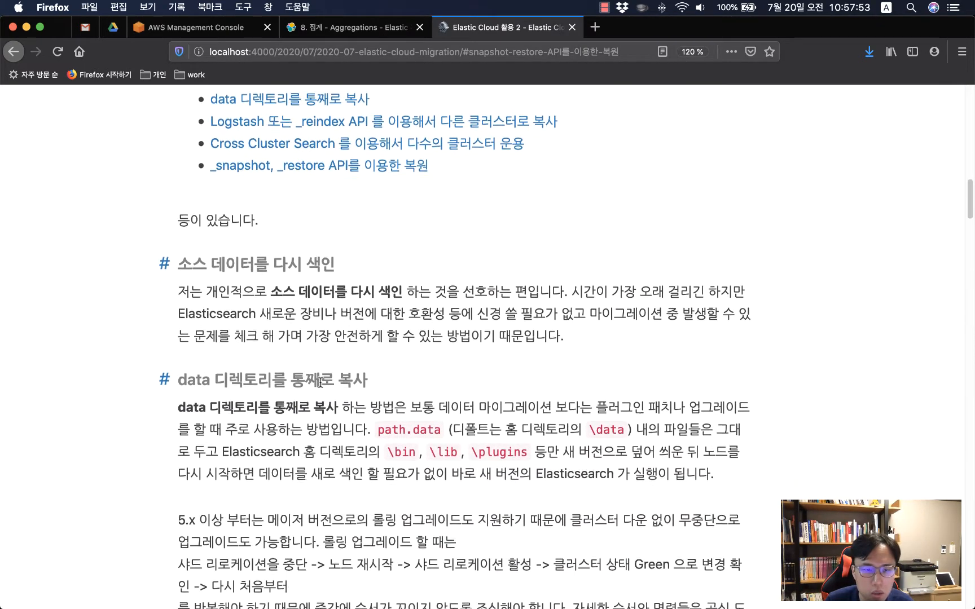
scroll(319, 383, "down", 1)
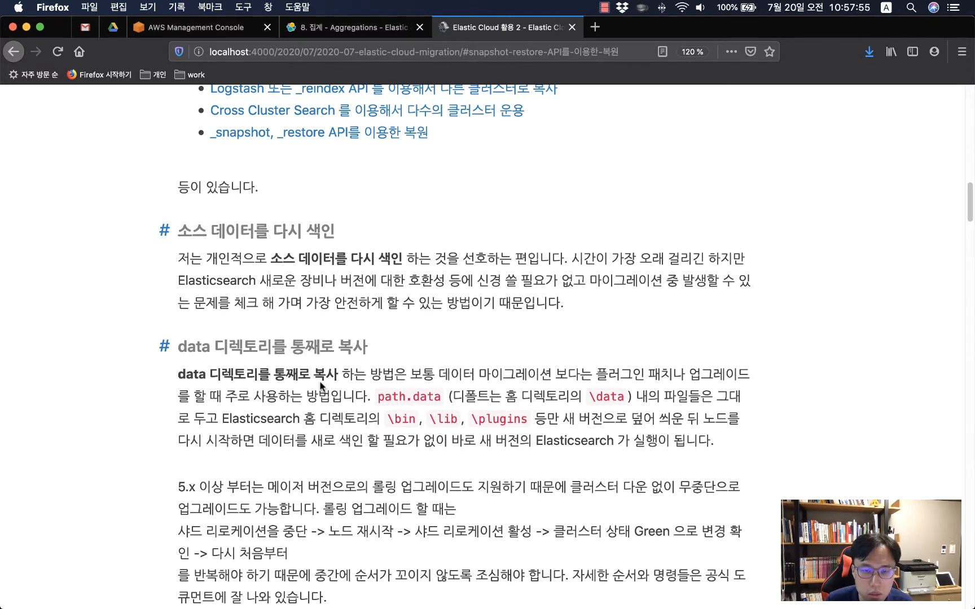
scroll(320, 385, "down", 4)
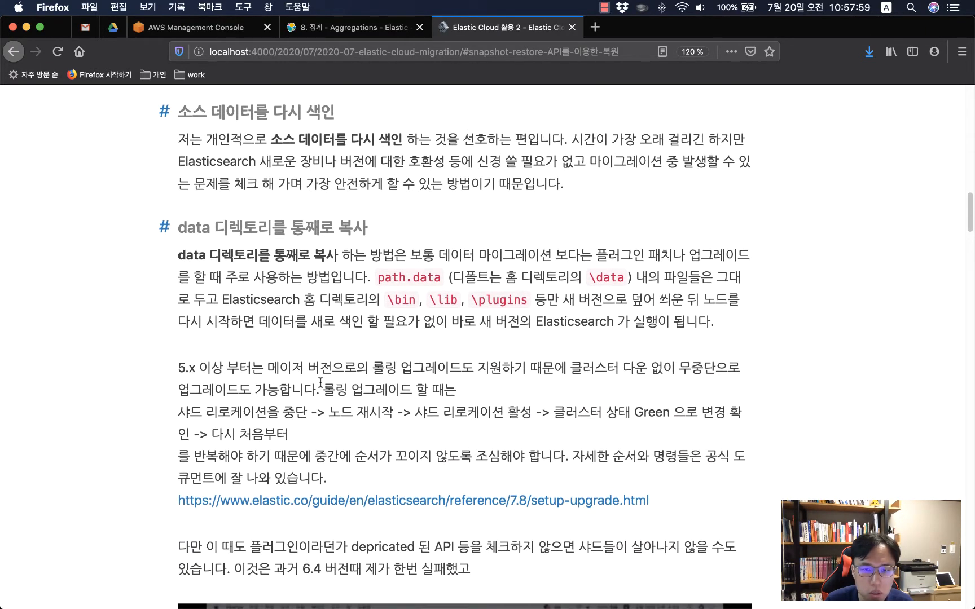
scroll(320, 384, "down", 10)
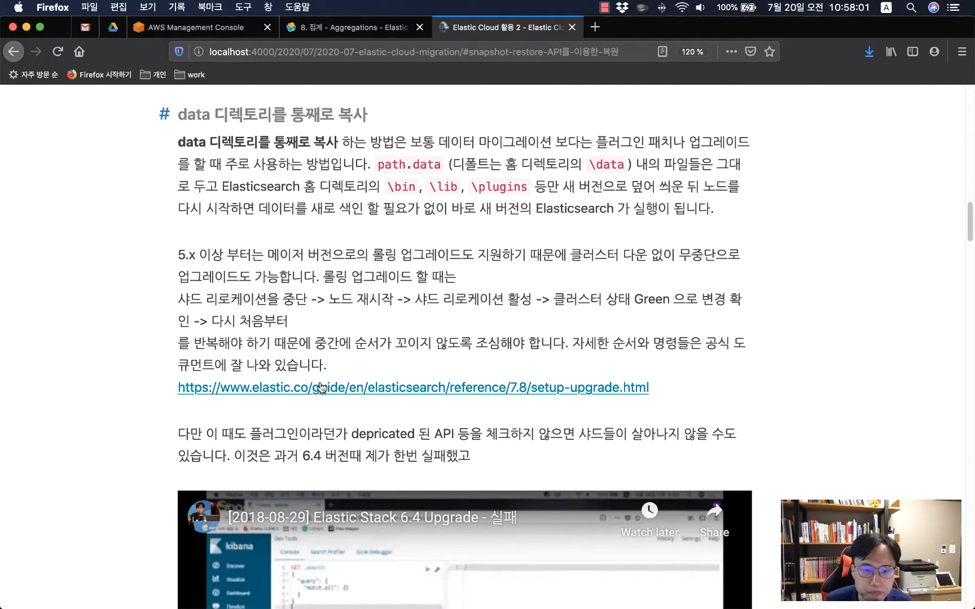
scroll(320, 386, "up", 3)
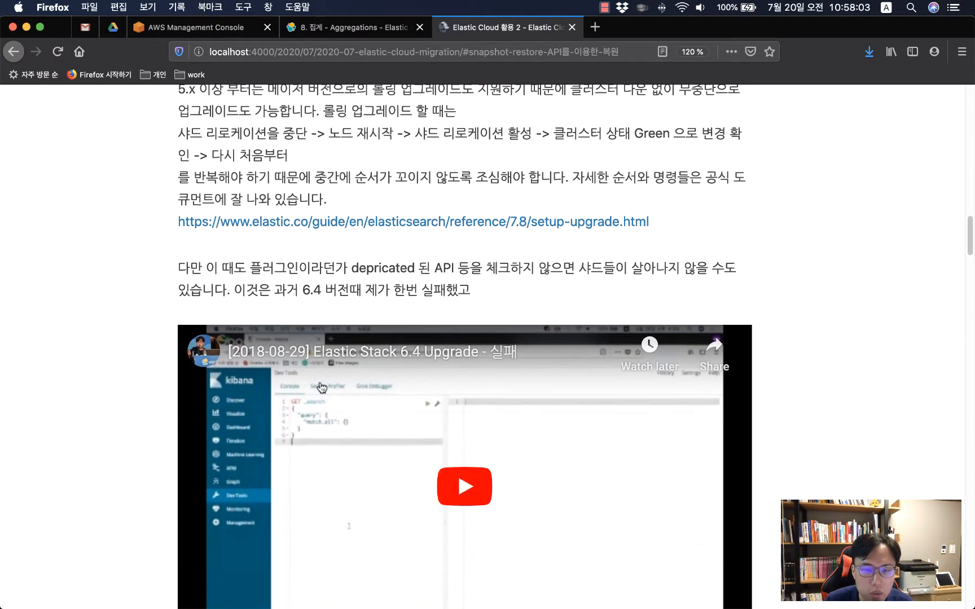
scroll(320, 385, "up", 1)
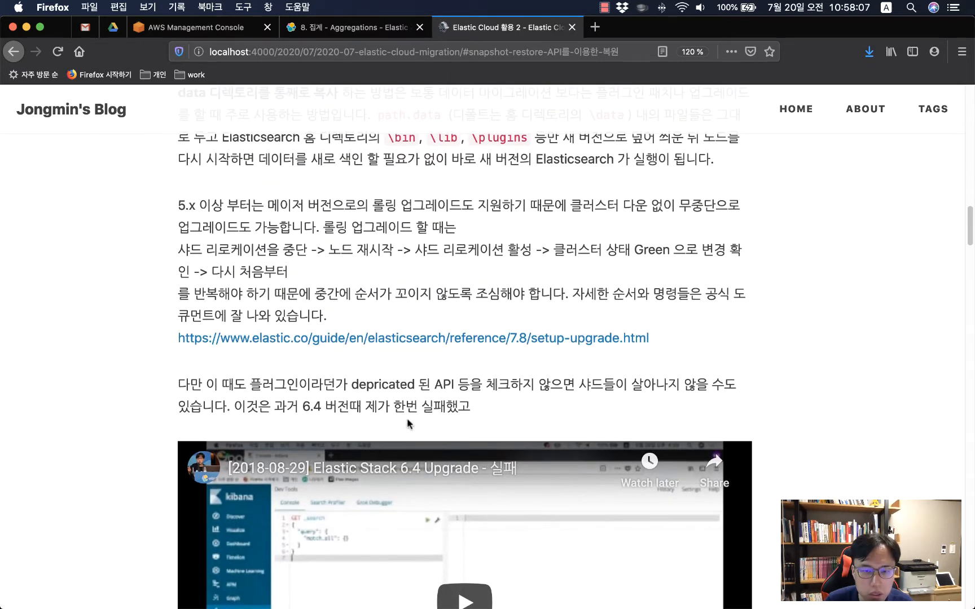
scroll(407, 420, "down", 10)
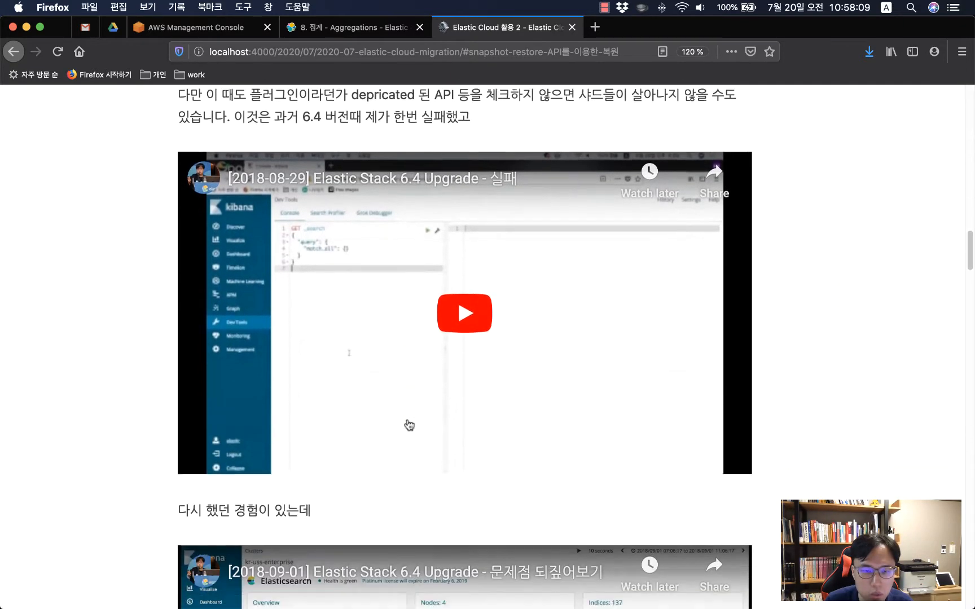
scroll(409, 426, "down", 8)
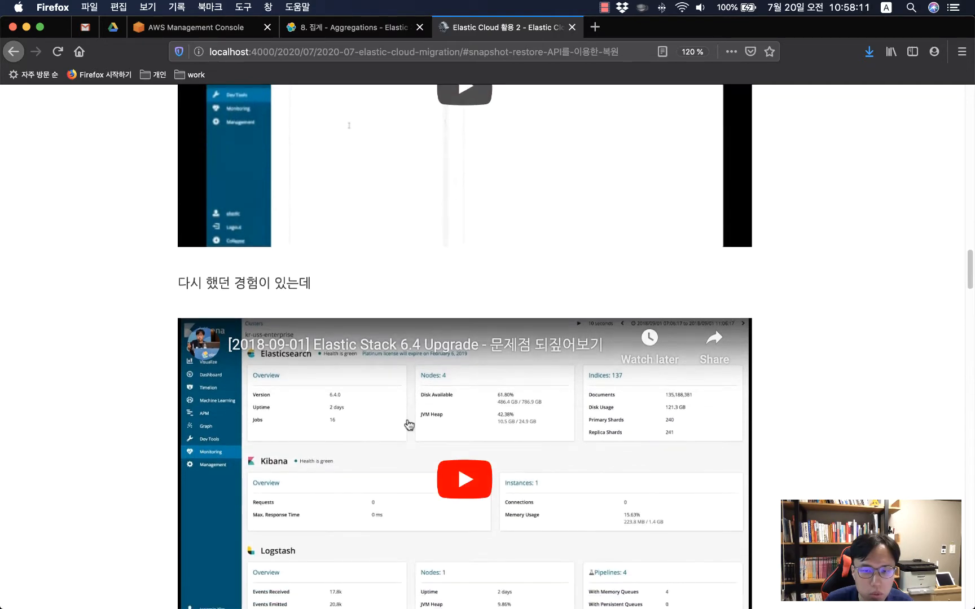
scroll(409, 425, "down", 12)
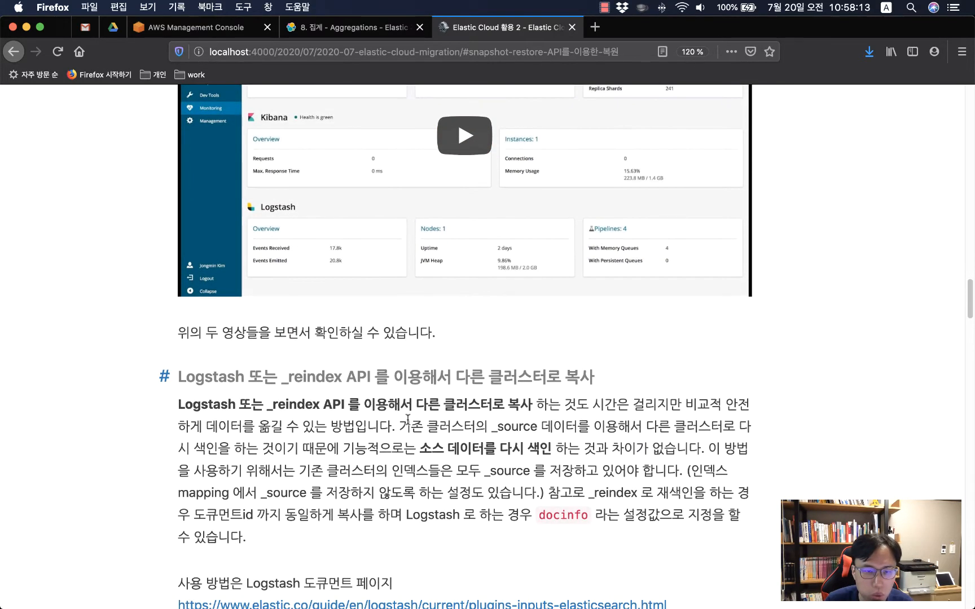
scroll(407, 419, "down", 5)
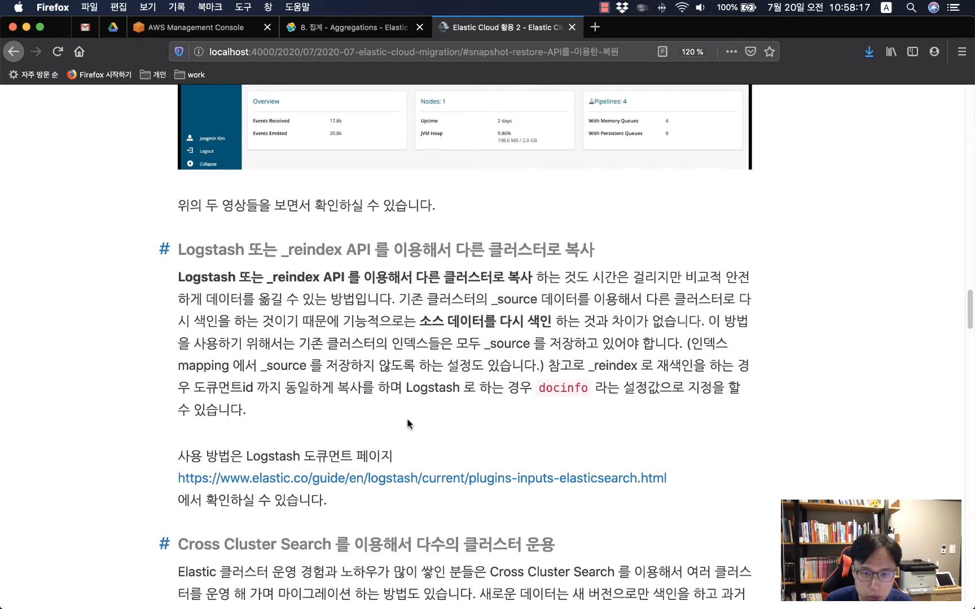
Open the Logstash Elasticsearch input plugin docs and select the elasticsearch block in the Description example.
left_click(369, 480)
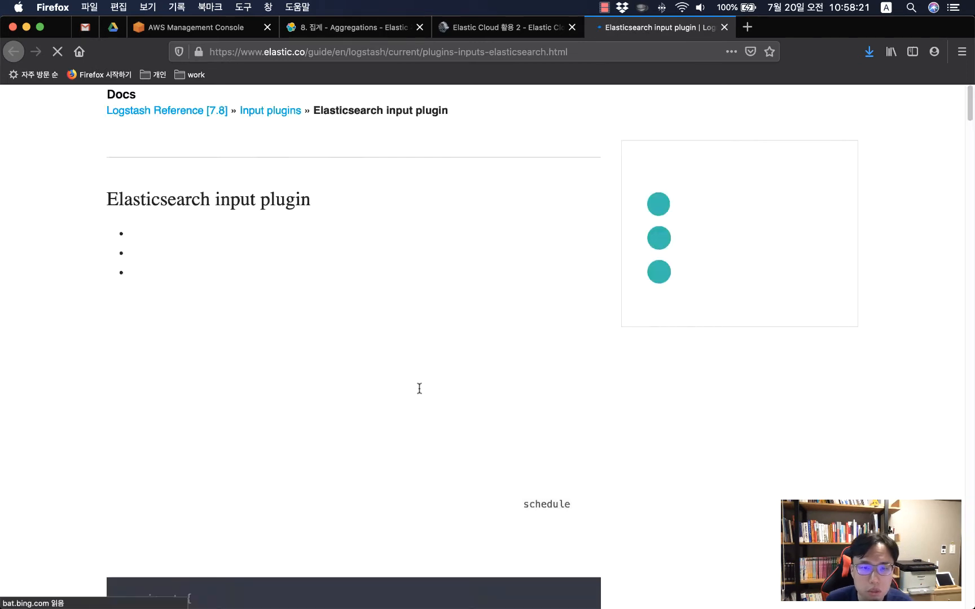
scroll(353, 384, "down", 15)
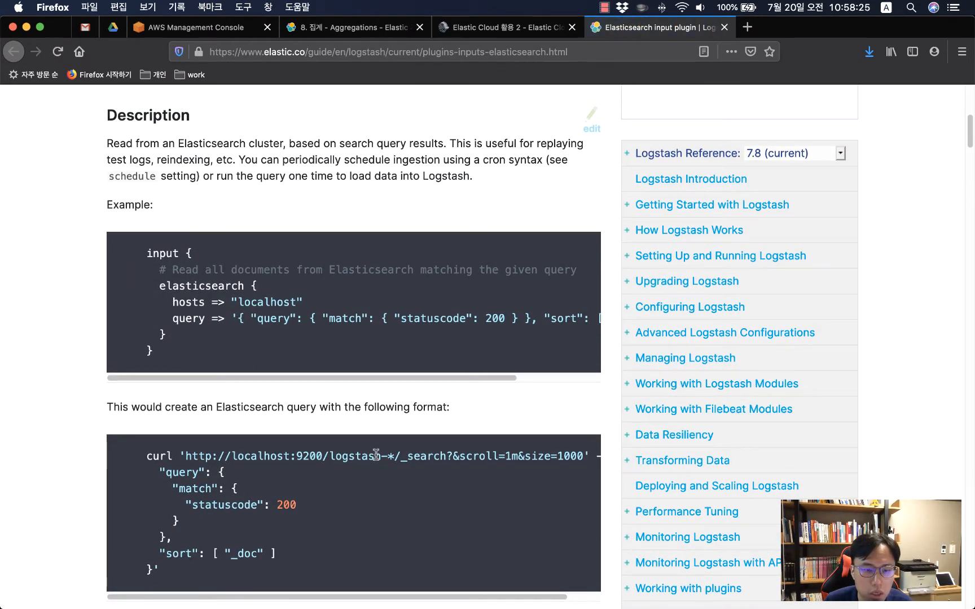
left_click_drag(159, 286, 185, 341)
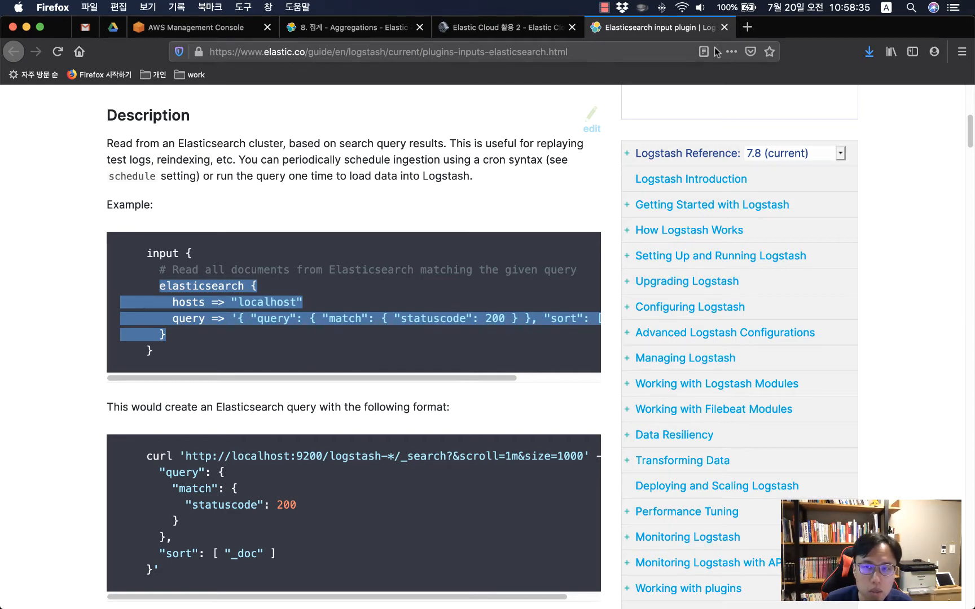
Close the plugin docs tab and scroll the blog post to the '_snapshot, _restore API' section.
left_click(724, 28)
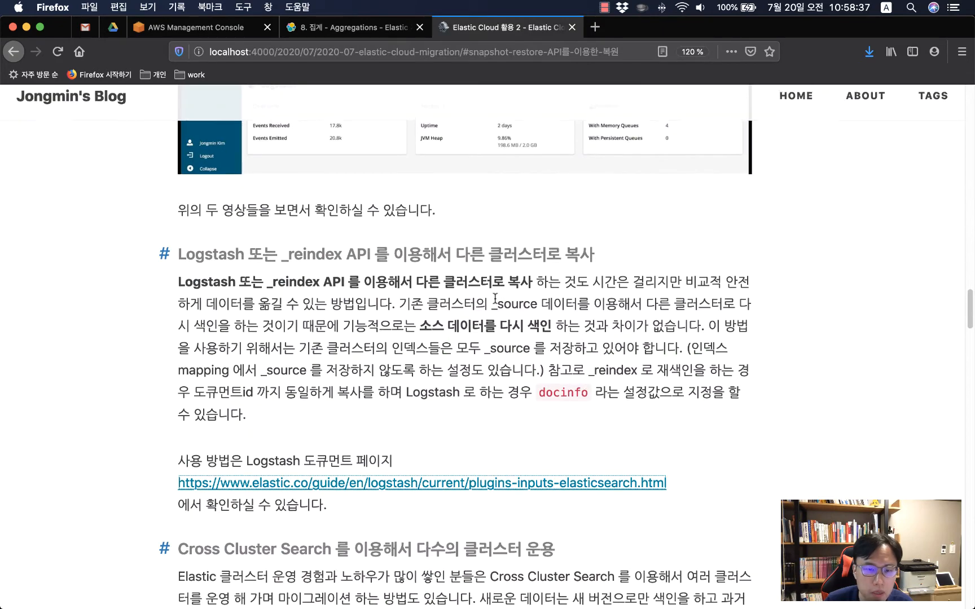
scroll(496, 303, "down", 10)
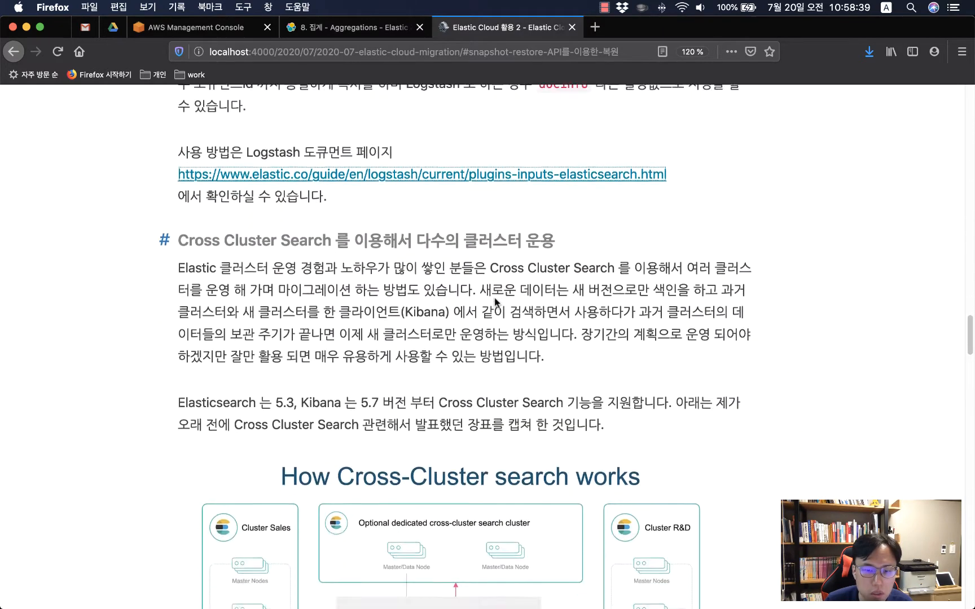
scroll(496, 302, "down", 4)
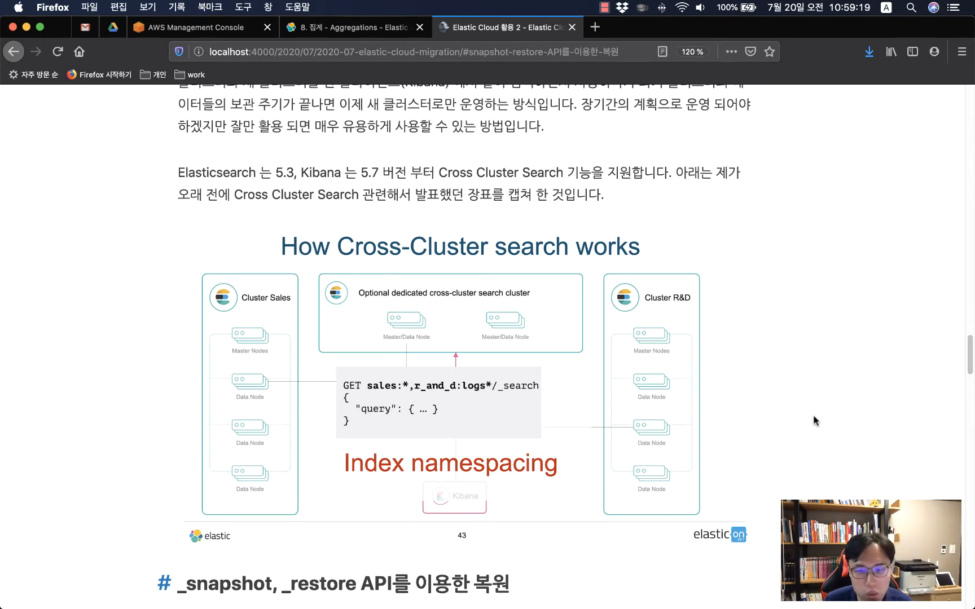
scroll(813, 420, "down", 3)
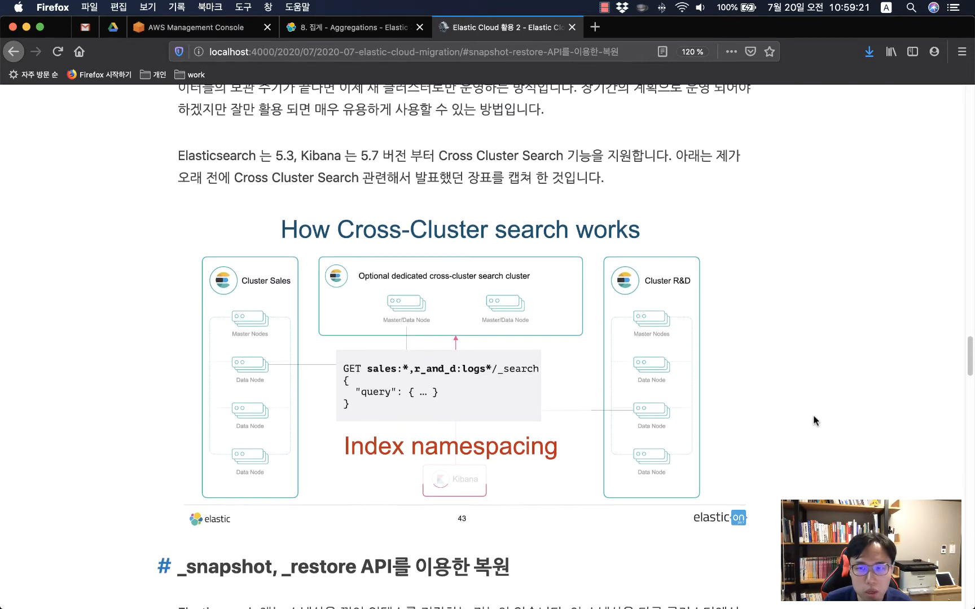
scroll(813, 417, "down", 6)
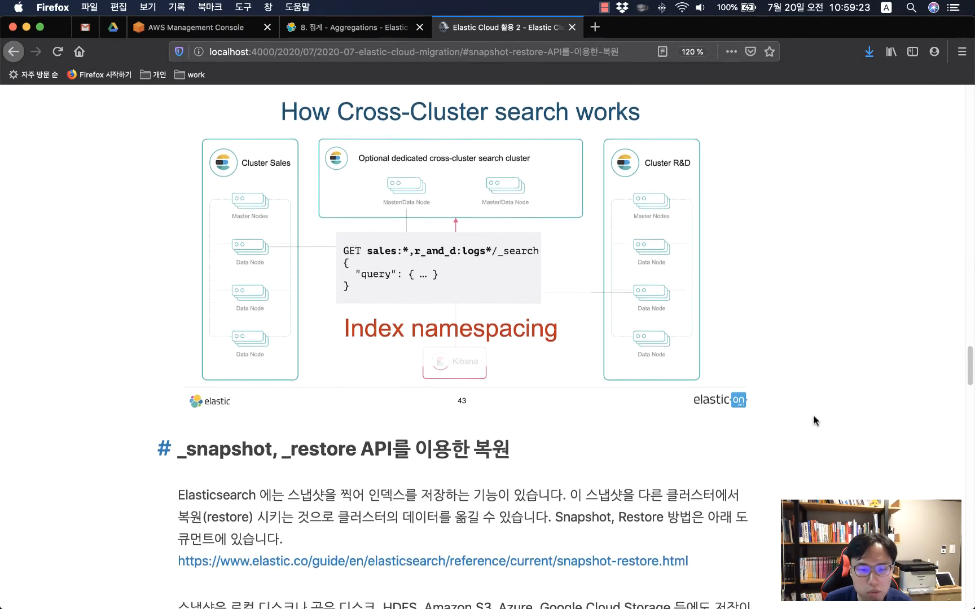
scroll(814, 420, "down", 7)
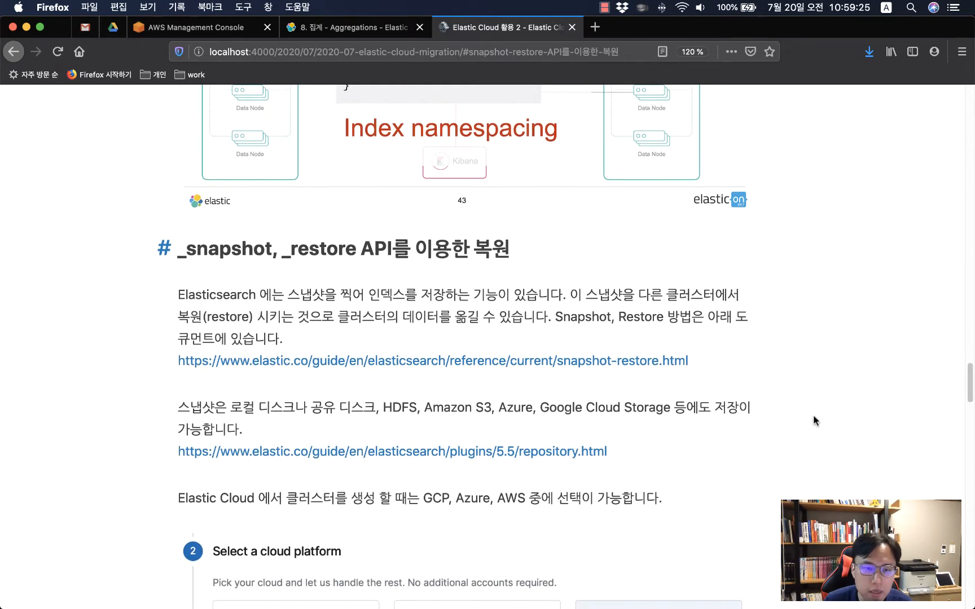
scroll(813, 420, "down", 1)
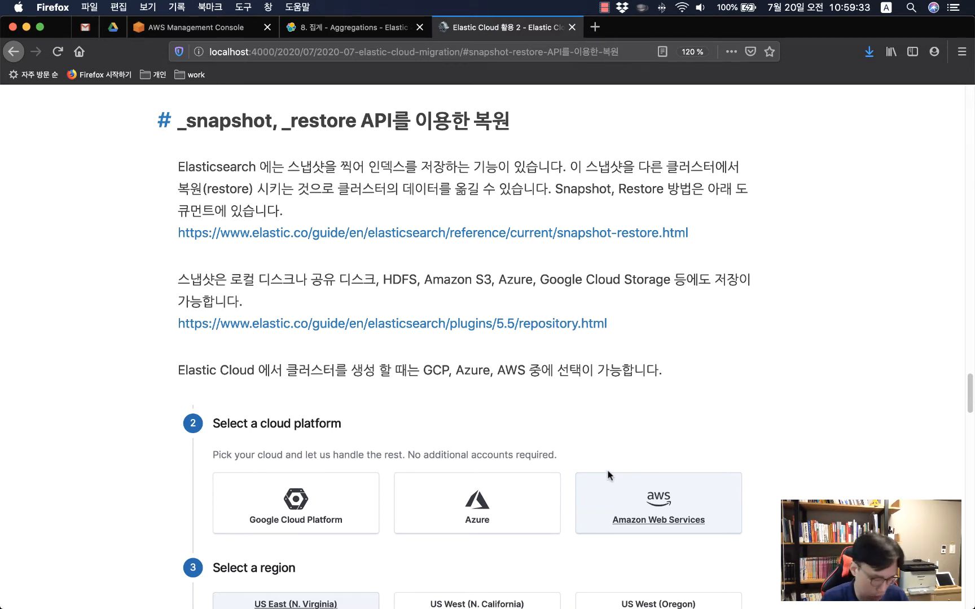
In the Elastic Cloud console, start a new deployment and try the Azure and Google Cloud Platform options.
key("super+Tab")
key("super+Tab")
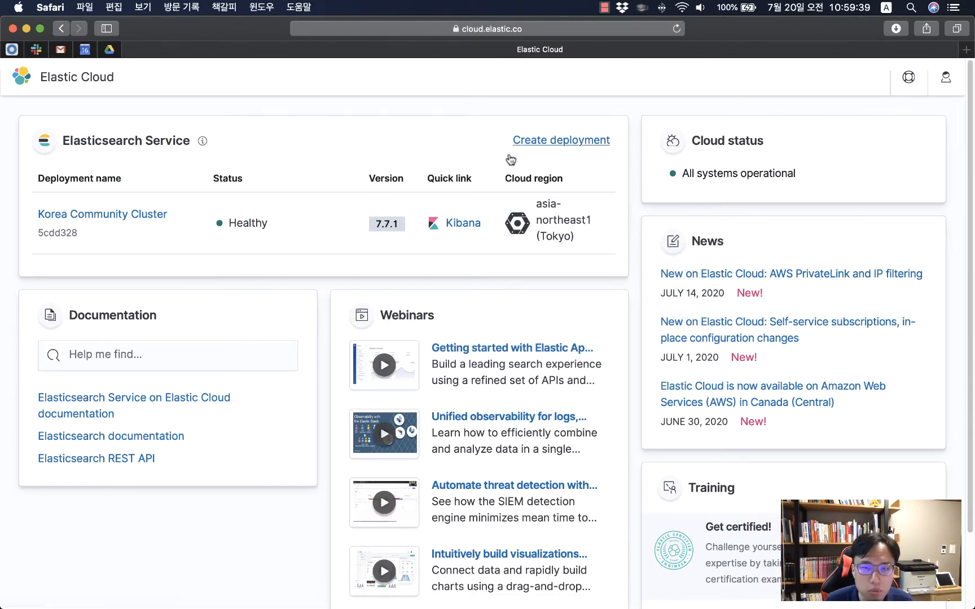
left_click(557, 145)
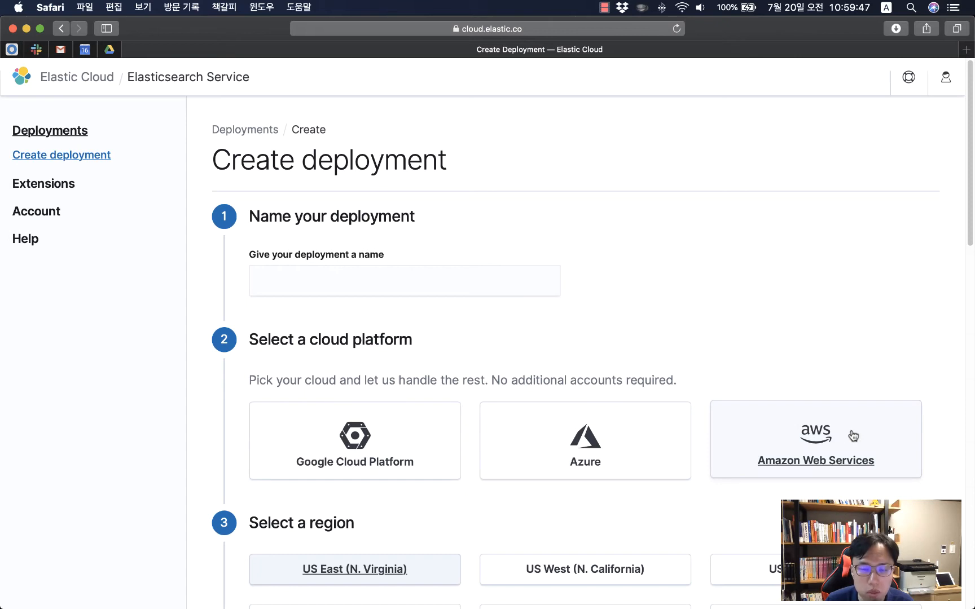
scroll(790, 424, "down", 2)
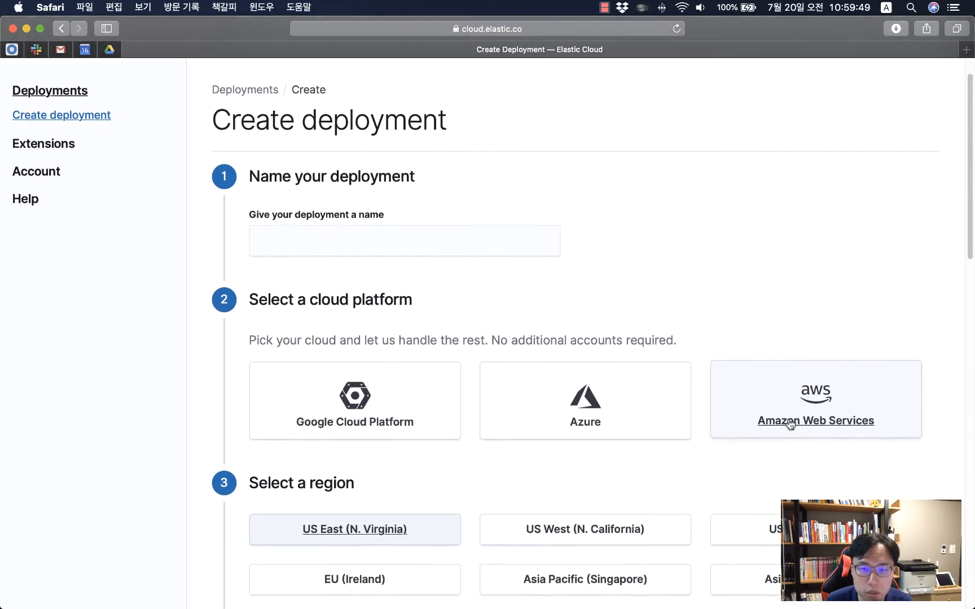
left_click(542, 397)
left_click(392, 393)
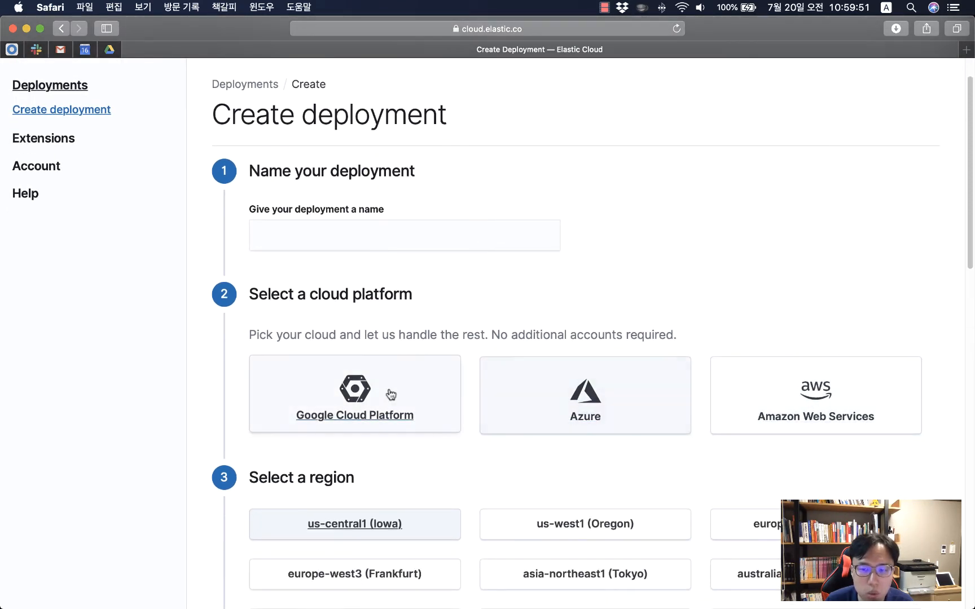
scroll(707, 576, "down", 2)
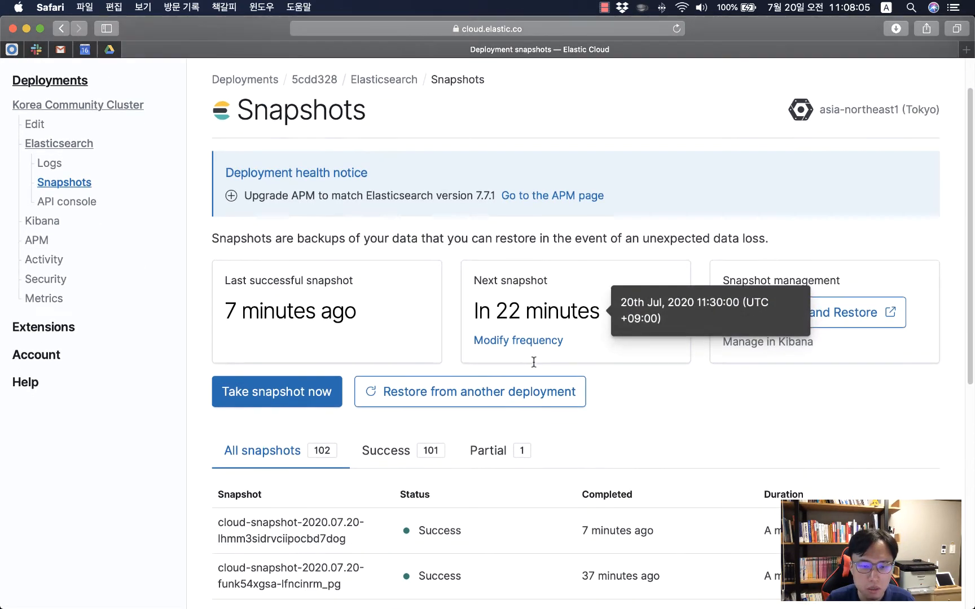
Return to the Elastic Cloud home, begin Create deployment, and focus the deployment name field.
scroll(346, 525, "down", 3)
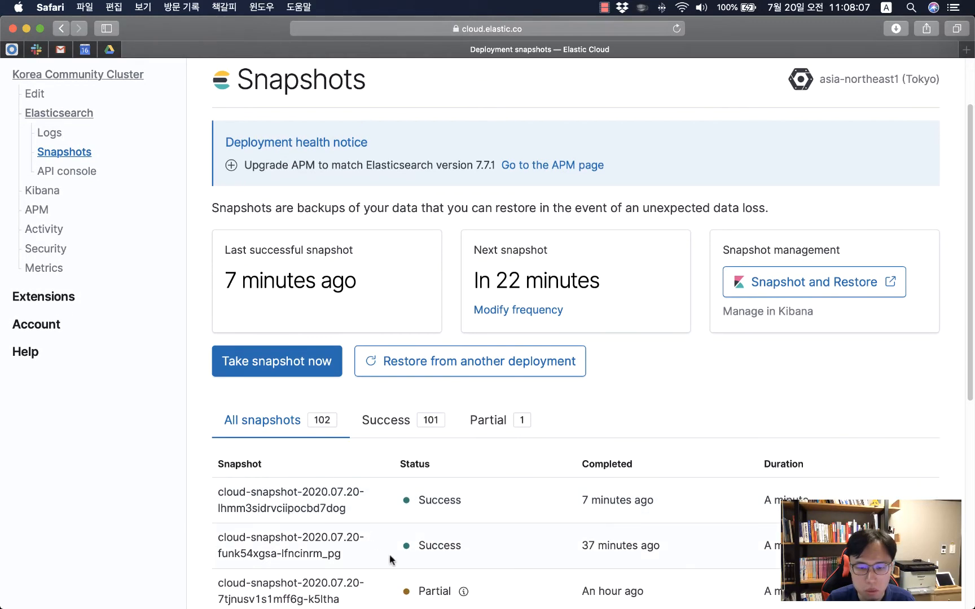
scroll(389, 559, "down", 2)
scroll(388, 558, "up", 5)
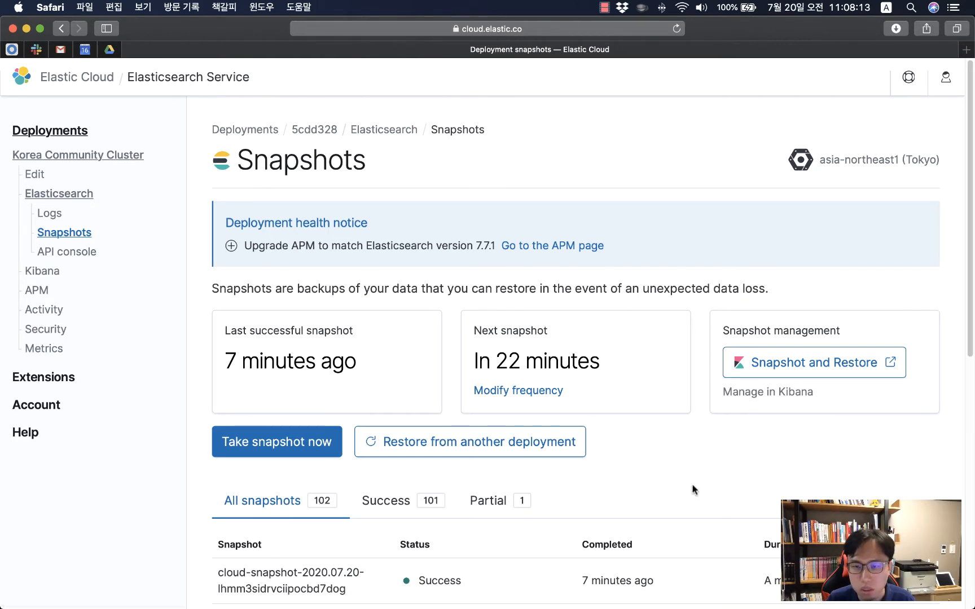
left_click(111, 79)
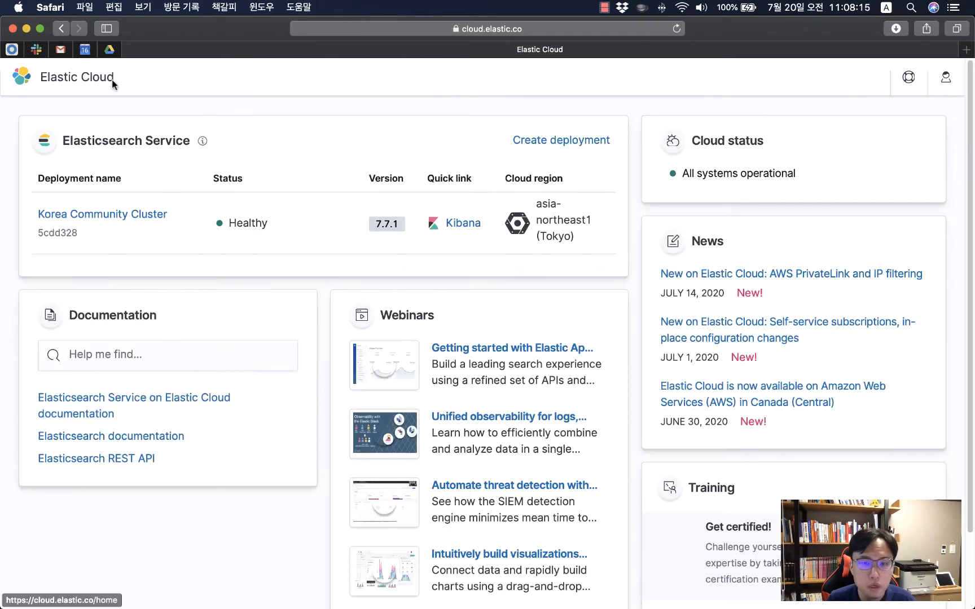
left_click(588, 141)
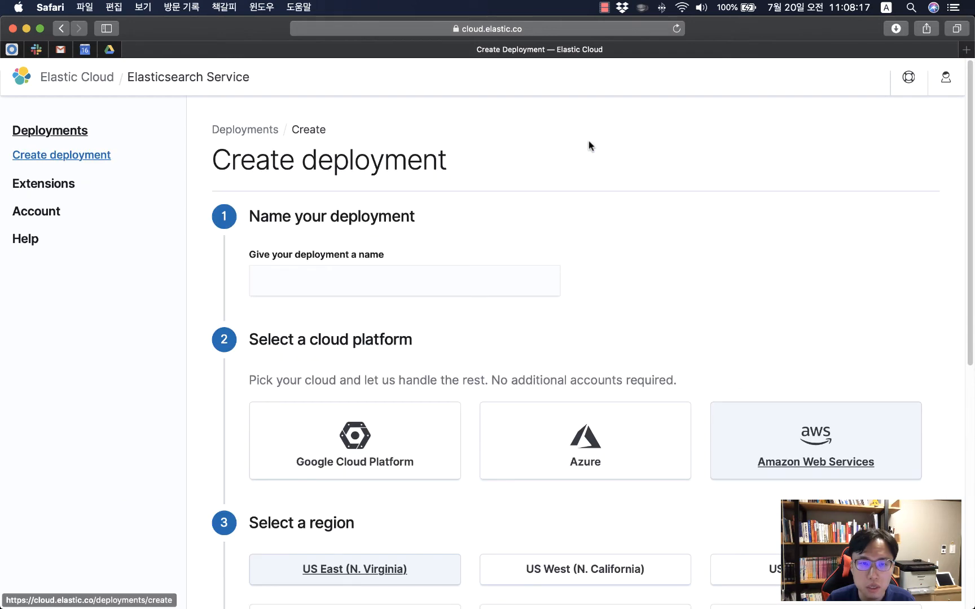
scroll(596, 318, "down", 3)
scroll(545, 374, "down", 3)
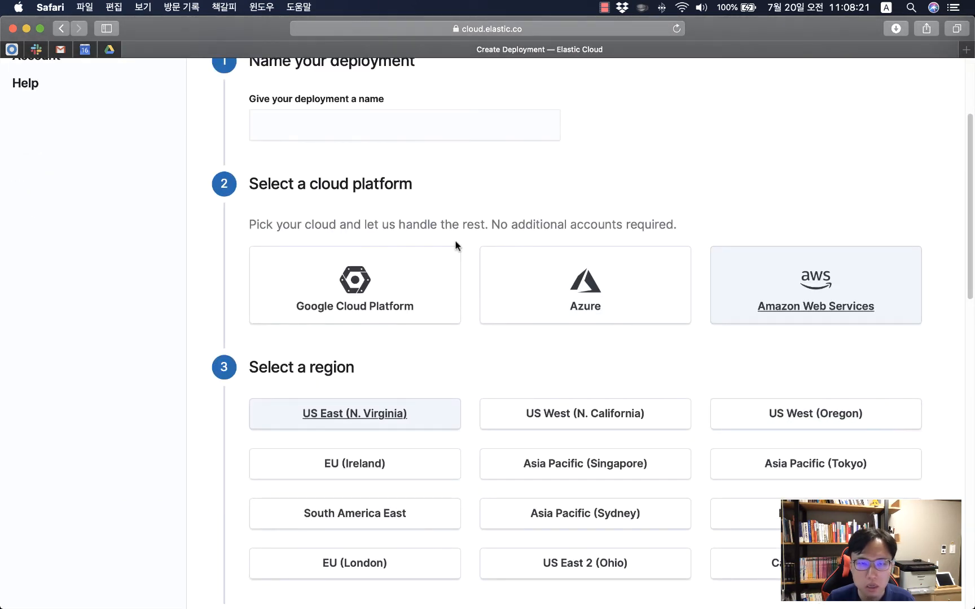
left_click(452, 124)
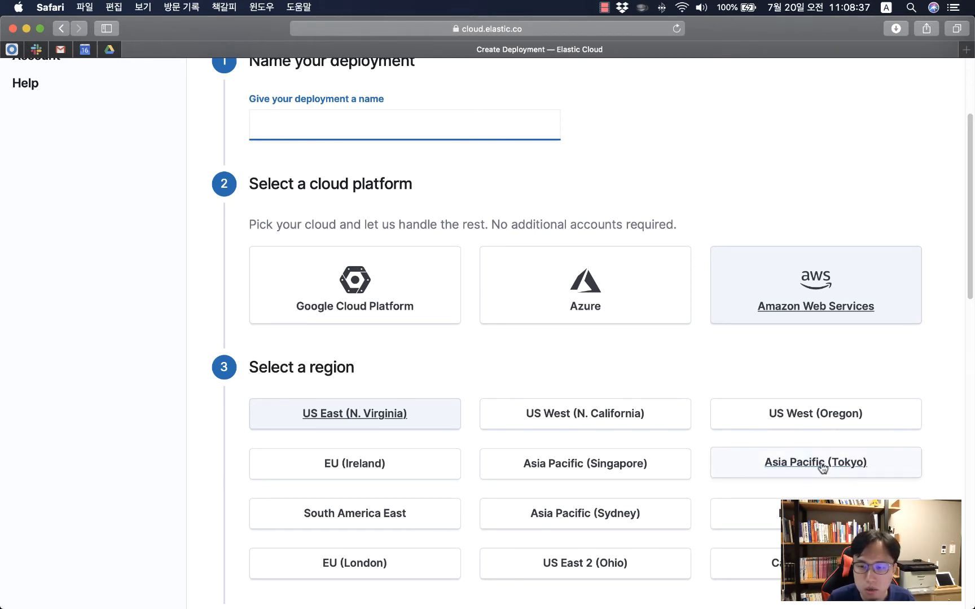
Try Google Cloud Platform in asia-northeast1 (Tokyo) and set the deployment name to test-gcp.
left_click(796, 463)
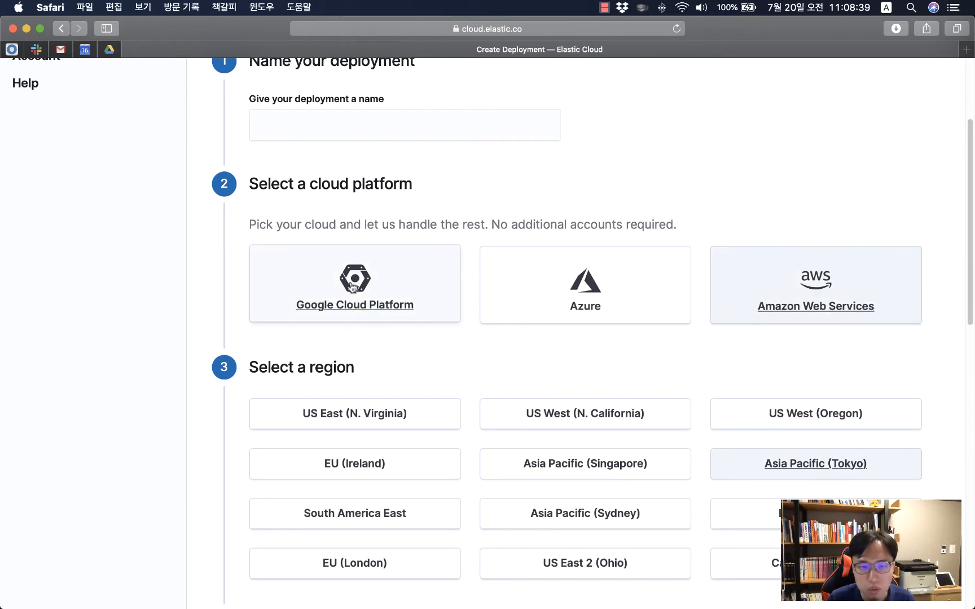
left_click(326, 283)
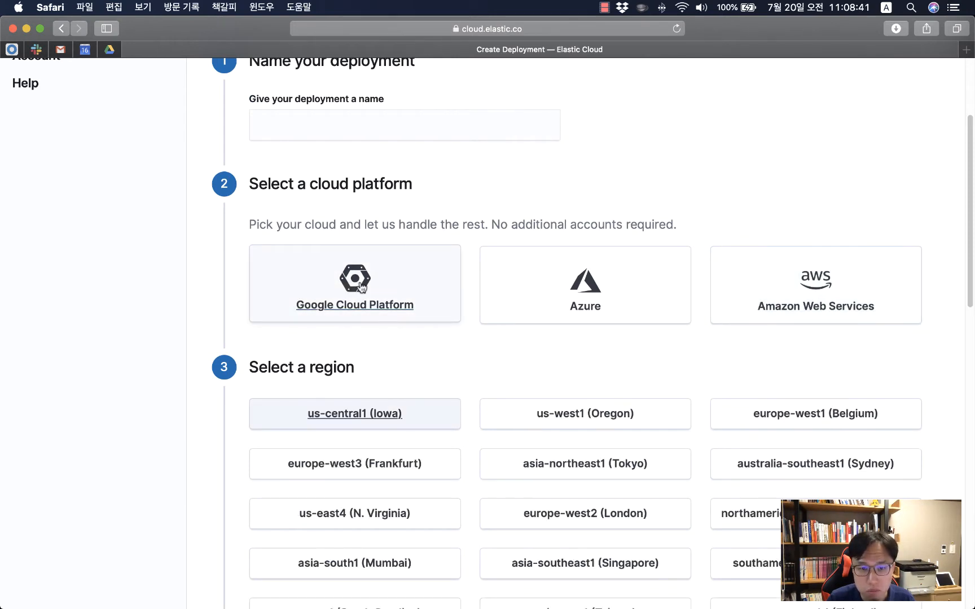
left_click(585, 471)
left_click(369, 131)
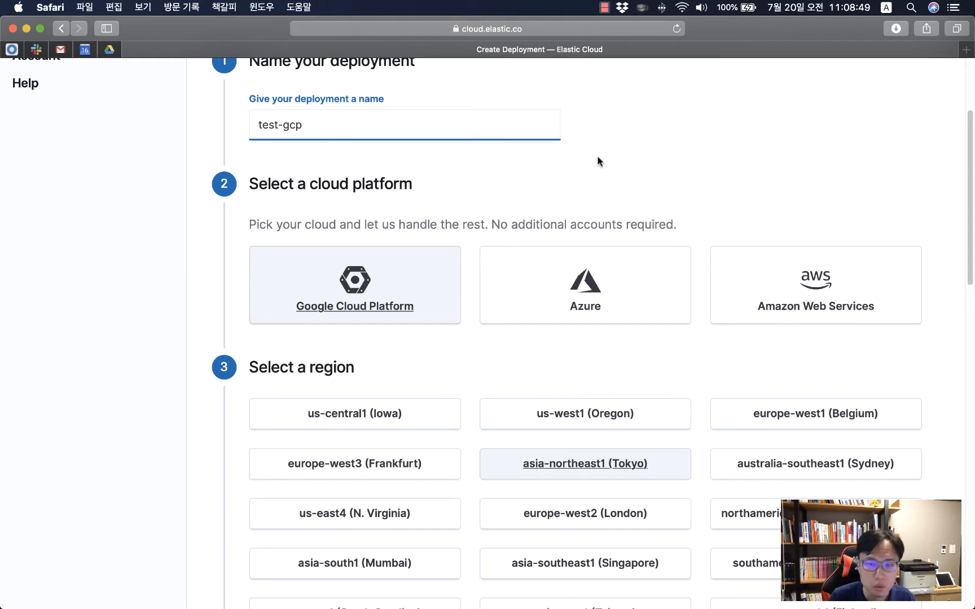
scroll(599, 162, "down", 10)
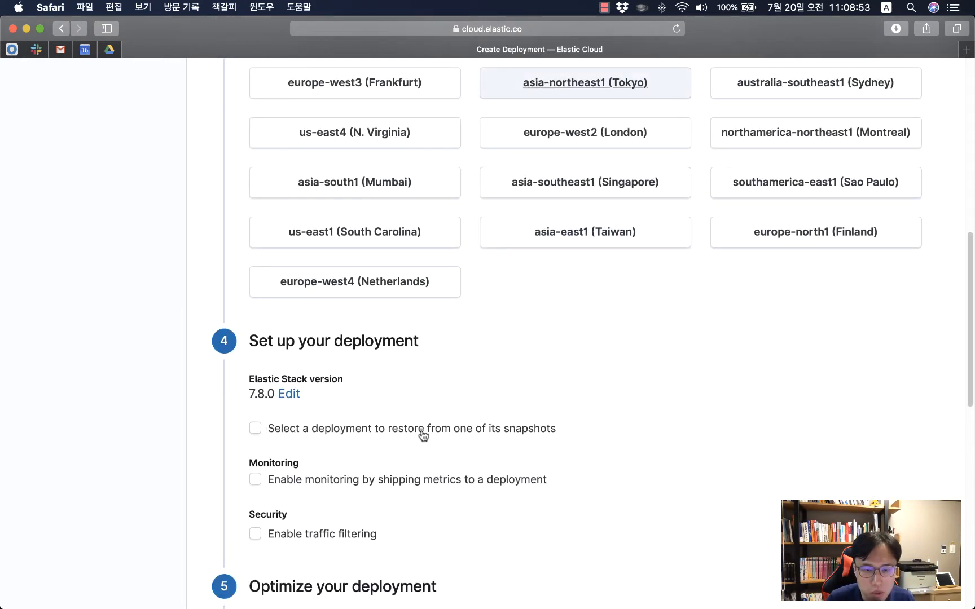
Enable restoring from a snapshot and browse restorable deployments, also trying the us-west1 (Oregon) region.
left_click(254, 430)
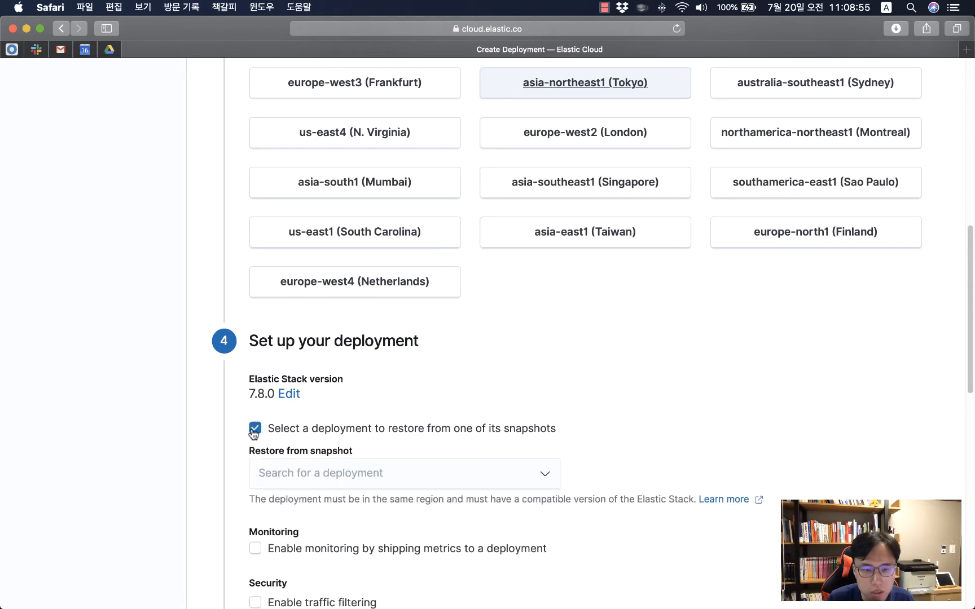
left_click(547, 476)
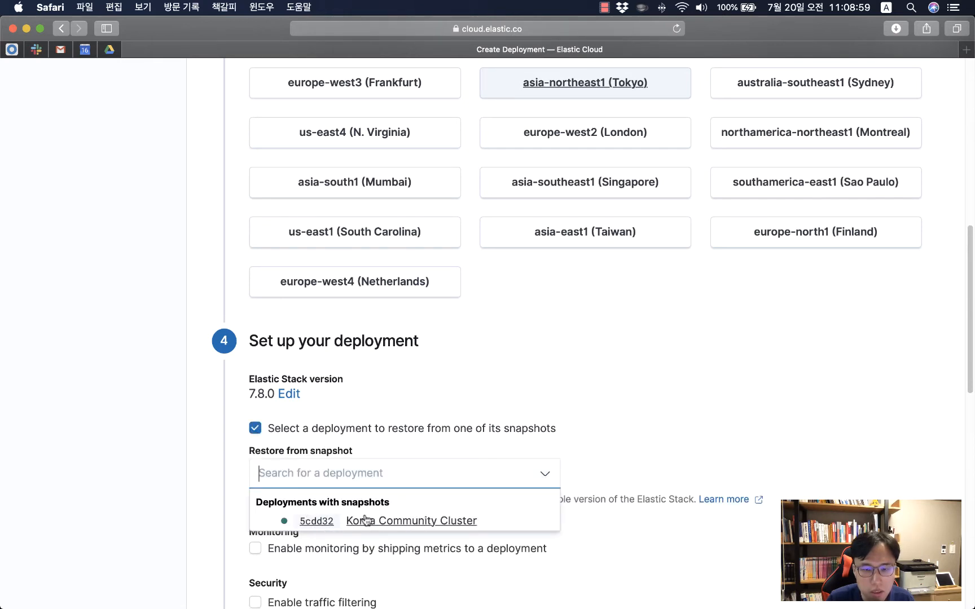
left_click(578, 388)
scroll(578, 383, "up", 10)
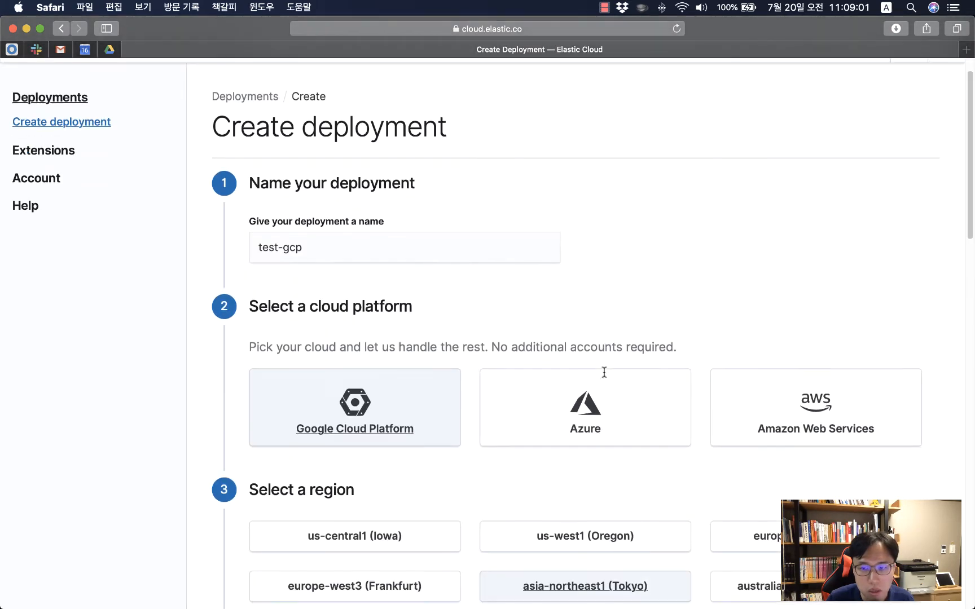
left_click(605, 541)
scroll(503, 498, "down", 10)
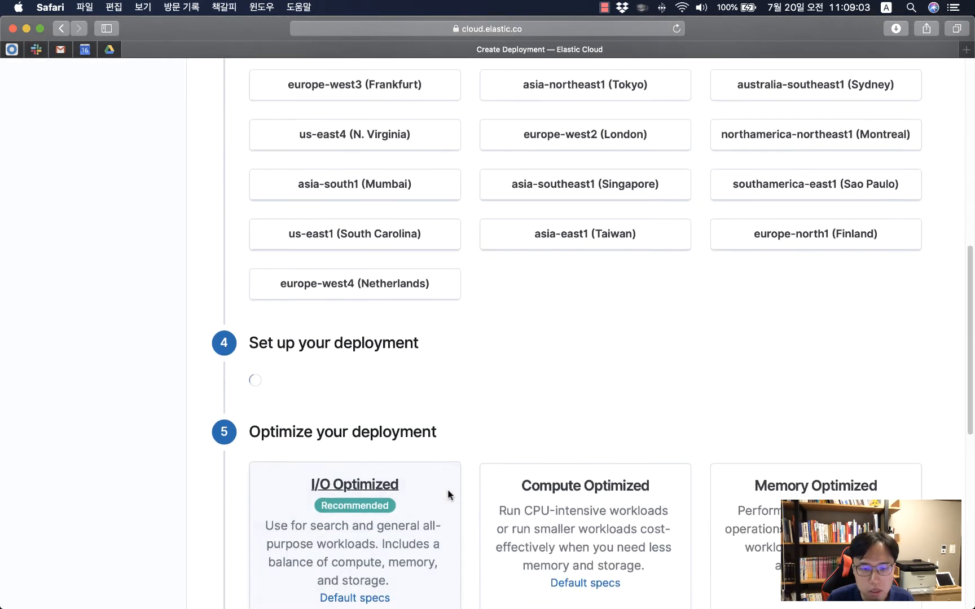
scroll(446, 485, "down", 3)
left_click(271, 309)
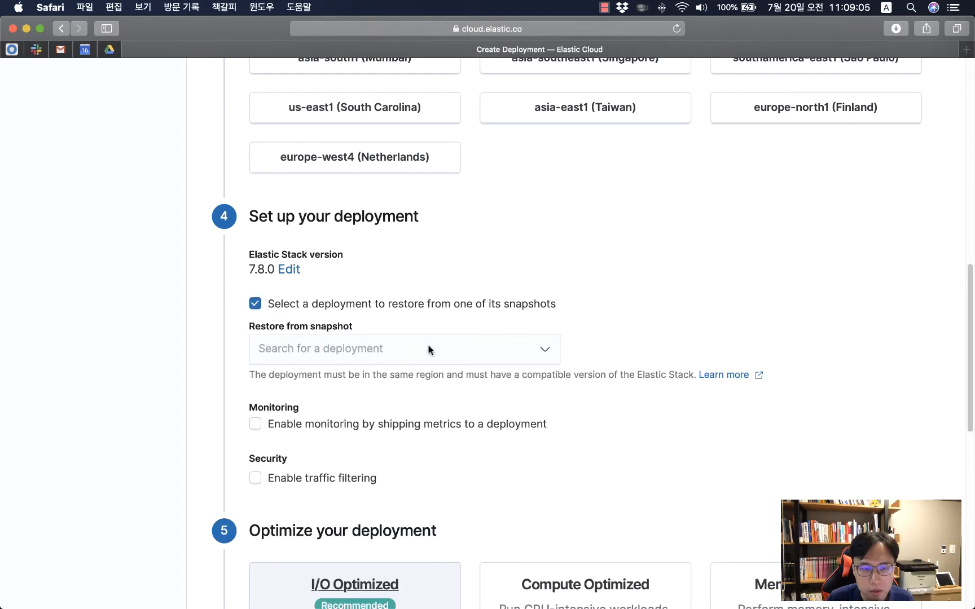
left_click(429, 348)
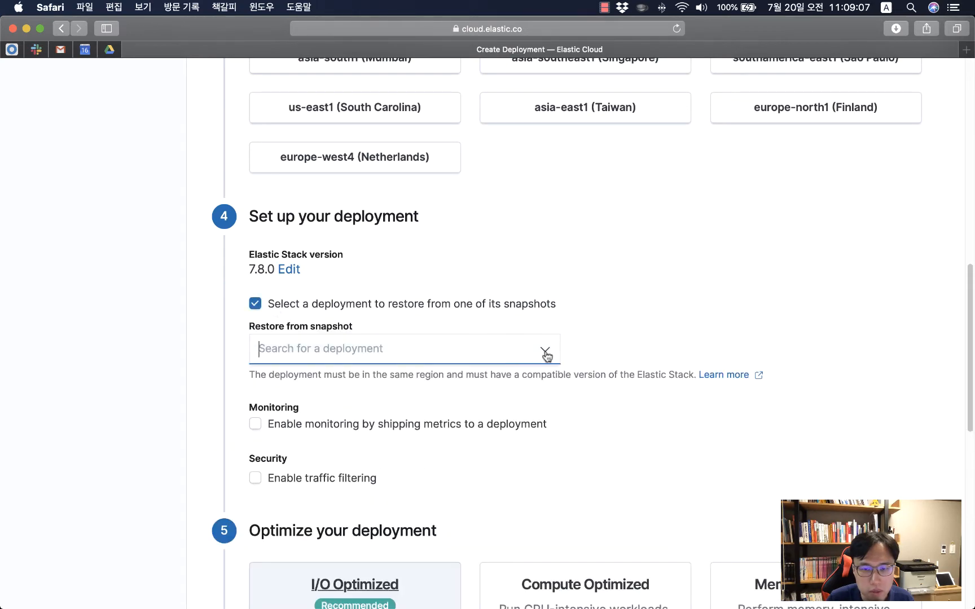
scroll(640, 321, "up", 7)
Switch to Amazon Web Services in Asia Pacific (Tokyo) with snapshot restore turned on.
left_click(770, 285)
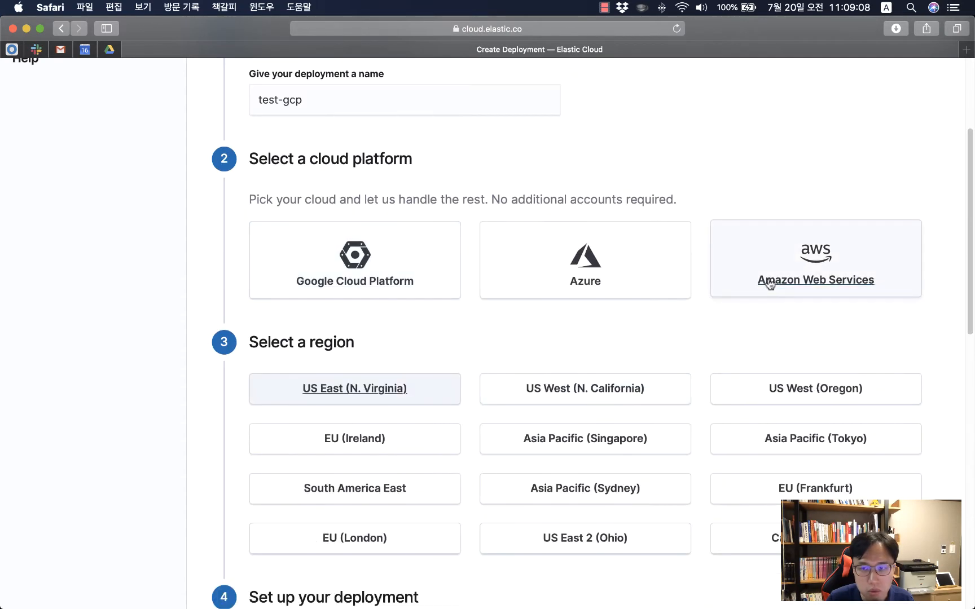
left_click(818, 444)
scroll(681, 519, "down", 15)
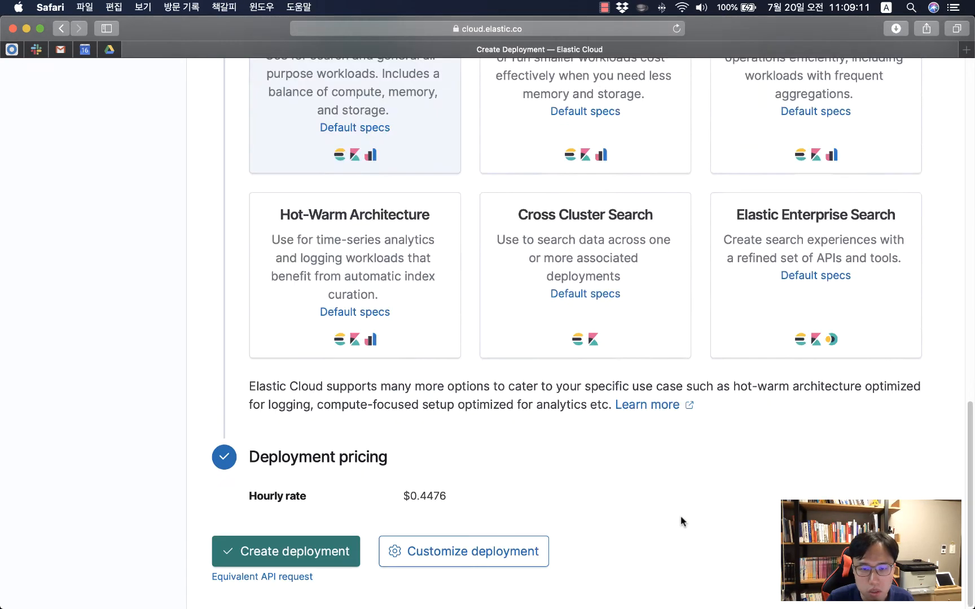
scroll(529, 481, "up", 3)
scroll(435, 459, "down", 3)
scroll(435, 459, "up", 12)
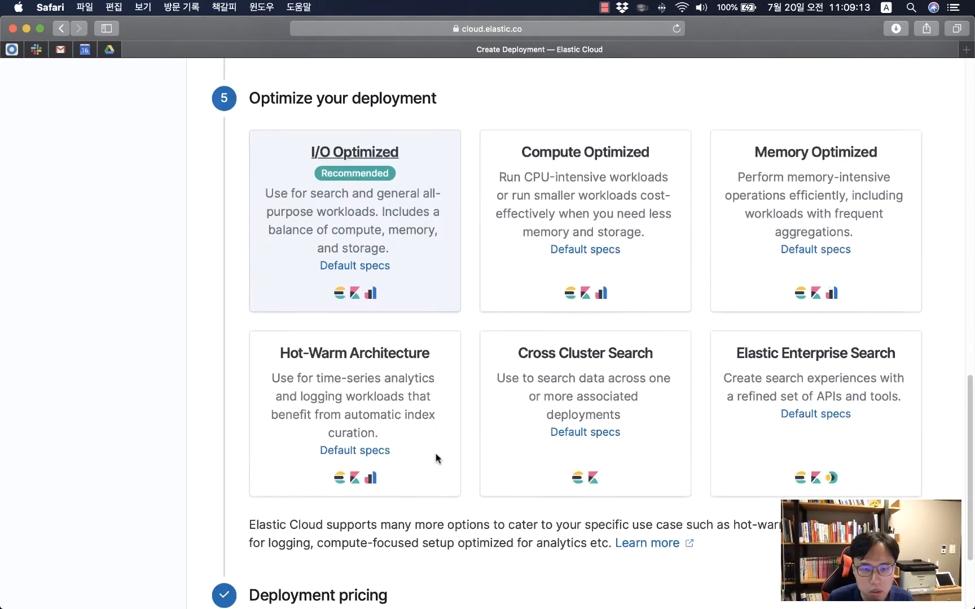
scroll(435, 459, "down", 3)
left_click(254, 438)
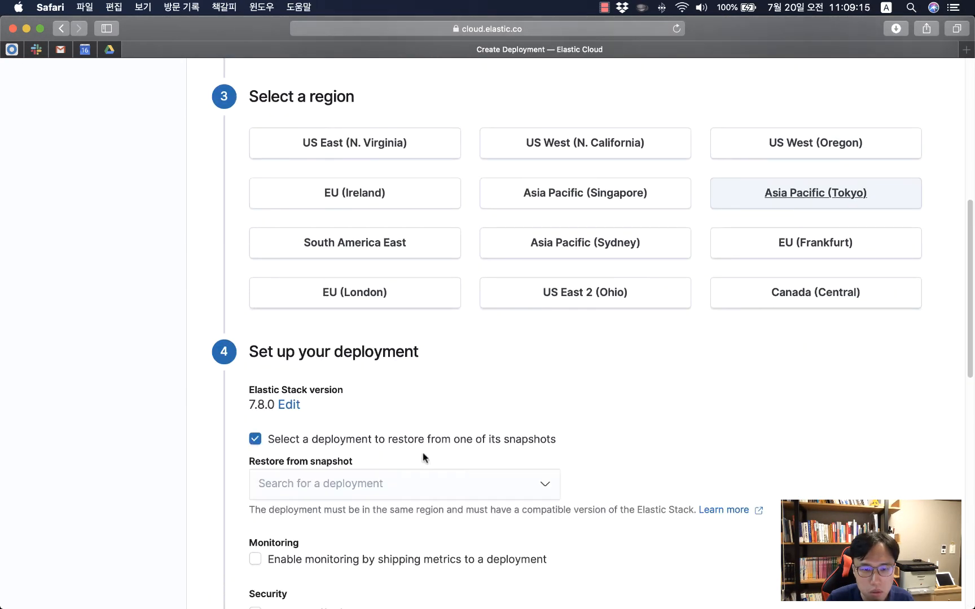
left_click(548, 486)
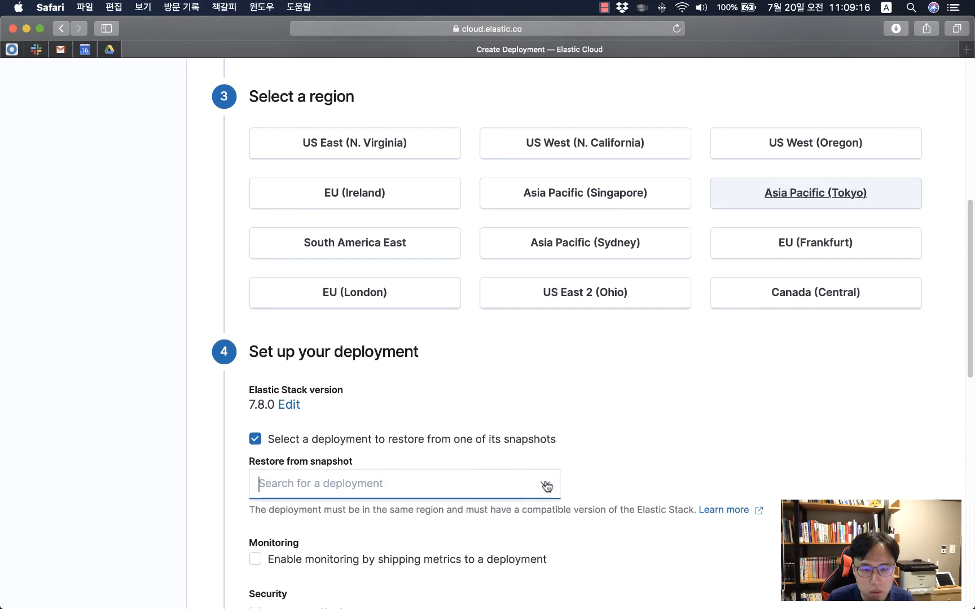
left_click(677, 440)
scroll(677, 440, "up", 1)
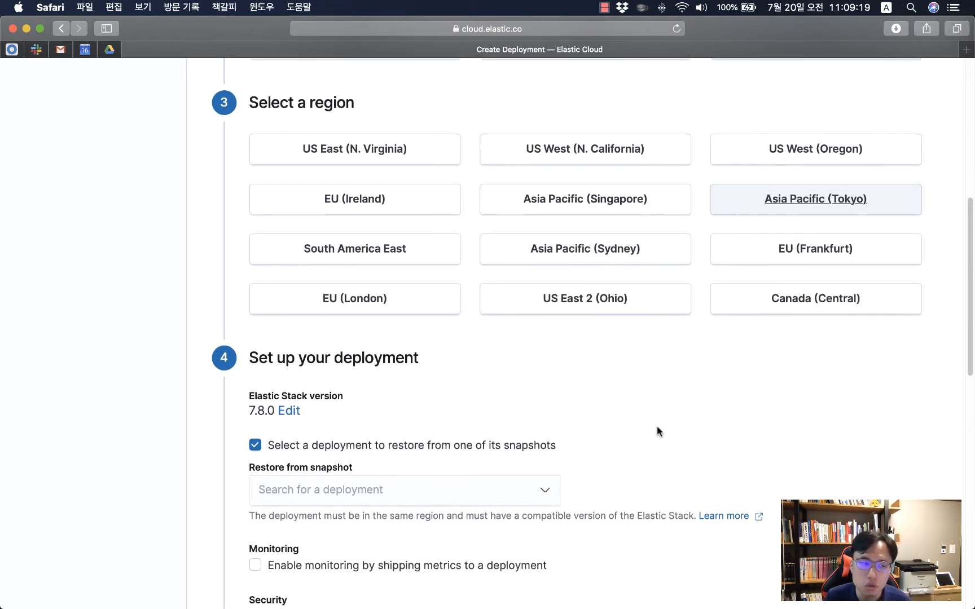
scroll(656, 427, "up", 5)
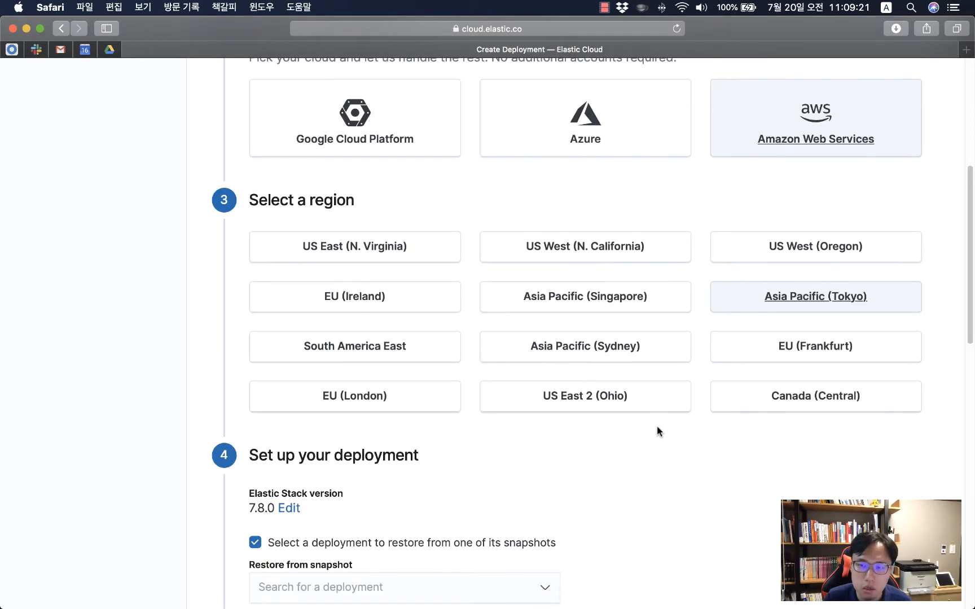
scroll(660, 423, "up", 1)
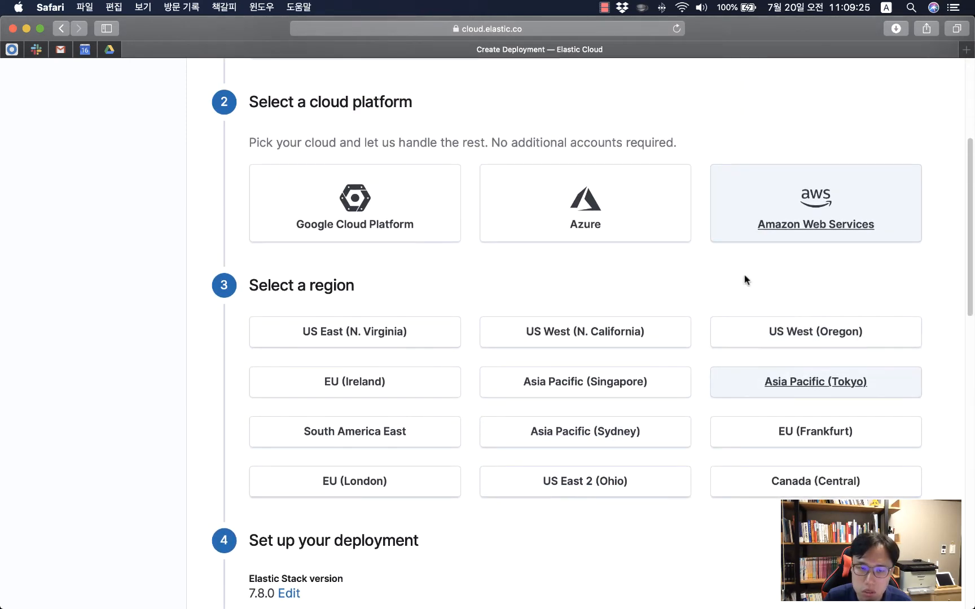
scroll(550, 362, "up", 1)
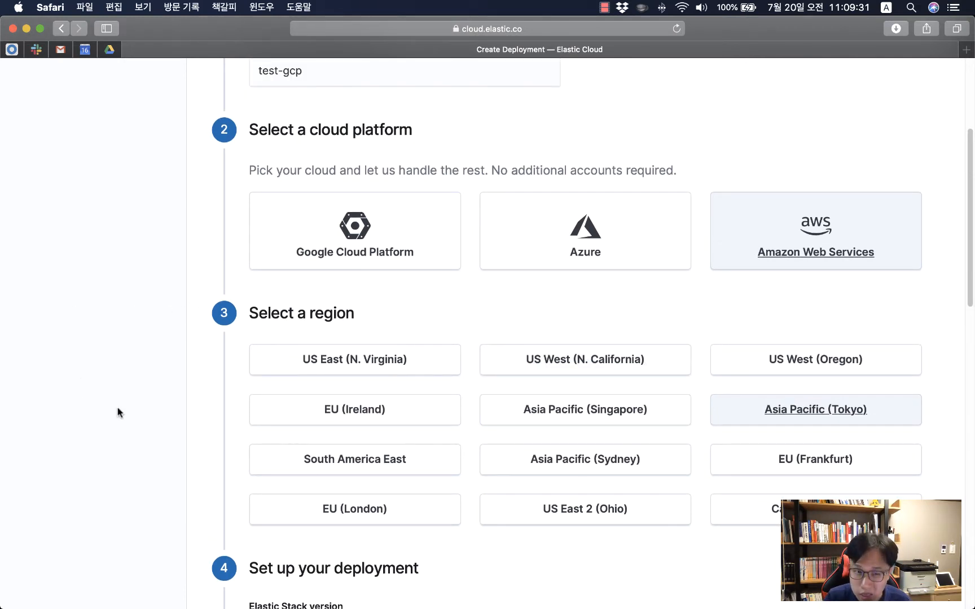
scroll(273, 407, "down", 5)
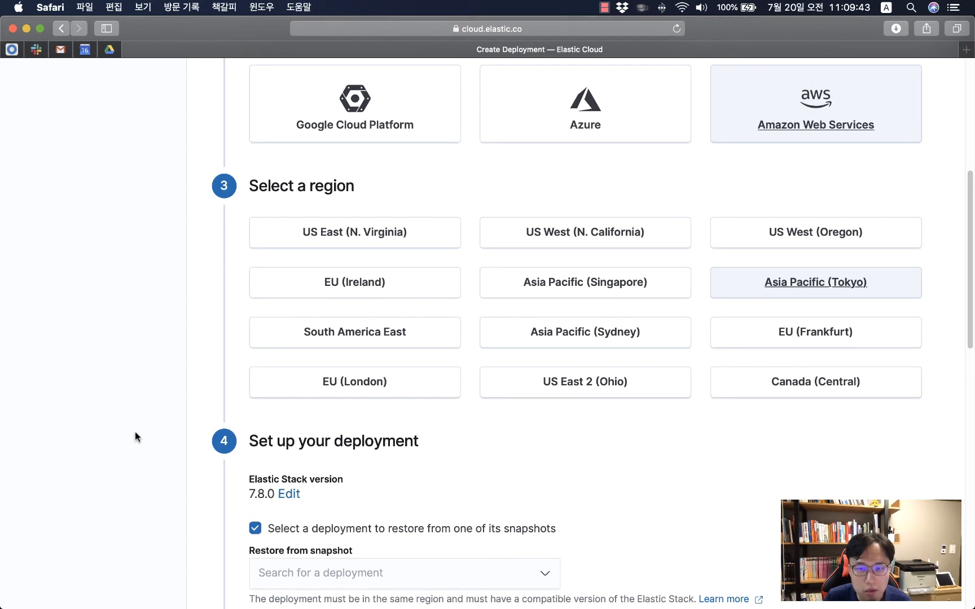
scroll(153, 423, "up", 10)
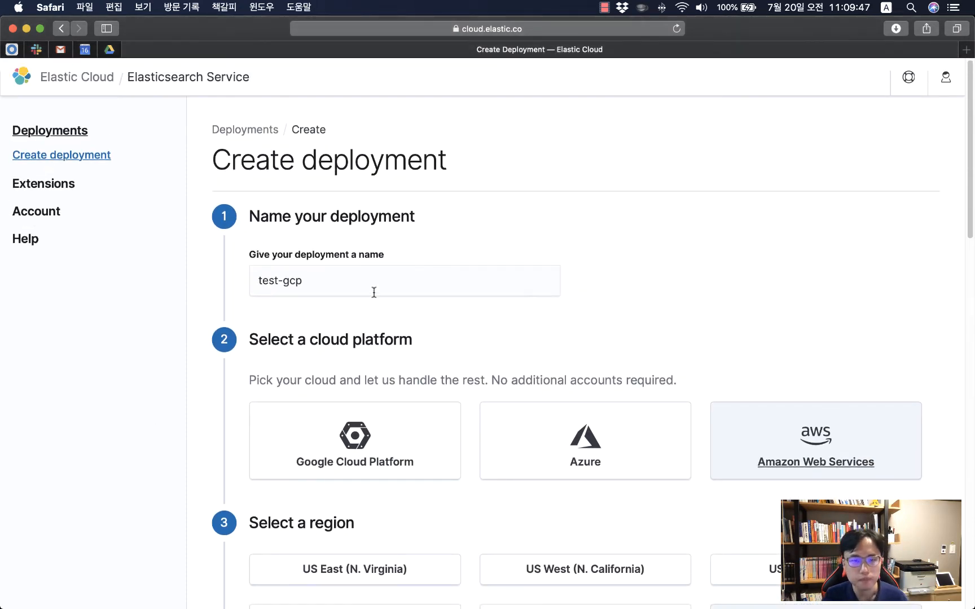
Clear the test-gcp deployment name so the deployment can be named AWS-TOKYO.
double_click(374, 292)
key("super+a")
key("BackSpace")
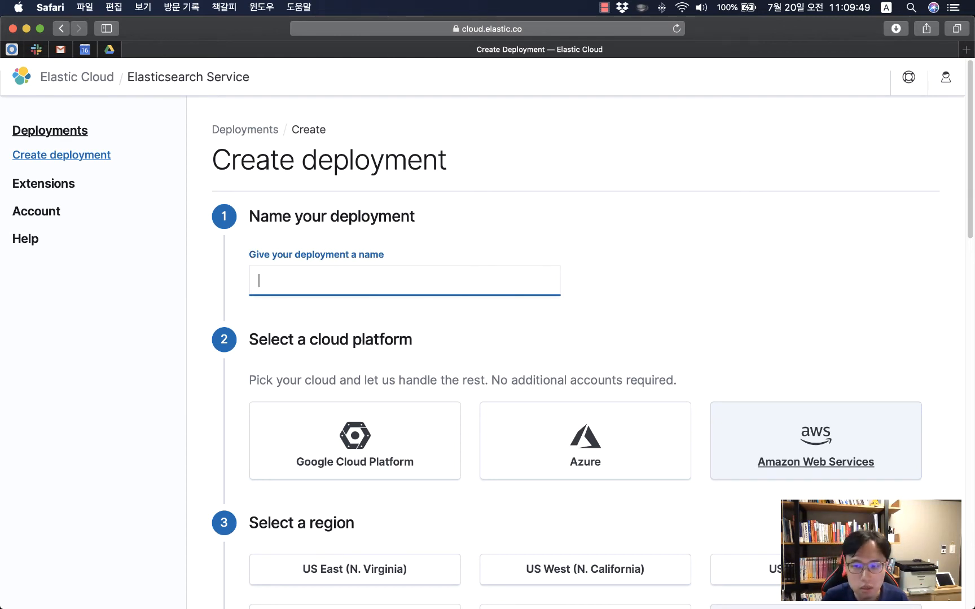
scroll(748, 282, "down", 2)
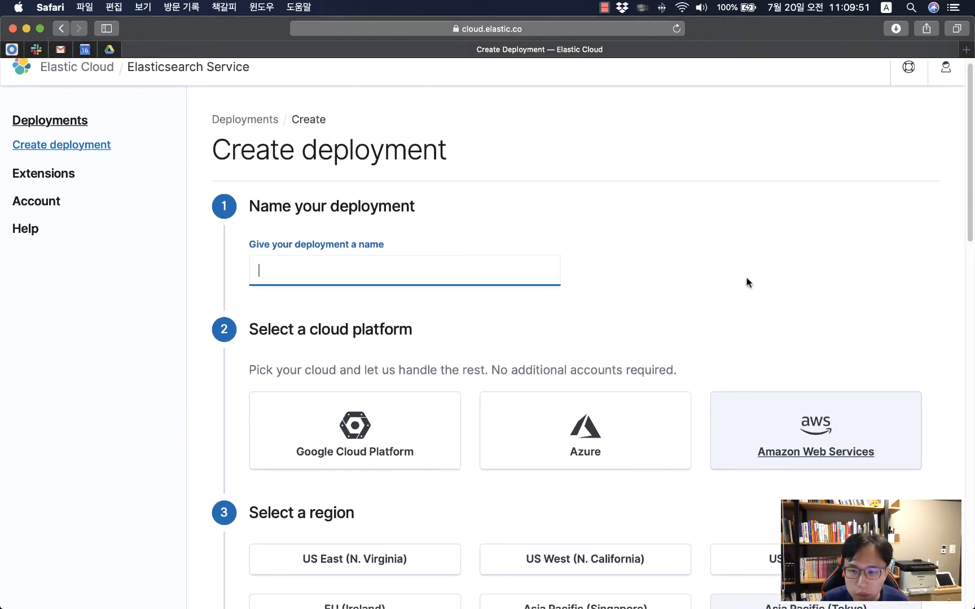
scroll(748, 282, "down", 1)
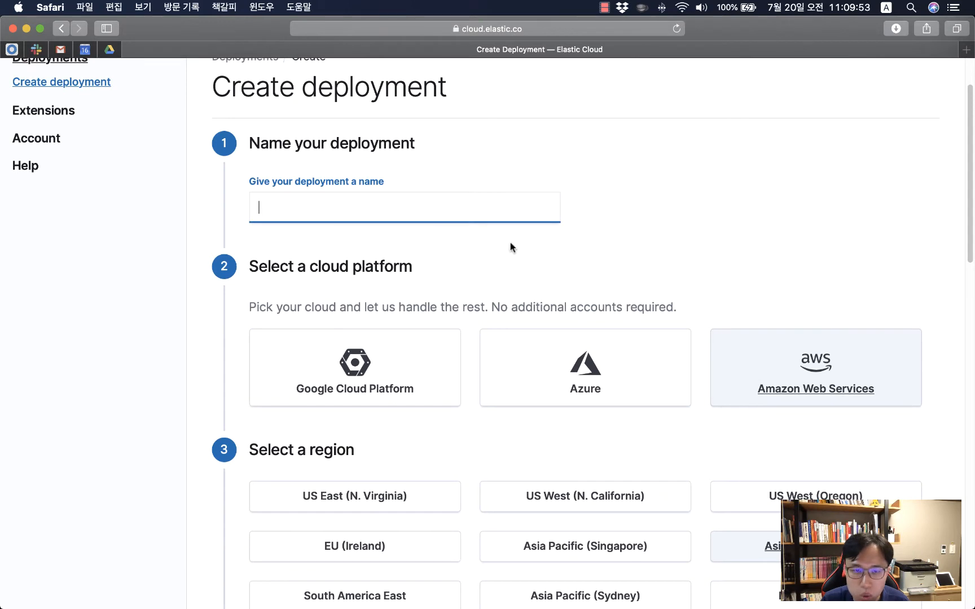
left_click(514, 131)
scroll(639, 282, "down", 15)
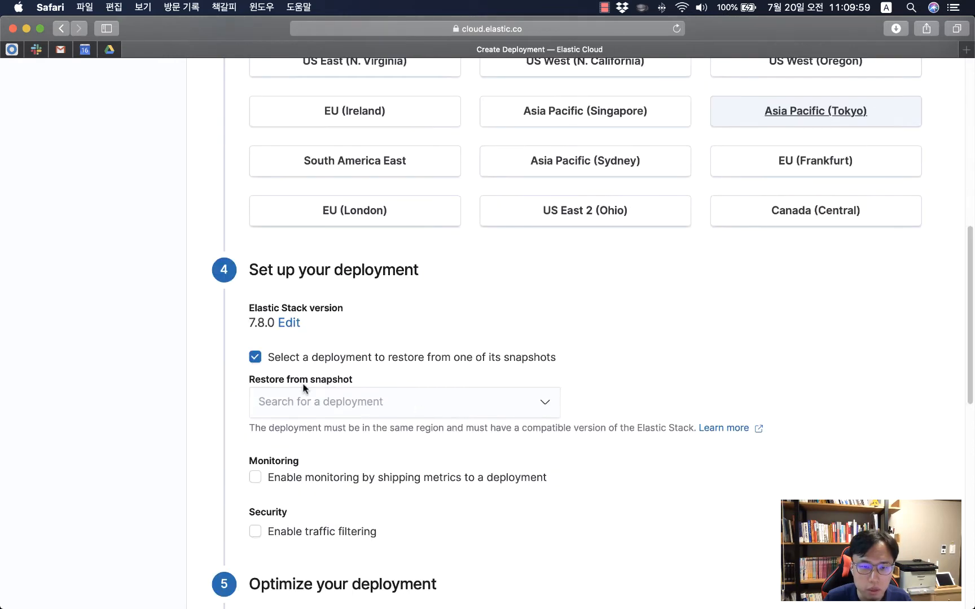
scroll(457, 316, "down", 10)
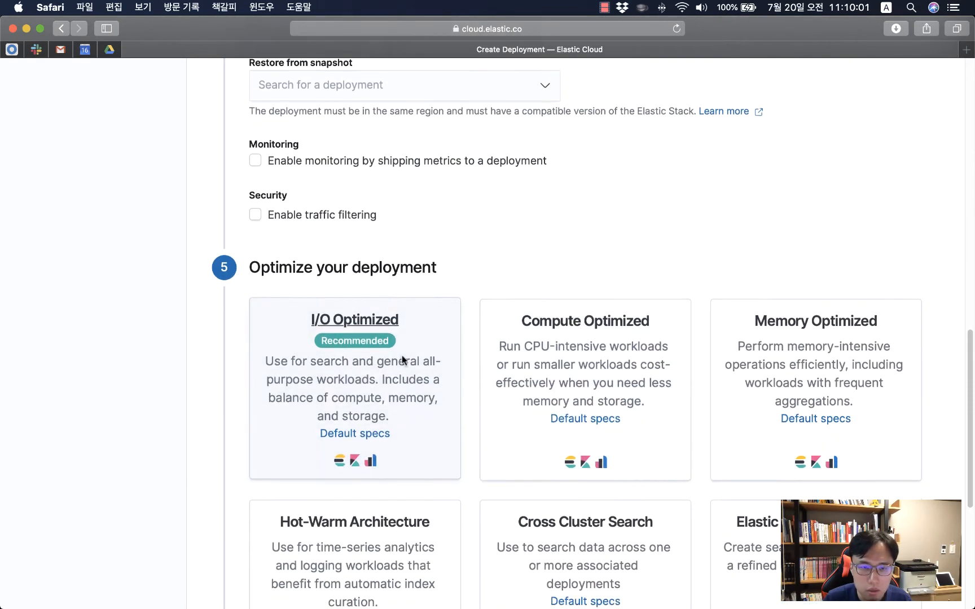
scroll(418, 374, "down", 10)
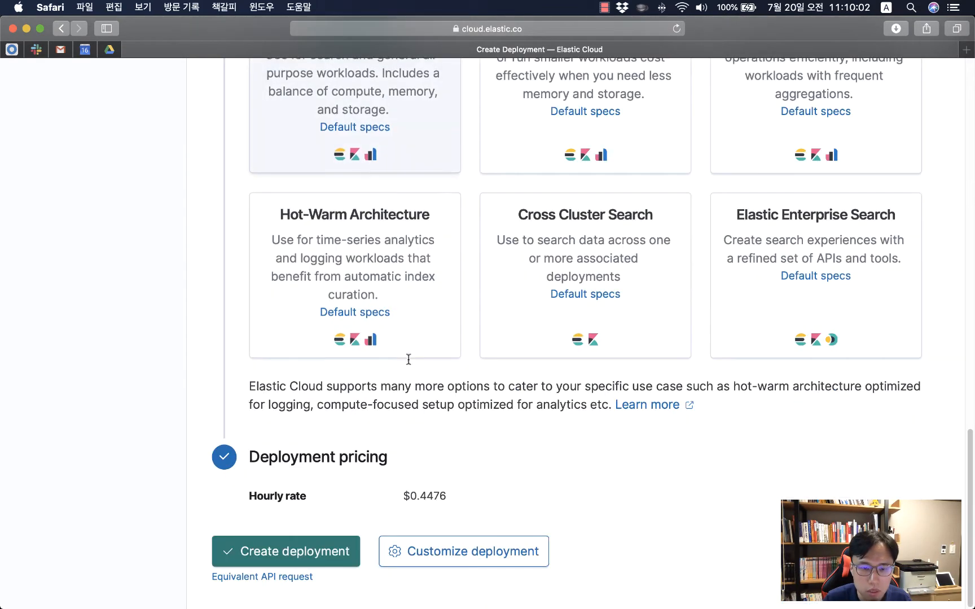
Customize the deployment to 1 zone, 1 GB data-node RAM, APM disabled, and create it.
left_click(478, 558)
left_click(244, 416)
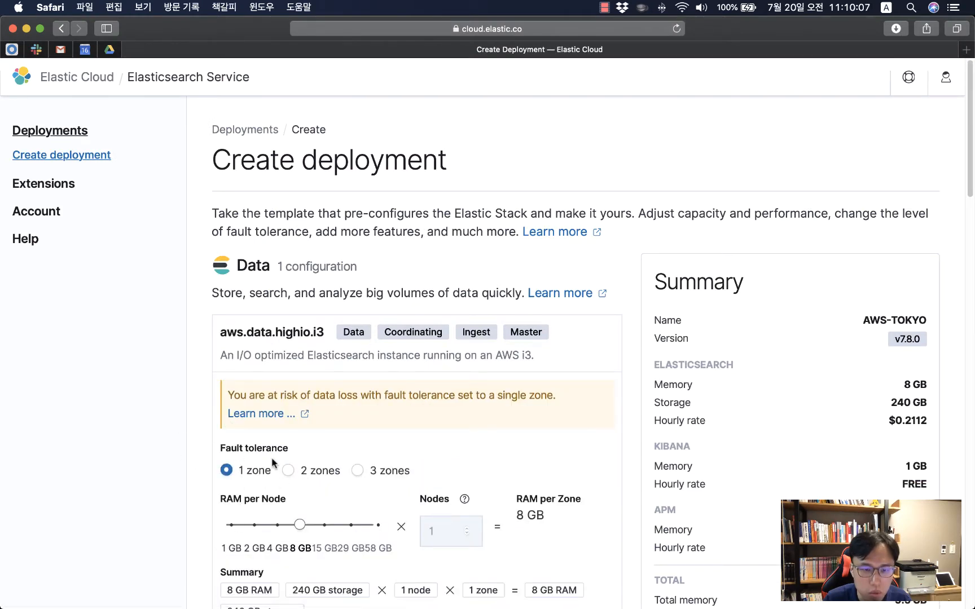
left_click(232, 525)
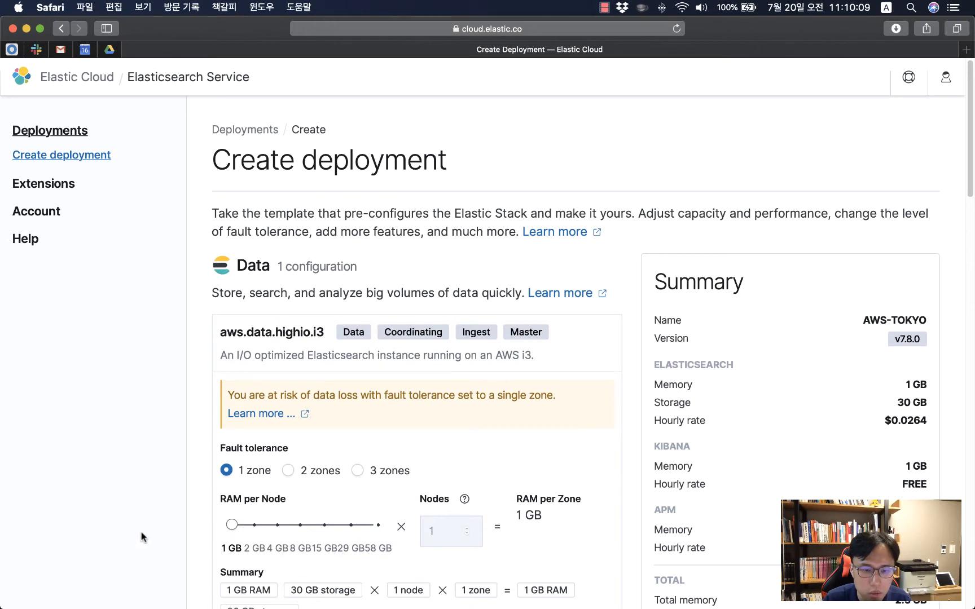
scroll(224, 533, "down", 11)
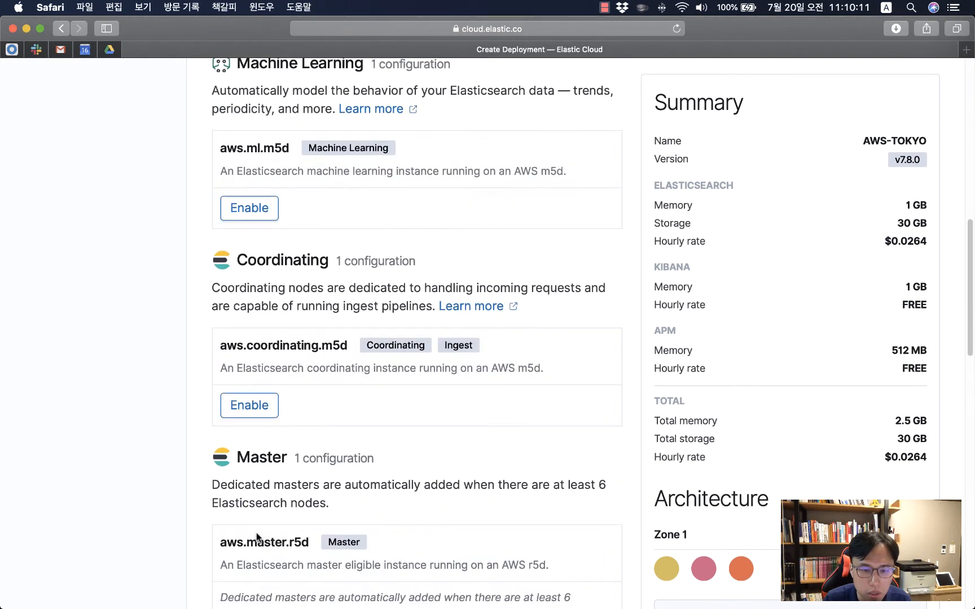
scroll(257, 537, "down", 20)
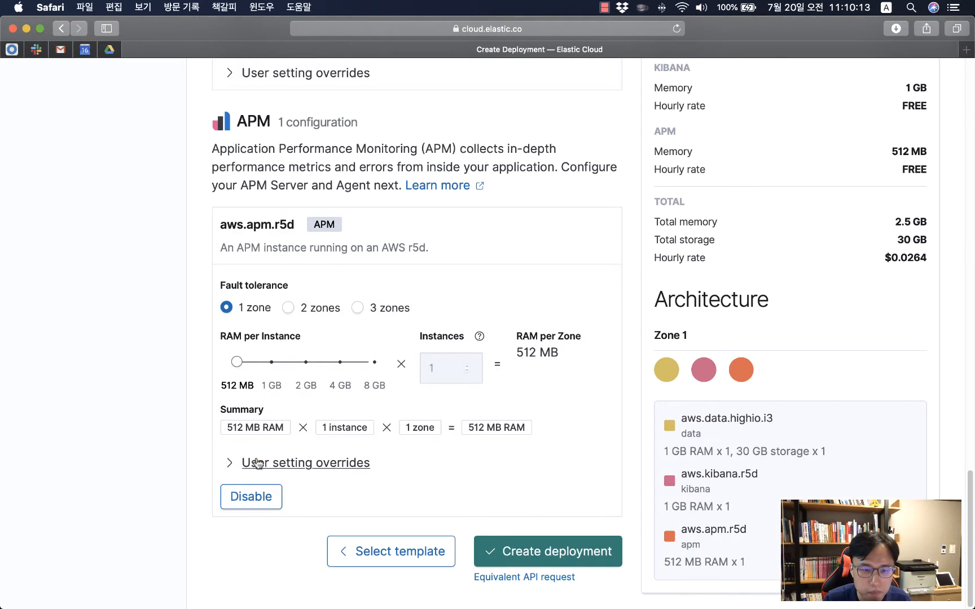
left_click(247, 495)
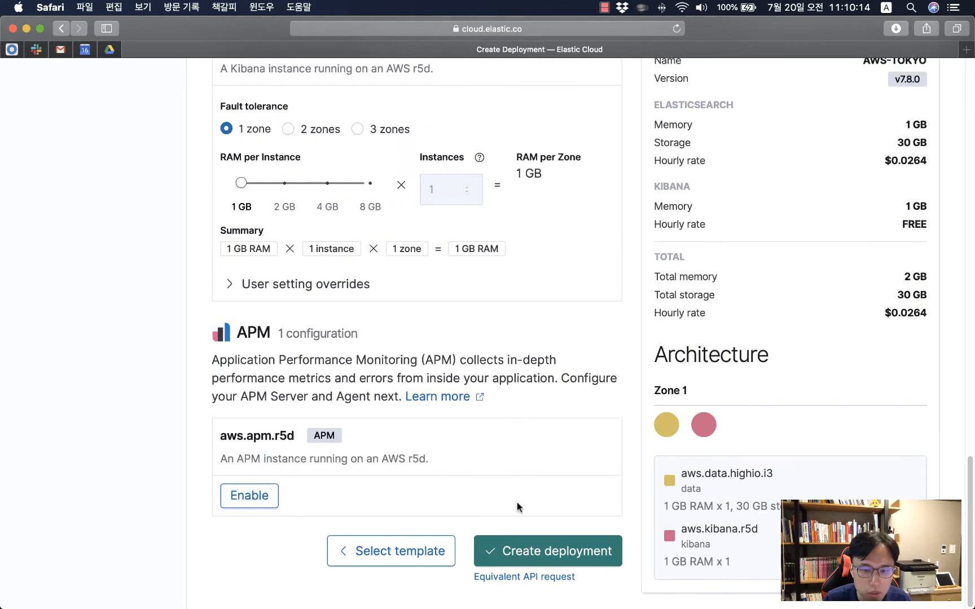
left_click(563, 551)
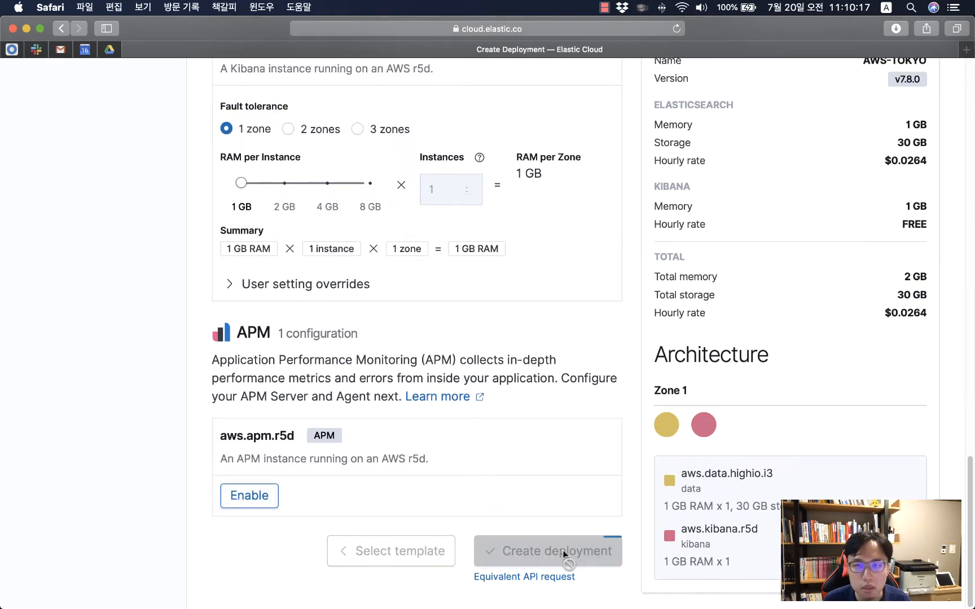
Open a new VS Code note and paste the aws-tokyo deployment name into it.
key("super+Tab")
key("super+Tab")
key("super+Tab")
key("super+Tab")
key("super+Tab")
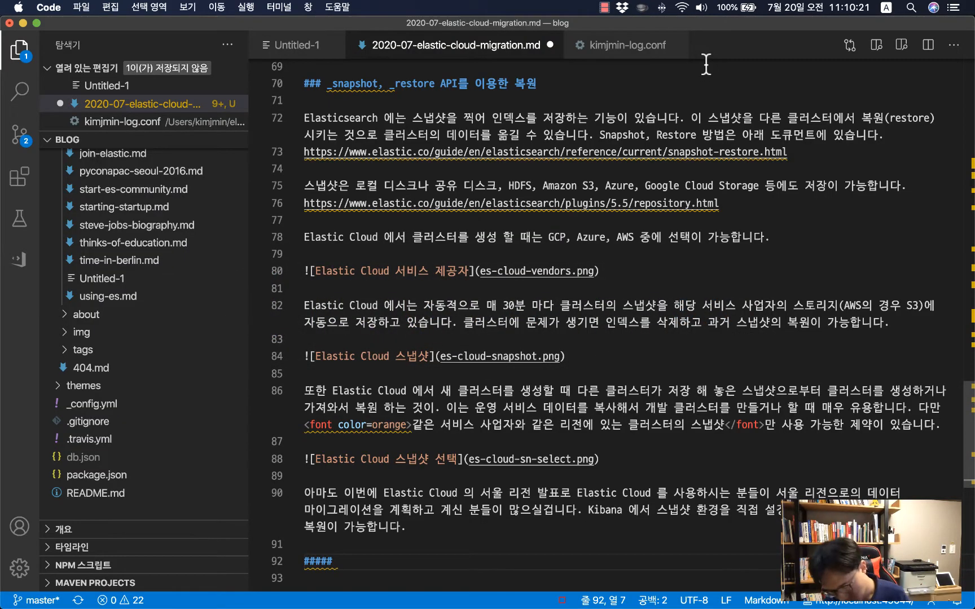
key("super+n")
key("super+Tab")
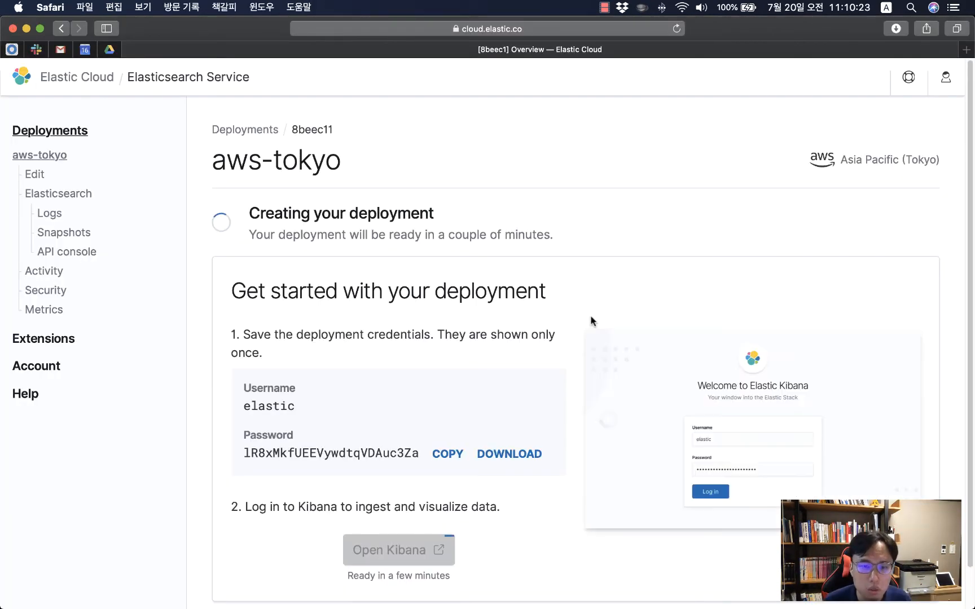
double_click(263, 405)
left_click_drag(206, 151, 363, 167)
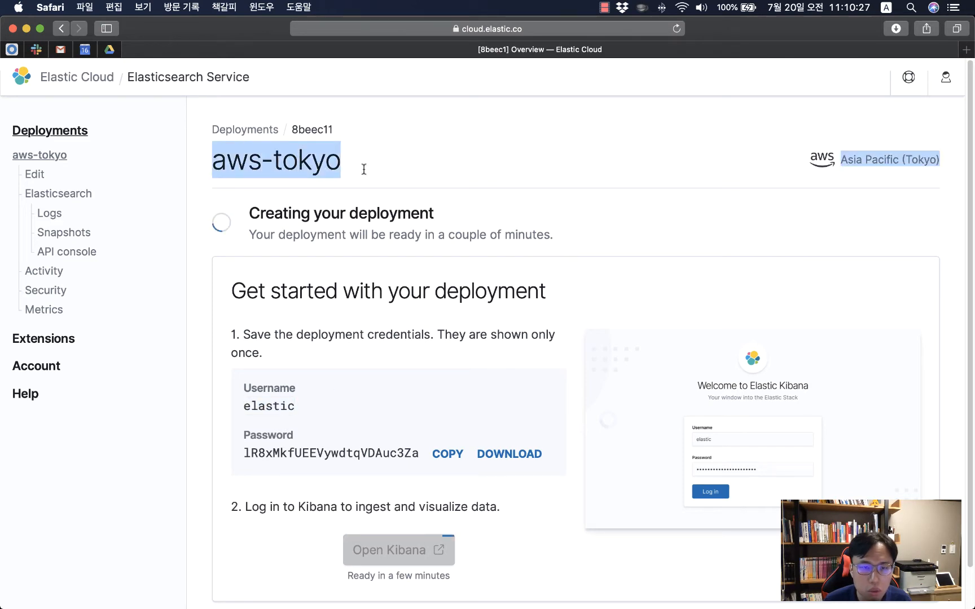
key("super+c")
key("super+Tab")
key("super+v")
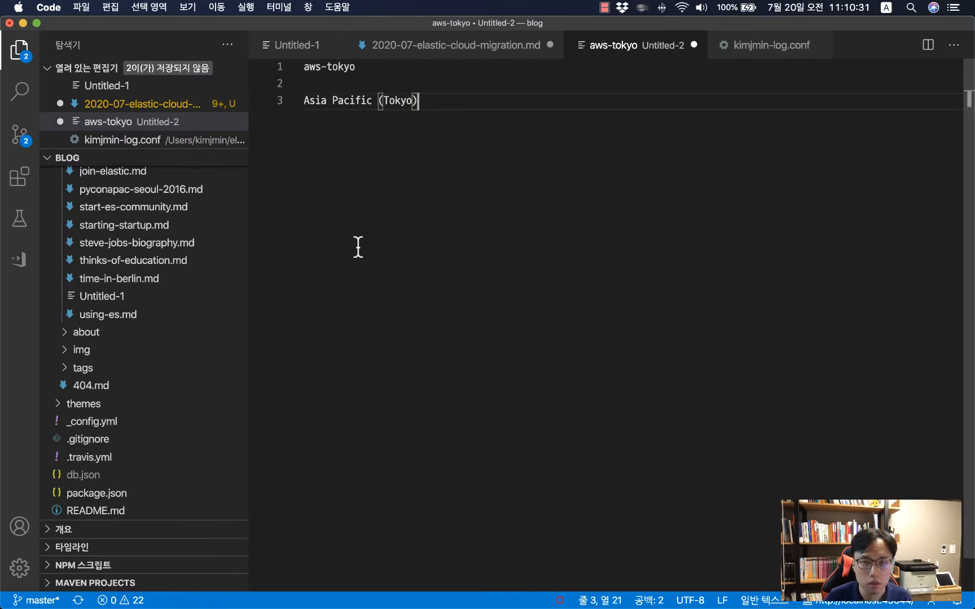
key("shift+Up")
key("BackSpace")
Add the username elastic and the copied deployment password to the note.
key("super+Tab")
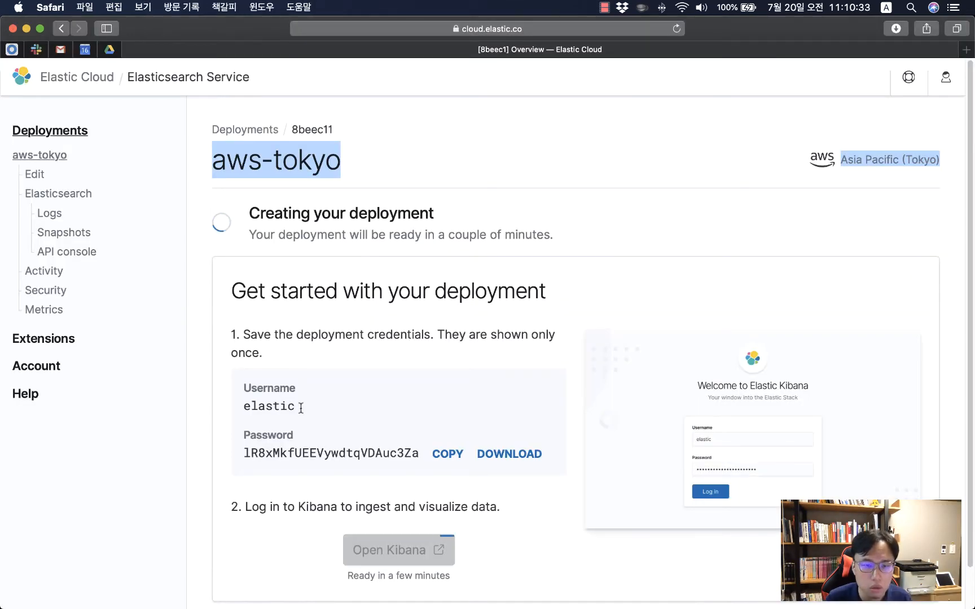
double_click(263, 408)
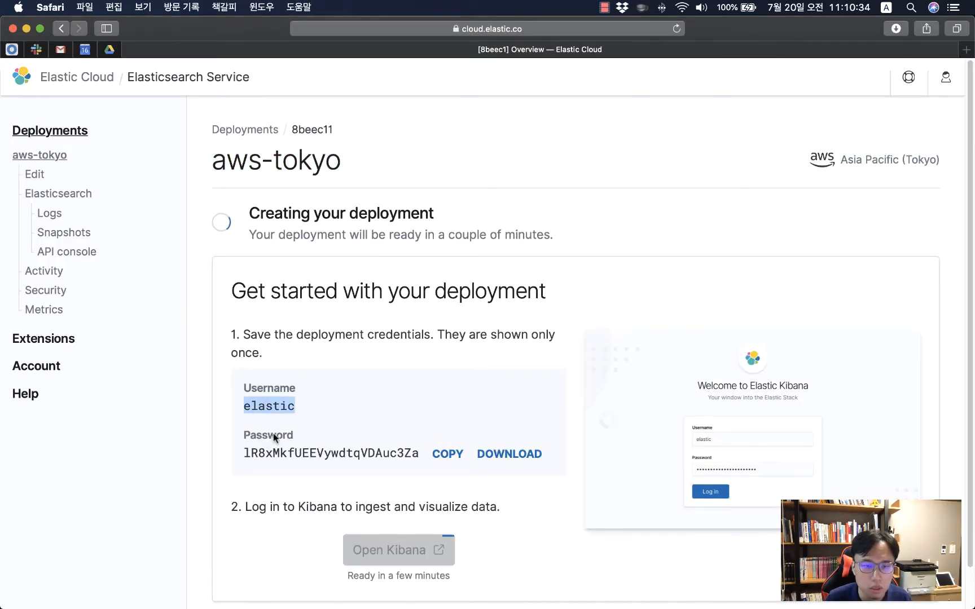
left_click(432, 455)
key("super+Tab")
type("elastic")
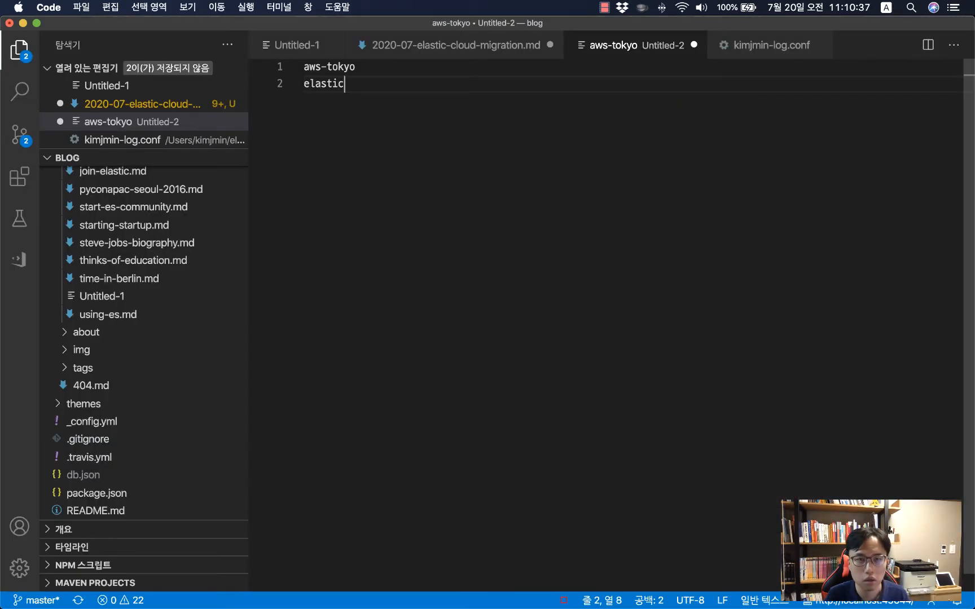
type(" / v")
key("BackSpace")
key("BackSpace")
key("BackSpace")
key("BackSpace")
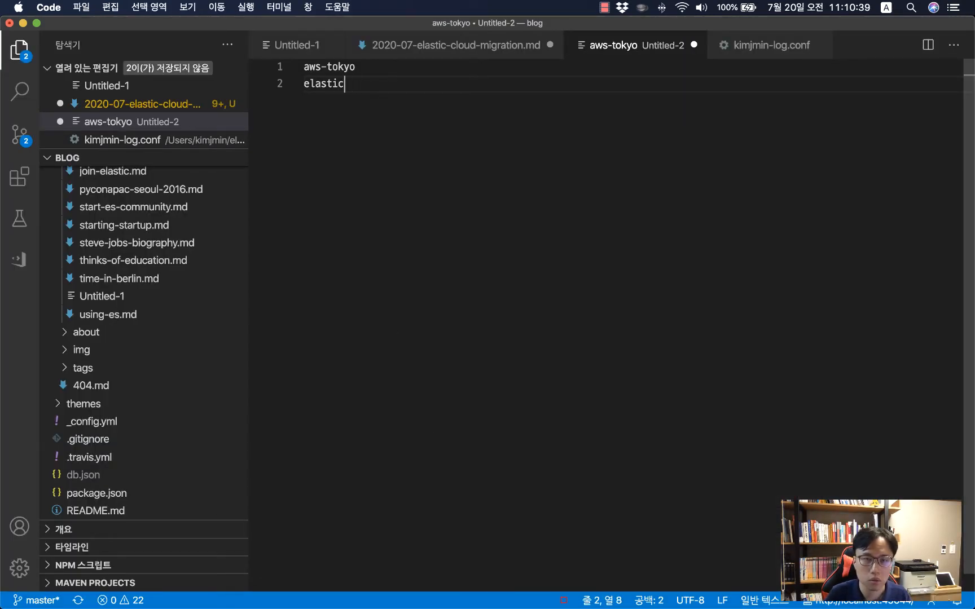
key("Return")
key("super+v")
key("Return")
key("super+Tab")
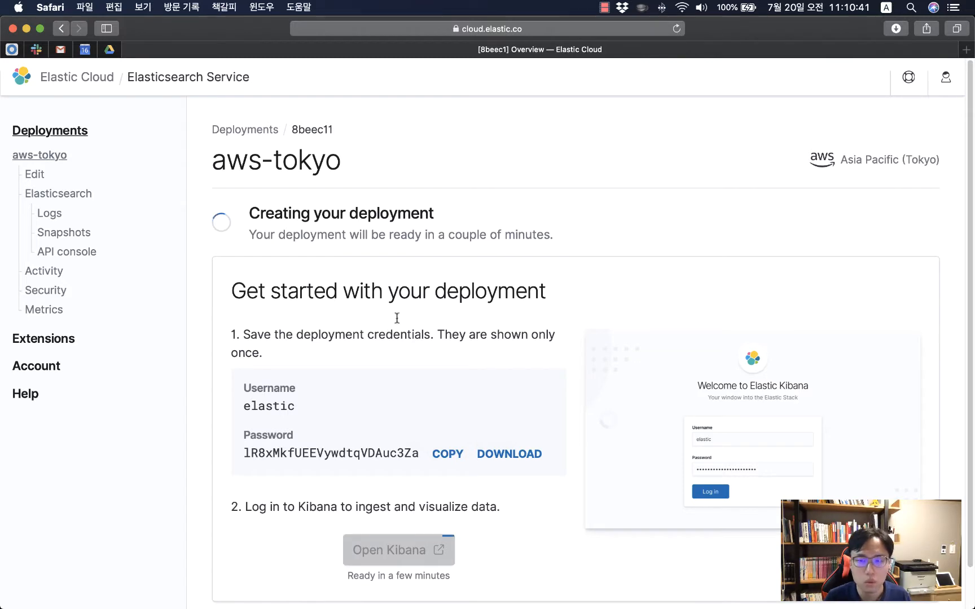
scroll(519, 434, "down", 2)
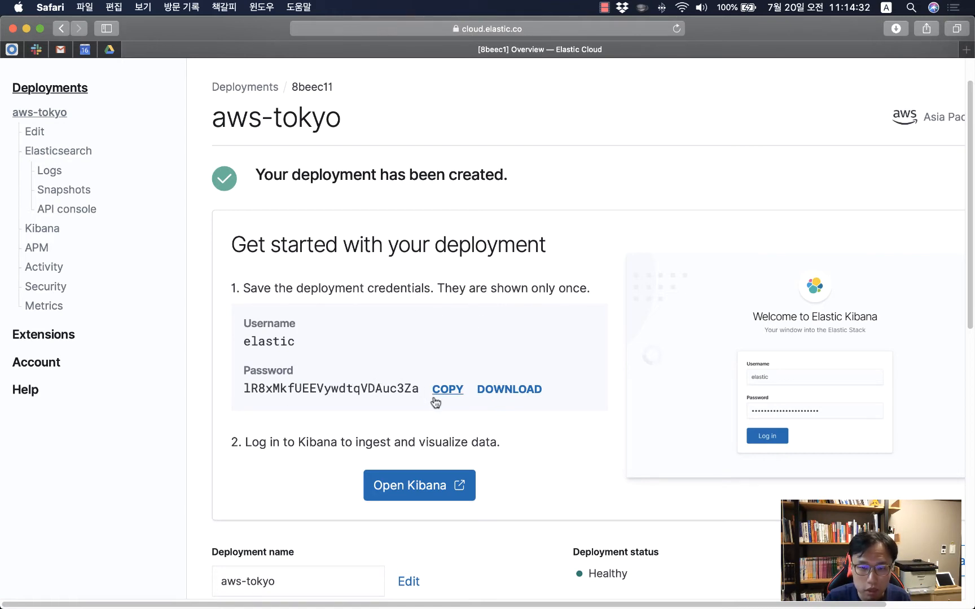
Open aws-tokyo's Kibana and log in as elastic with the saved password, declining to store it.
left_click(427, 489)
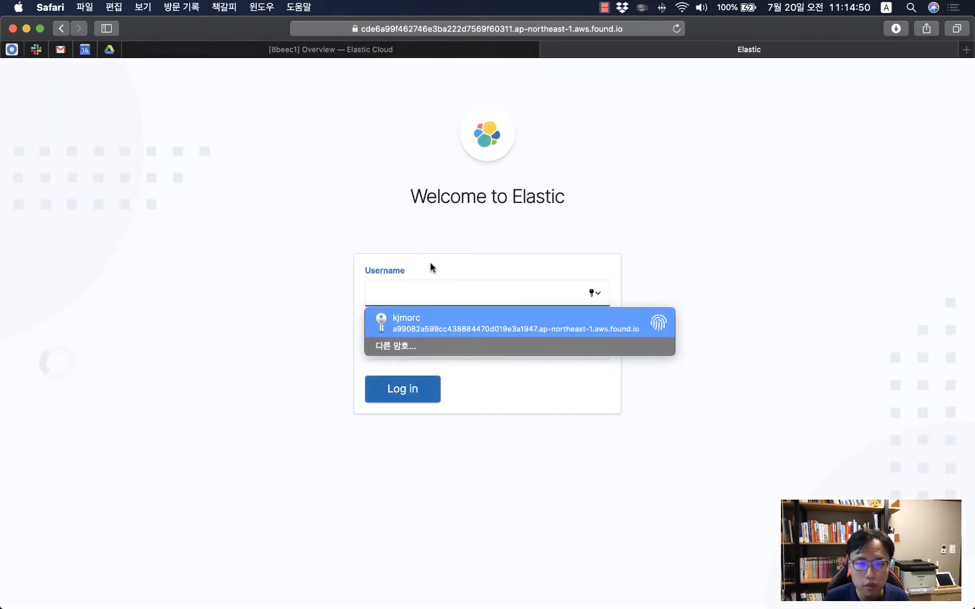
key("super+Tab")
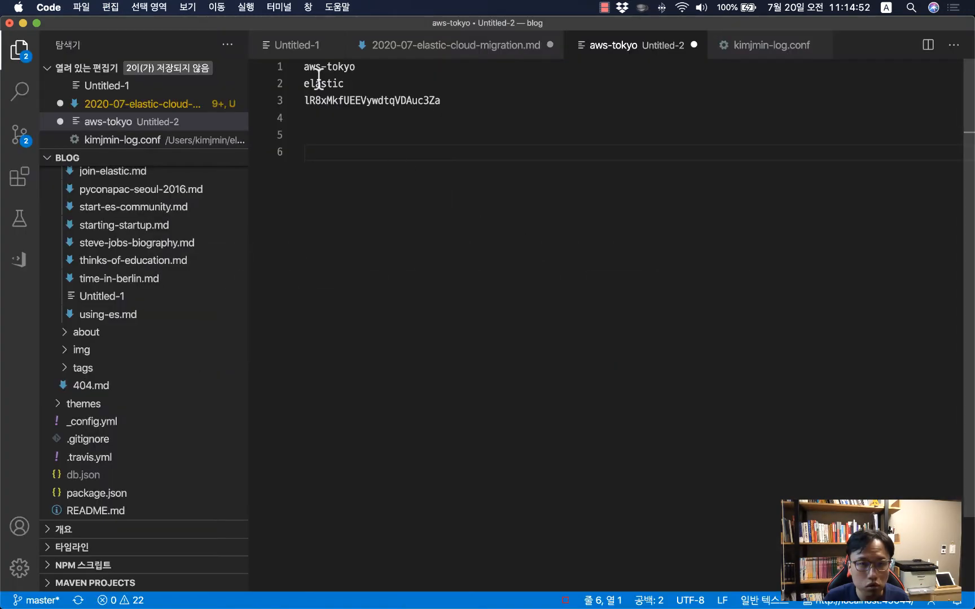
double_click(333, 101)
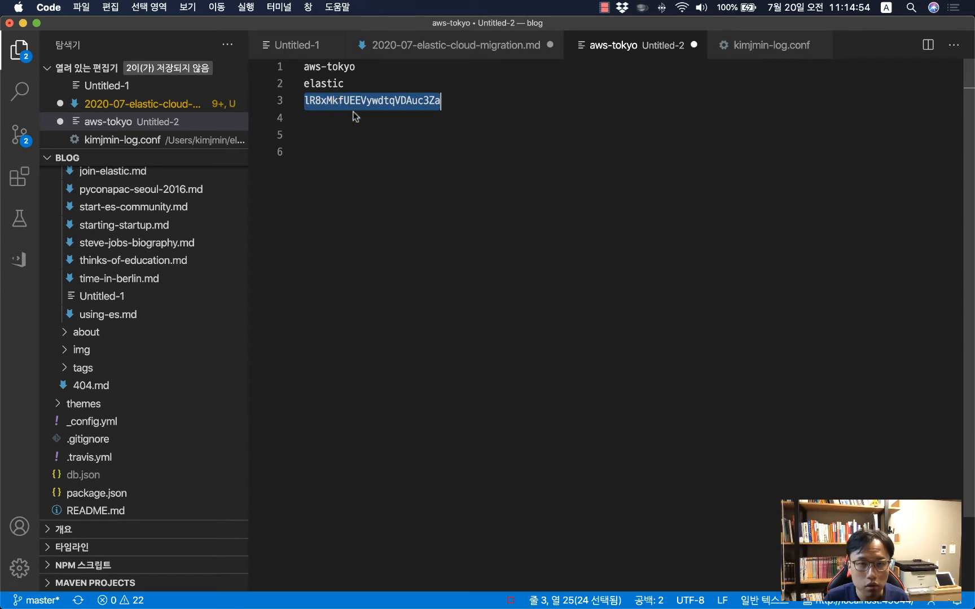
key("super+Tab")
type("elastic")
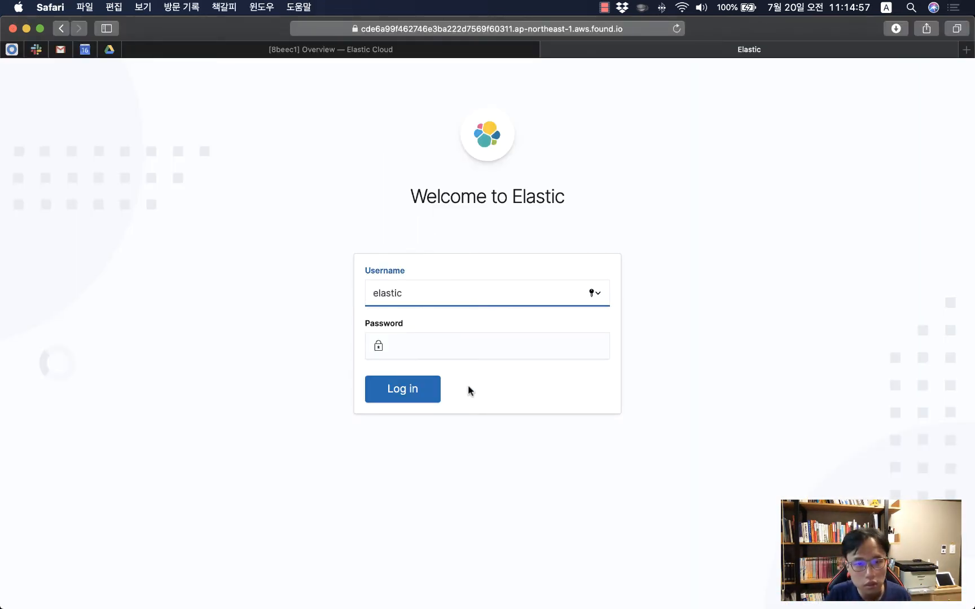
left_click(467, 333)
right_click(467, 334)
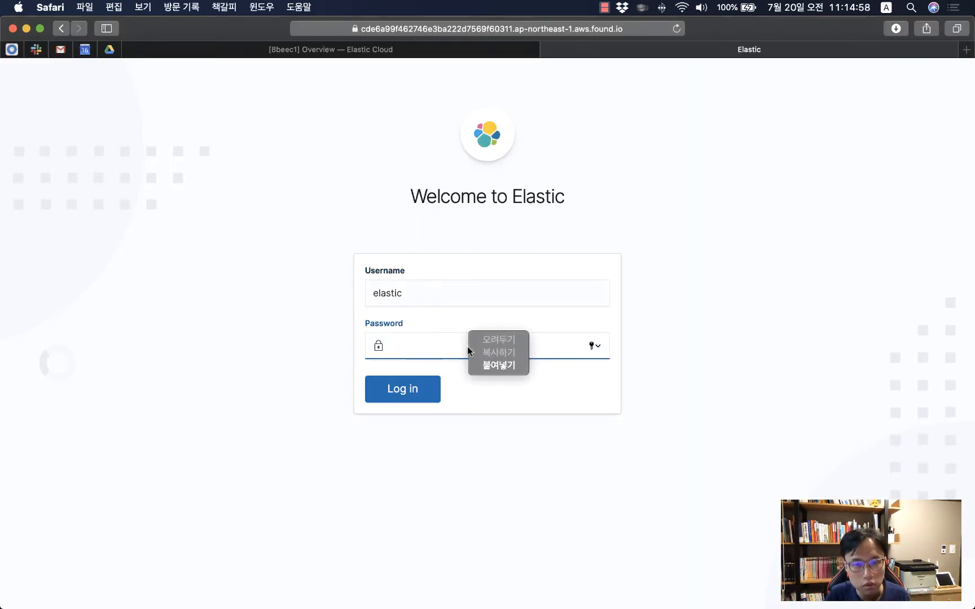
left_click(496, 365)
left_click(444, 450)
left_click(401, 389)
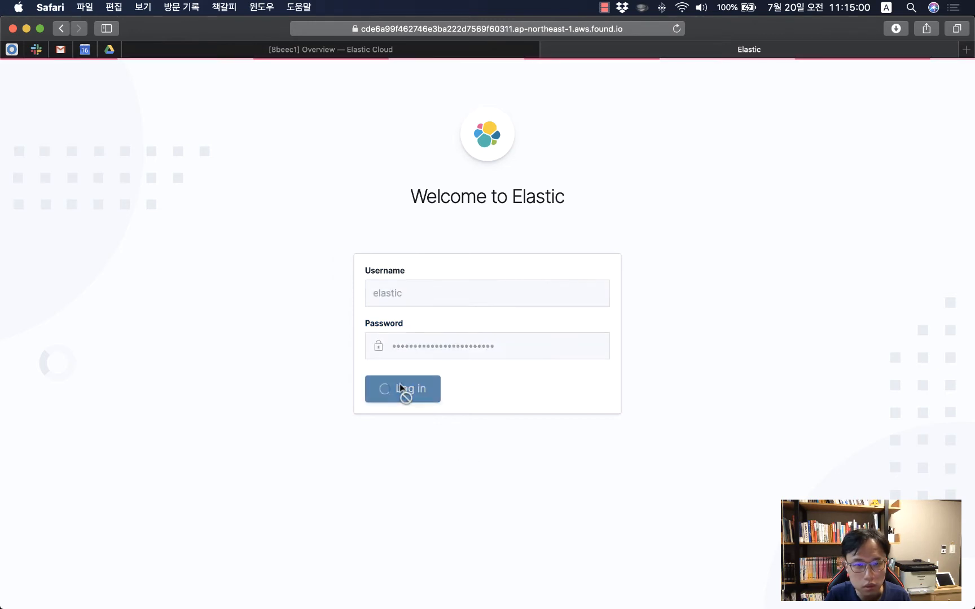
left_click(453, 126)
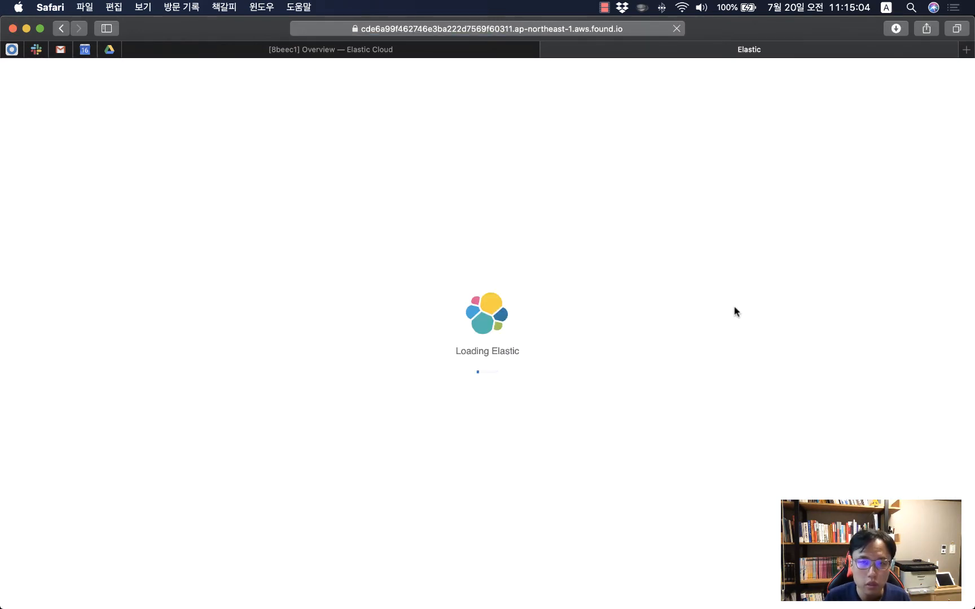
Start a new deployment named aws-singapore on AWS in Asia Pacific (Singapore).
left_click(414, 52)
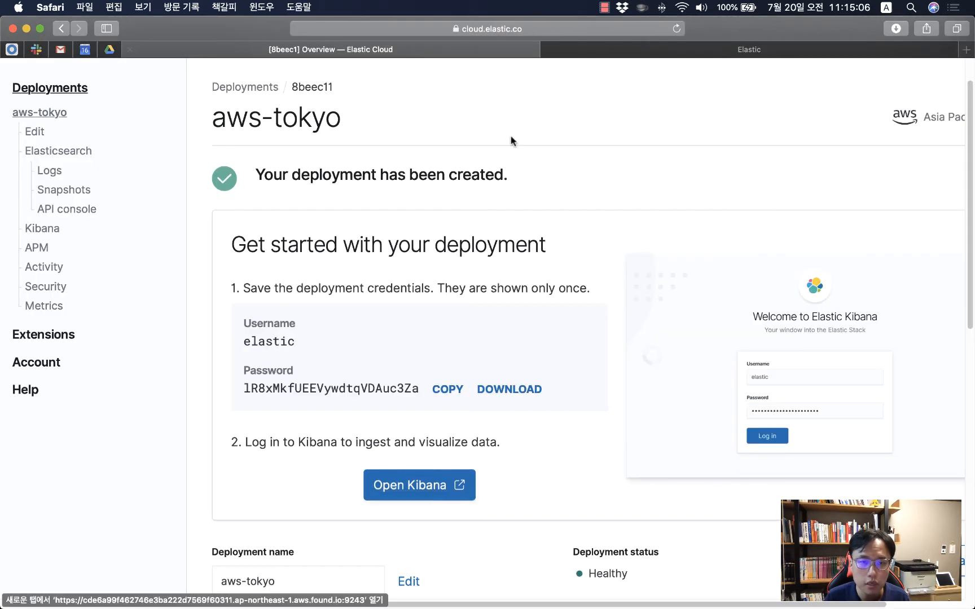
left_click(48, 94)
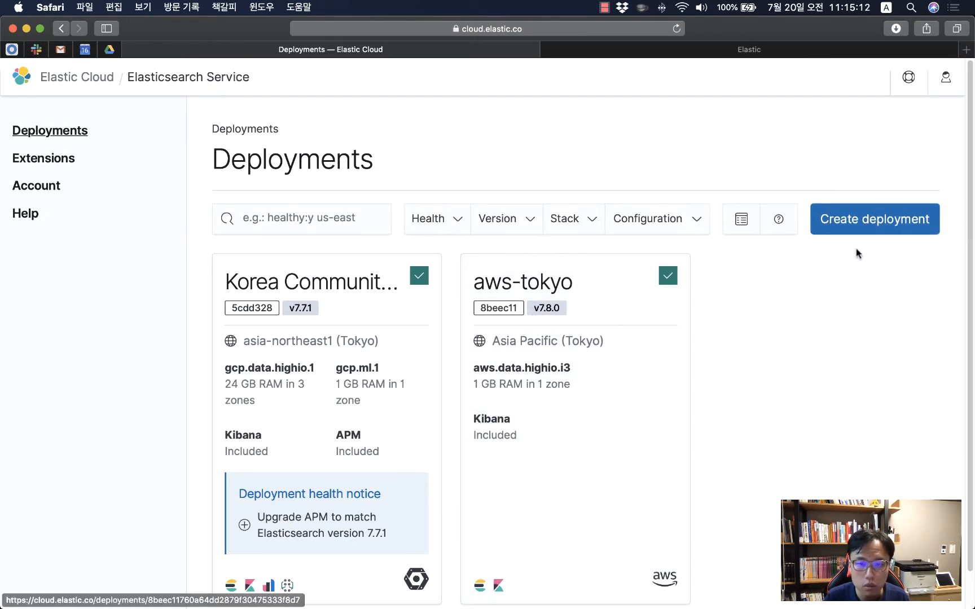
left_click(873, 222)
scroll(787, 390, "down", 1)
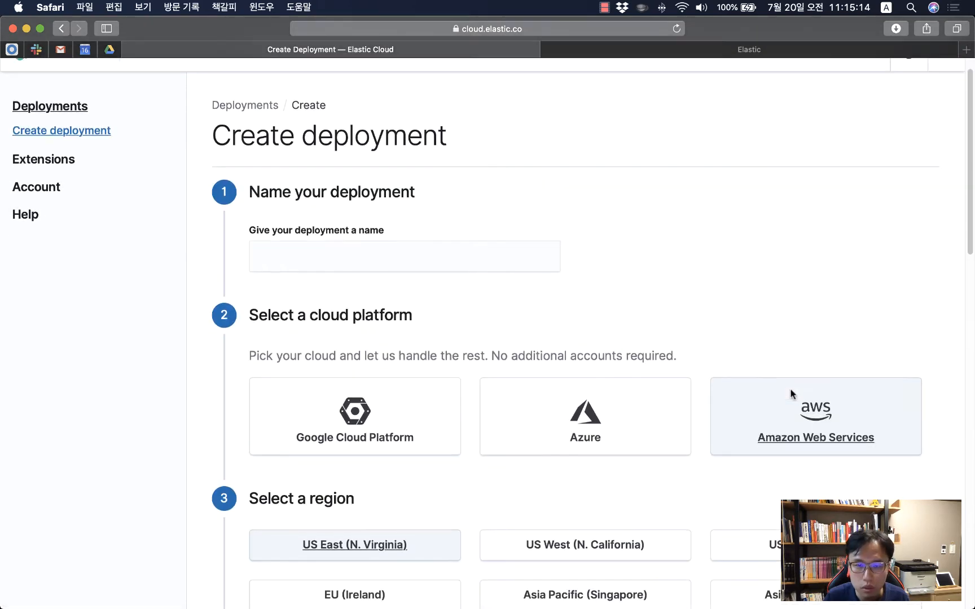
left_click(489, 244)
type("aws")
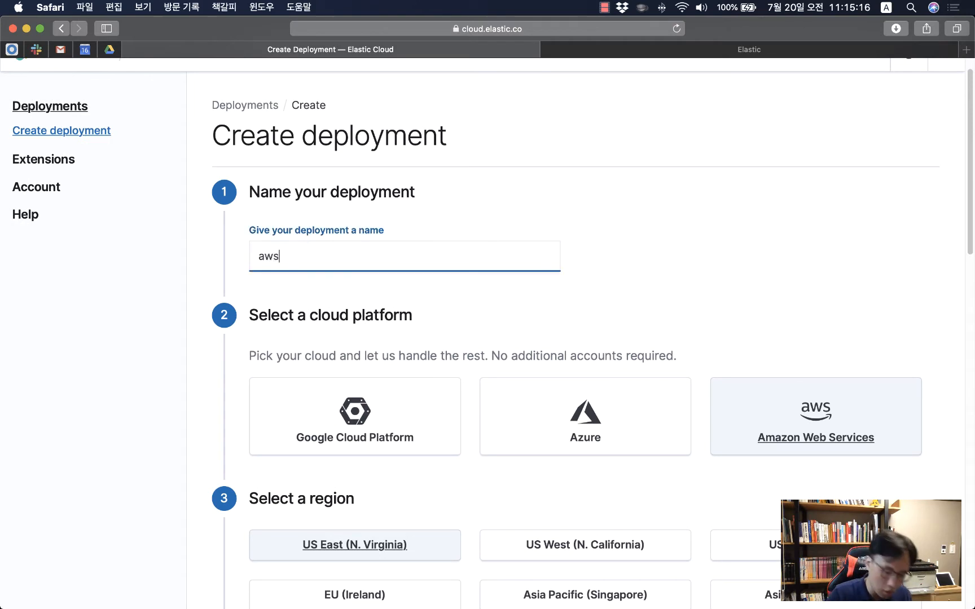
type("-")
scroll(618, 377, "down", 3)
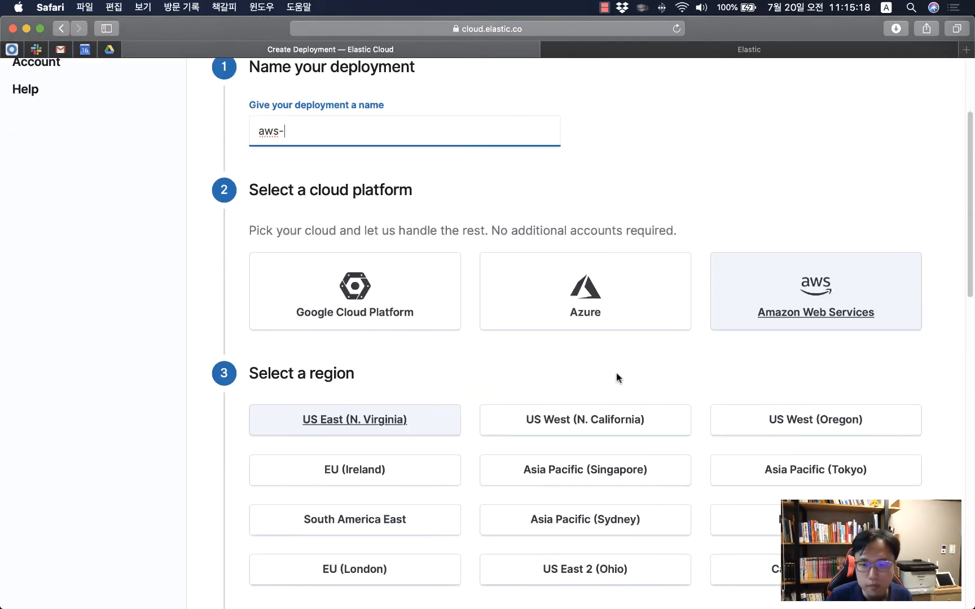
left_click(626, 466)
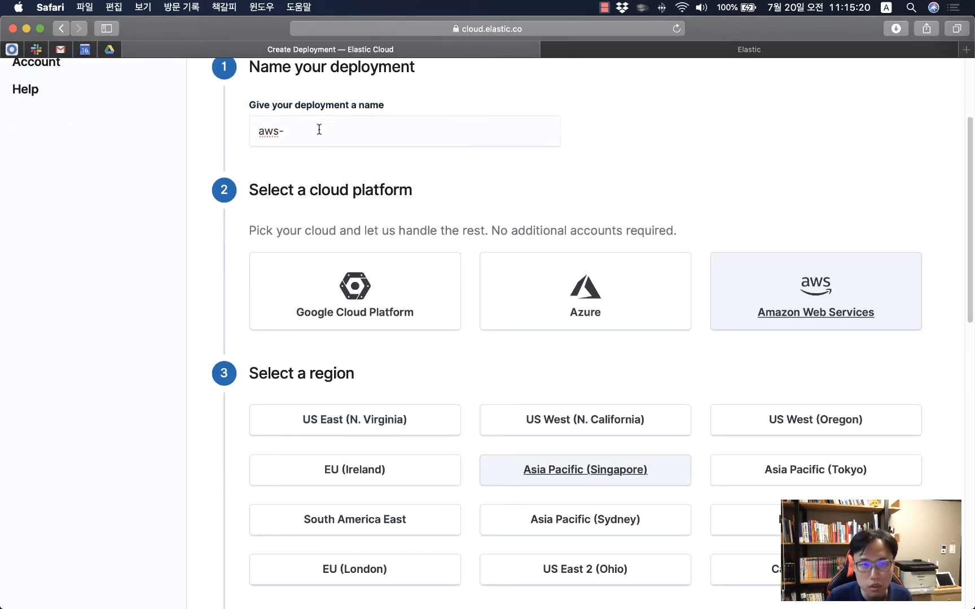
left_click(380, 144)
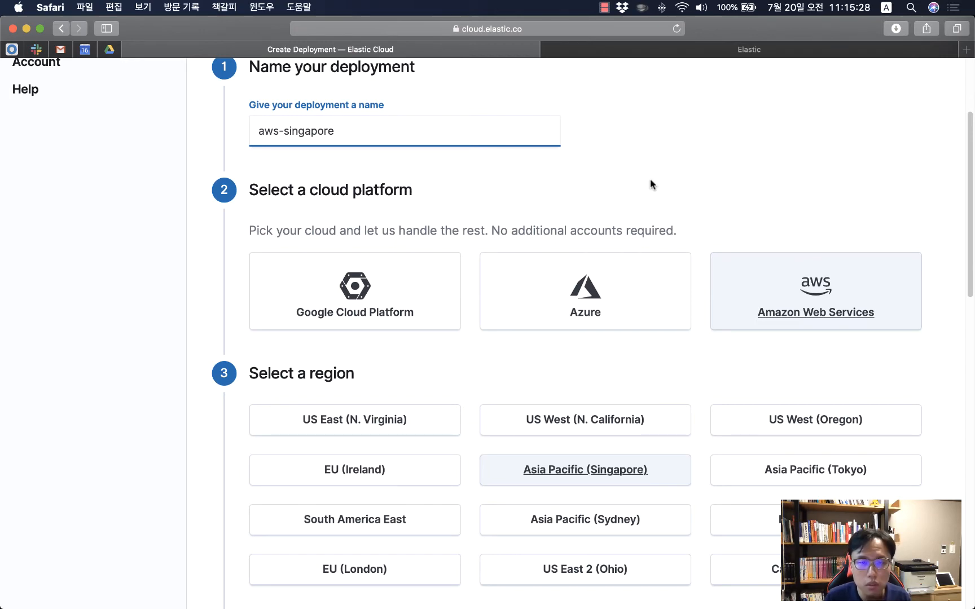
scroll(639, 485, "down", 5)
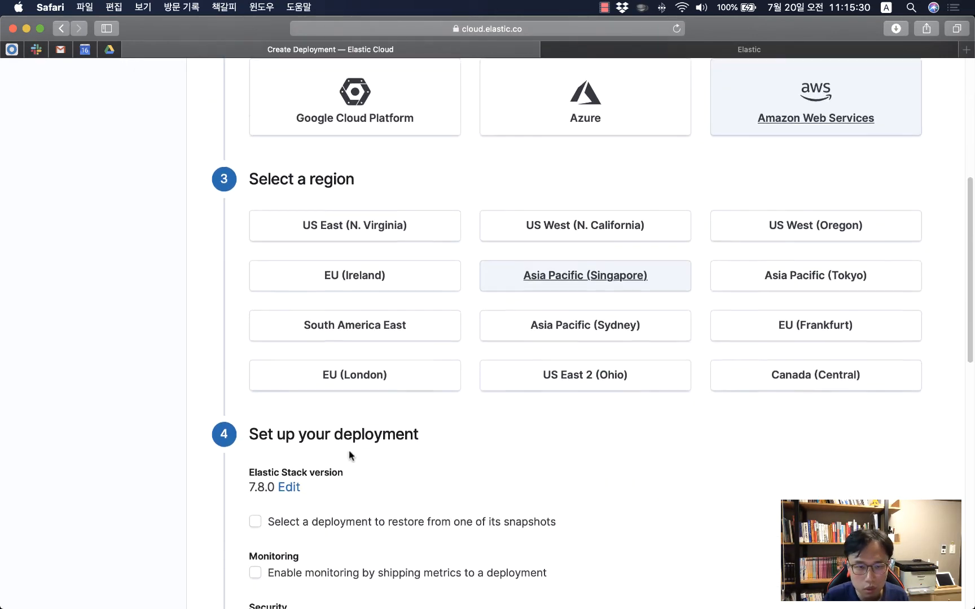
scroll(350, 455, "down", 6)
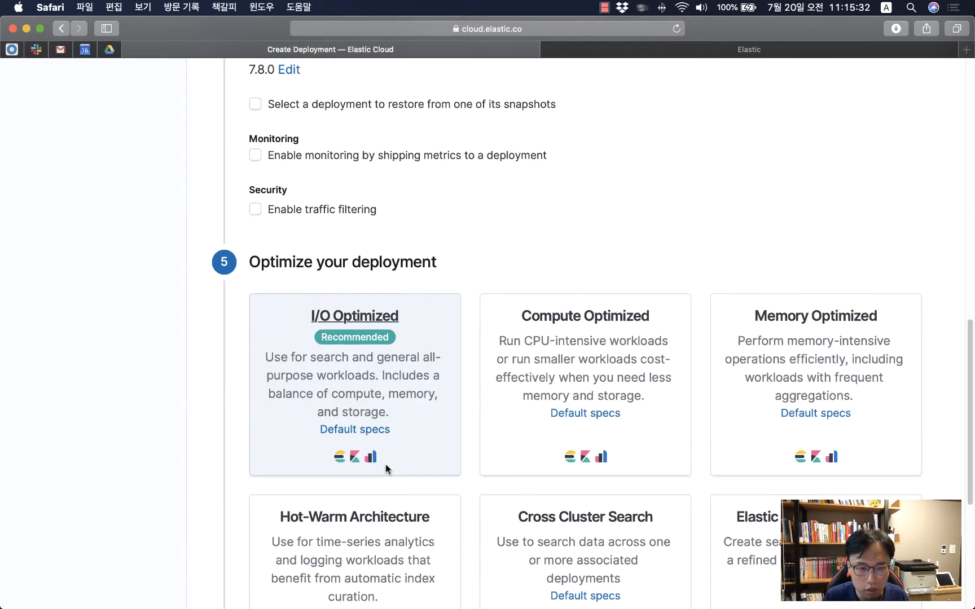
scroll(385, 468, "down", 4)
Customize it to 1 zone, 1 GB data-node RAM and APM disabled.
left_click(479, 553)
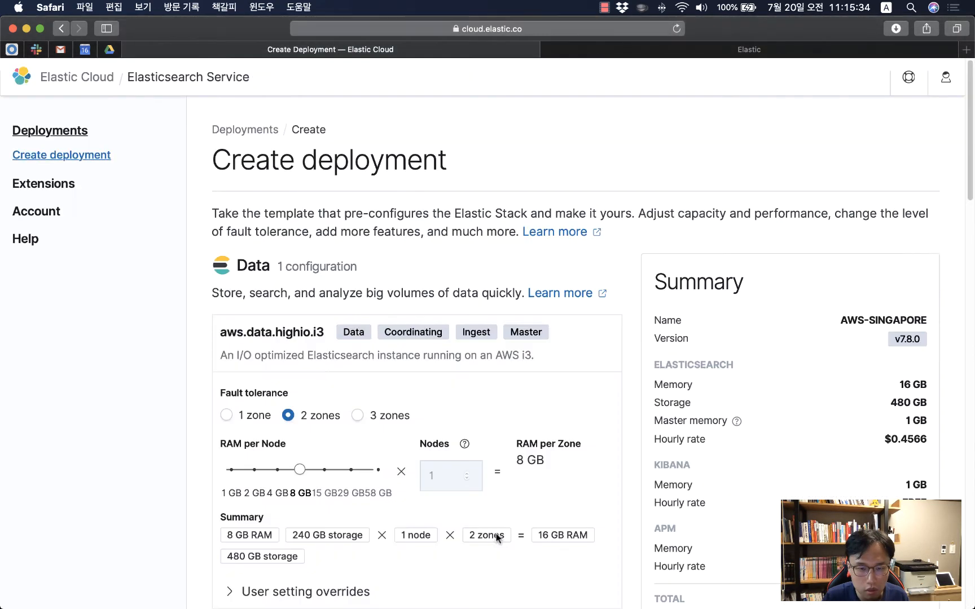
left_click(243, 418)
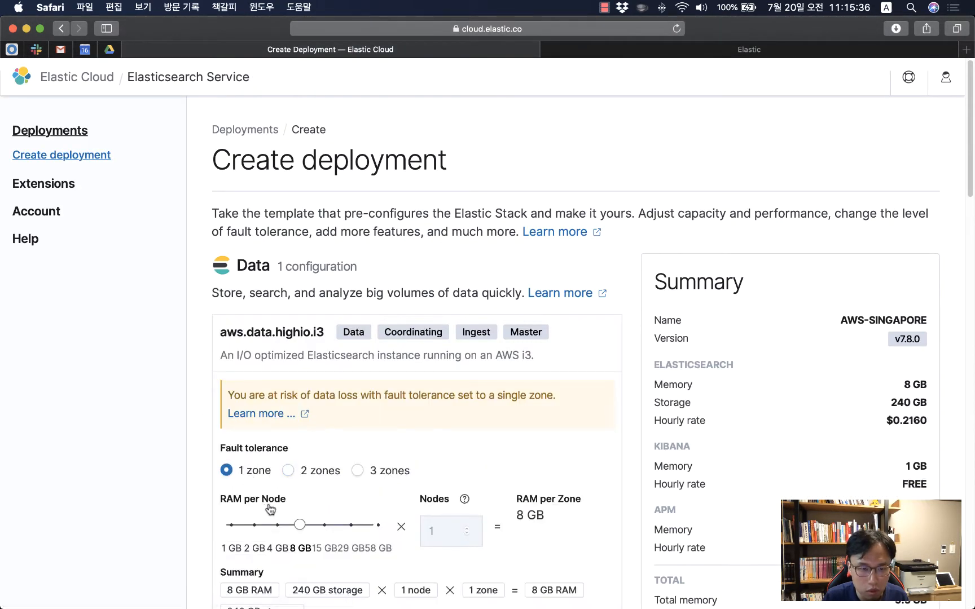
scroll(270, 507, "down", 2)
scroll(343, 559, "down", 3)
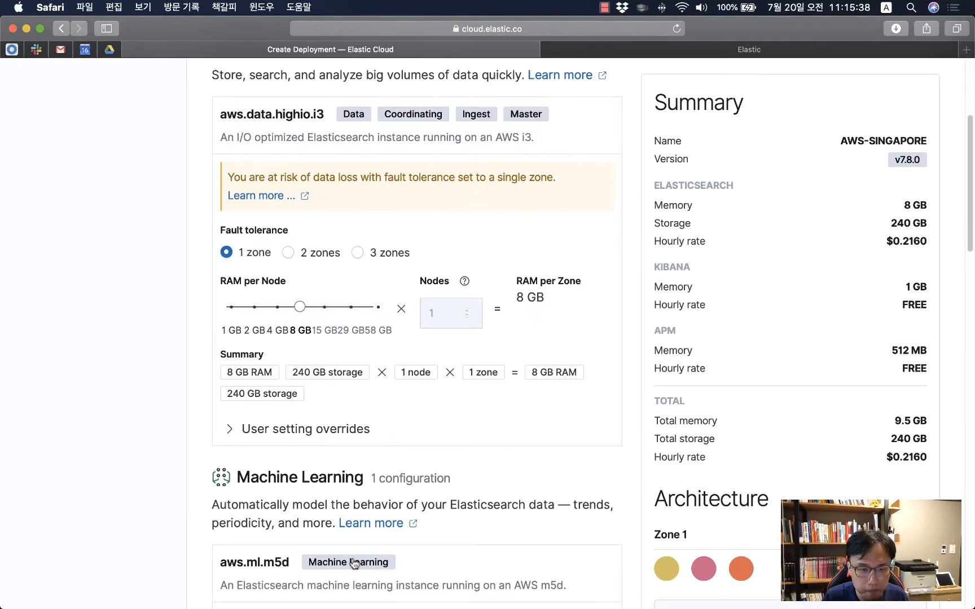
scroll(284, 439, "down", 10)
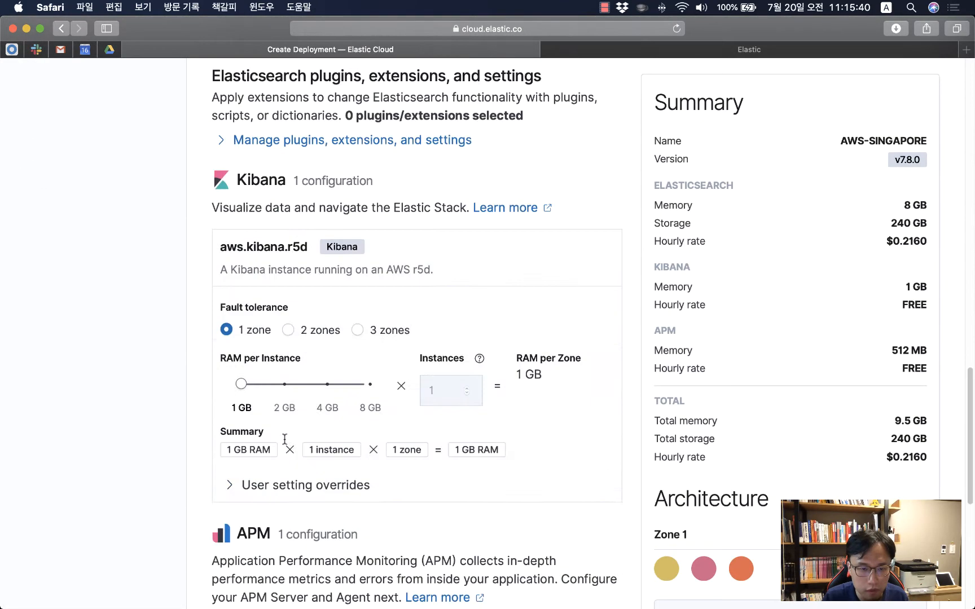
scroll(267, 522, "up", 15)
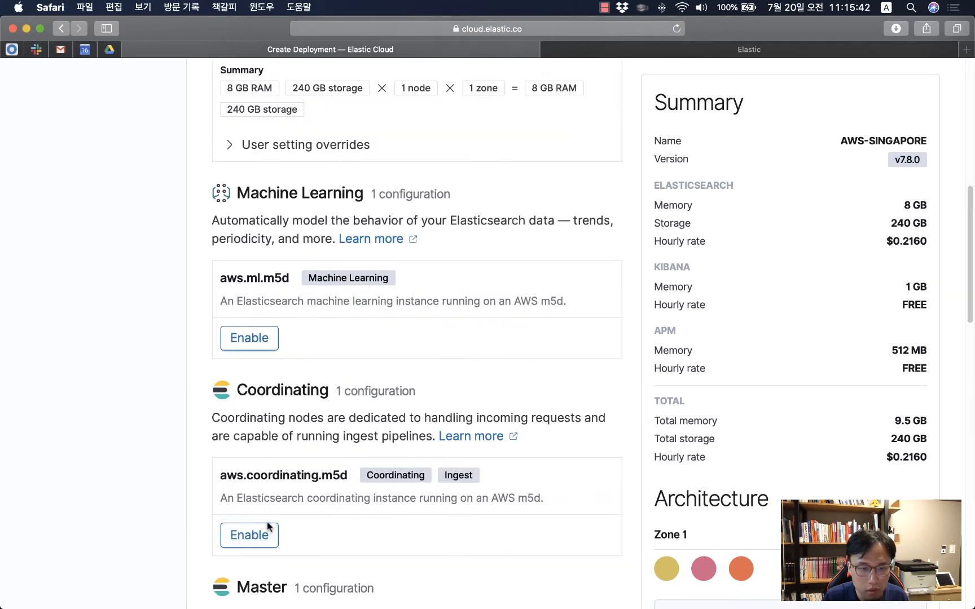
left_click(231, 550)
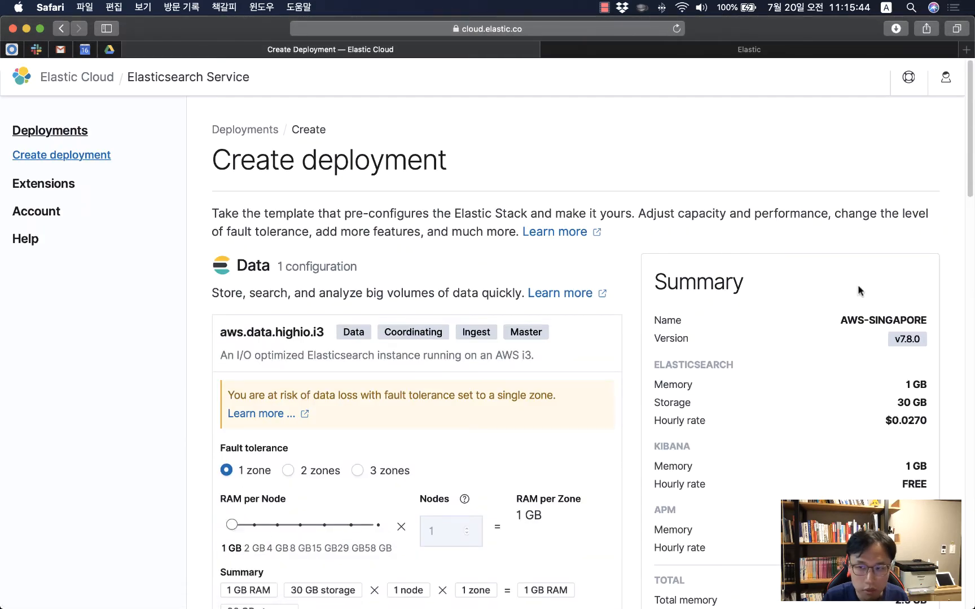
left_click_drag(966, 176, 971, 587)
left_click(254, 496)
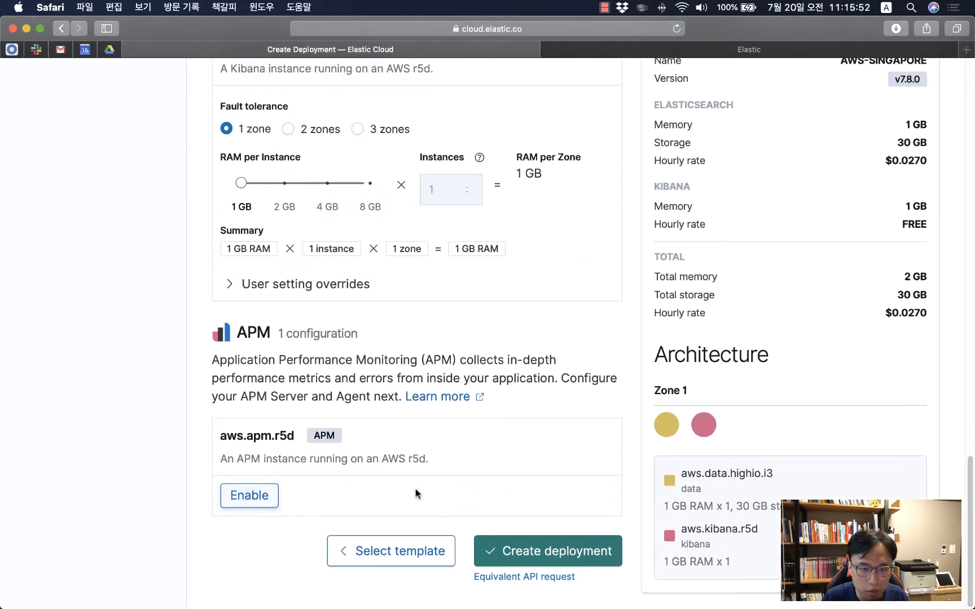
Submit the aws-singapore deployment for creation and copy its generated elastic password.
left_click(586, 561)
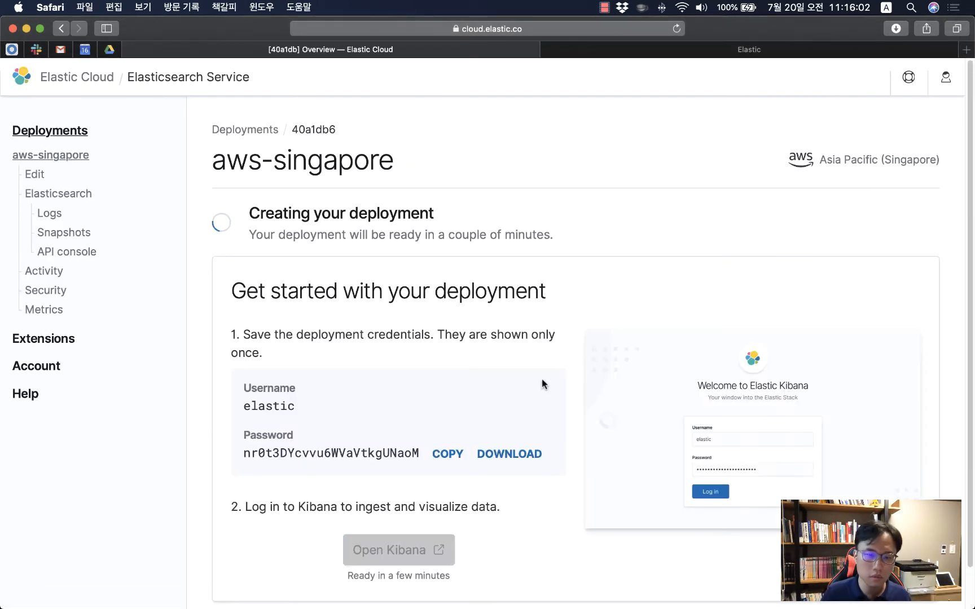
left_click(442, 455)
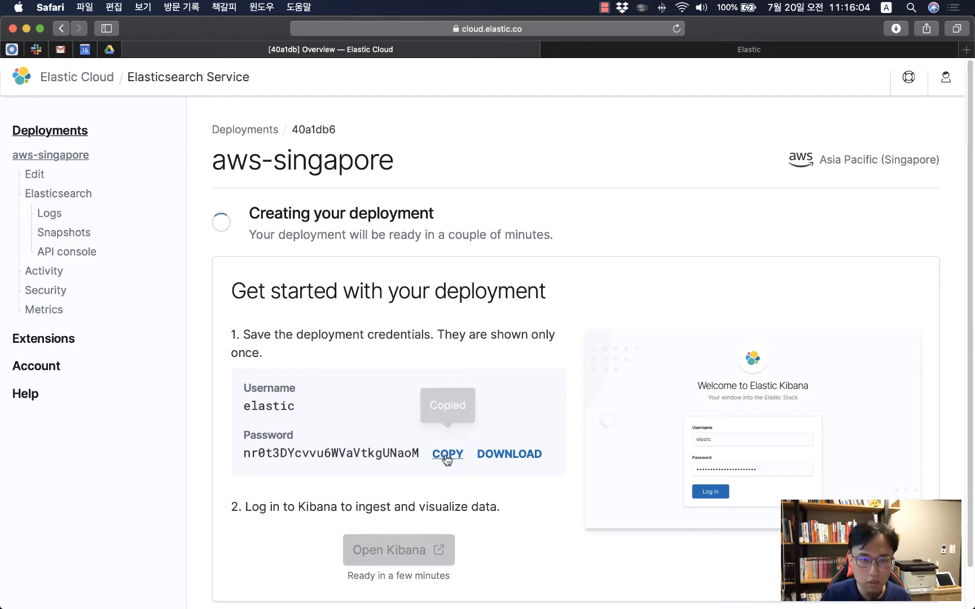
key("super+Tab")
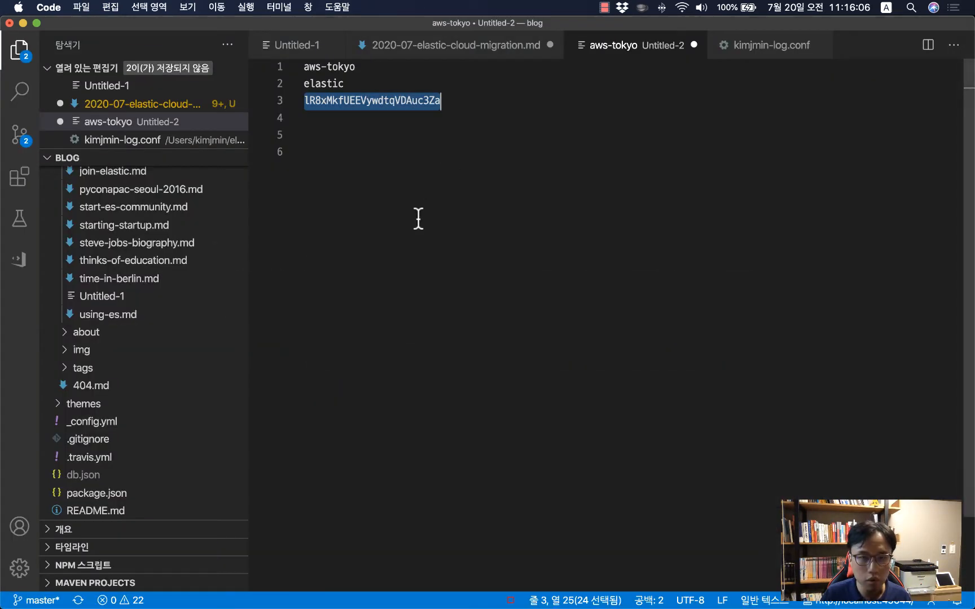
Below the Tokyo entry, add 'aws-singapore', username 'elastic' and the pasted password.
left_click(418, 219)
type("aws")
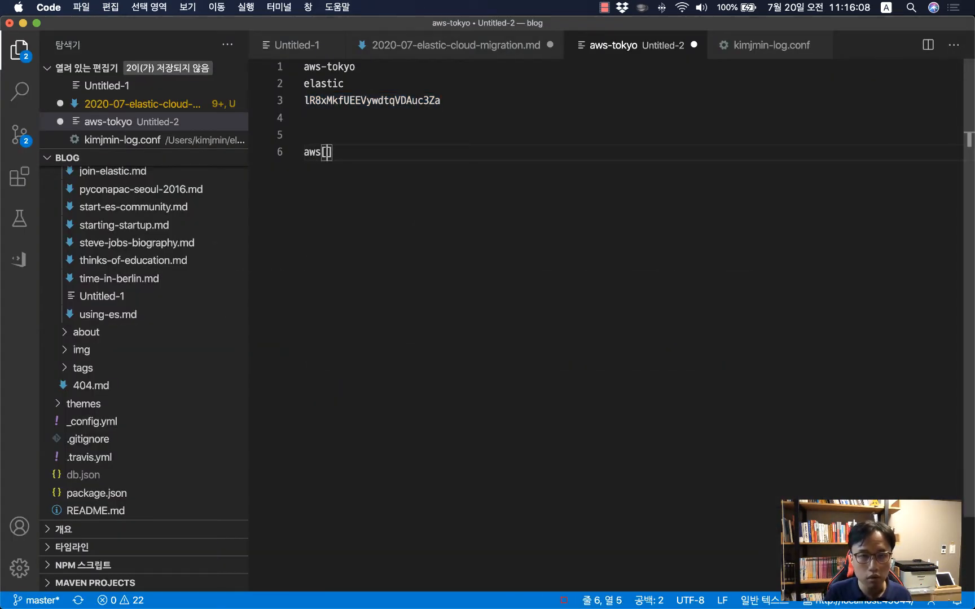
type("-sin")
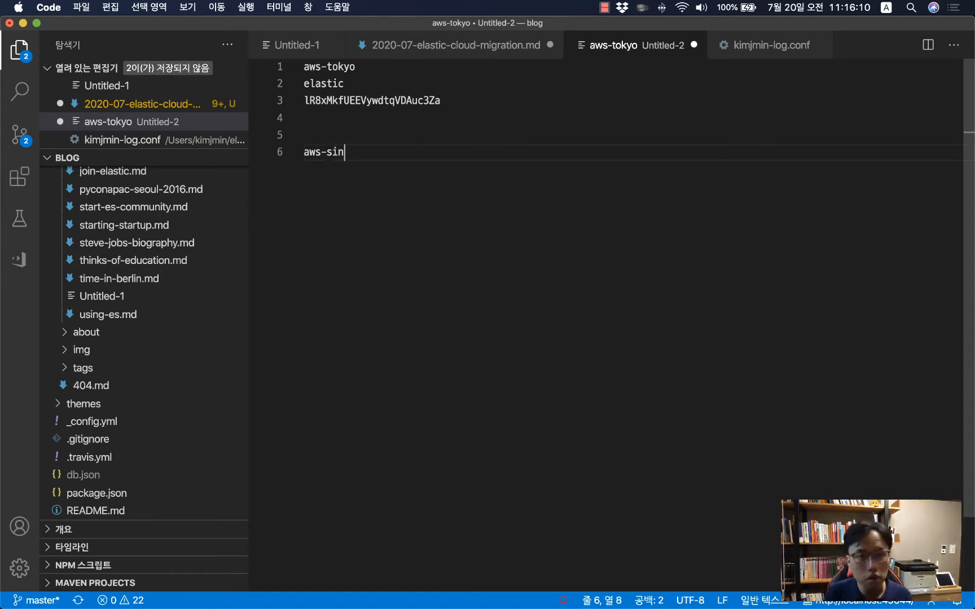
type("gapore")
key("Return")
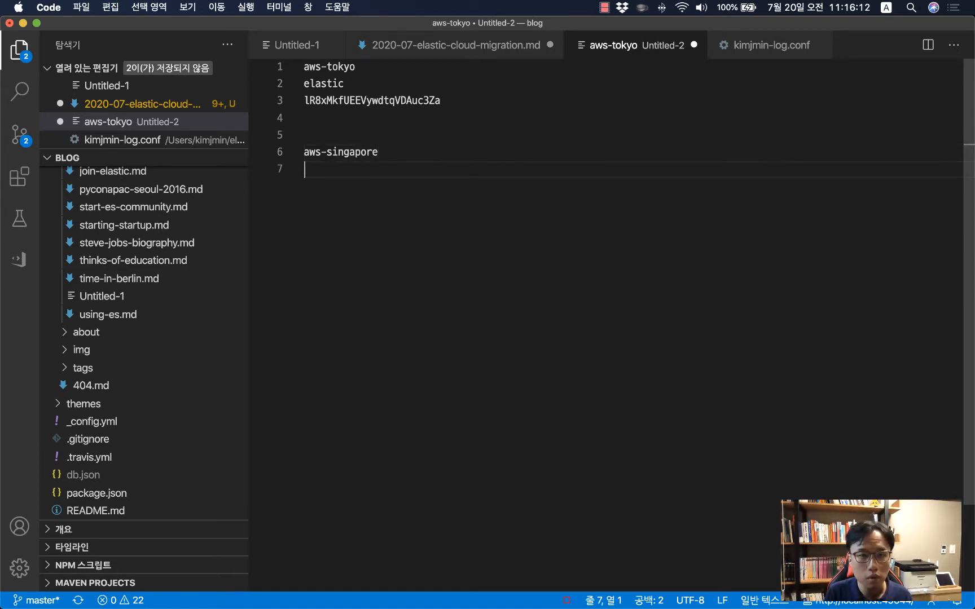
type("elastic")
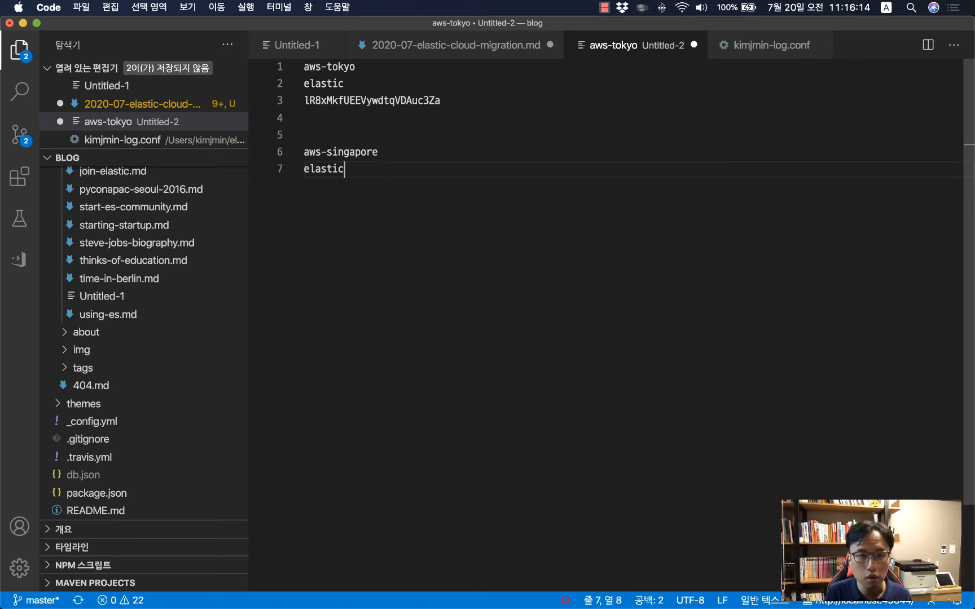
key("Return")
key("cmd+v")
Tidy the blank lines between the two credential entries and cancel saving the untitled notes.
key("Up")
key("Up")
key("Home")
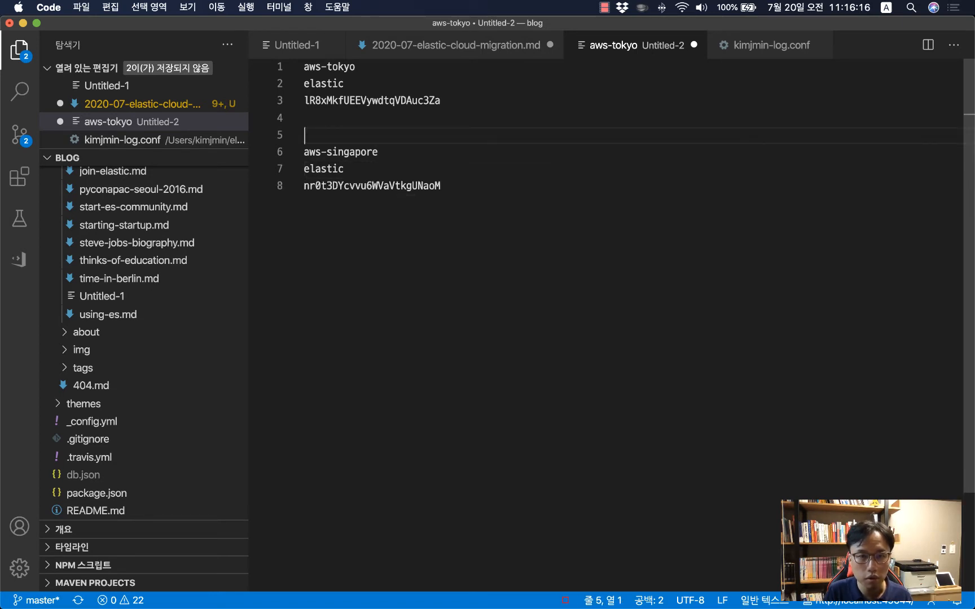
key("BackSpace")
key("Down")
key("Down")
key("shift+End")
key("End")
key("Return")
key("Return")
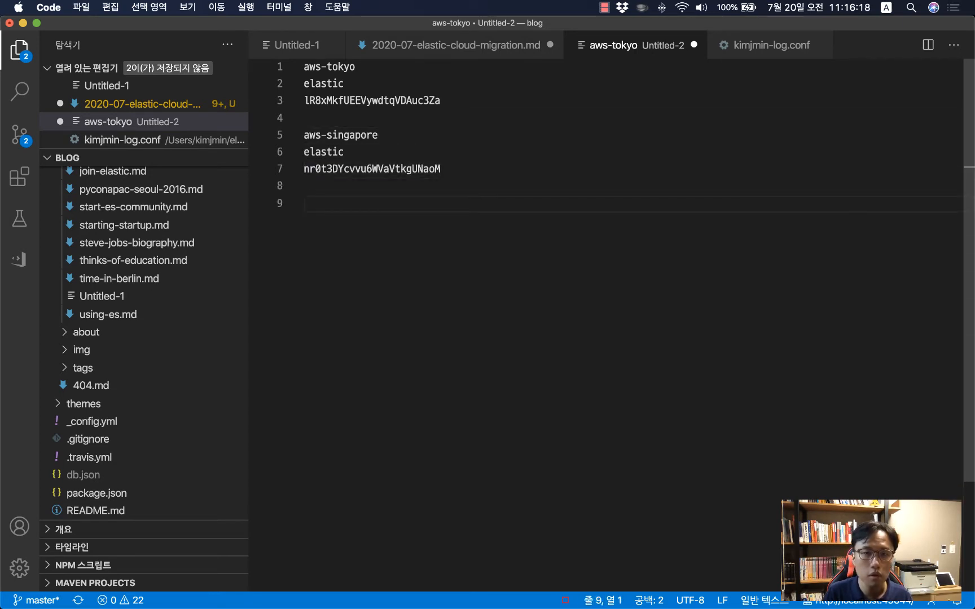
key("cmd+s")
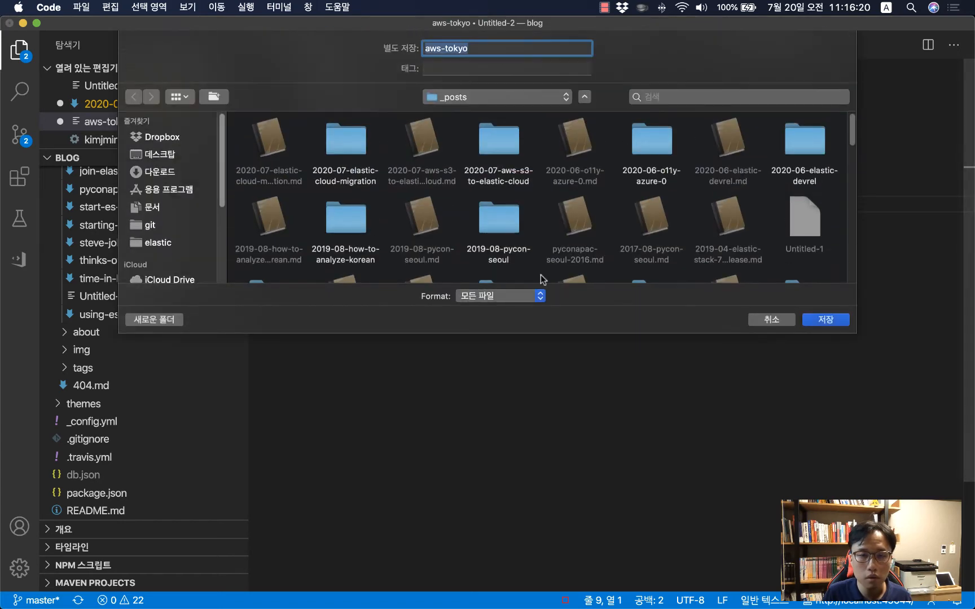
key("Escape")
key("cmd+Tab")
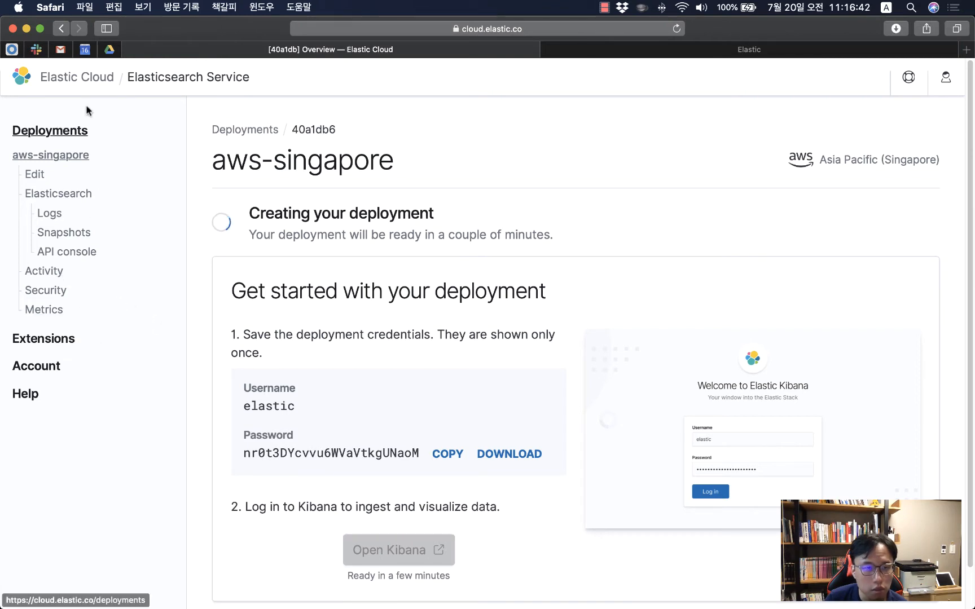
Visit aws-singapore's Elasticsearch page, then go back and scroll through the deployment overview.
left_click(56, 197)
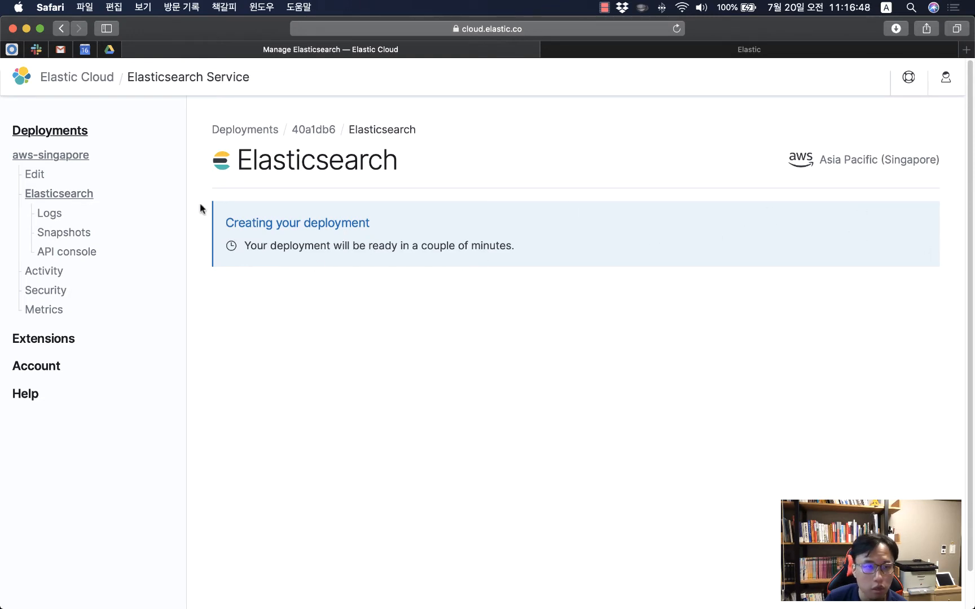
left_click(70, 156)
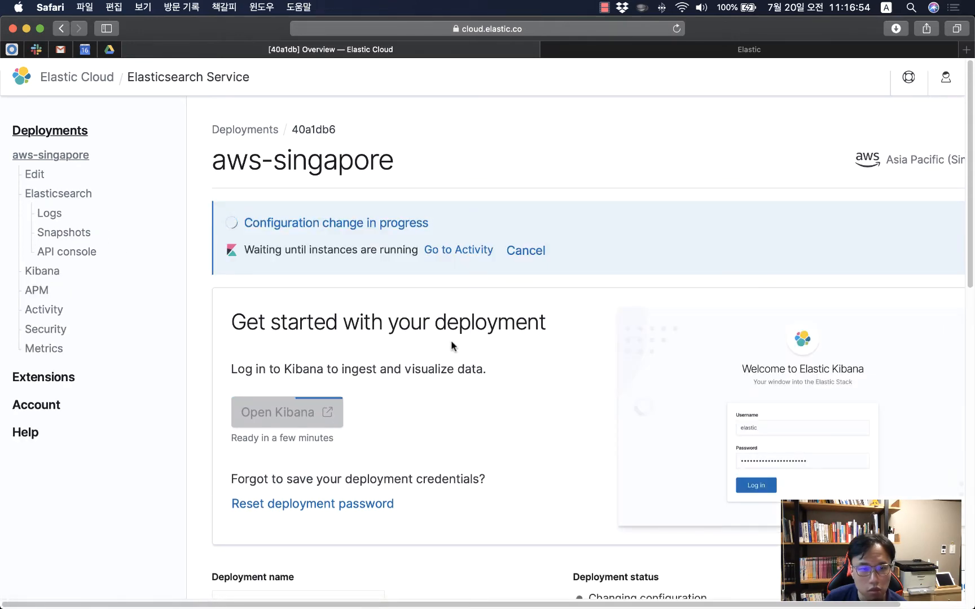
scroll(541, 451, "down", 4)
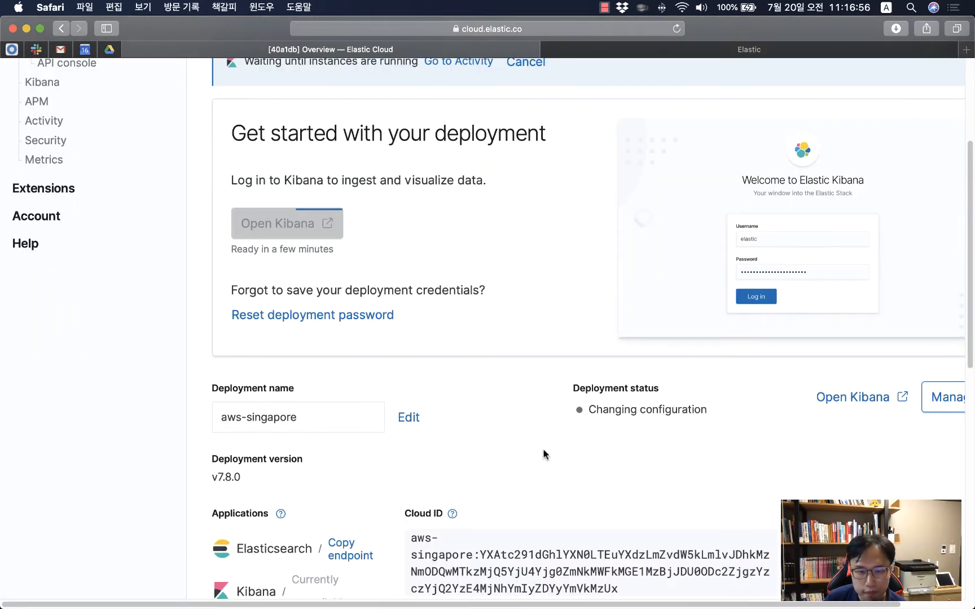
scroll(544, 454, "down", 3)
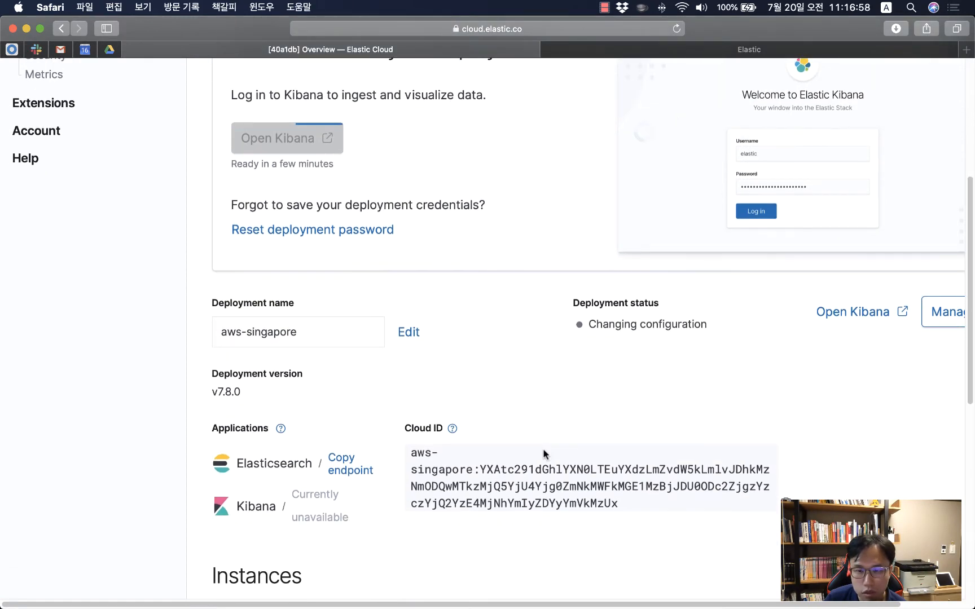
scroll(544, 454, "up", 6)
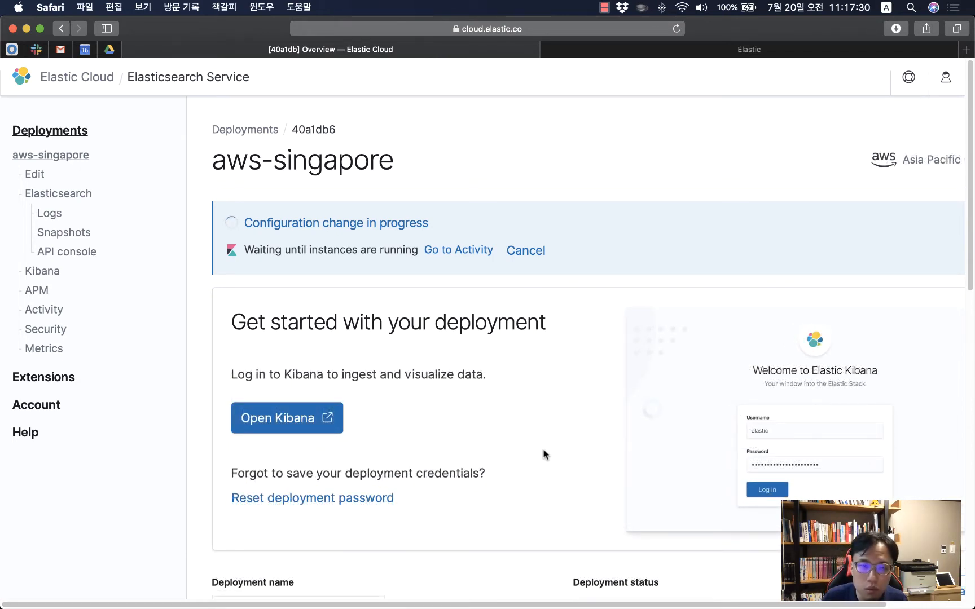
Open the Singapore Kibana in a new tab and copy the Singapore password from the VS Code notes.
left_click(252, 420)
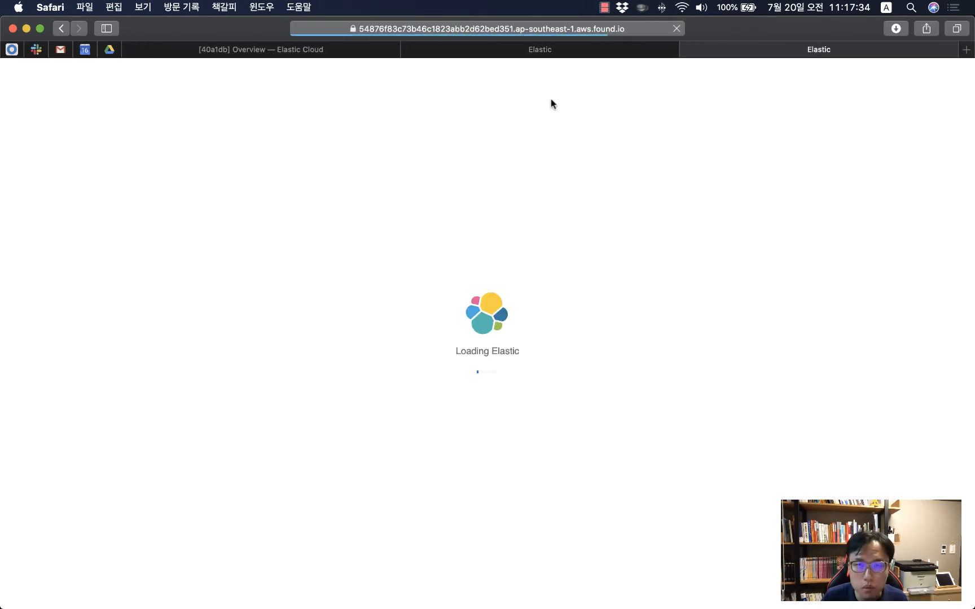
left_click(541, 51)
left_click(790, 49)
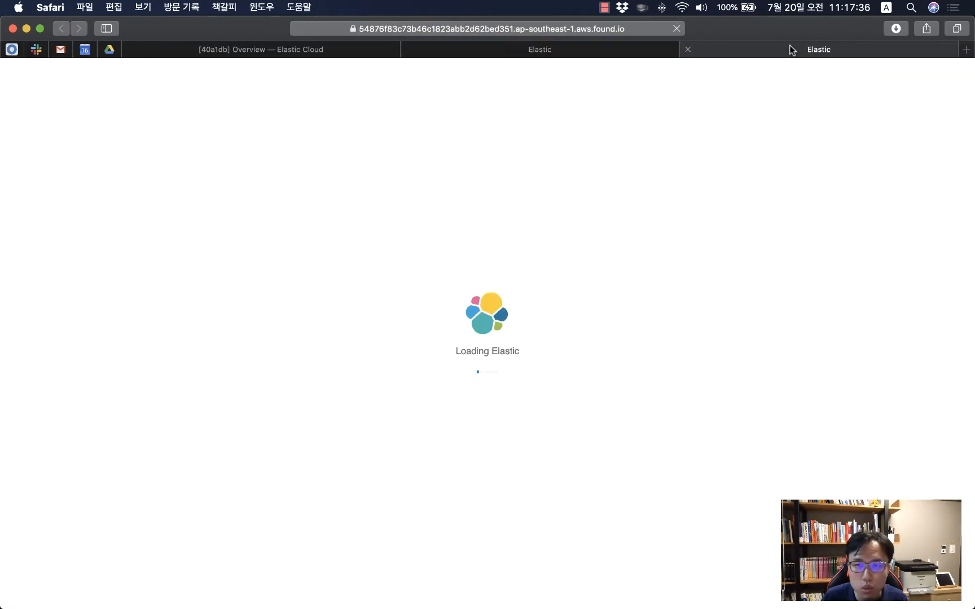
key("super+Tab")
key("super+Tab")
key("super+Tab")
key("super+Tab")
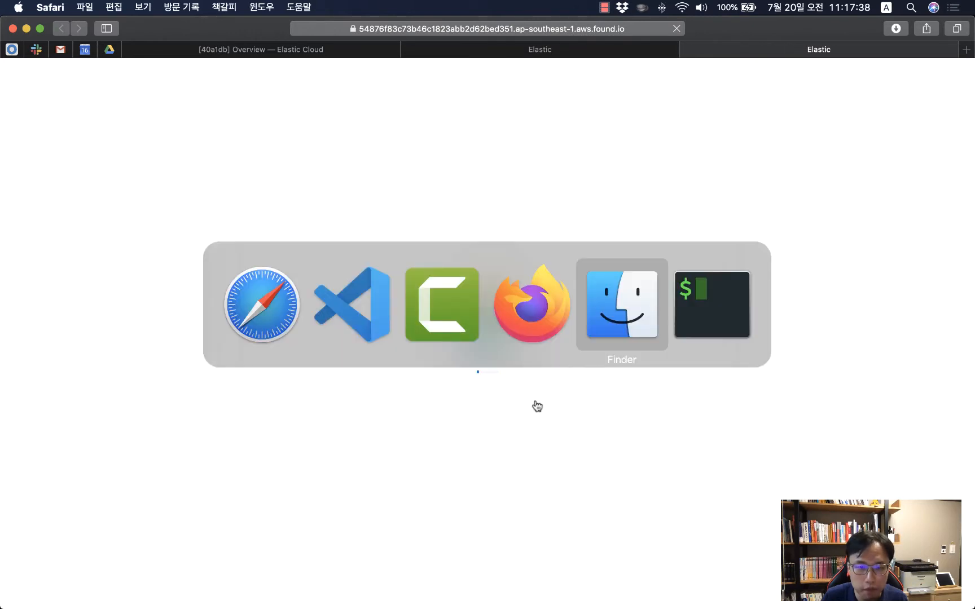
key("super+Tab")
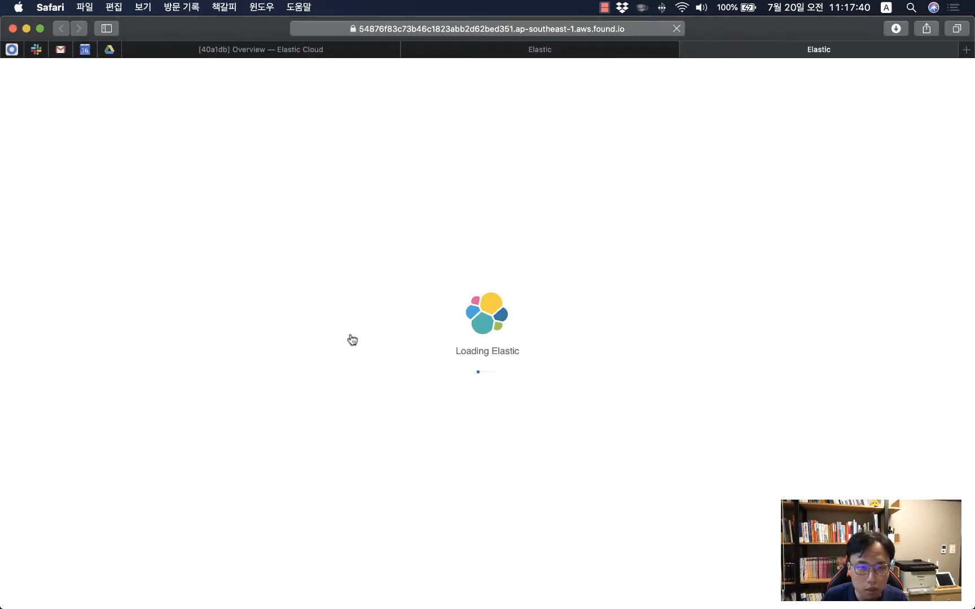
key("super+Tab")
key("super+Tab")
left_click(333, 169)
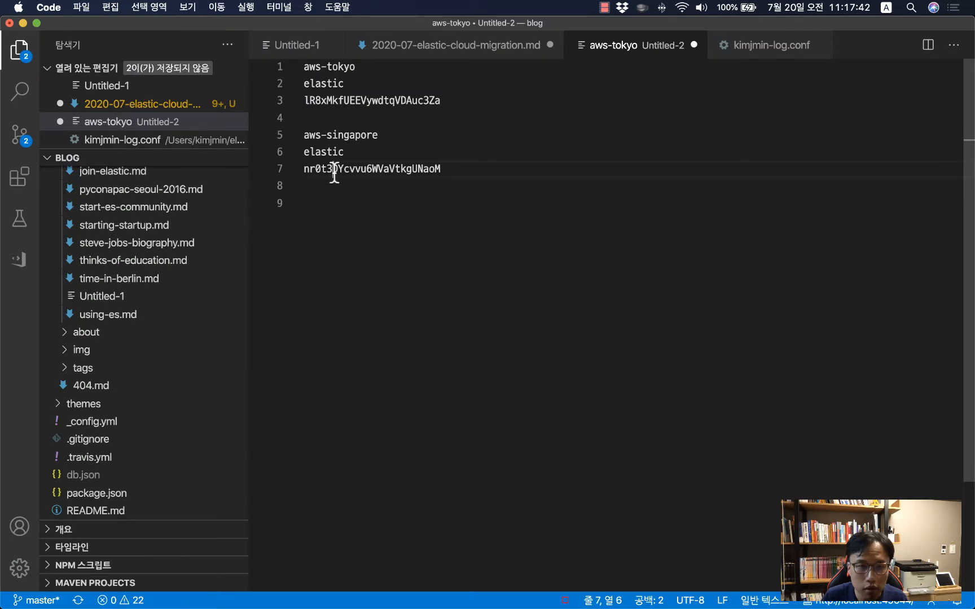
double_click(333, 169)
right_click(338, 167)
left_click(361, 210)
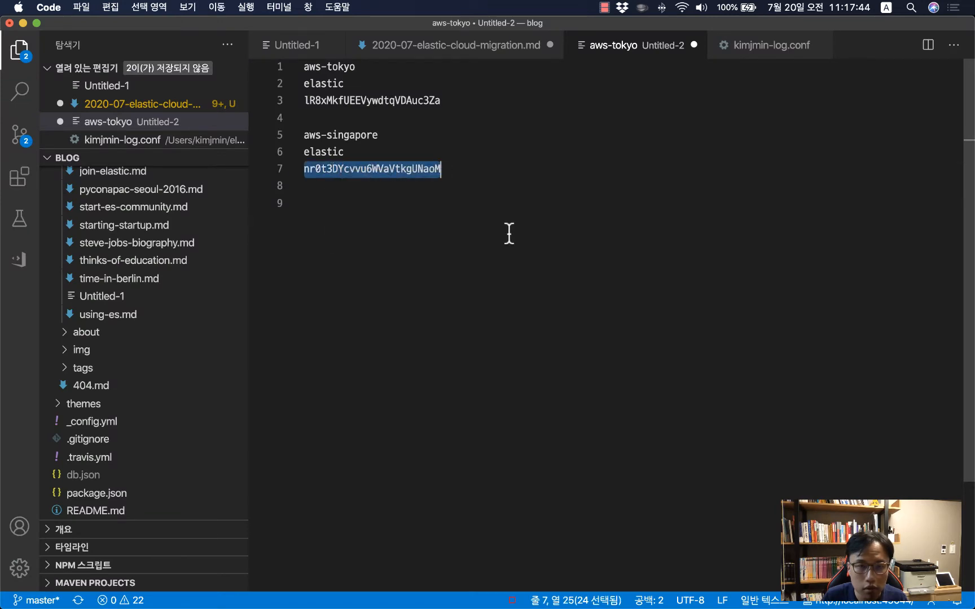
Log in to Kibana as 'elastic' with the pasted password, declining to save it.
key("super+Tab")
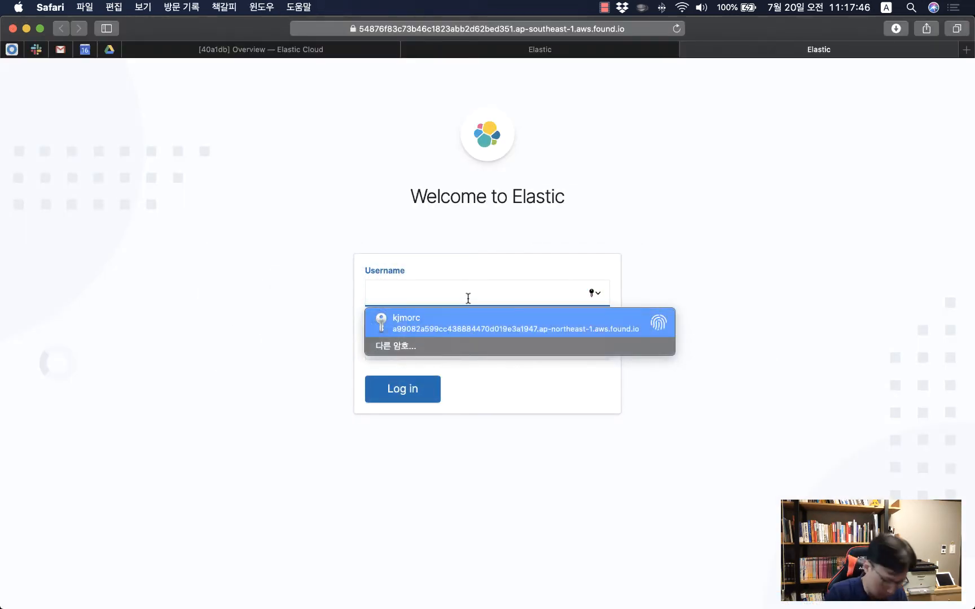
type("elastic")
left_click(503, 353)
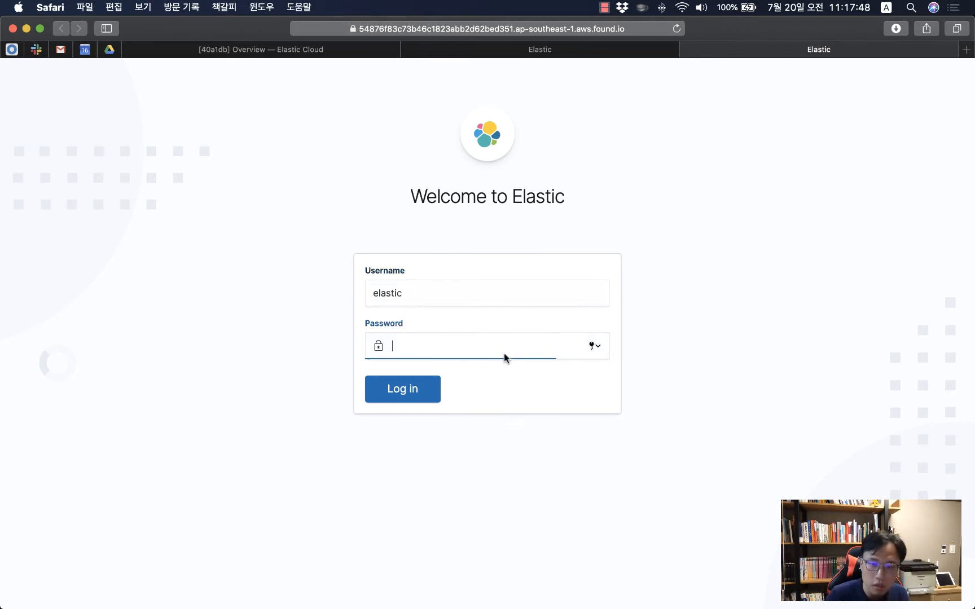
key("super+v")
left_click(400, 390)
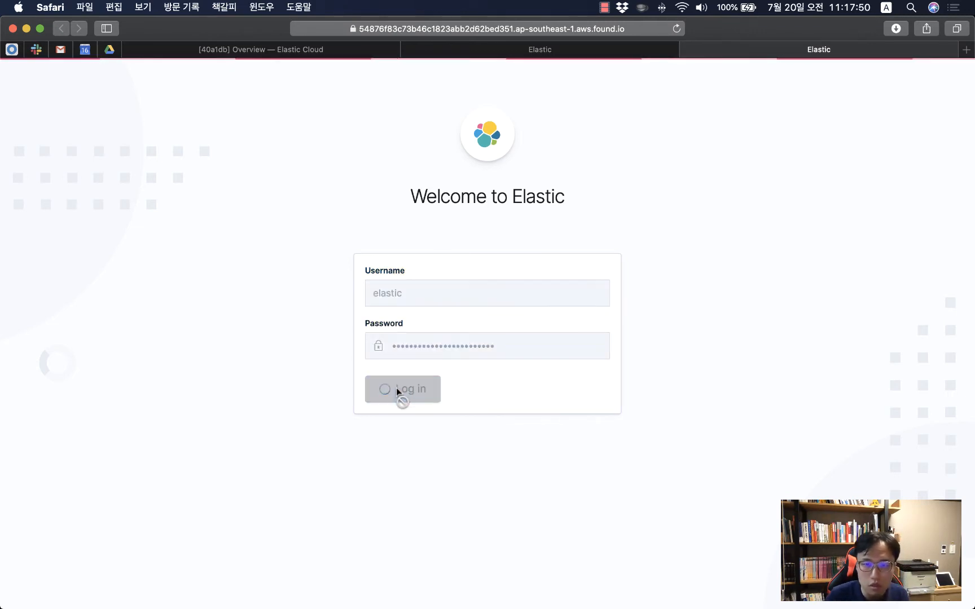
left_click(456, 131)
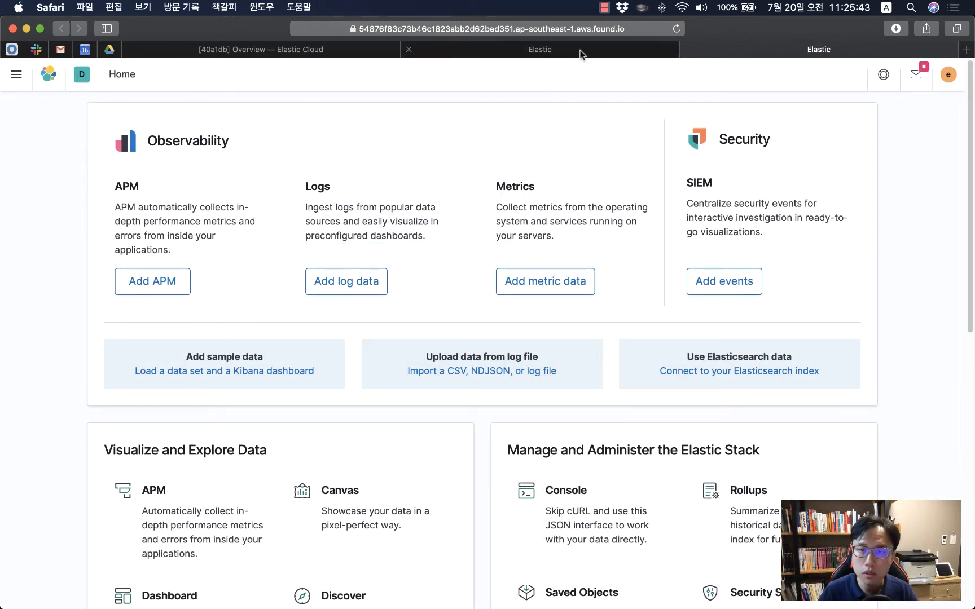
Open Dev Tools from Kibana's side menu and dismiss the Console welcome panel.
left_click(16, 74)
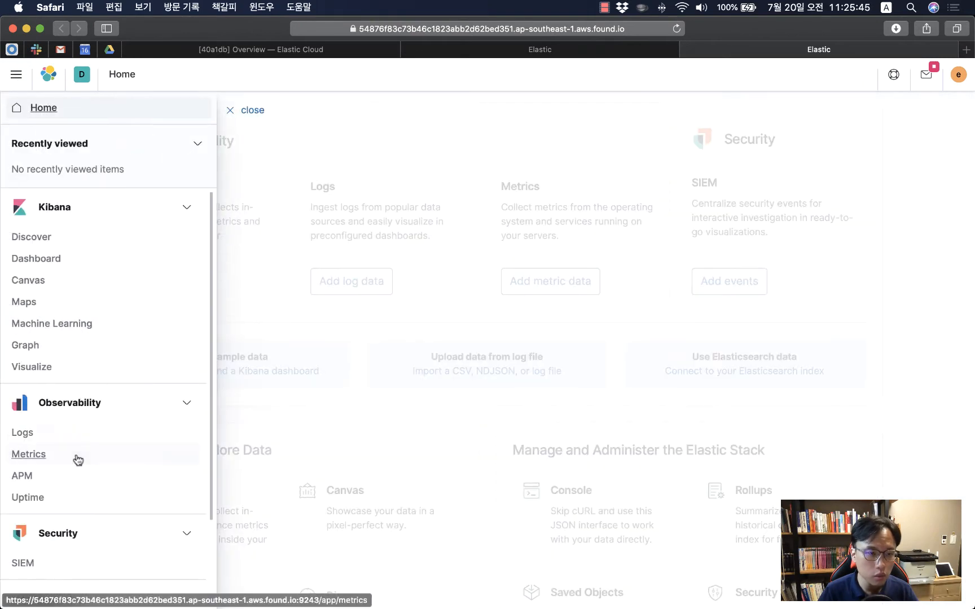
scroll(78, 460, "down", 4)
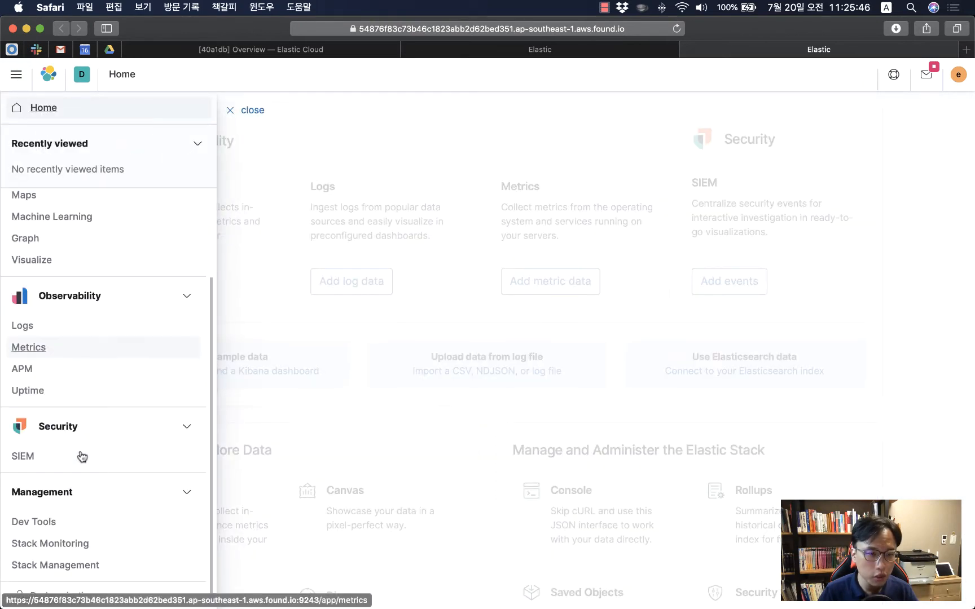
left_click(24, 523)
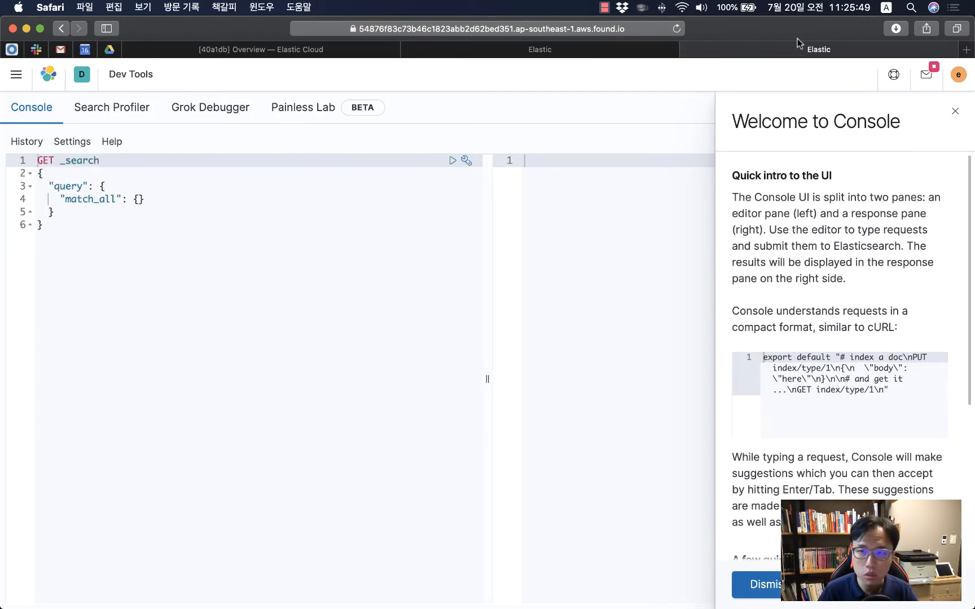
left_click(228, 296)
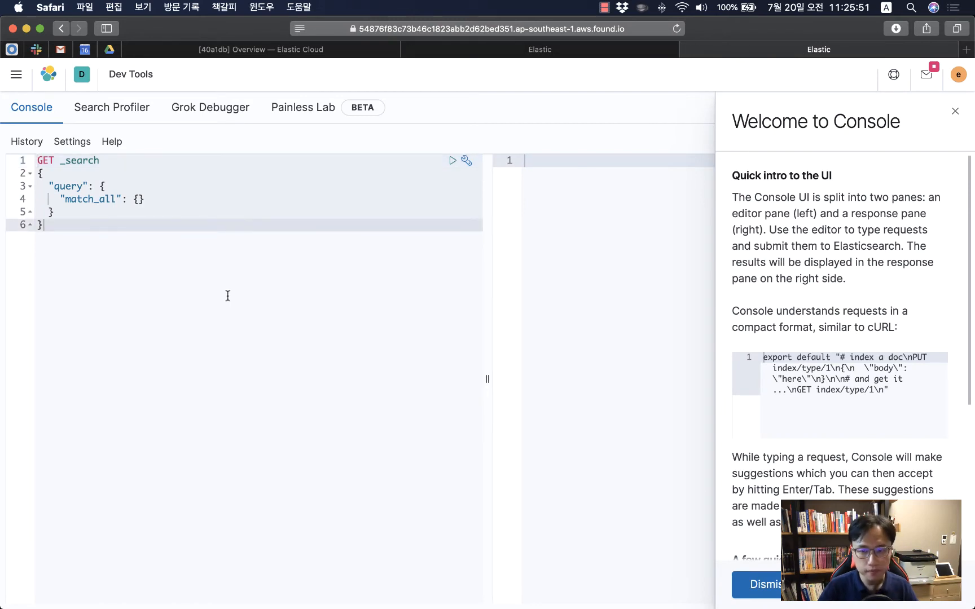
left_click(756, 583)
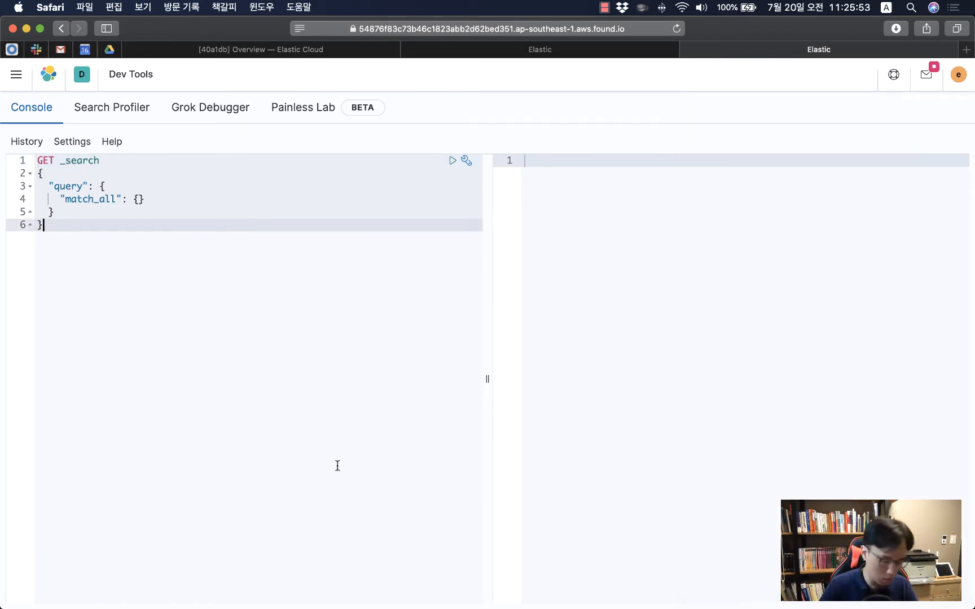
Replace the sample with GET _cat/indices, run it, and copy the request line.
key("super+a")
type("GET ")
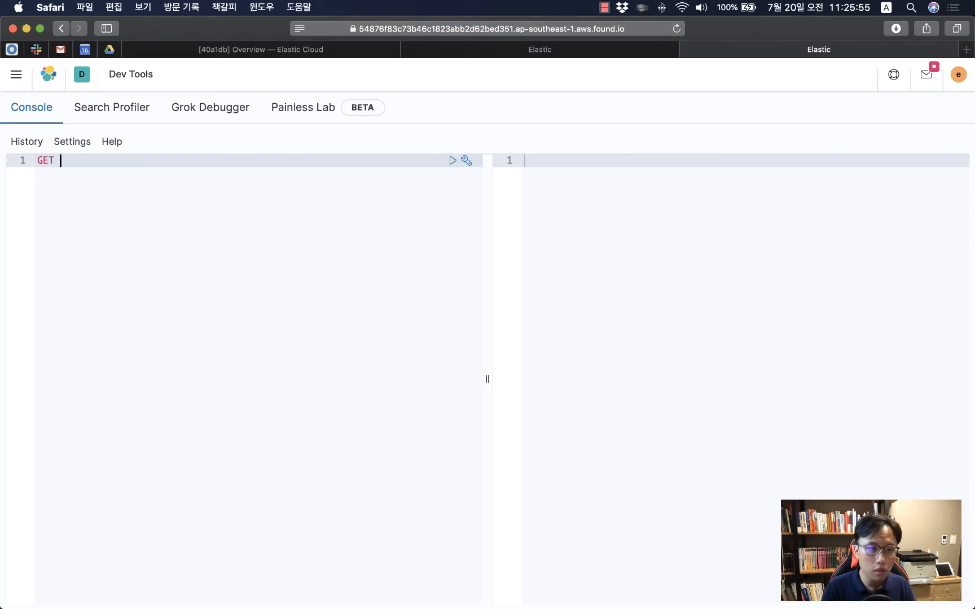
type("_cat/ini")
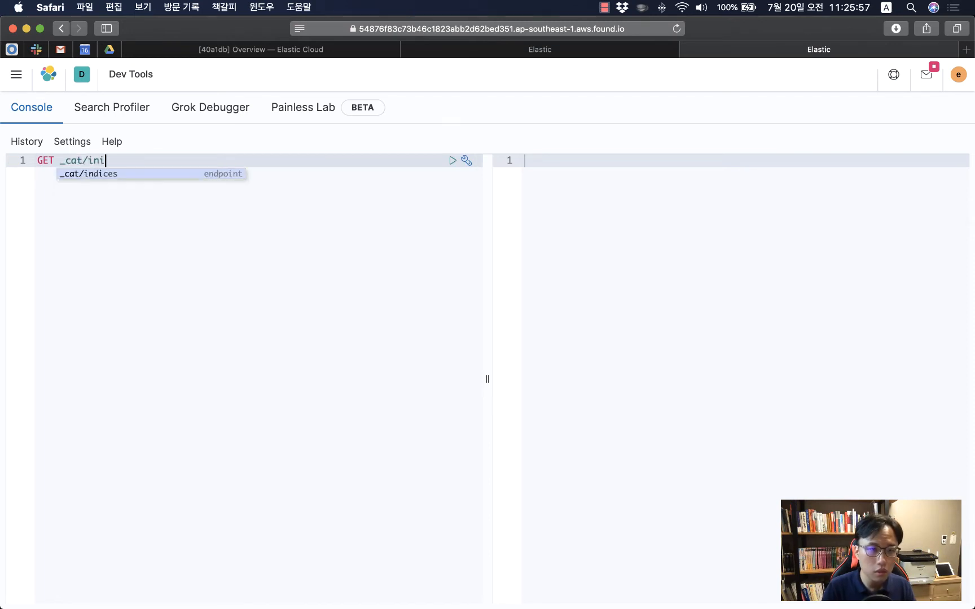
key("Return")
key("super+Return")
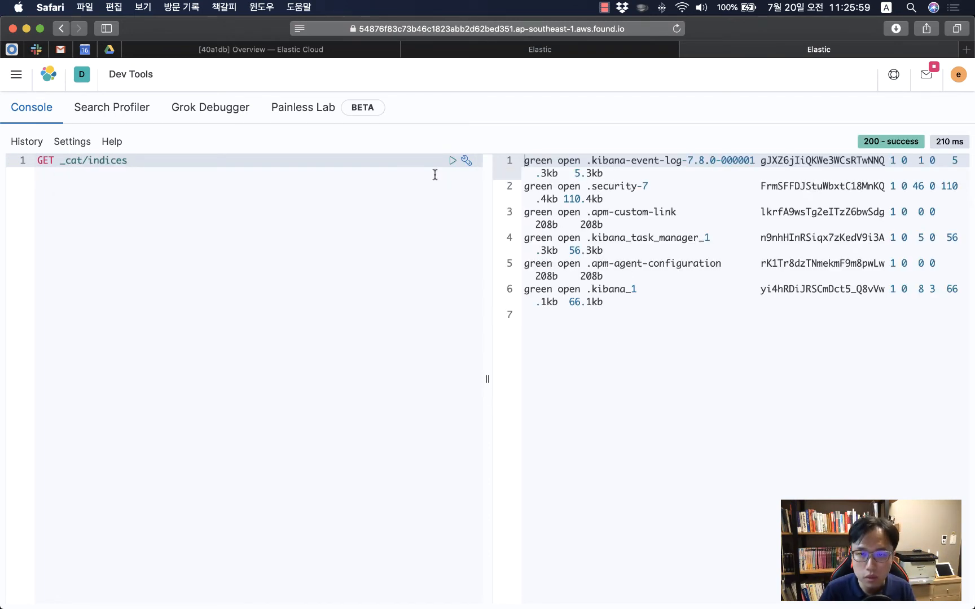
left_click_drag(484, 186, 373, 189)
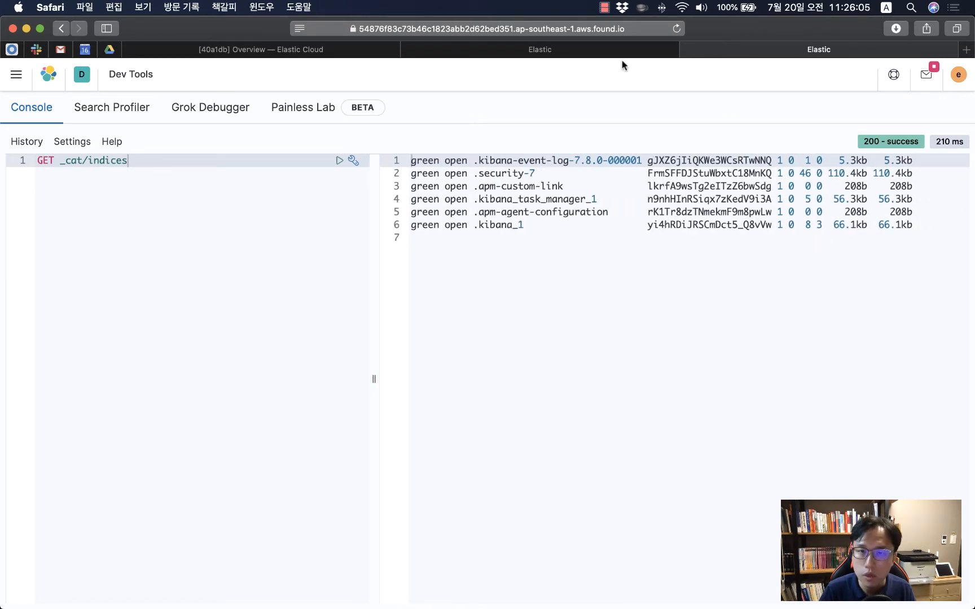
triple_click(187, 163)
key("super+c")
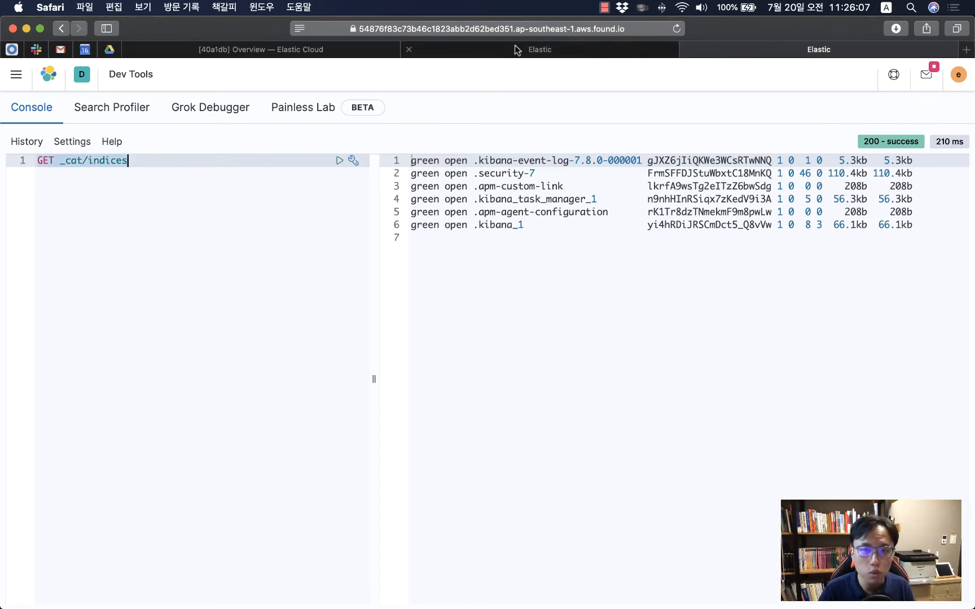
left_click(519, 50)
In the Tokyo Kibana, open Dev Tools and dismiss the Console welcome panel.
left_click(17, 74)
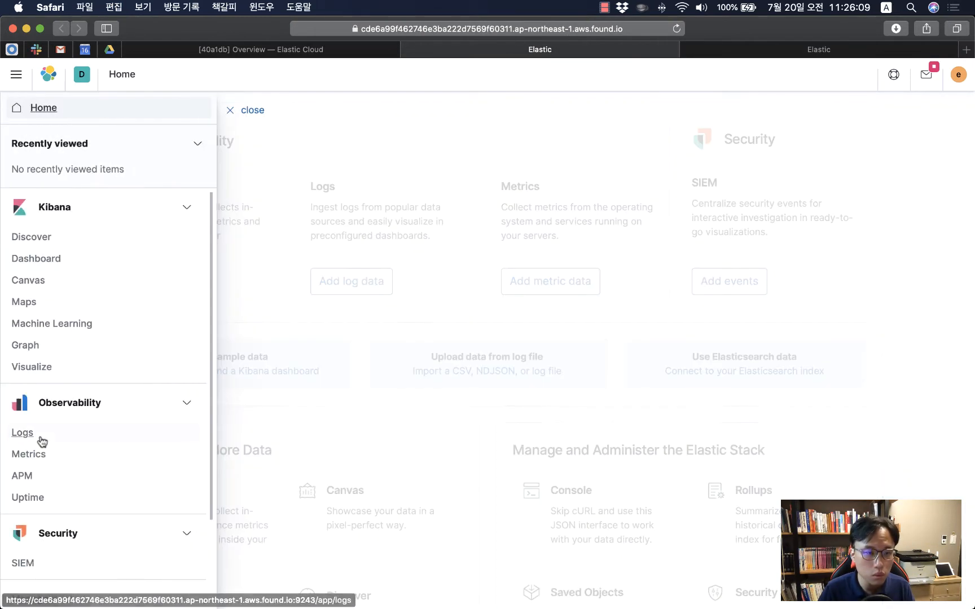
scroll(69, 487, "down", 4)
left_click(46, 522)
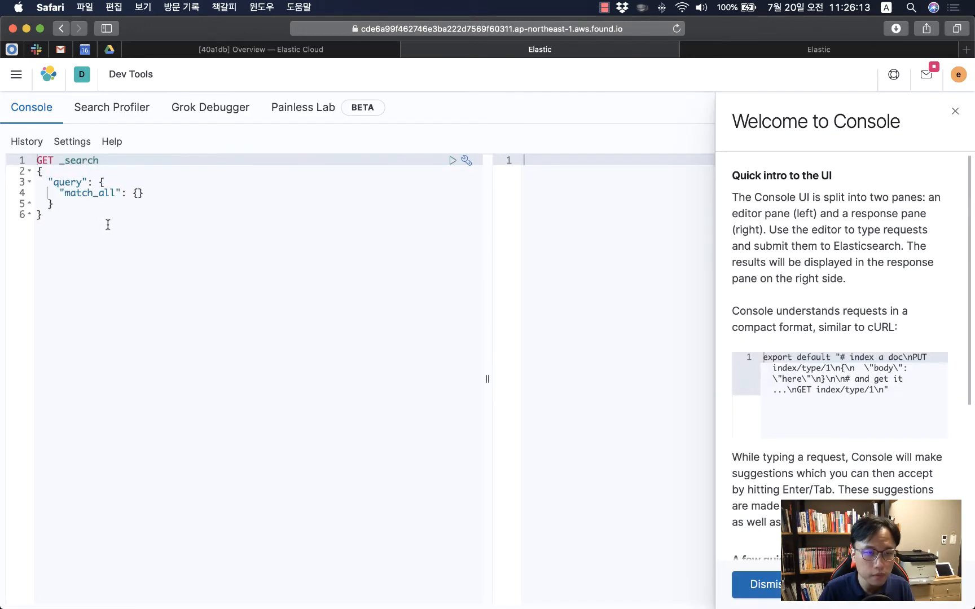
left_click_drag(107, 225, 34, 167)
left_click(756, 583)
Clear the sample request, paste GET _cat/indices and run it on the Tokyo cluster.
left_click(261, 307)
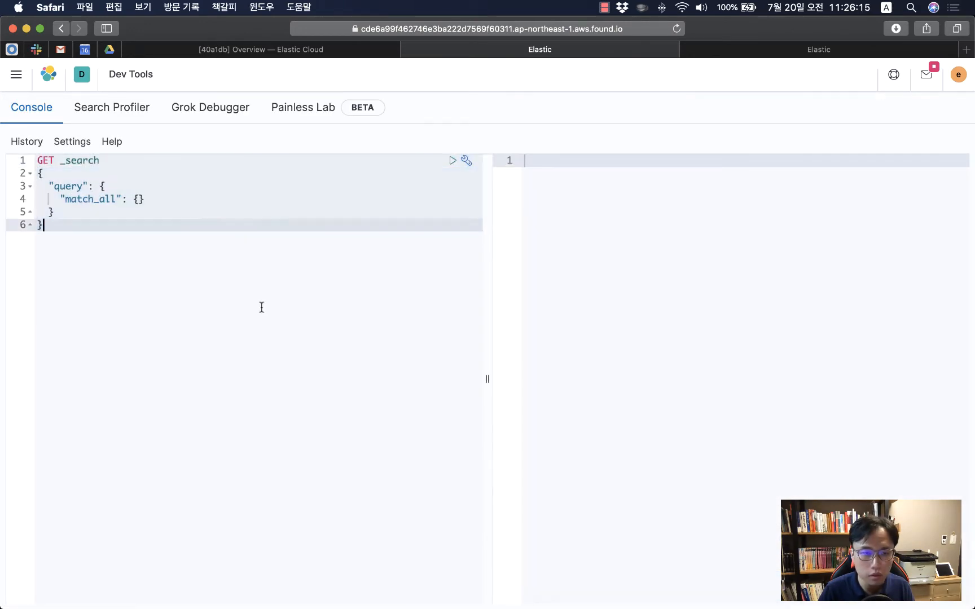
key("BackSpace")
key("BackSpace")
key("BackSpace")
key("BackSpace")
key("super+a")
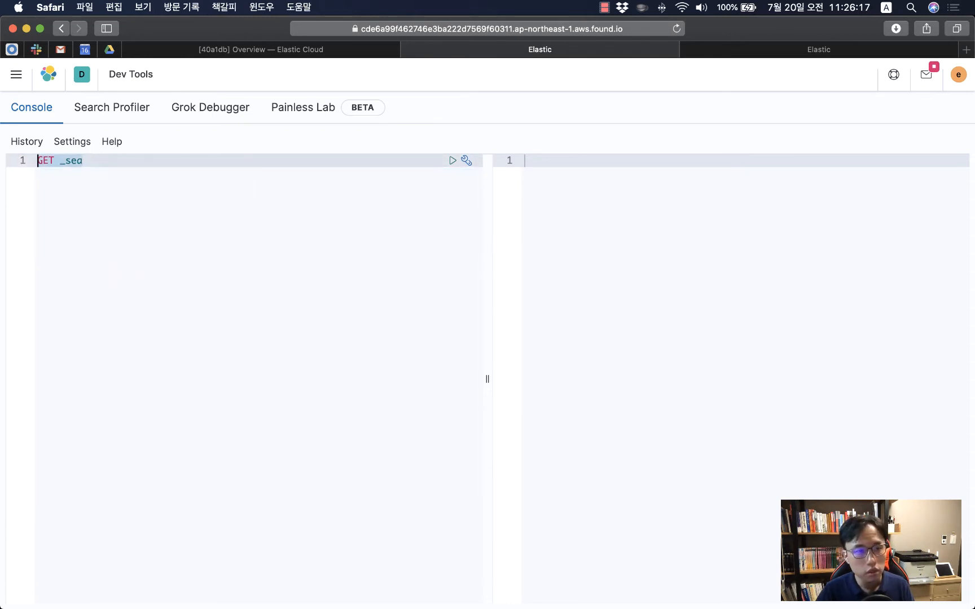
key("BackSpace")
key("super+v")
key("super+Return")
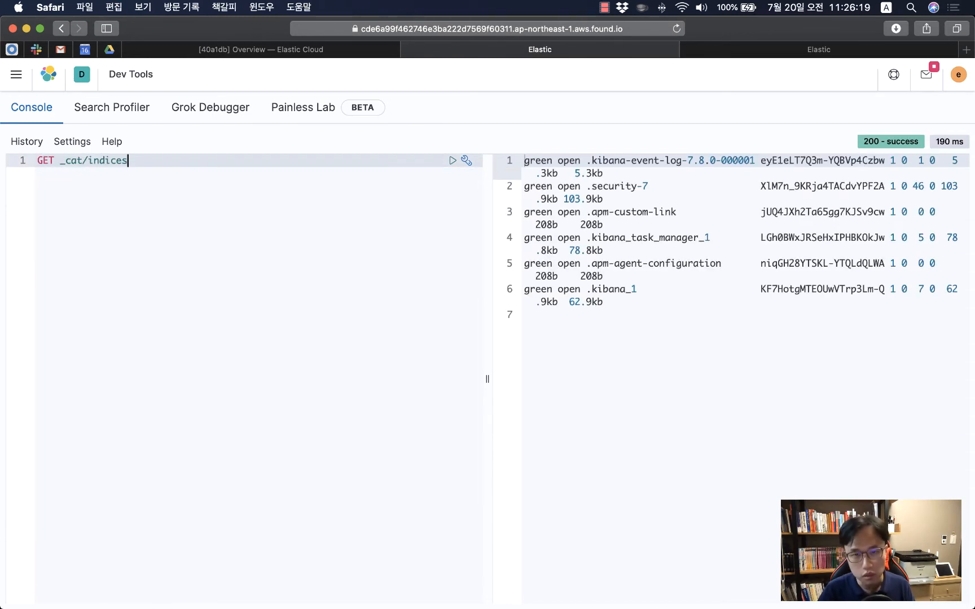
left_click_drag(489, 243, 374, 242)
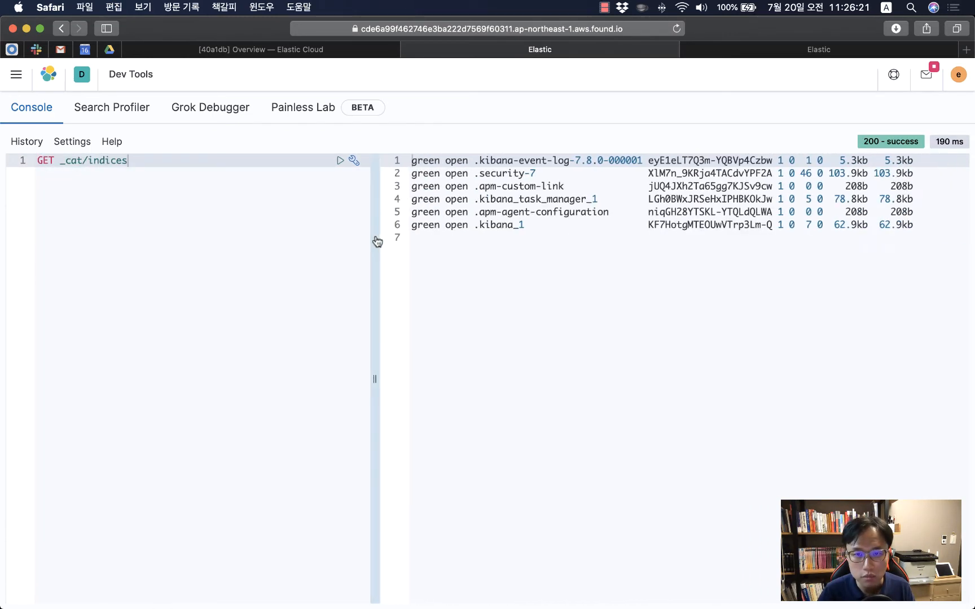
left_click(560, 267)
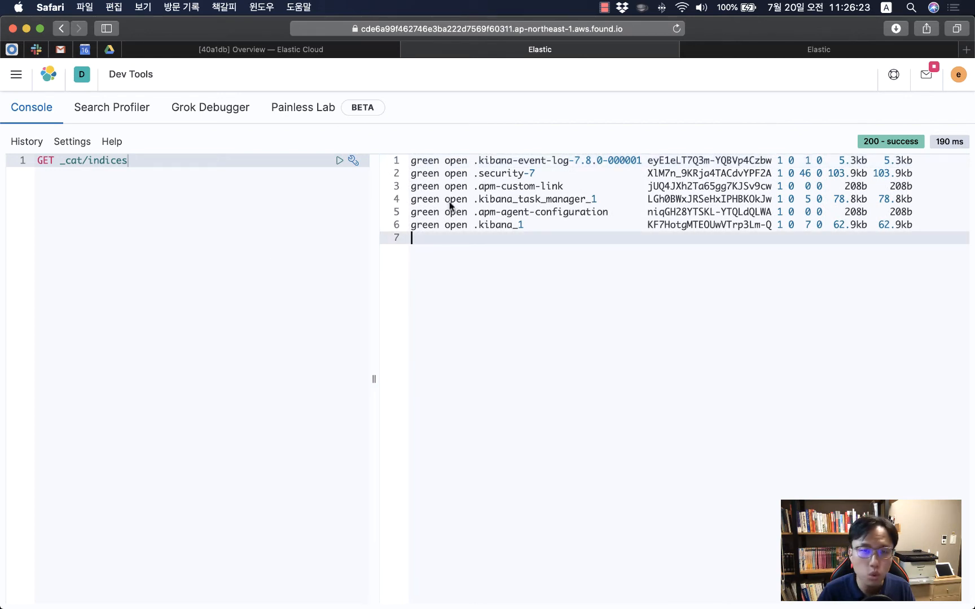
Flip between the Singapore and Tokyo consoles to compare their index lists.
left_click(788, 55)
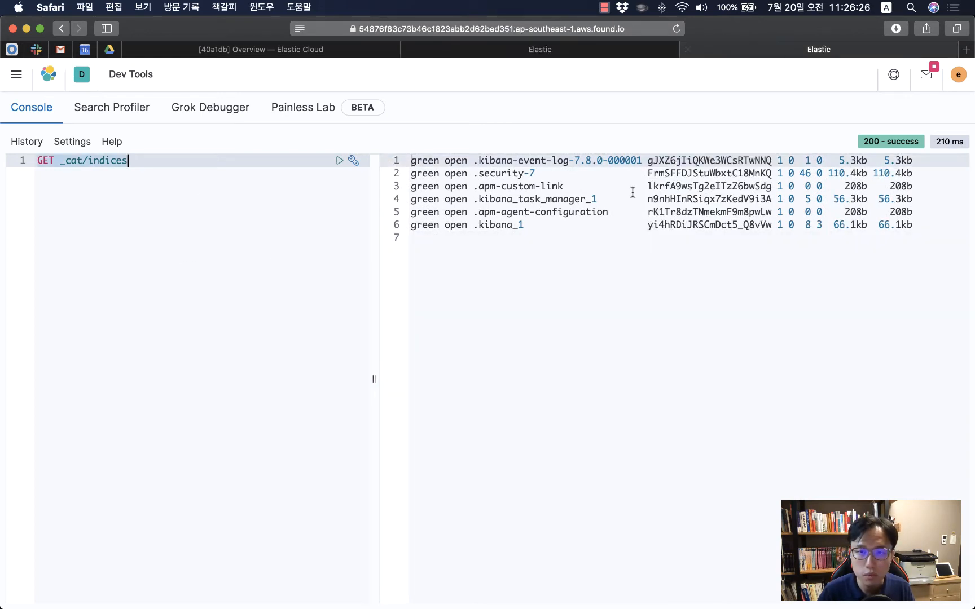
left_click(604, 46)
left_click(788, 49)
mouse_move(931, 57)
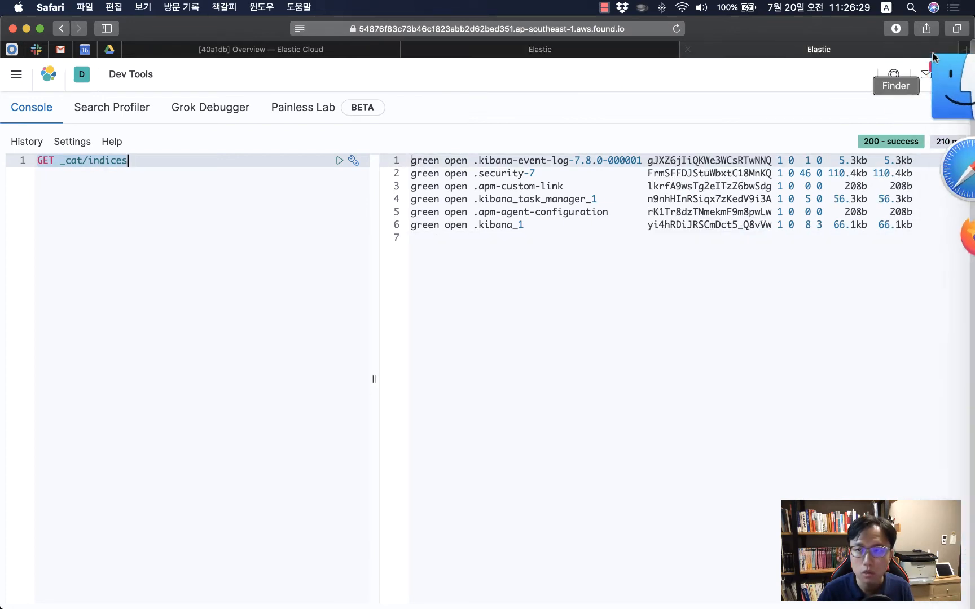
left_click(965, 51)
Go to esbook.kimjmin.net, the Elastic 가이드북 site.
type("es.")
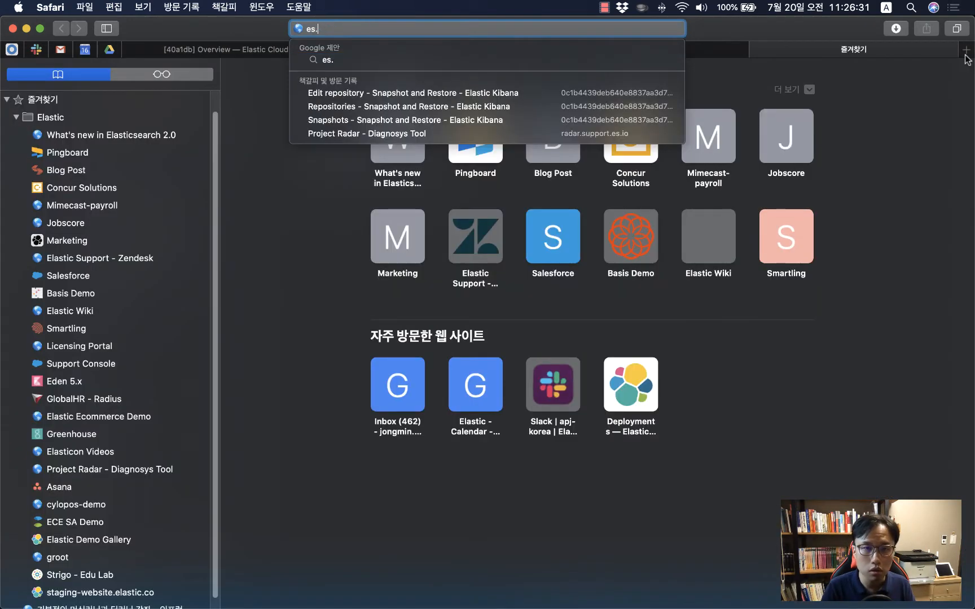
key("BackSpace")
type("bo")
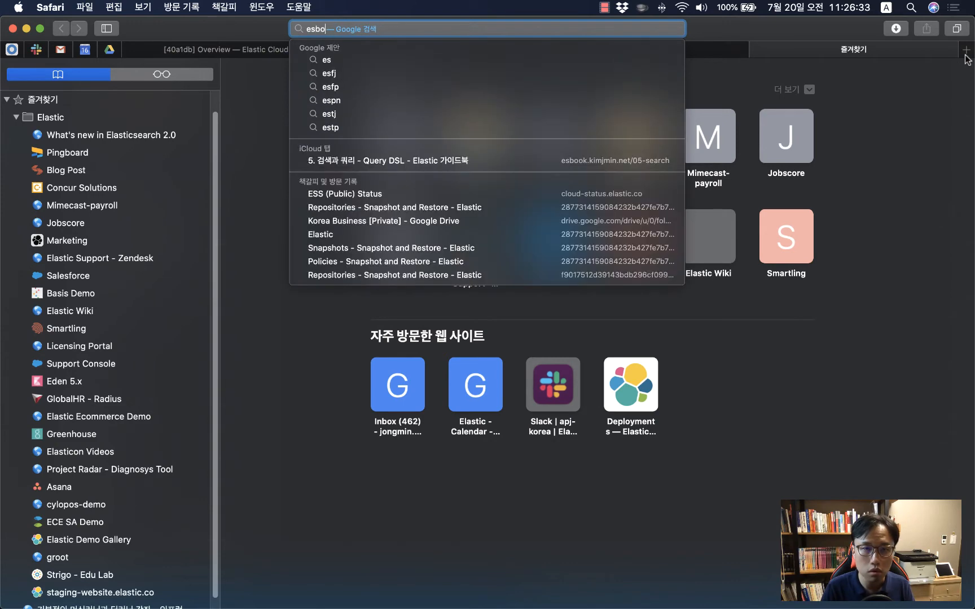
type("ok.kimjmin.k")
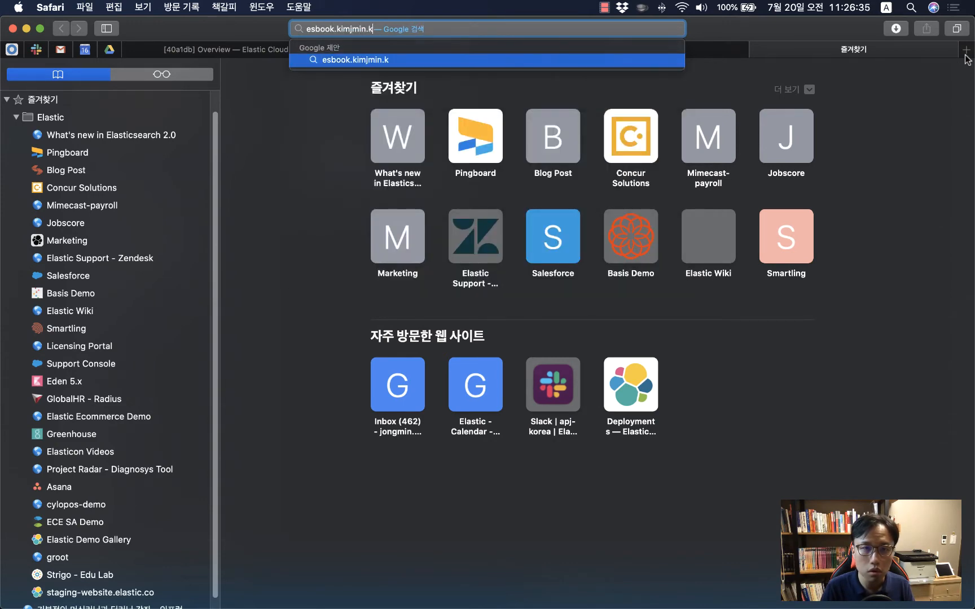
key("BackSpace")
type("net")
key("Return")
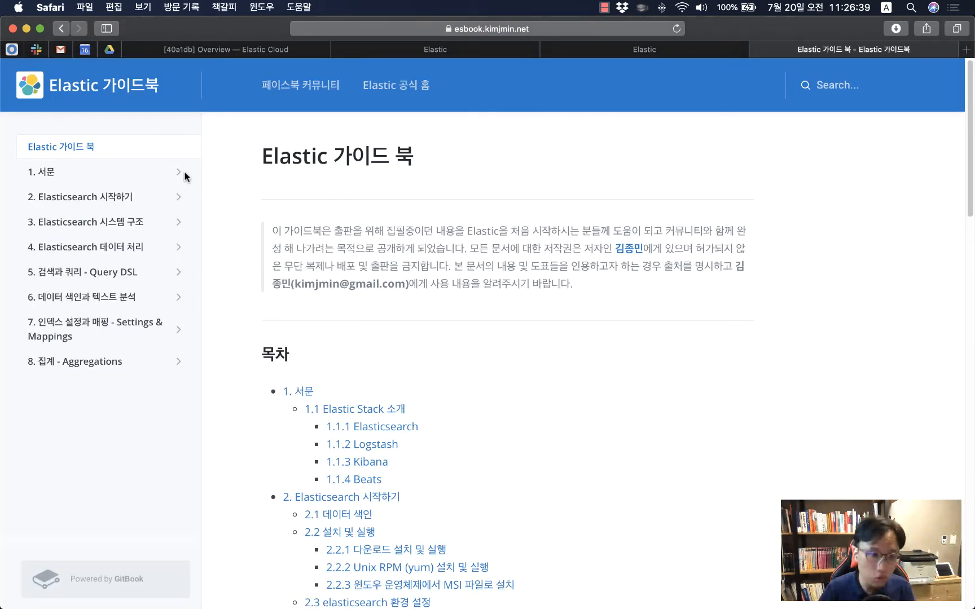
Open the 8. 집계 - Aggregations chapter and scroll to its sample data.
left_click(109, 361)
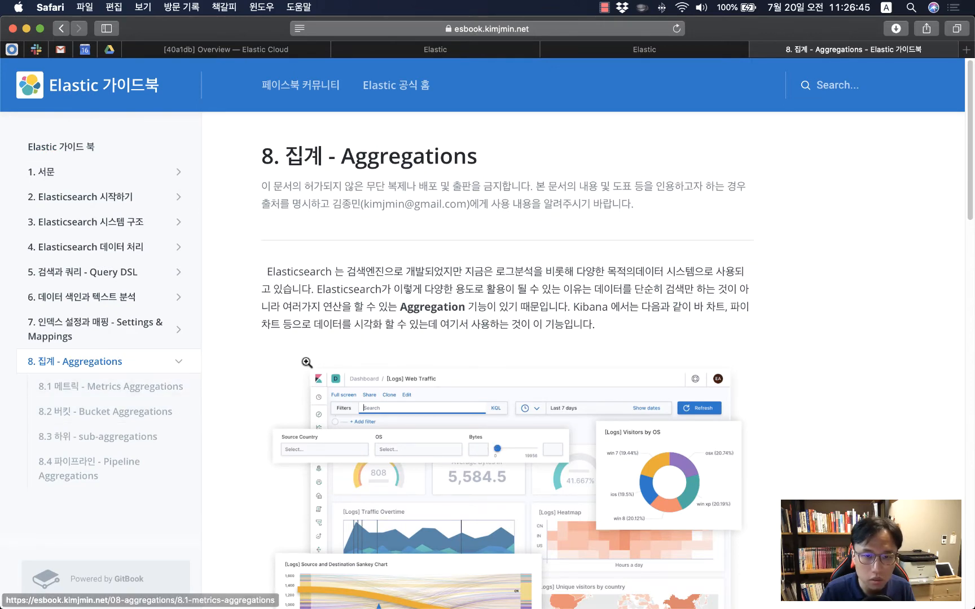
scroll(435, 368, "down", 1)
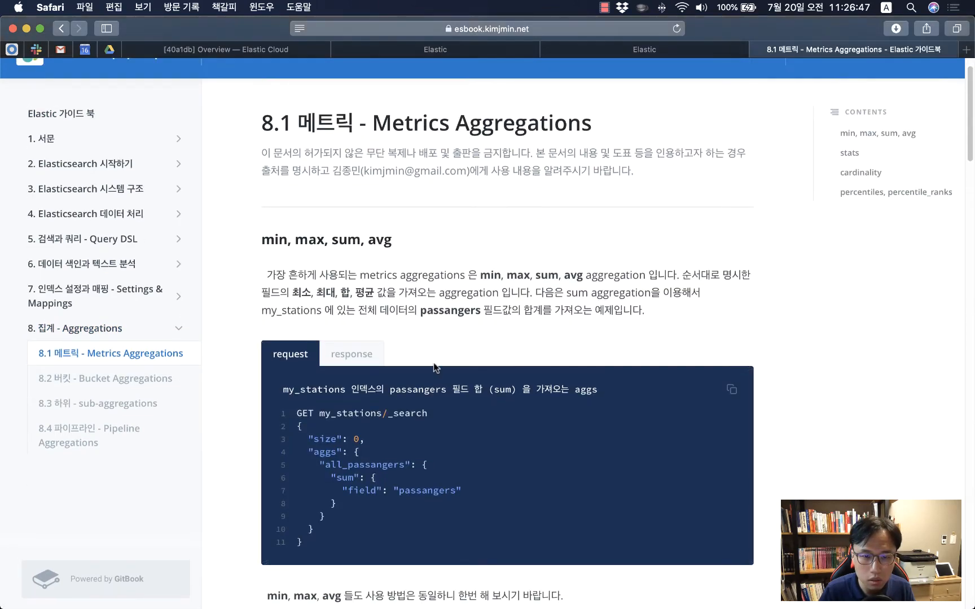
scroll(435, 368, "down", 10)
left_click(80, 309)
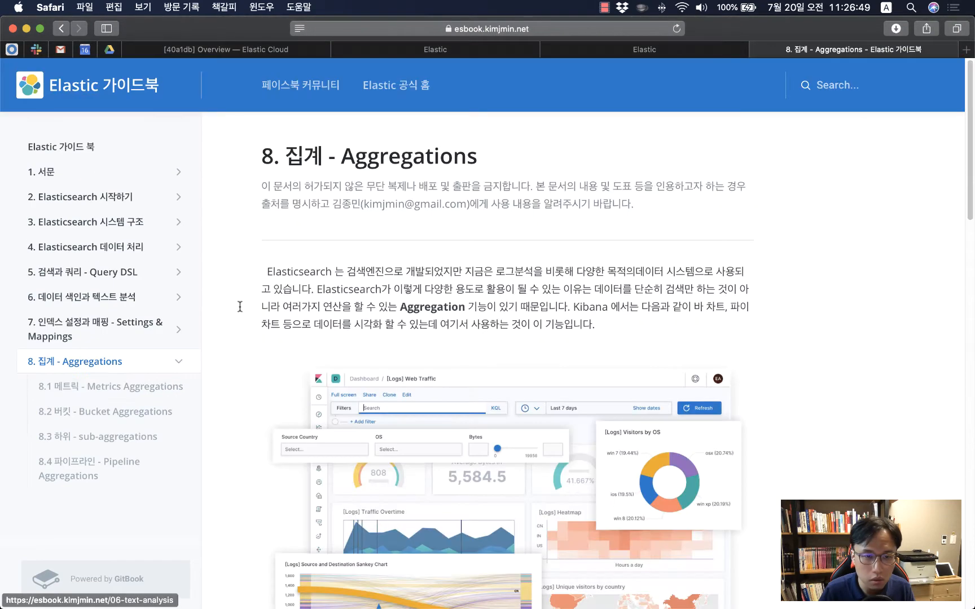
scroll(466, 354, "down", 15)
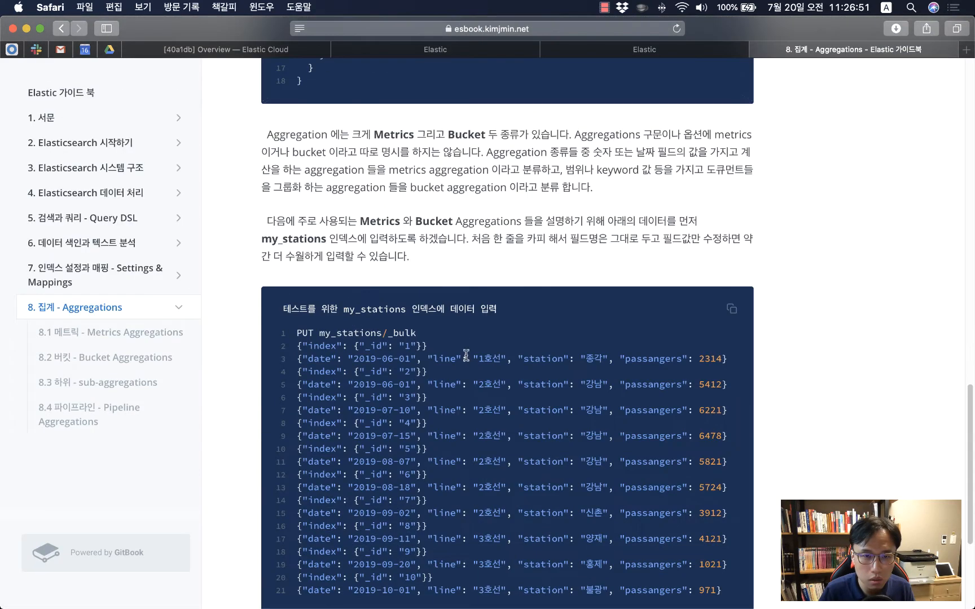
scroll(466, 355, "down", 1)
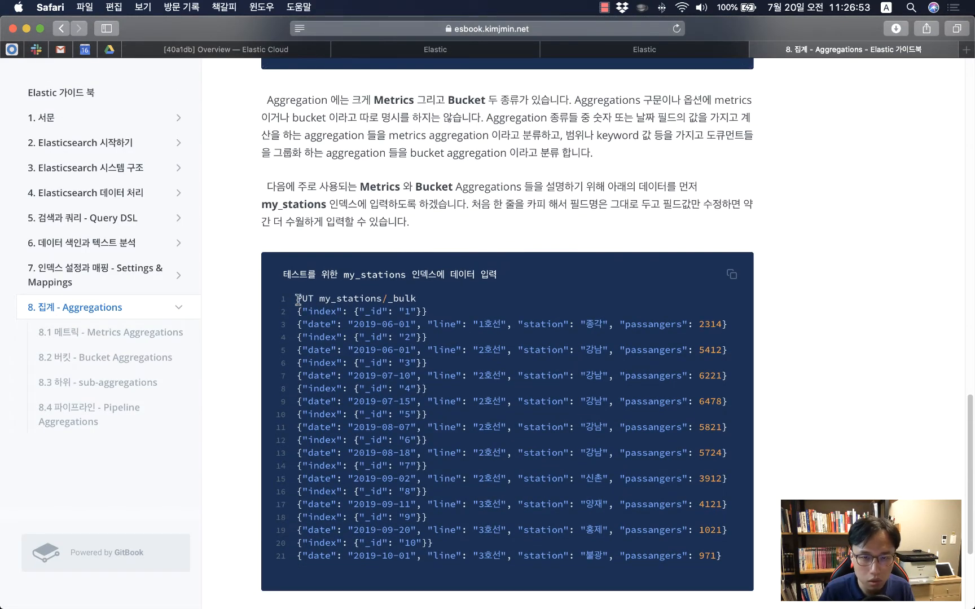
Copy the PUT my_stations/_bulk sample request and return to the Singapore Kibana console.
left_click_drag(298, 299, 724, 559)
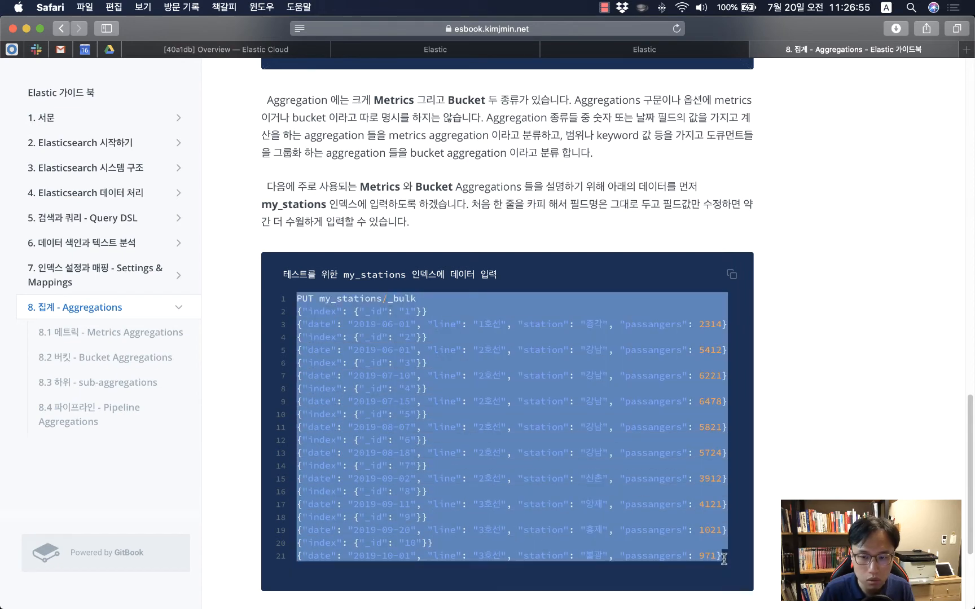
right_click(568, 434)
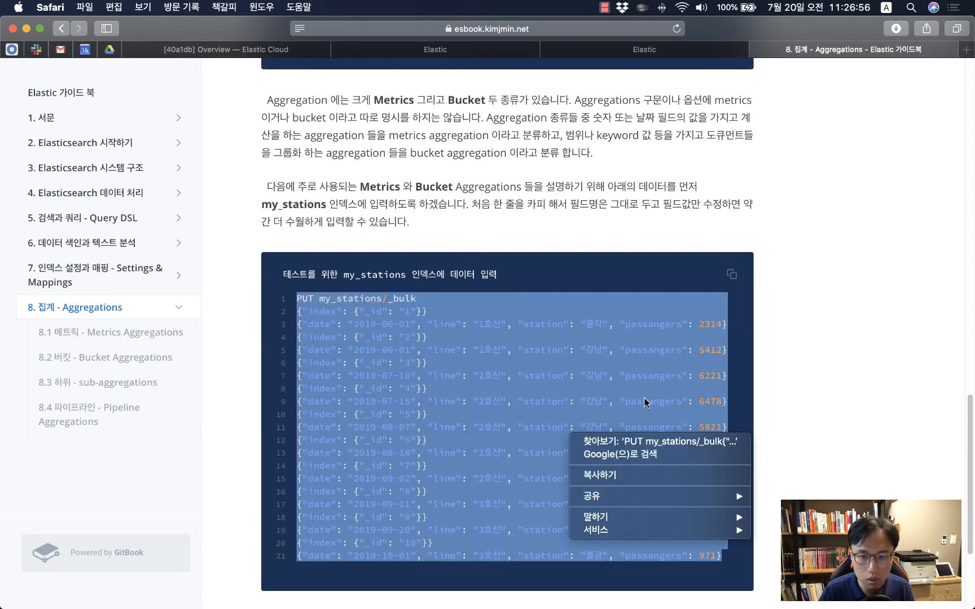
left_click(612, 471)
left_click(663, 49)
left_click(207, 304)
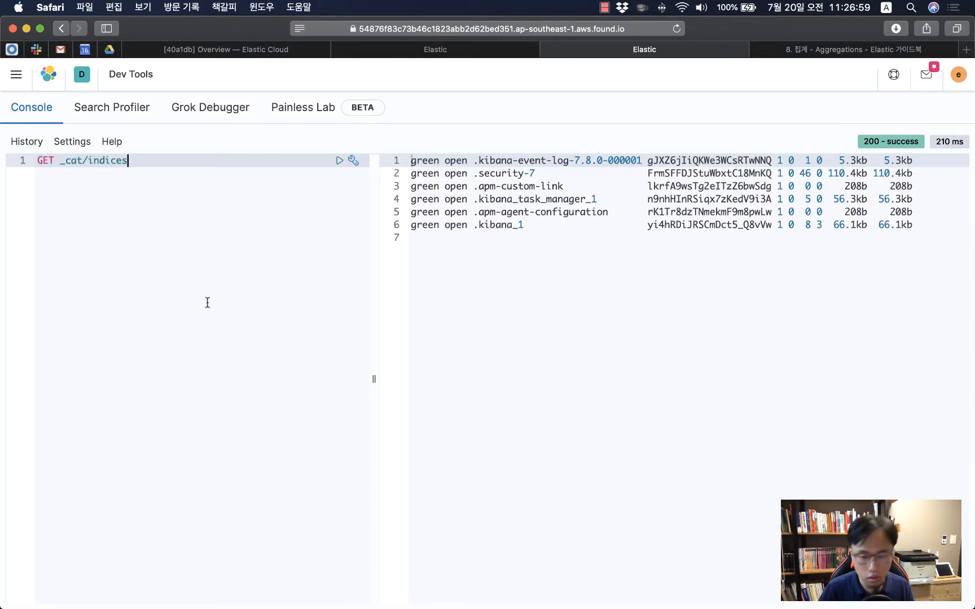
Paste the PUT my_stations/_bulk request below GET _cat/indices and run it.
key("Return")
key("Return")
right_click(13, 202)
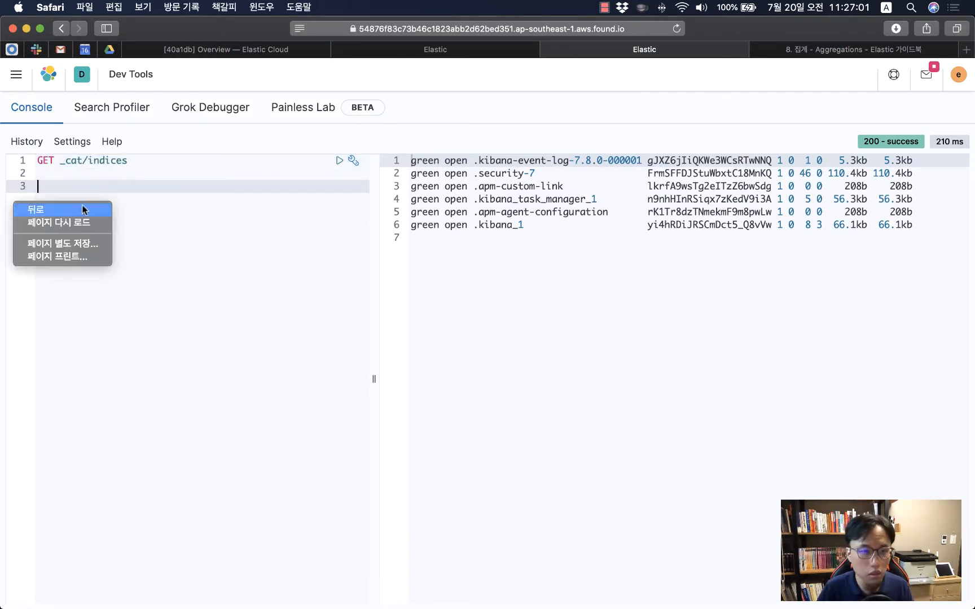
left_click(180, 215)
right_click(181, 214)
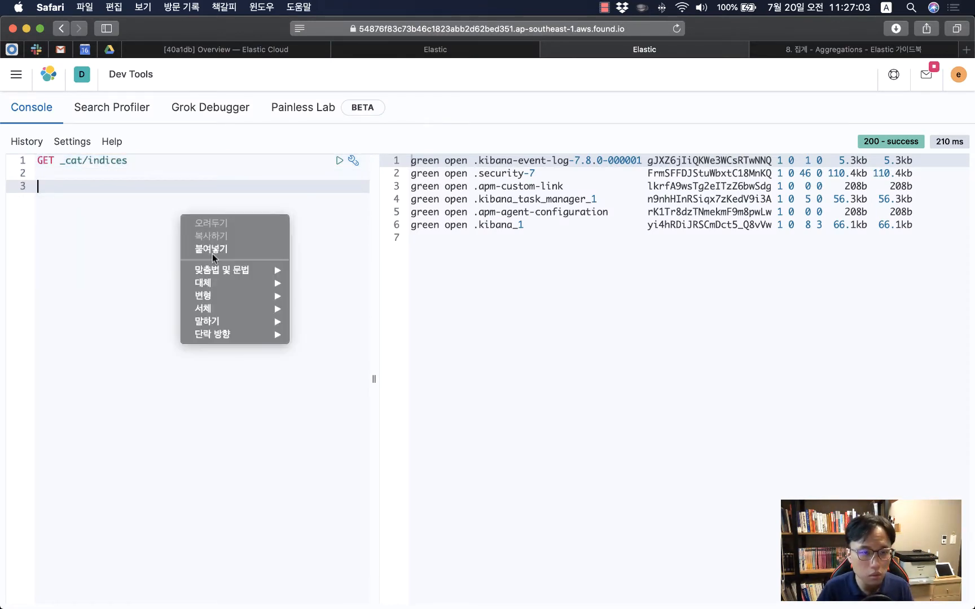
left_click(215, 250)
left_click(276, 200)
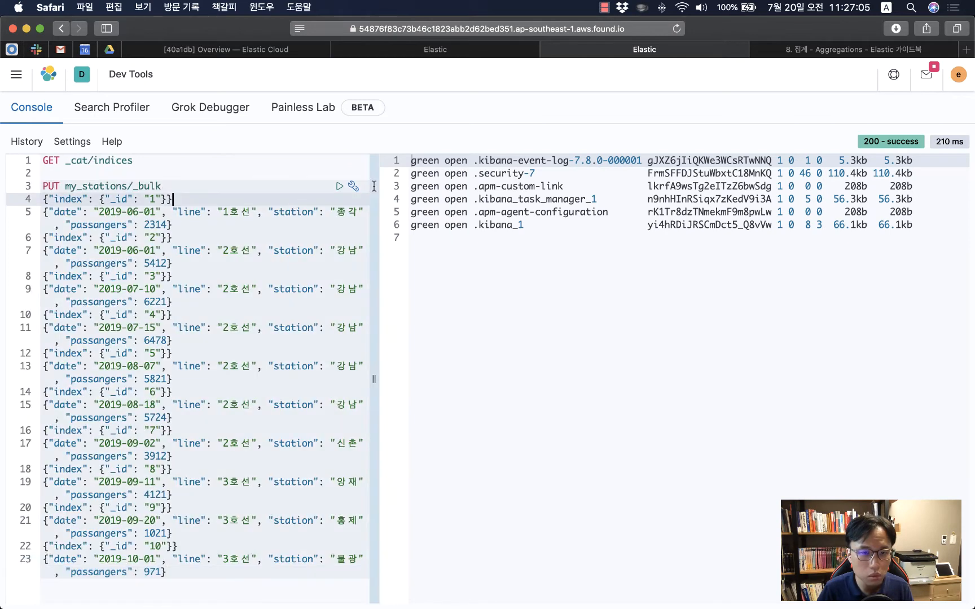
left_click(338, 189)
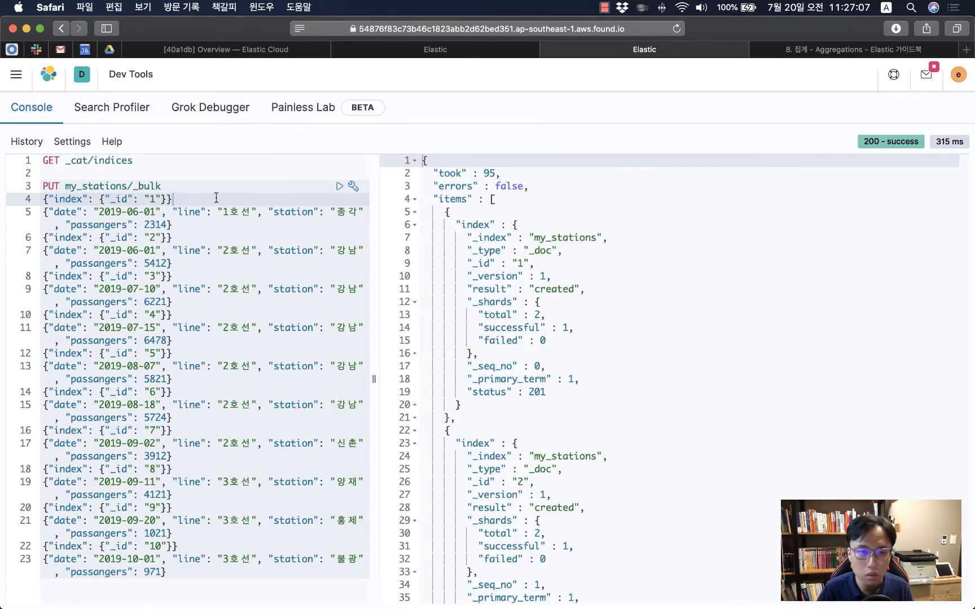
Rerun GET _cat/indices to confirm my_stations, then delete the bulk request from the editor.
left_click(178, 164)
key("super+Return")
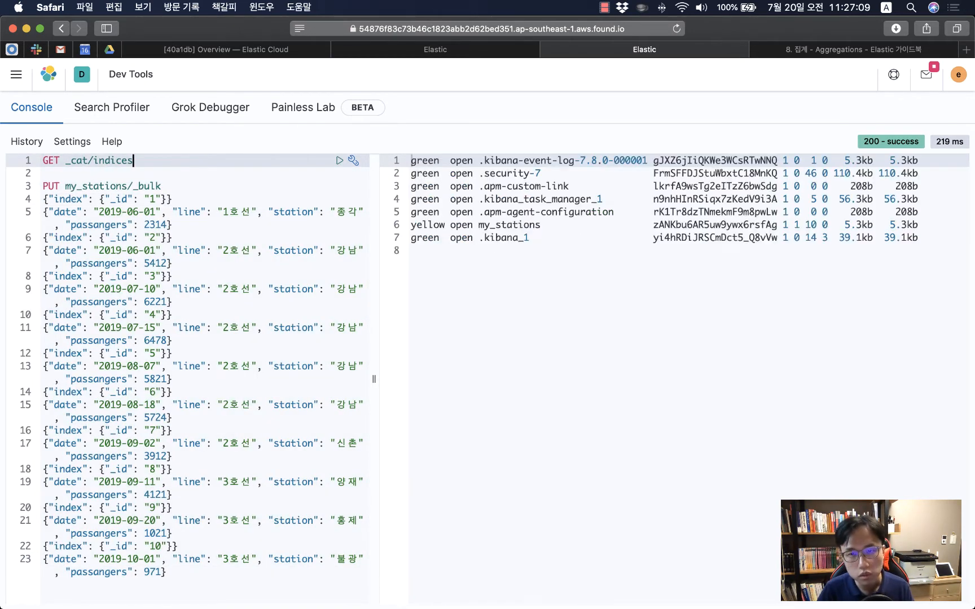
left_click_drag(478, 225, 558, 226)
left_click(203, 179)
key("super+shift+Down")
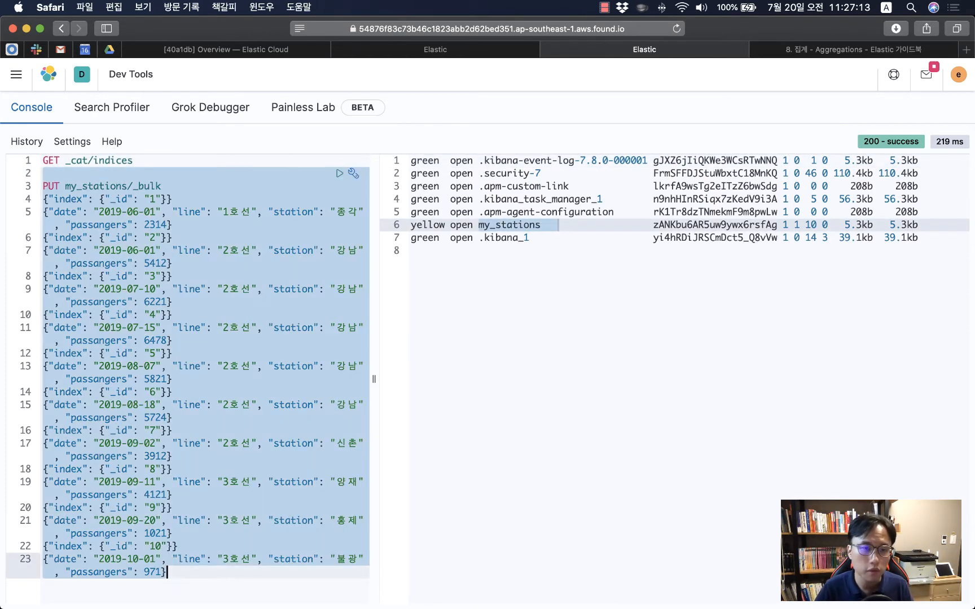
key("BackSpace")
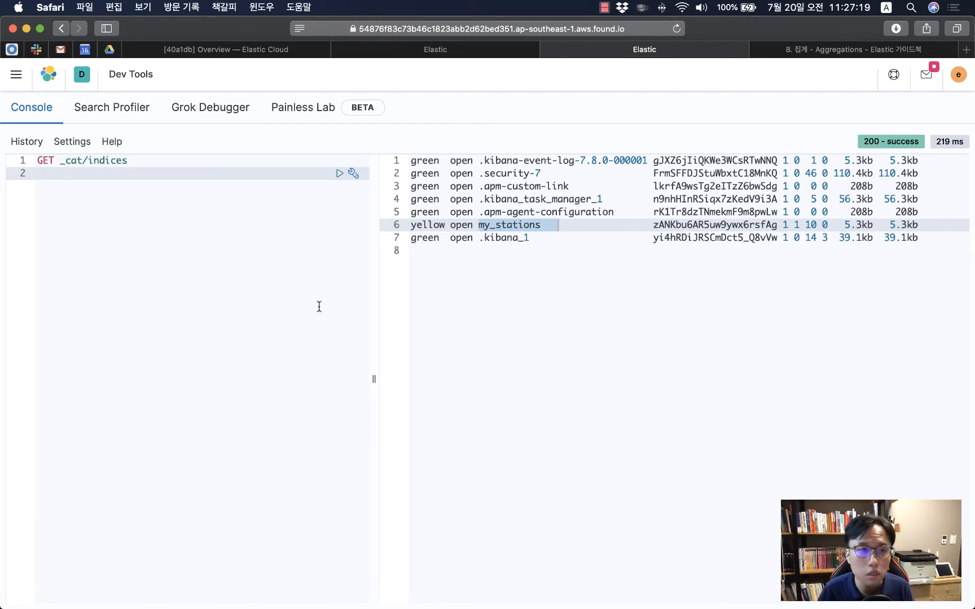
key("Up")
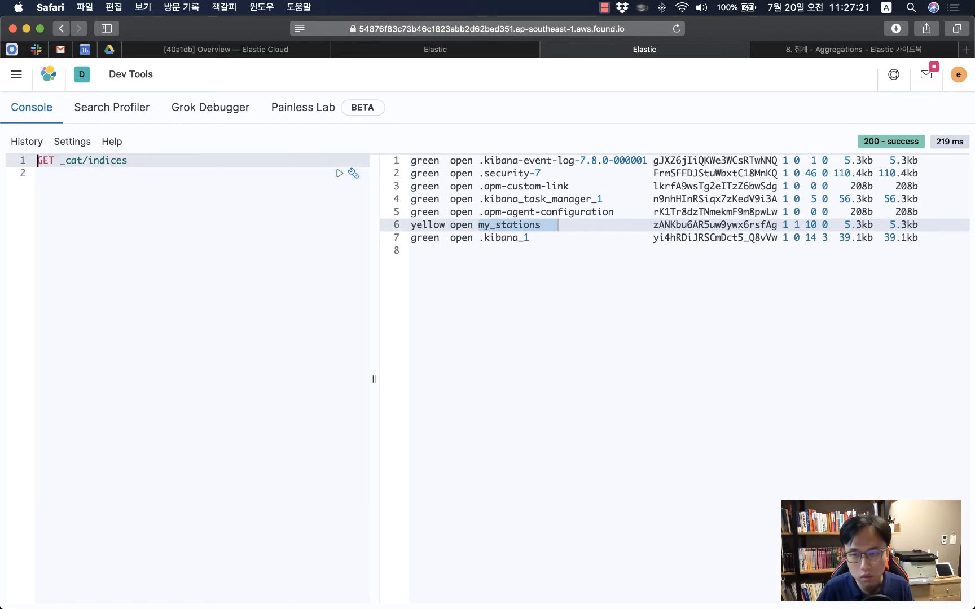
key("super+Return")
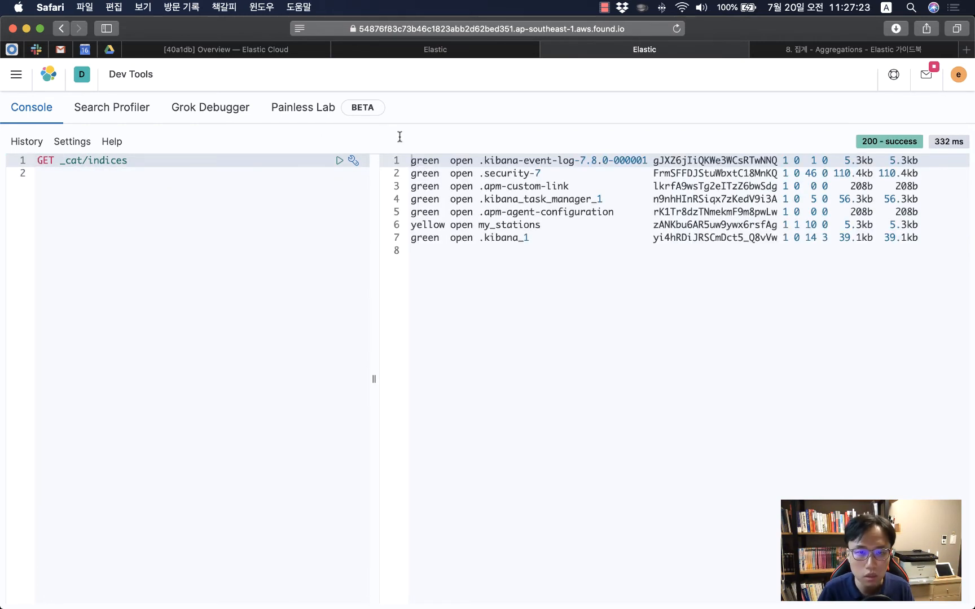
Rerun GET _cat/indices in the Tokyo console for comparison, then go to the Elastic Cloud overview.
left_click(856, 52)
left_click(816, 218)
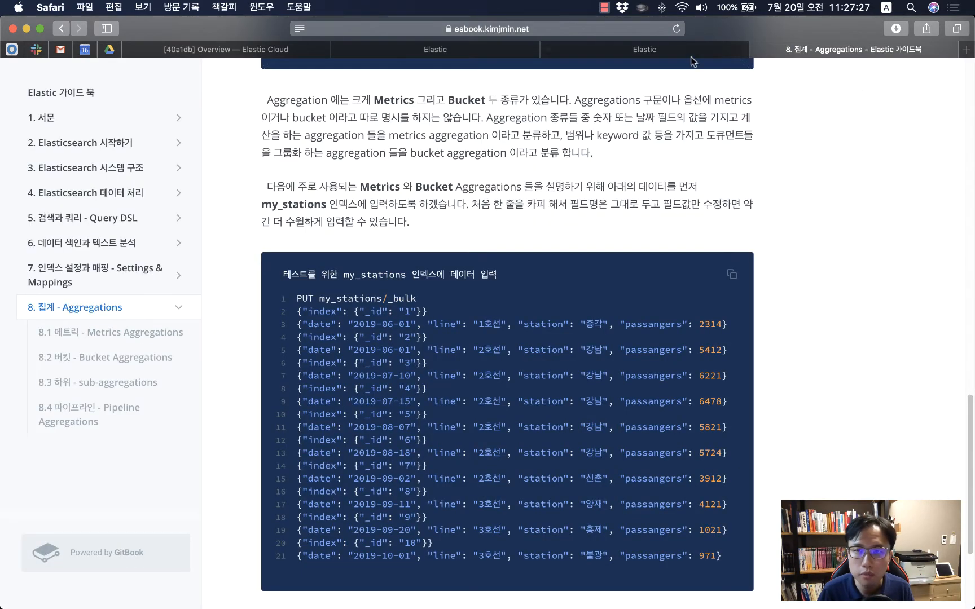
left_click(656, 50)
left_click(469, 51)
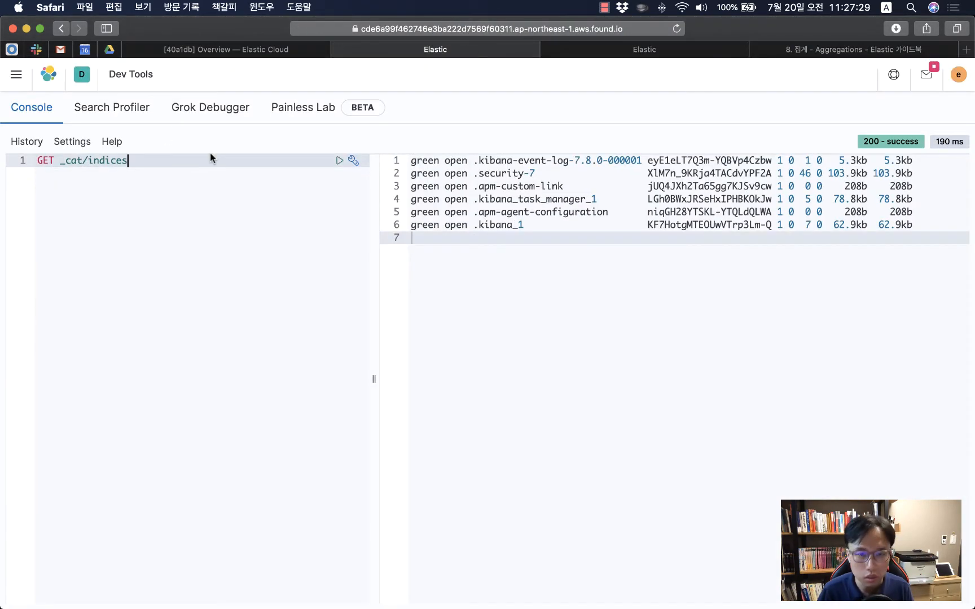
key("super+Return")
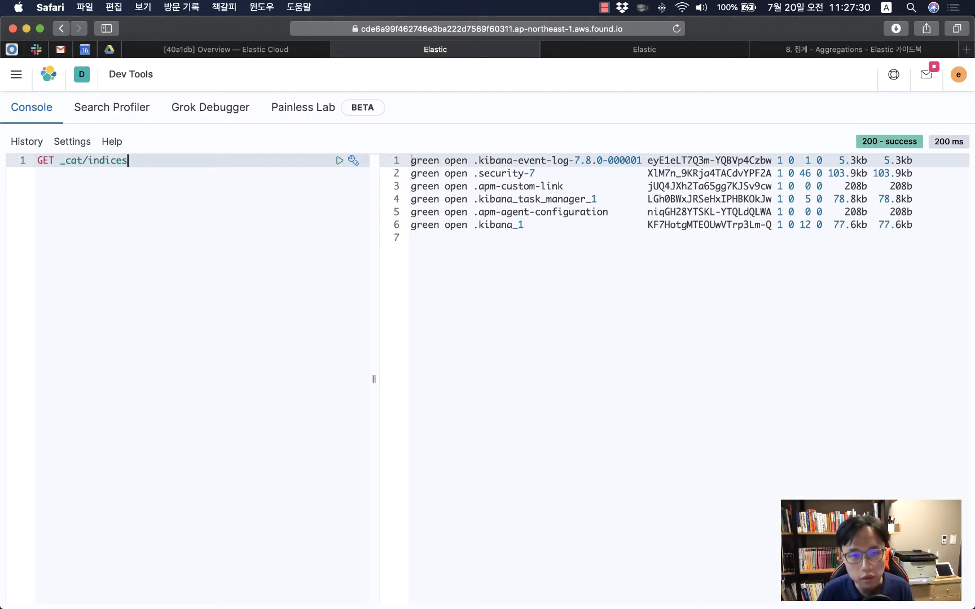
left_click(802, 51)
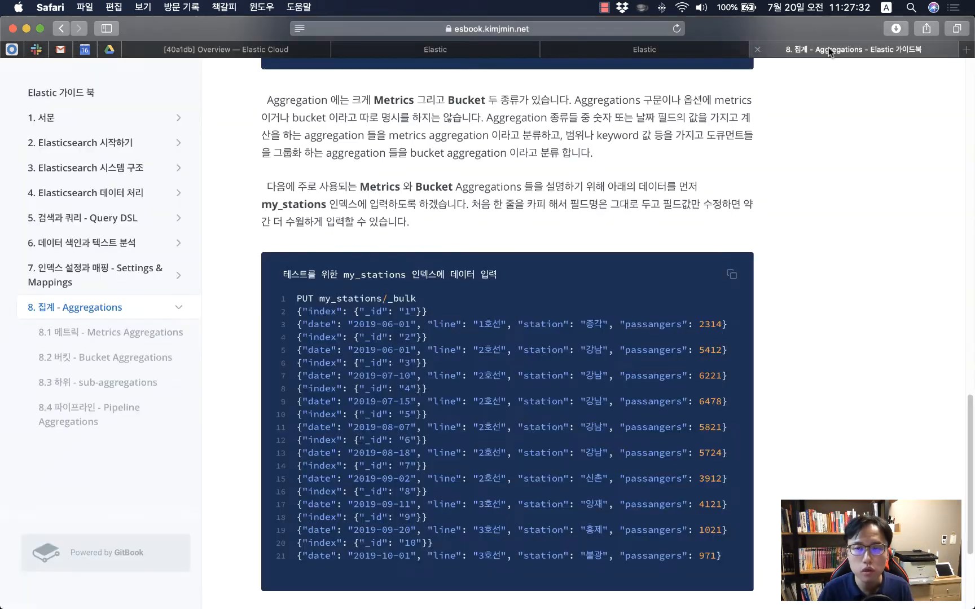
left_click(642, 49)
left_click(268, 51)
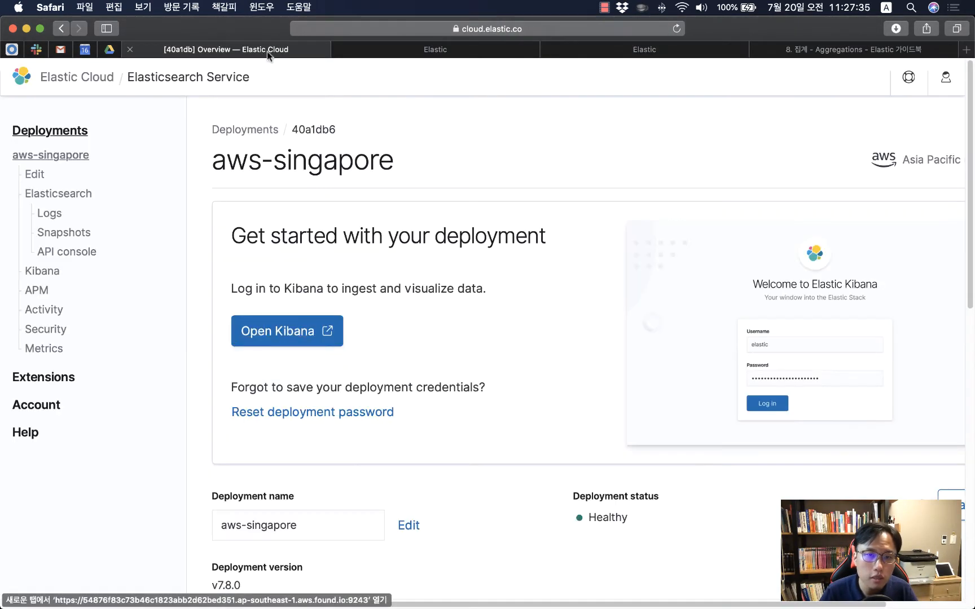
Open aws-singapore's Elasticsearch > Snapshots page and confirm no successful snapshot exists yet.
left_click(61, 237)
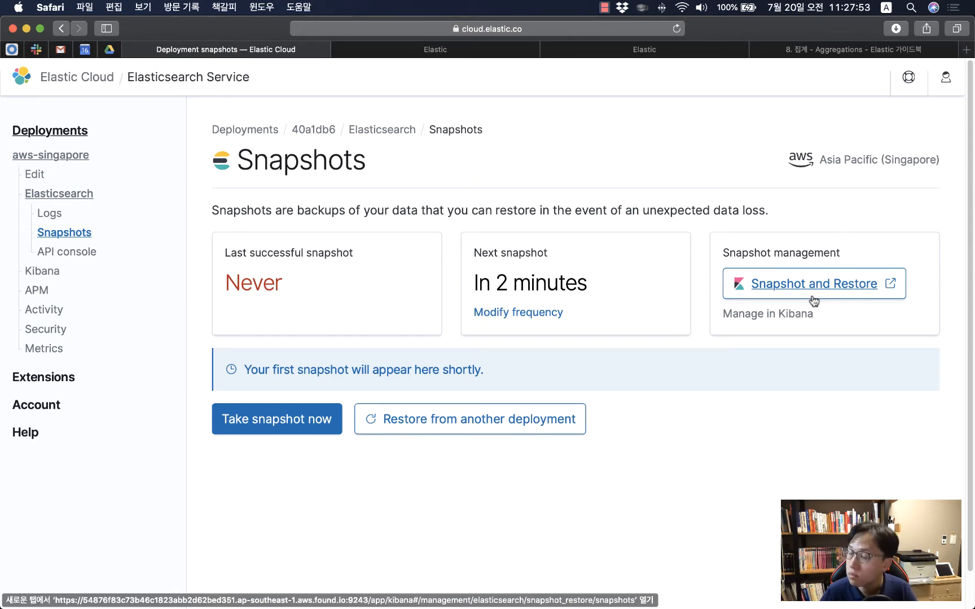
left_click(825, 52)
left_click(682, 52)
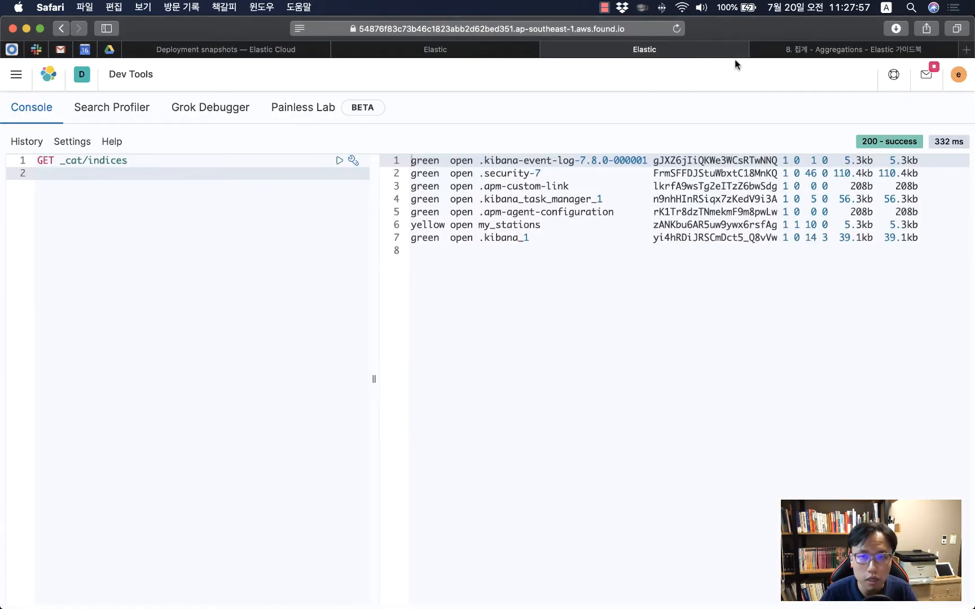
Close the Aggregations guide and open Stack Management > Snapshot and Restore in the Singapore Kibana.
left_click(757, 52)
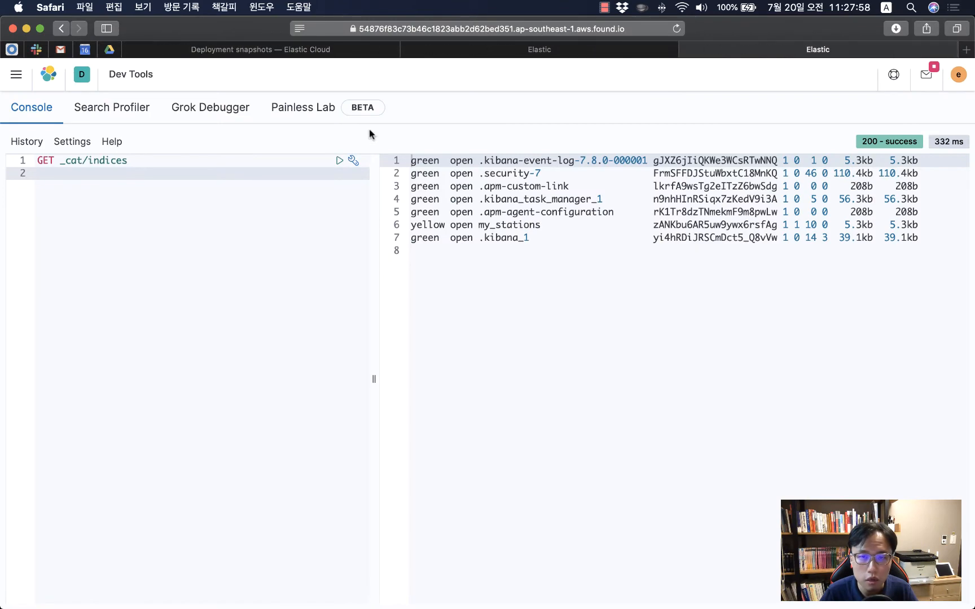
left_click(16, 74)
scroll(85, 398, "down", 3)
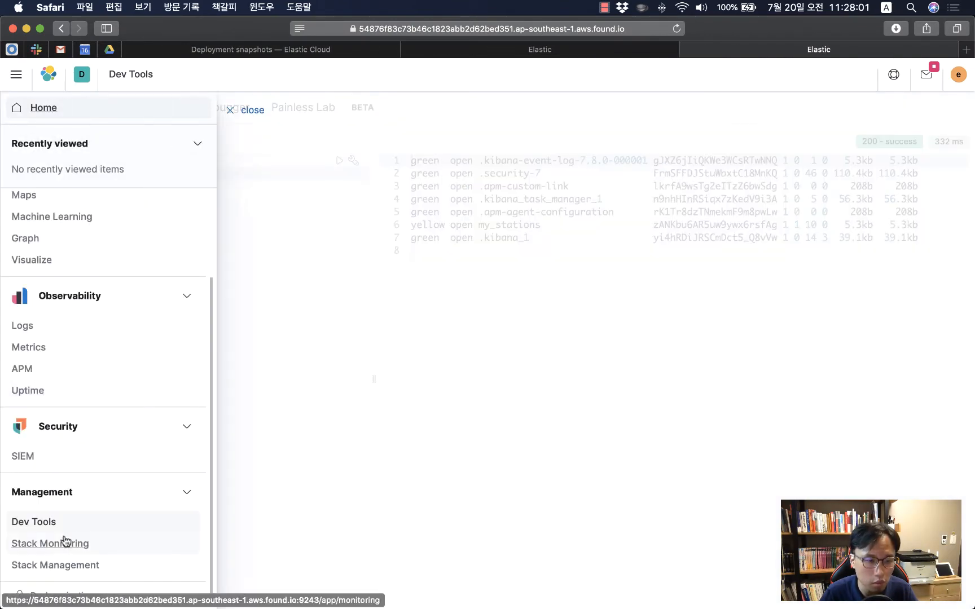
left_click(55, 565)
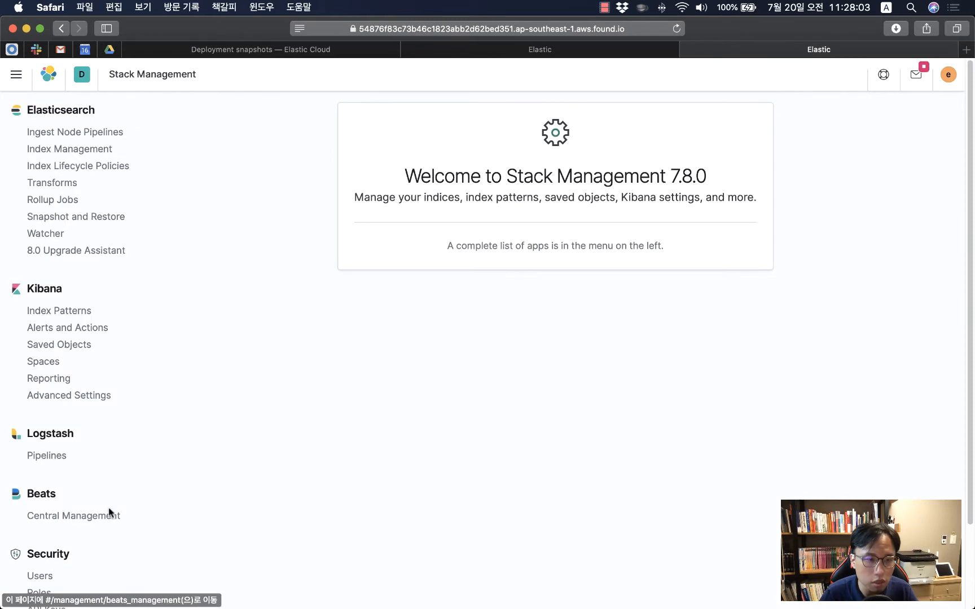
left_click(100, 220)
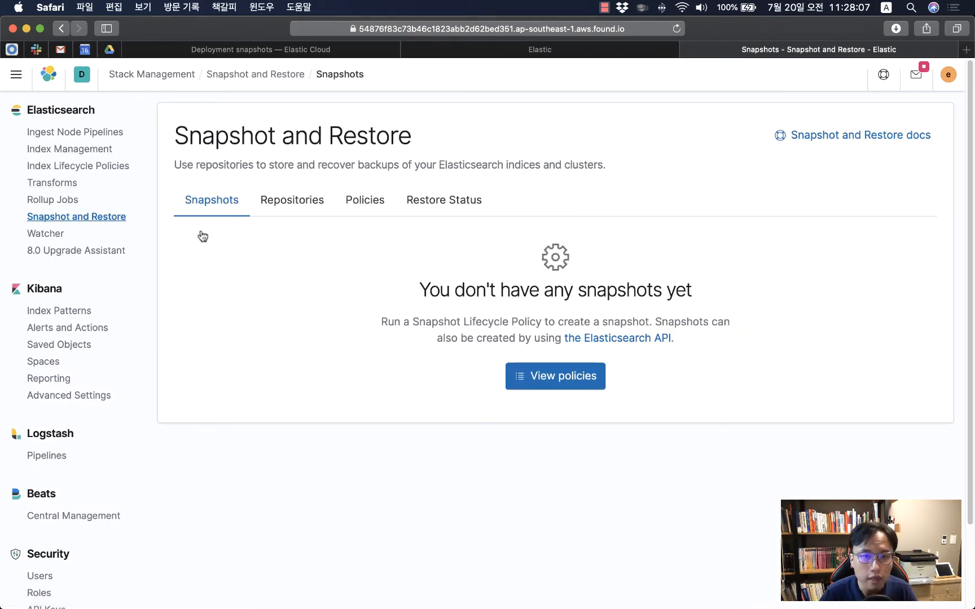
Review the Repositories, Policies and Restore Status tabs, cloud-snapshot-policy's schedule and repository, and the empty Snapshots list.
left_click(300, 206)
left_click(354, 199)
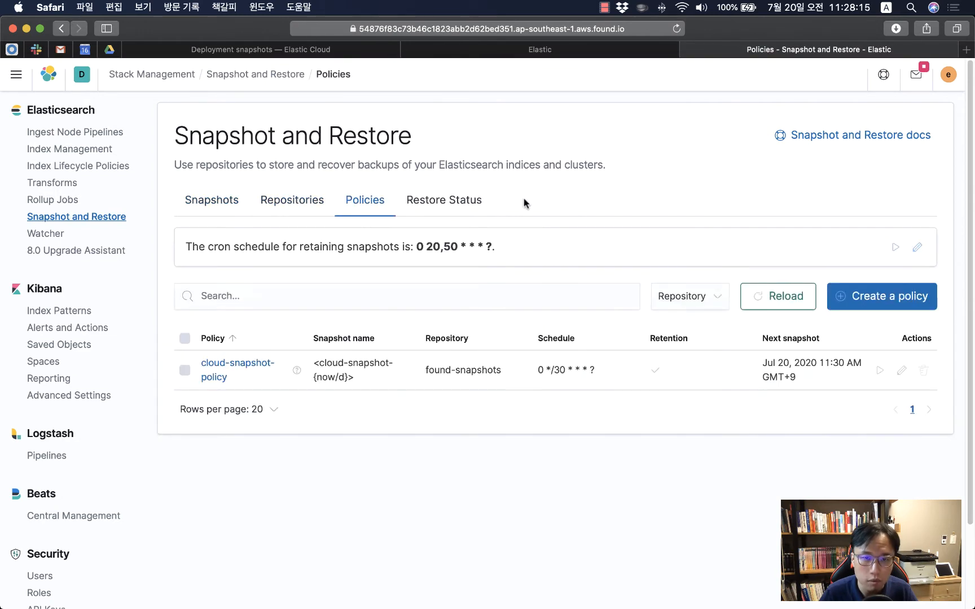
left_click(459, 206)
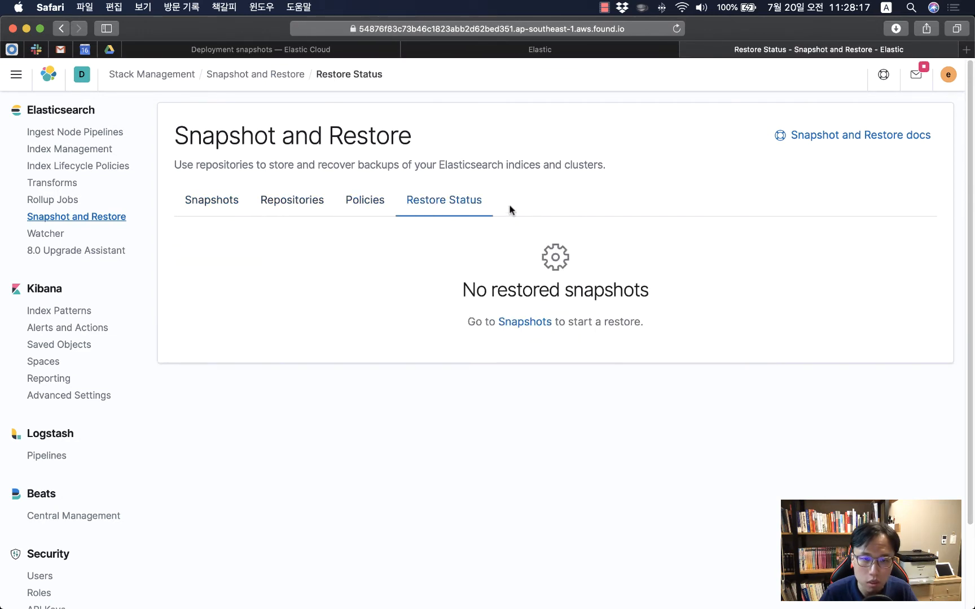
left_click(371, 207)
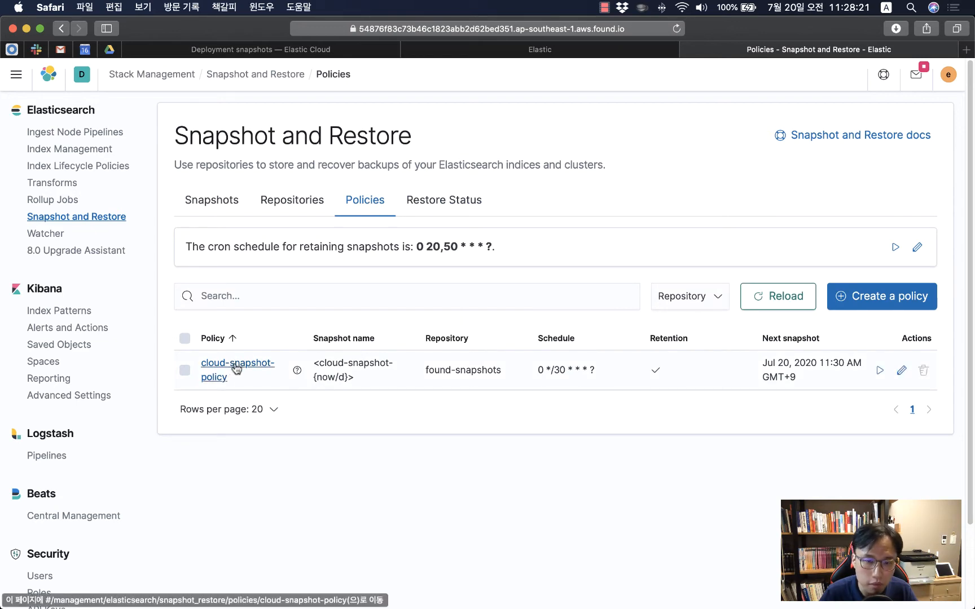
left_click_drag(596, 371, 575, 372)
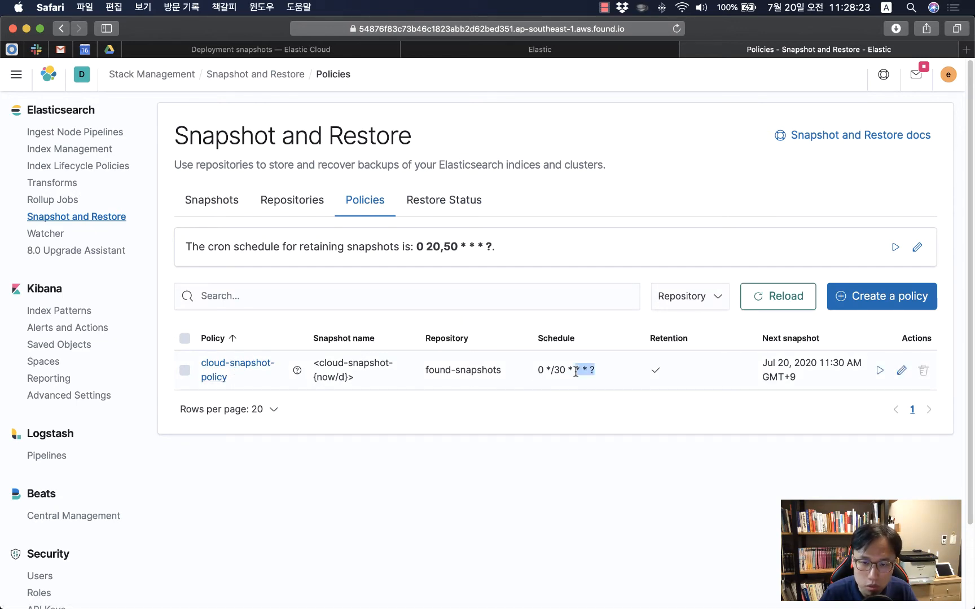
left_click(345, 381)
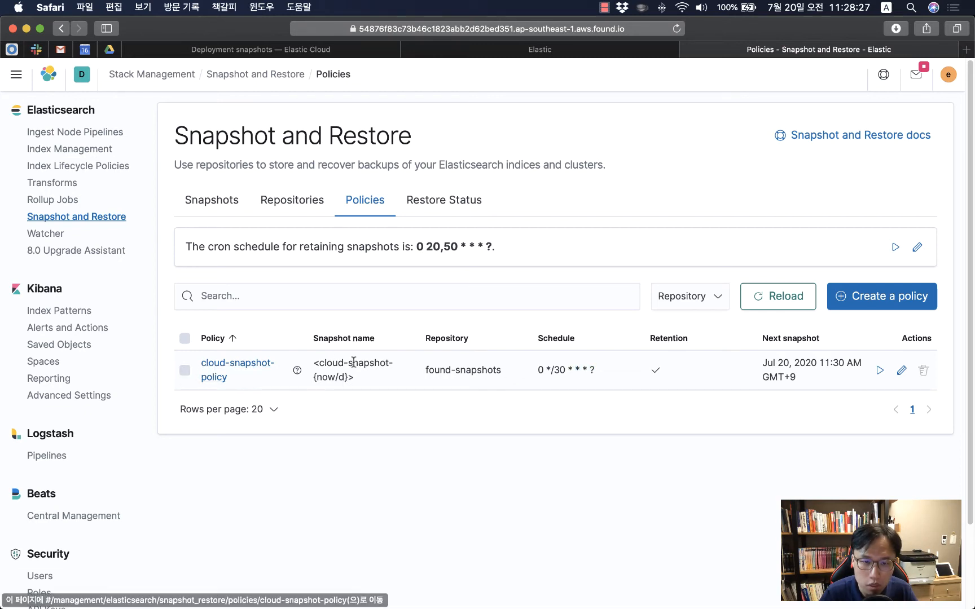
left_click_drag(424, 371, 497, 372)
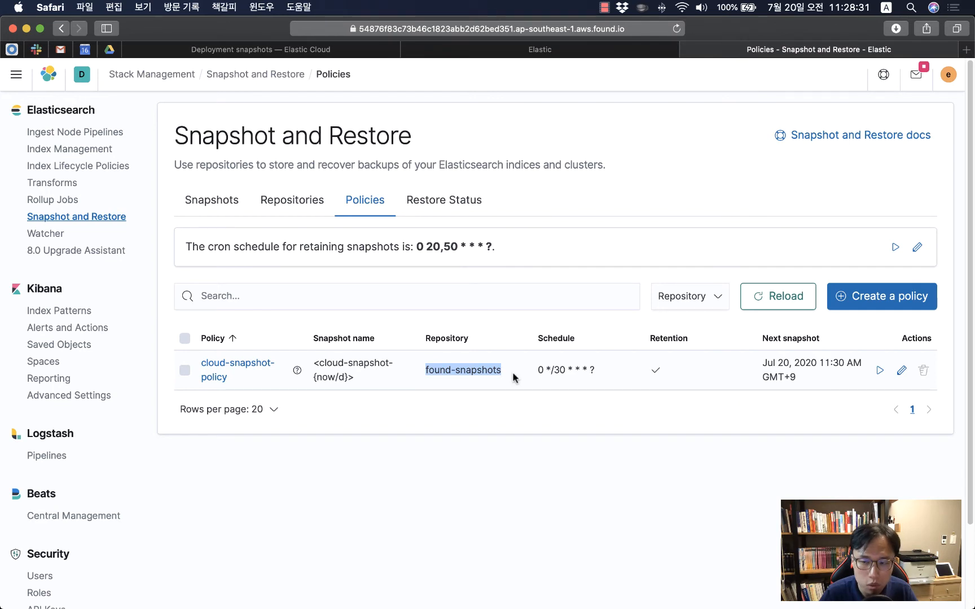
left_click(470, 458)
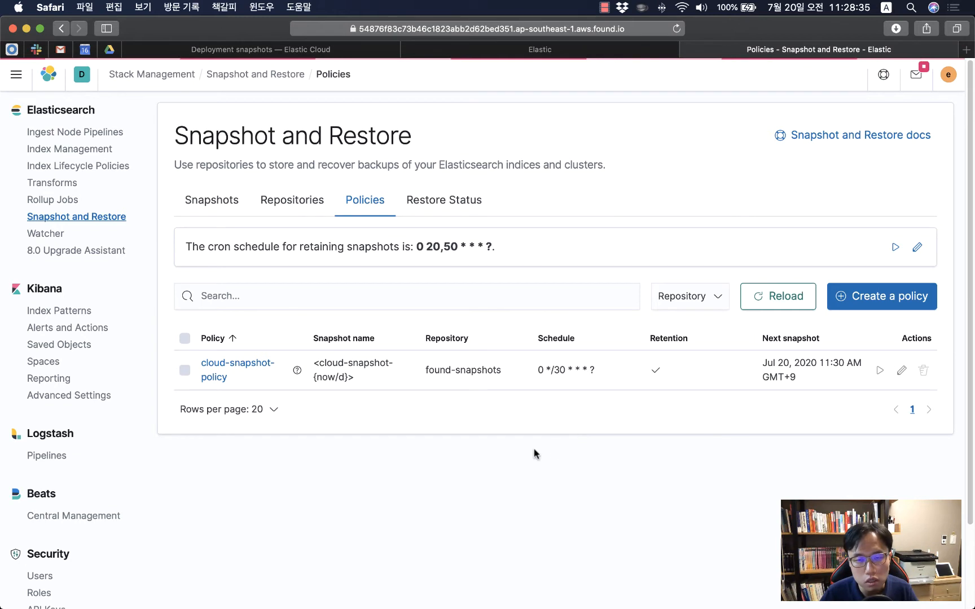
left_click(221, 202)
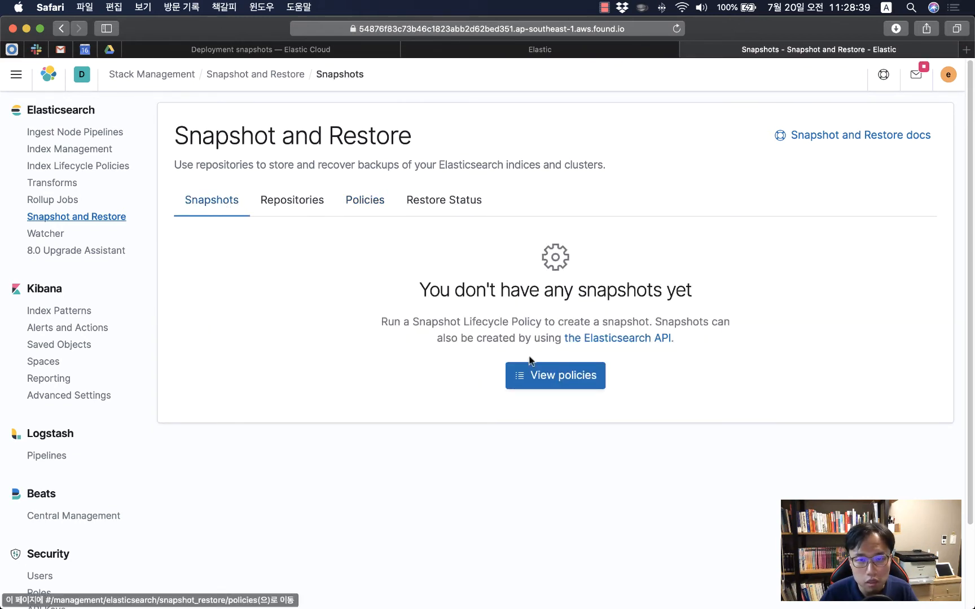
left_click(603, 52)
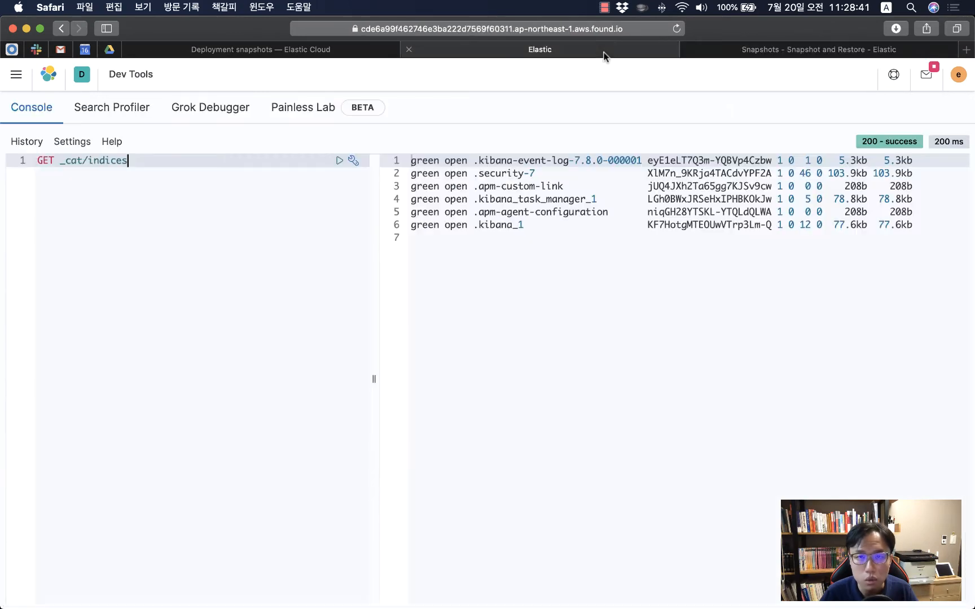
Go from Kibana's main menu through Stack Management to Snapshot and Restore for ap-northeast-1.
left_click(16, 82)
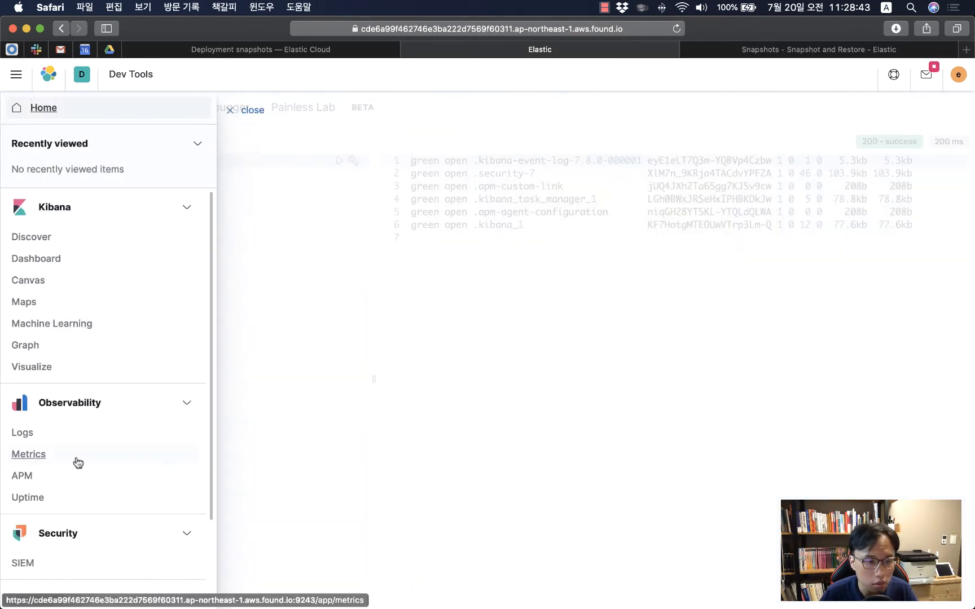
scroll(77, 460, "down", 3)
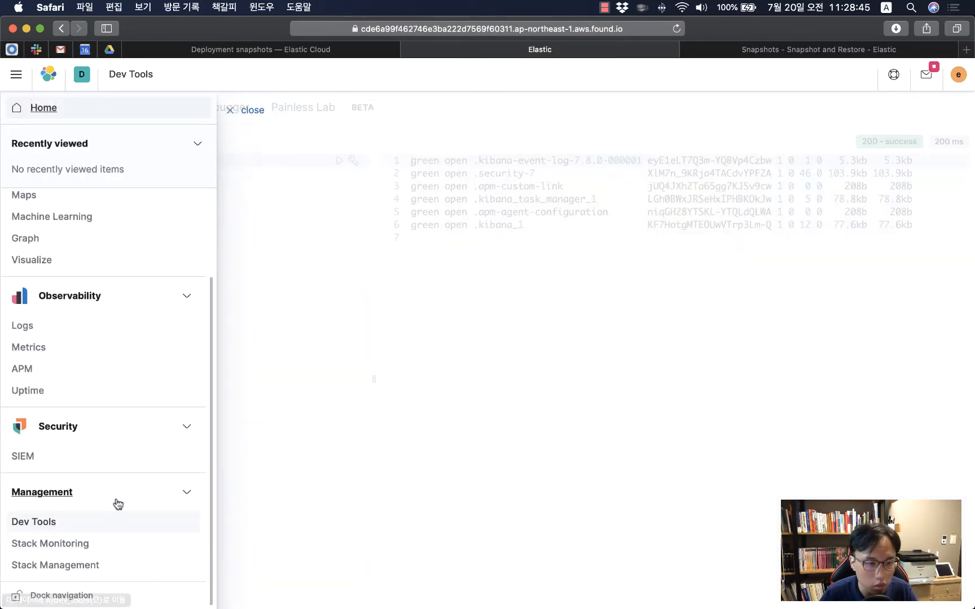
left_click(67, 566)
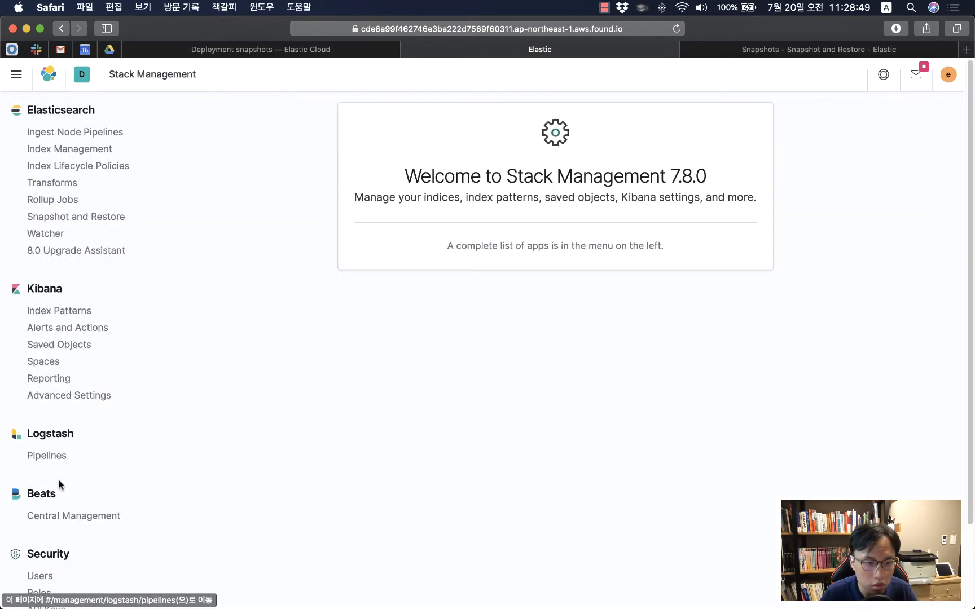
left_click(56, 218)
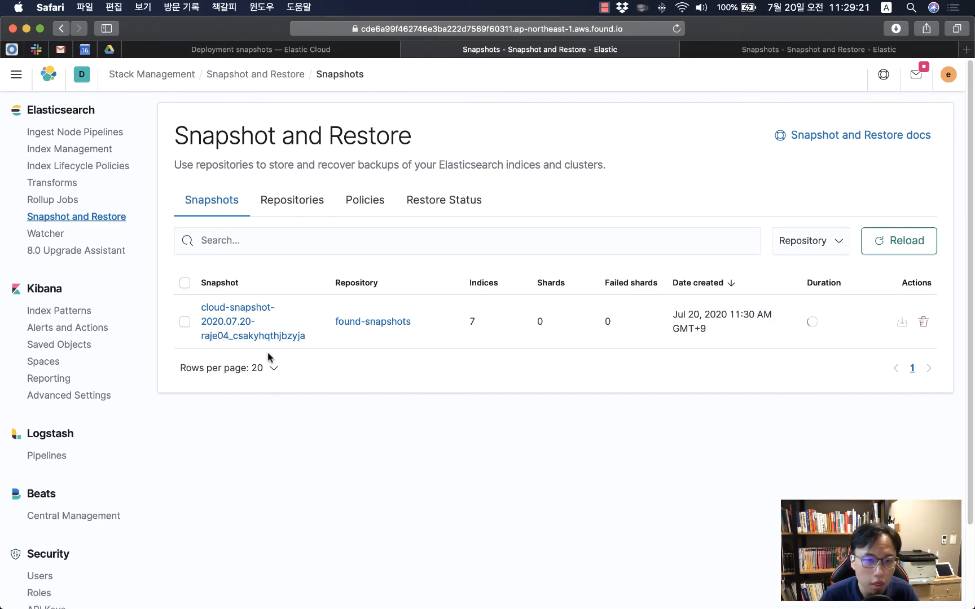
Review the cloud-snapshot-policy details under Policies.
left_click(359, 205)
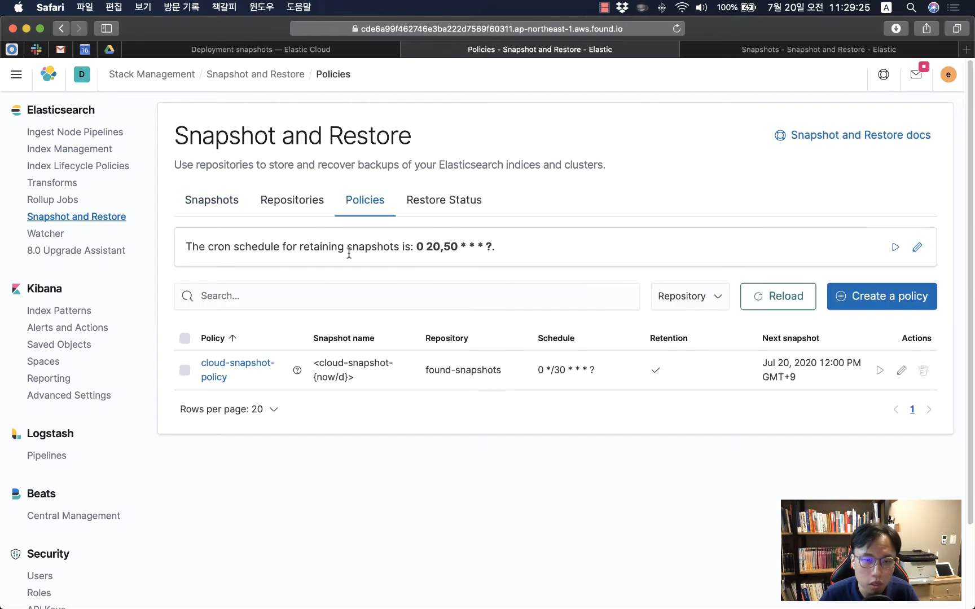
left_click(236, 364)
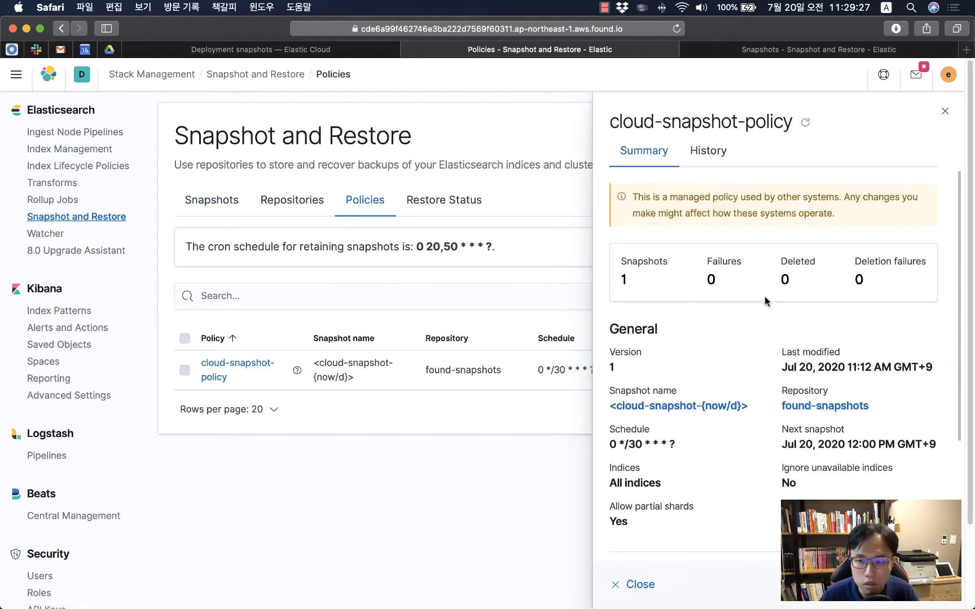
scroll(762, 327, "down", 5)
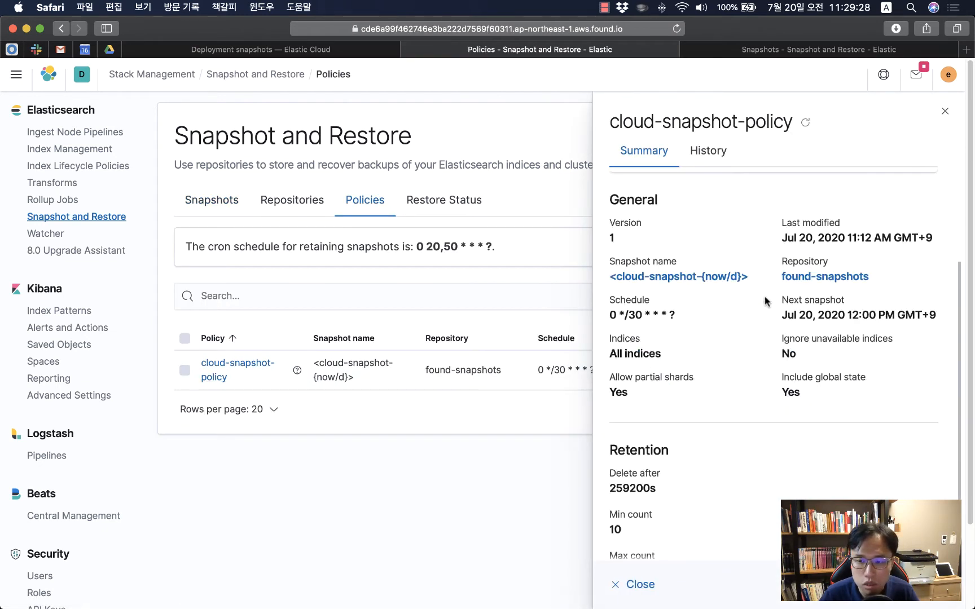
Open the found-snapshots repository and read its AWS S3 type, bucket, client and base path.
left_click(303, 206)
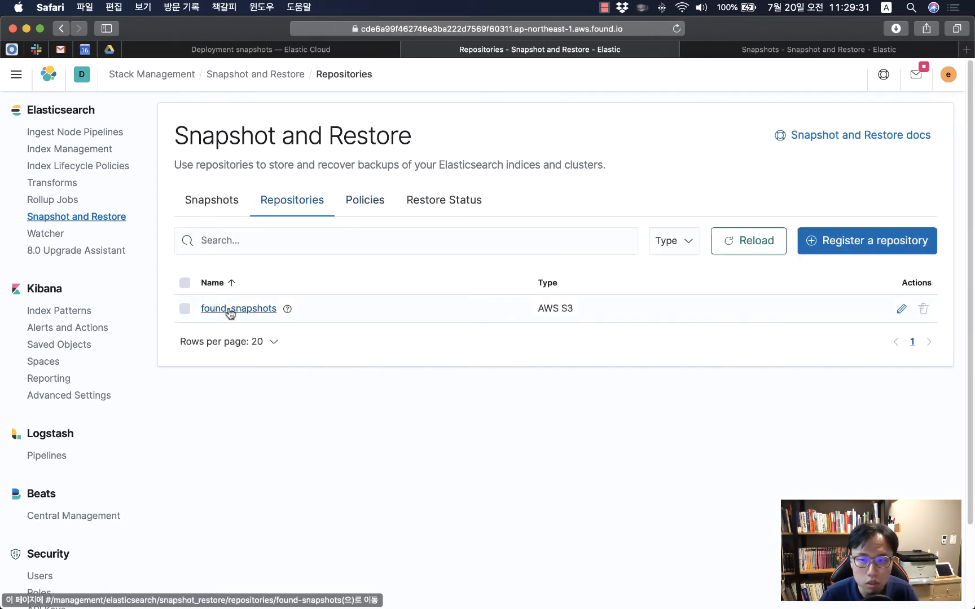
left_click(229, 309)
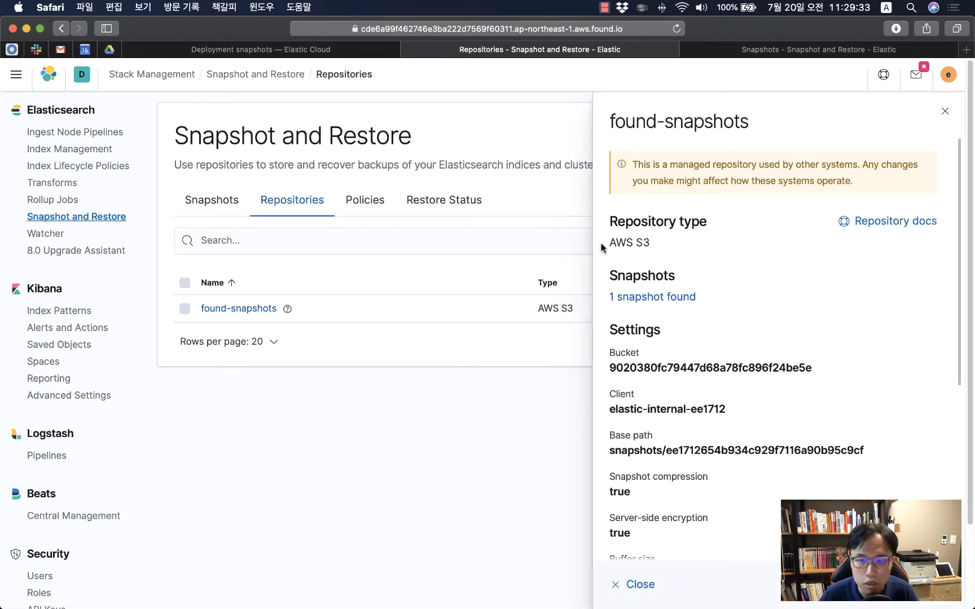
left_click_drag(602, 248, 632, 245)
triple_click(644, 244)
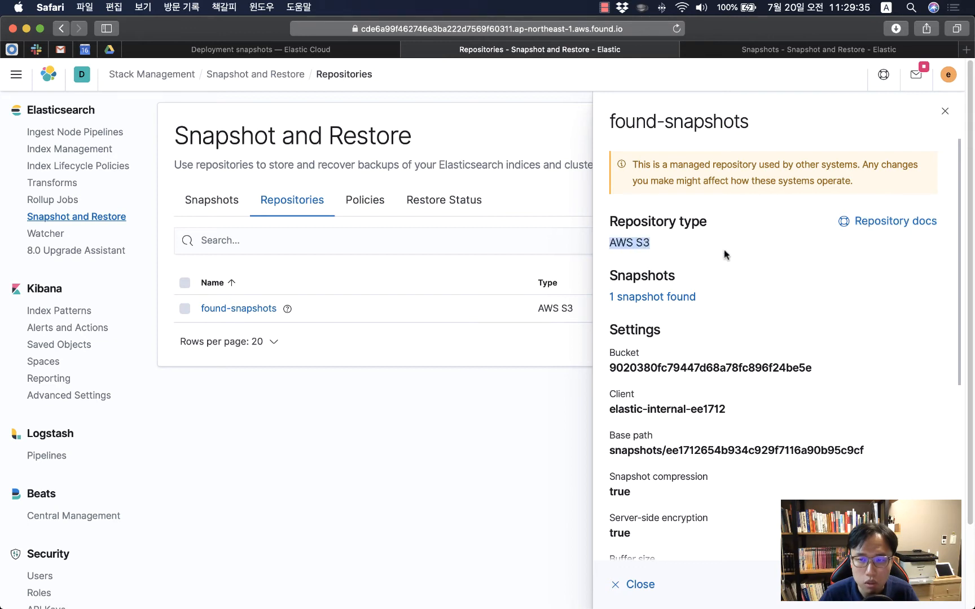
scroll(648, 319, "down", 1)
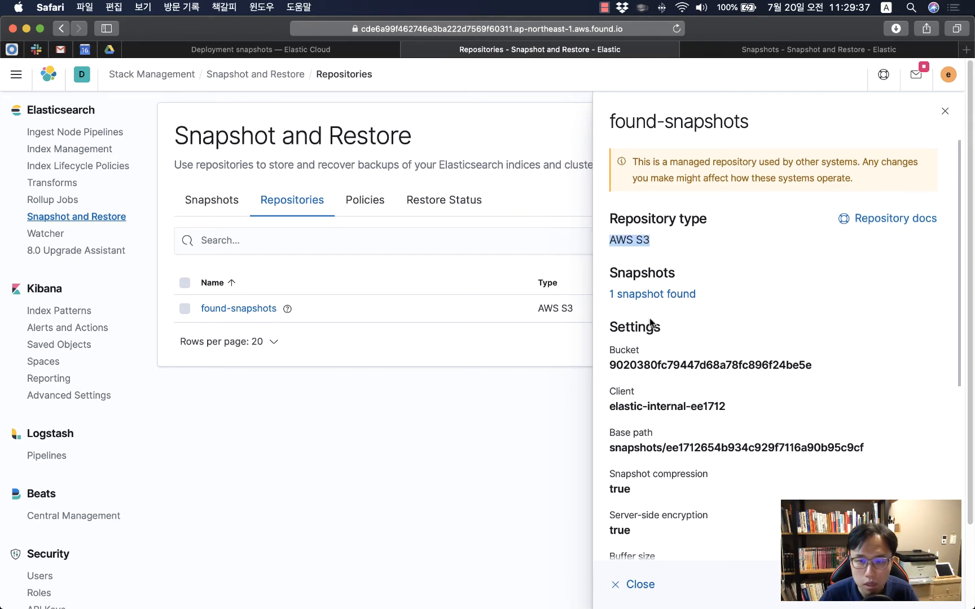
double_click(666, 363)
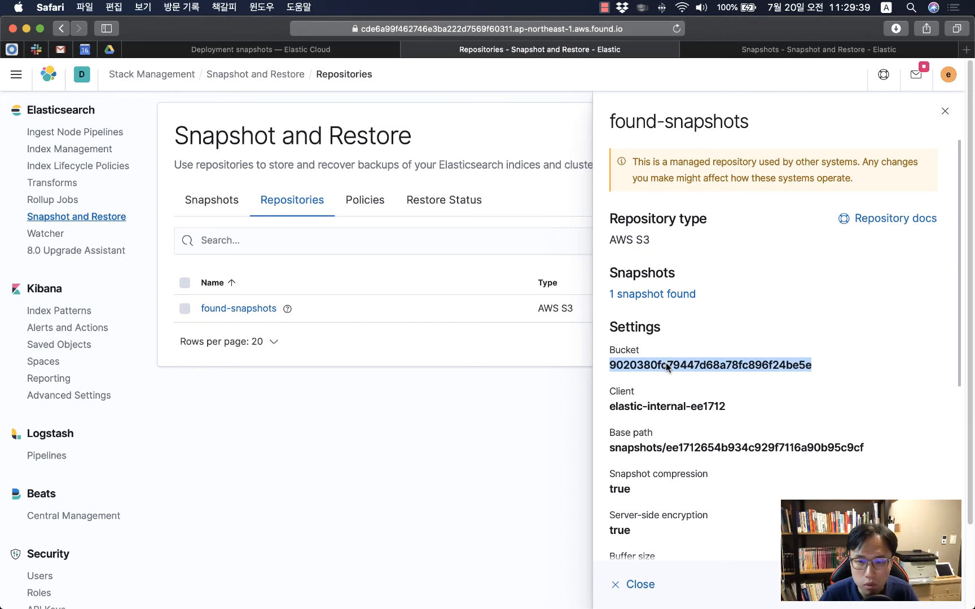
double_click(670, 404)
double_click(672, 449)
Compare the bucket and client names with the Elastic Cloud snapshots page, then close the repository details.
scroll(682, 451, "down", 5)
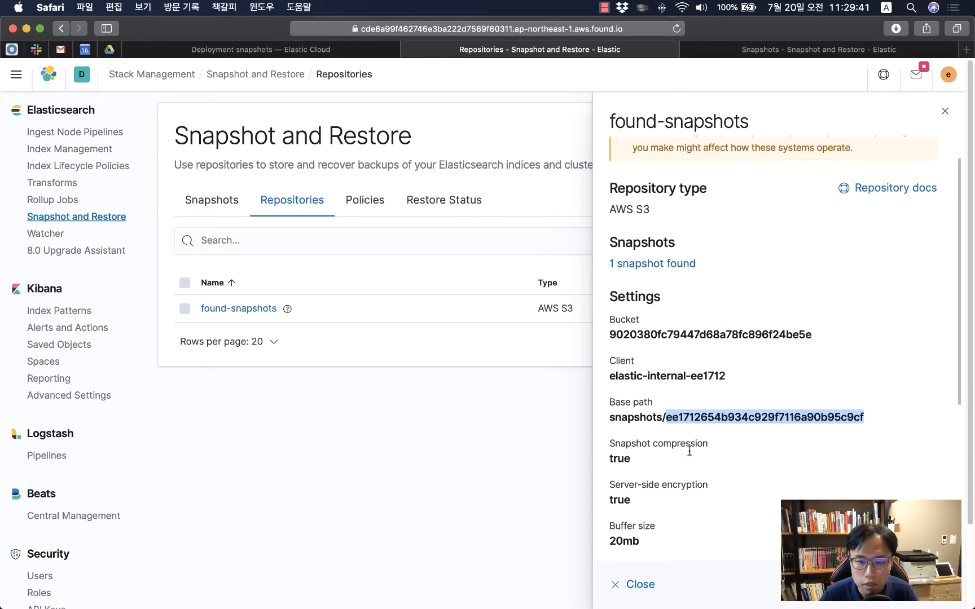
scroll(689, 454, "up", 5)
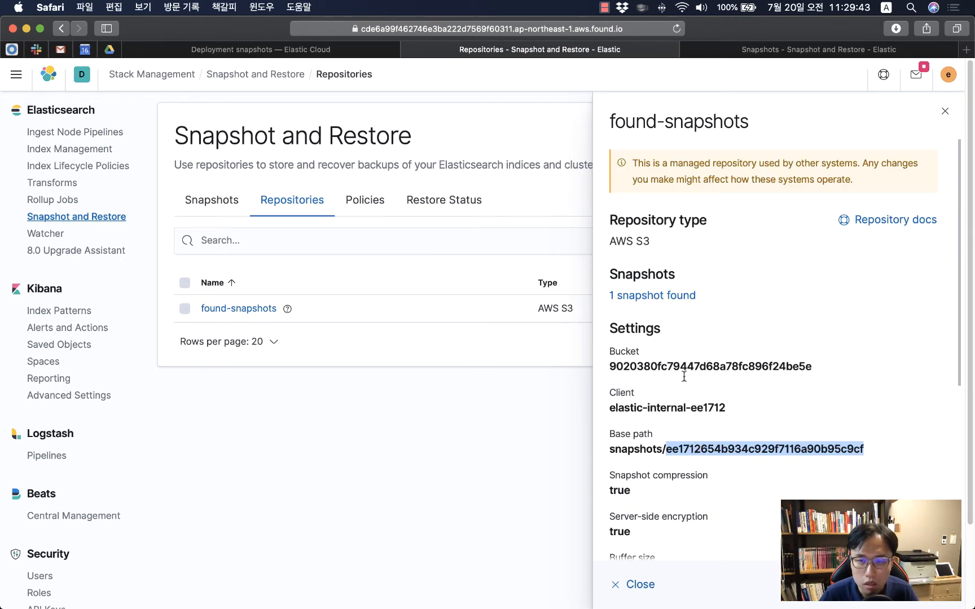
left_click_drag(610, 365, 859, 371)
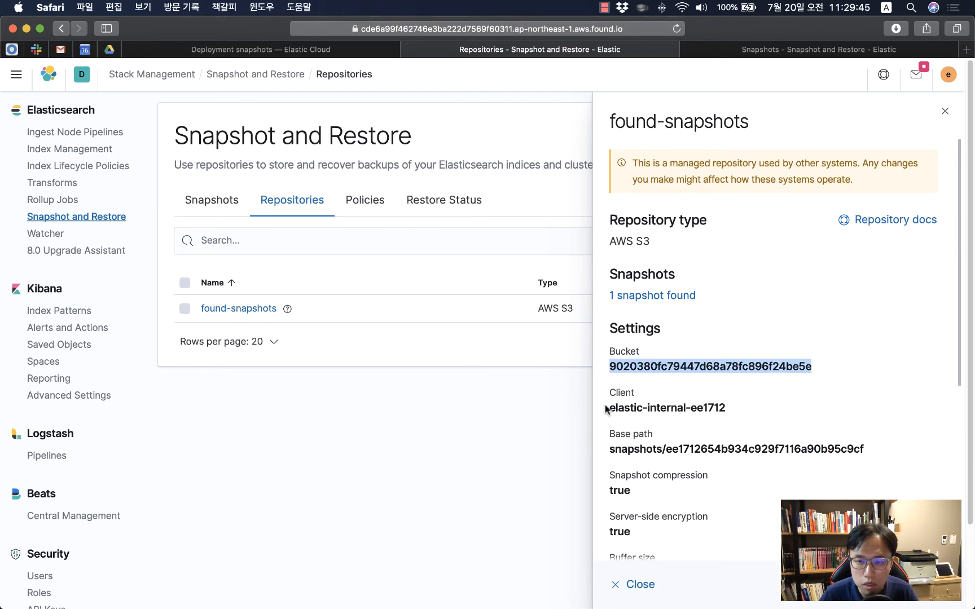
left_click_drag(606, 409, 728, 408)
double_click(728, 365)
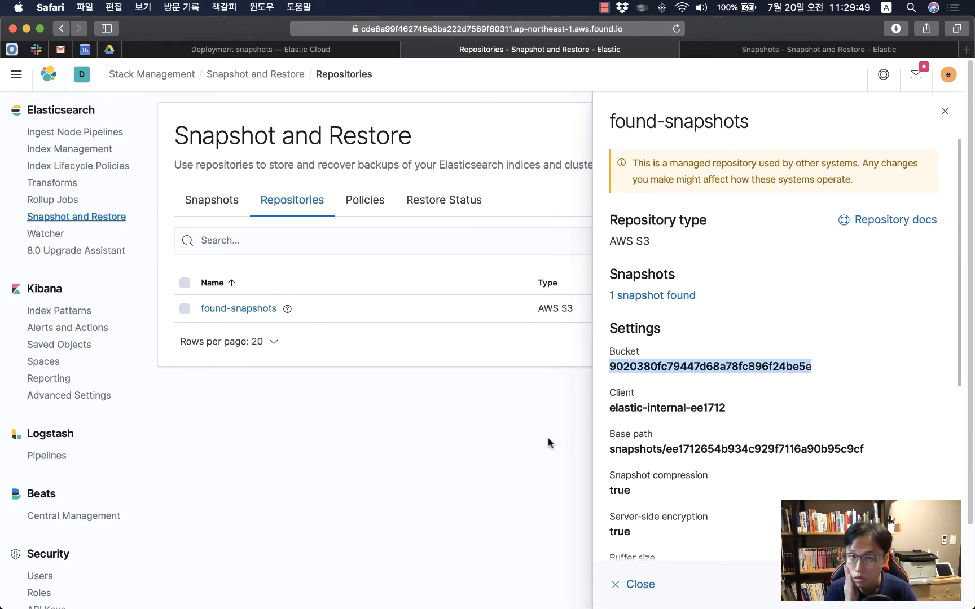
left_click(340, 55)
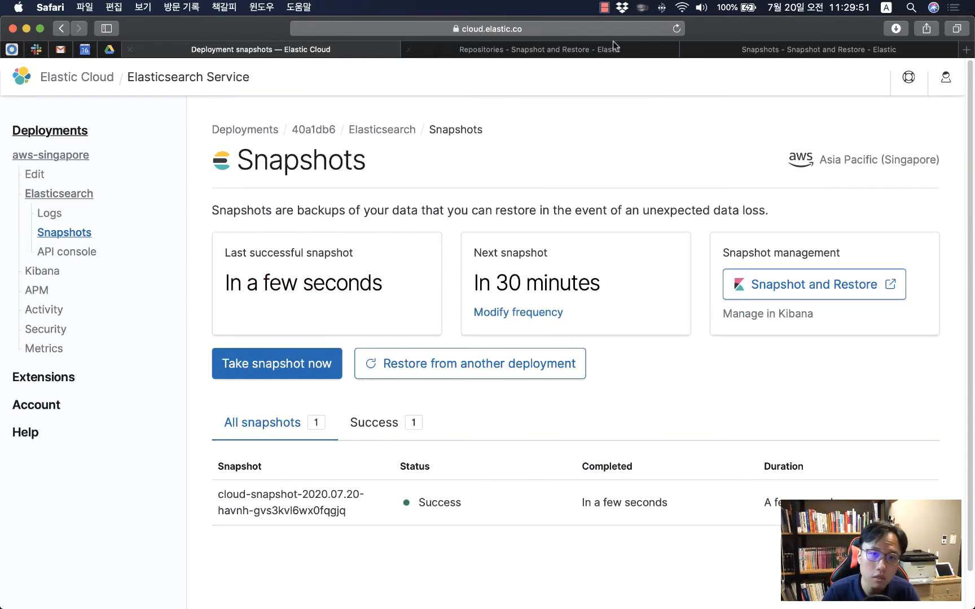
left_click(538, 52)
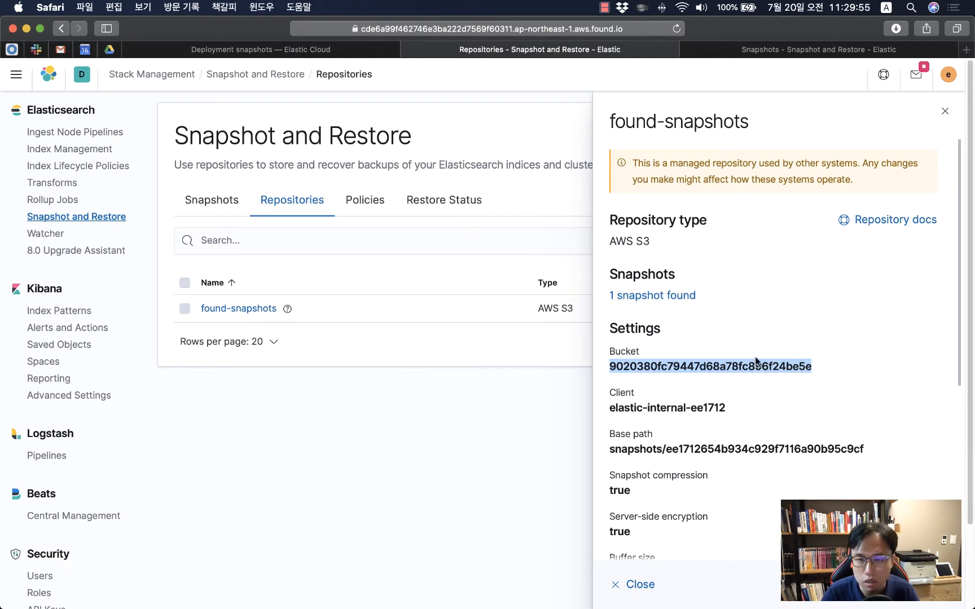
left_click(784, 384)
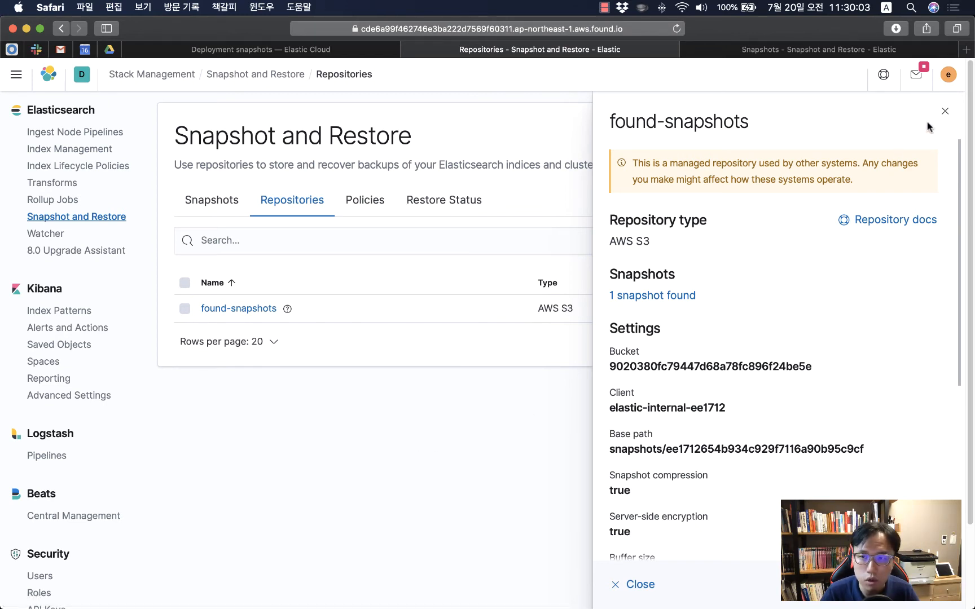
left_click(945, 111)
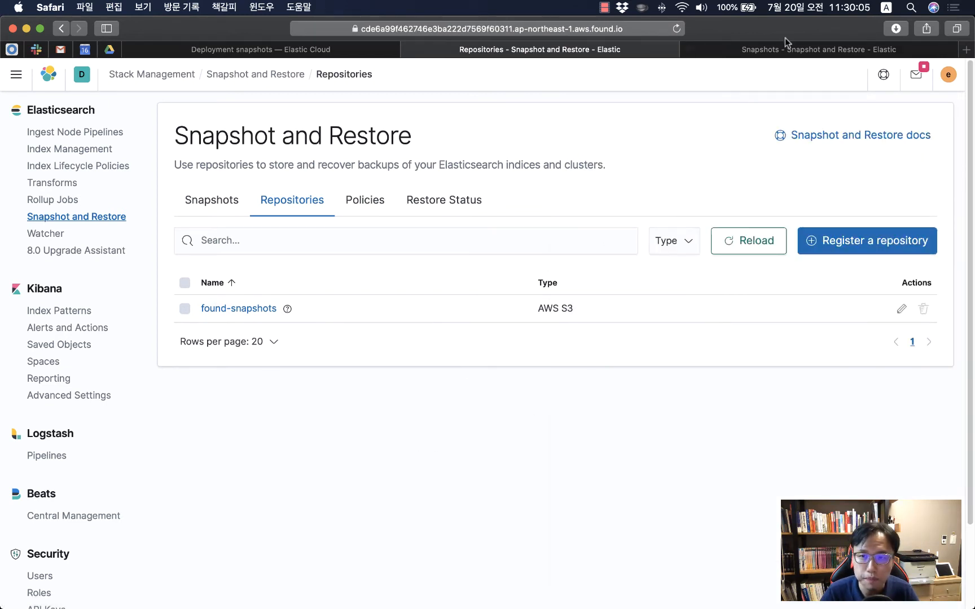
Open the Singapore deployment's register-repository form, briefly checking the Elastic Cloud deployments pages.
left_click(781, 52)
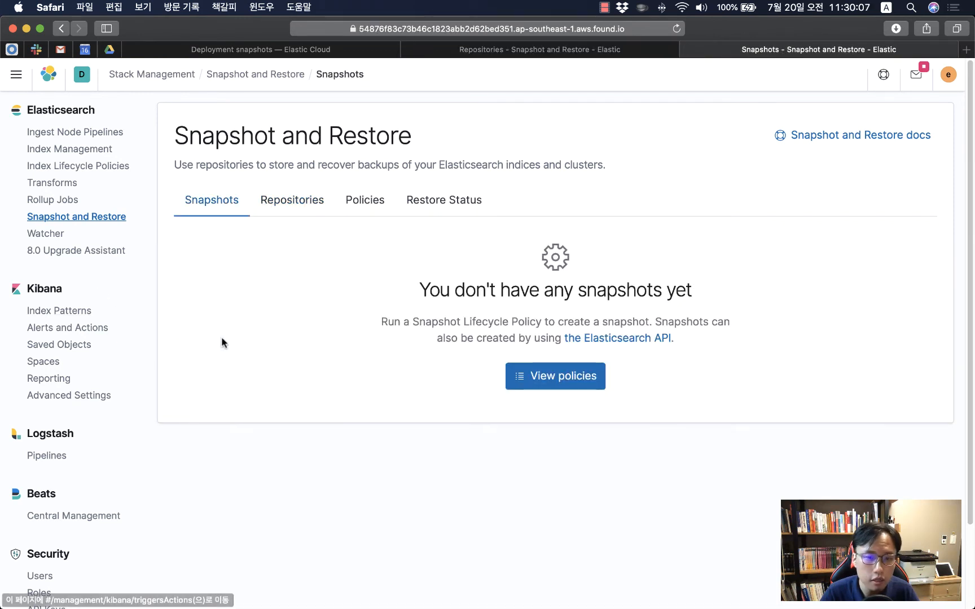
left_click(308, 209)
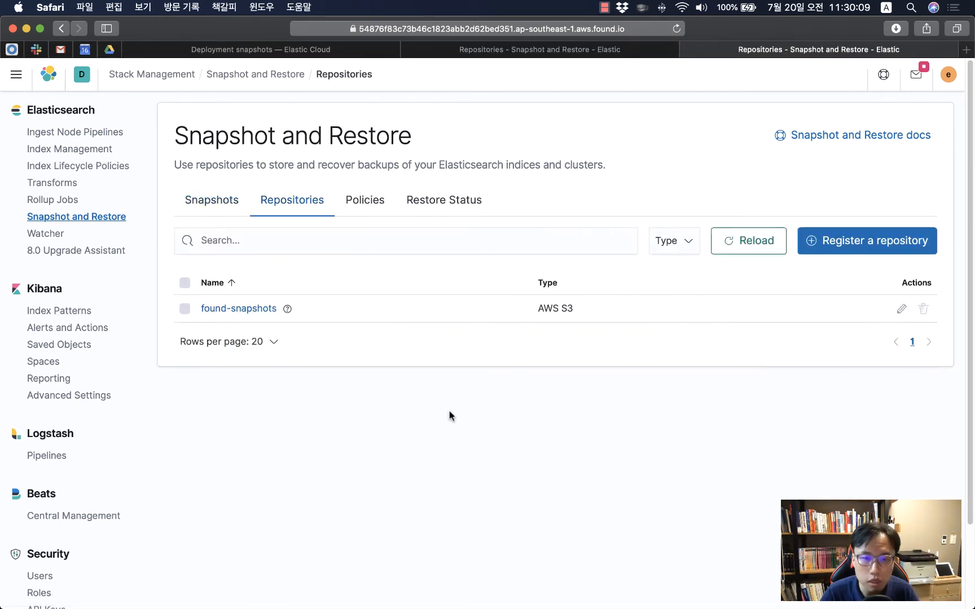
left_click(854, 241)
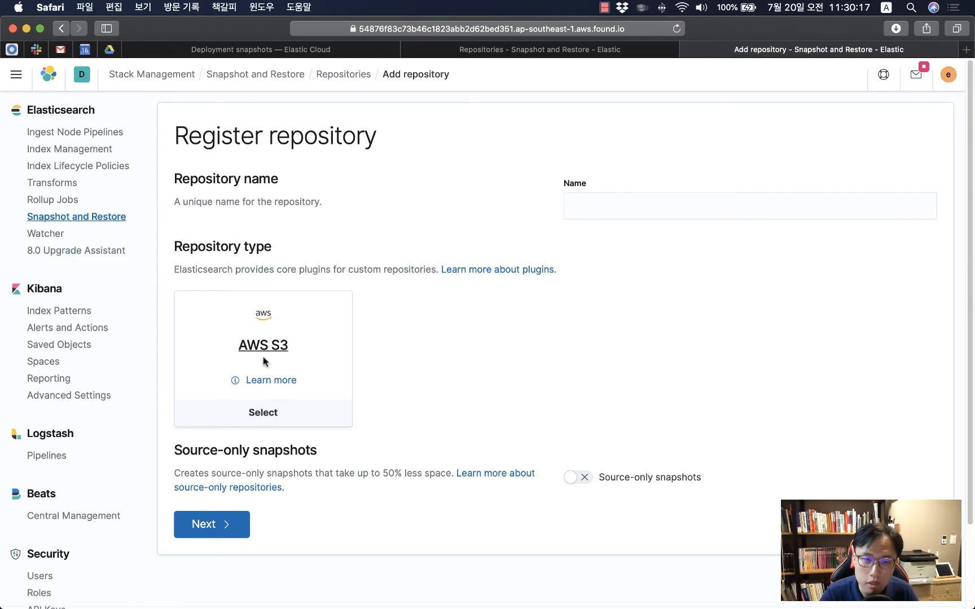
left_click(247, 49)
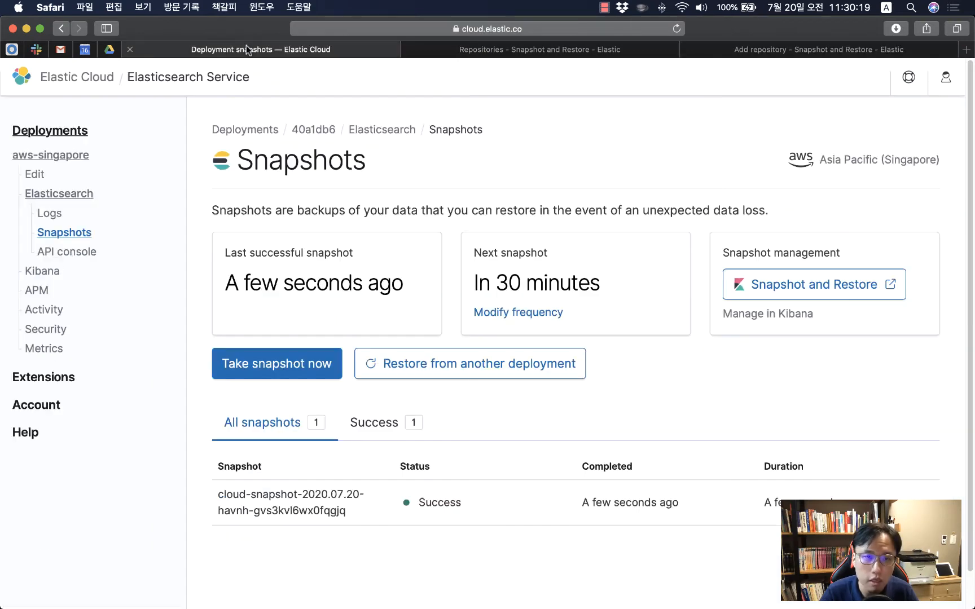
left_click(73, 85)
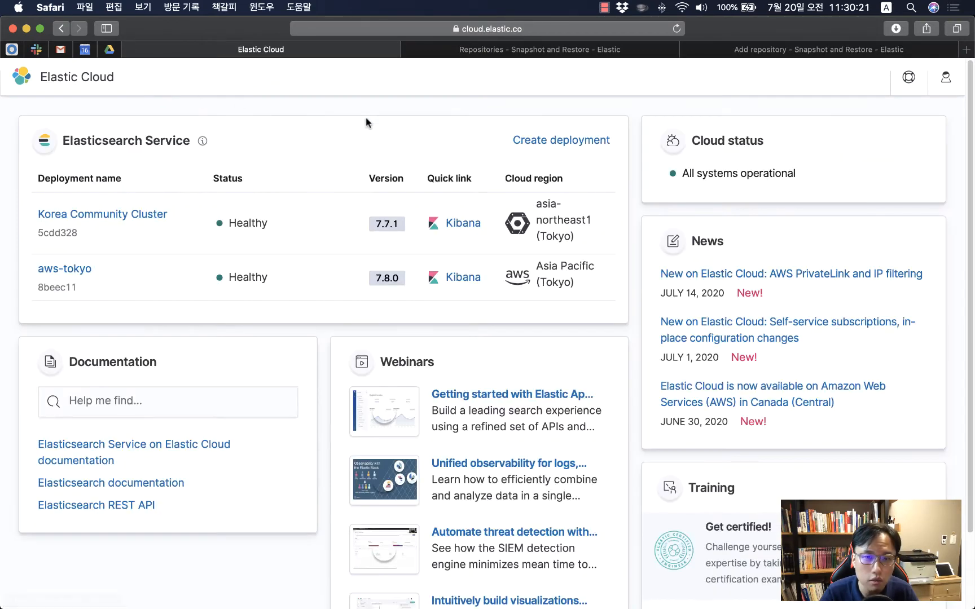
left_click(559, 140)
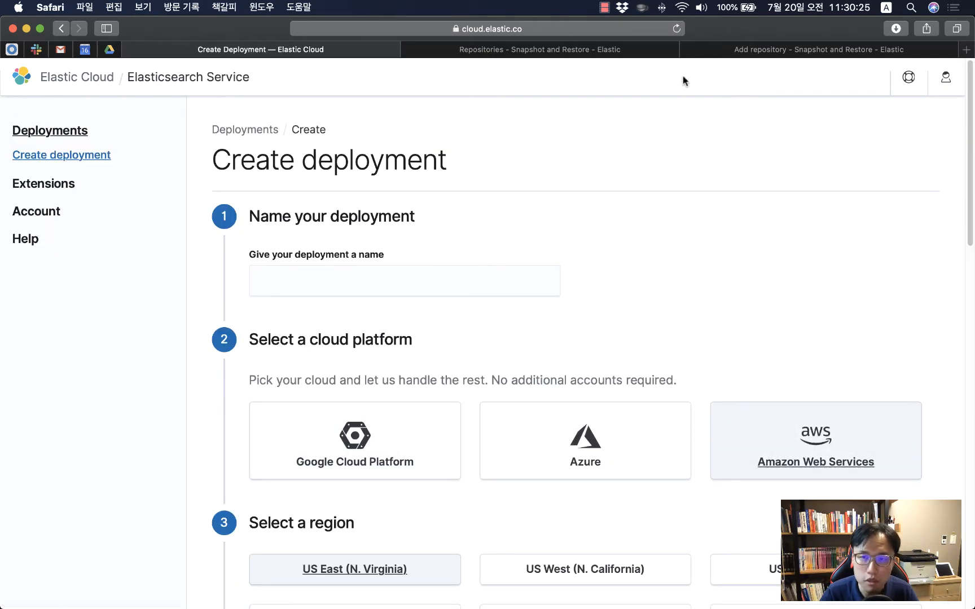
left_click(771, 51)
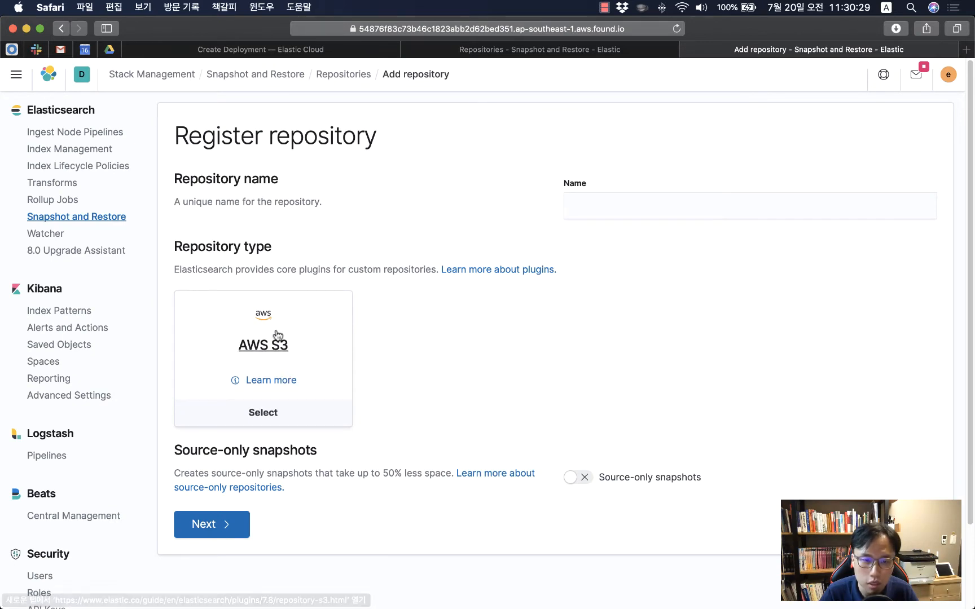
Choose AWS S3 as the repository type and proceed to the next step.
left_click(305, 383)
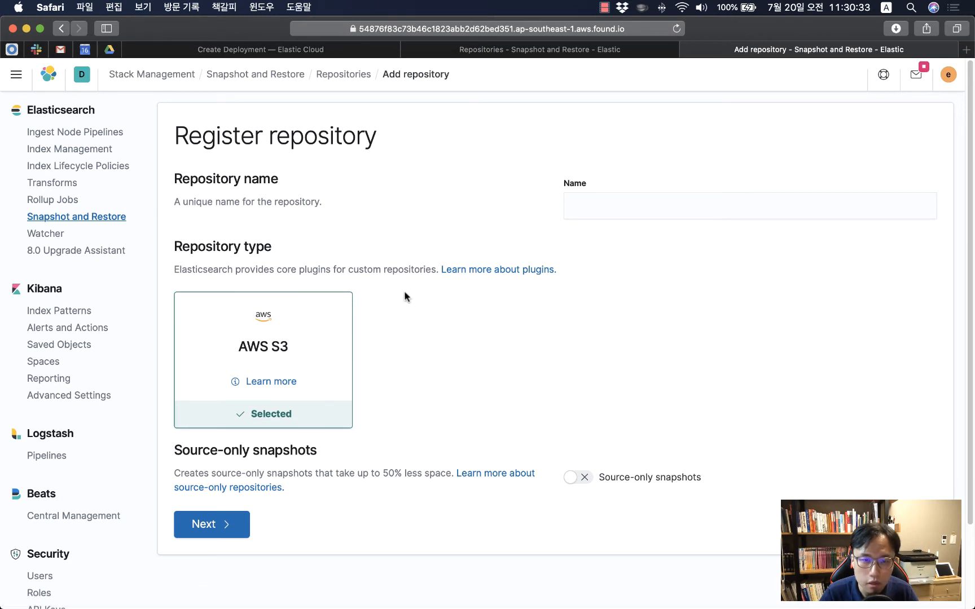
left_click(226, 524)
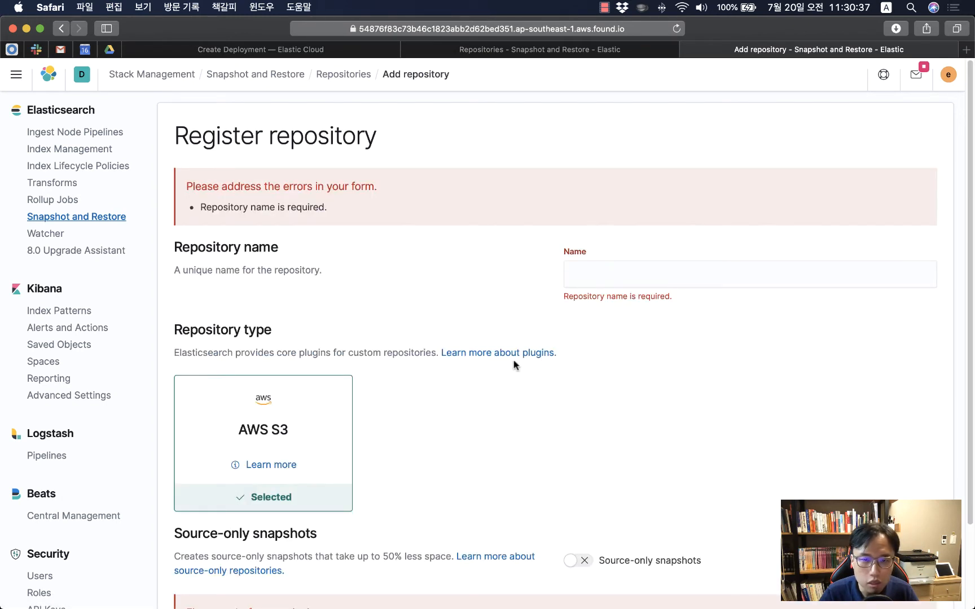
scroll(575, 366, "down", 3)
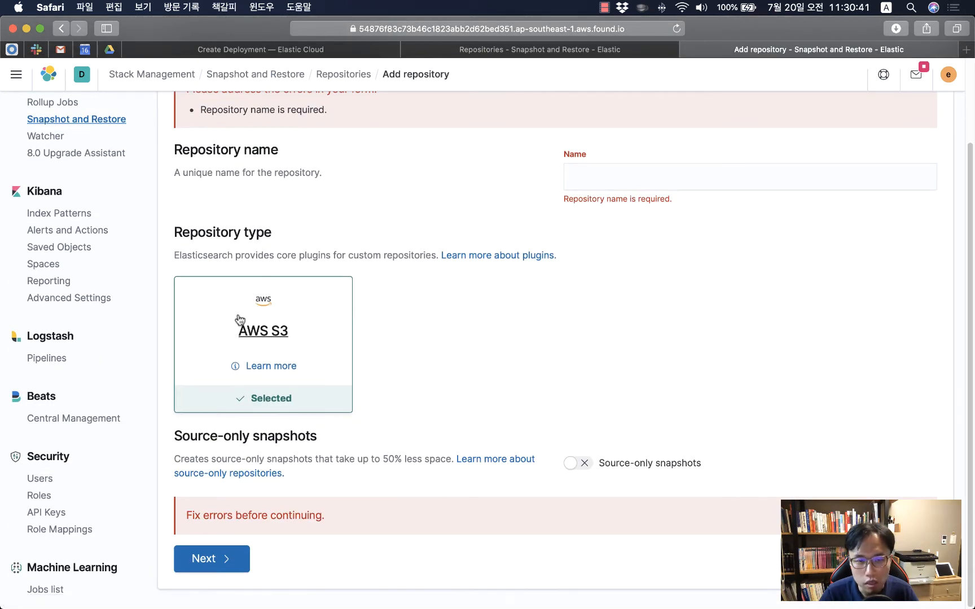
Open the AWS S3 repository documentation from the registration form's Learn more link.
left_click(279, 367)
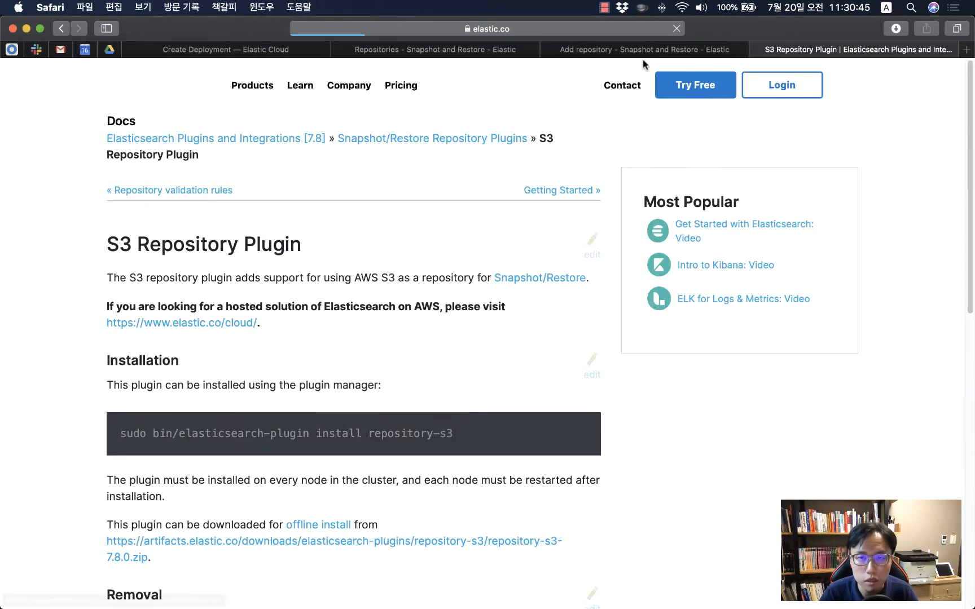
left_click(643, 50)
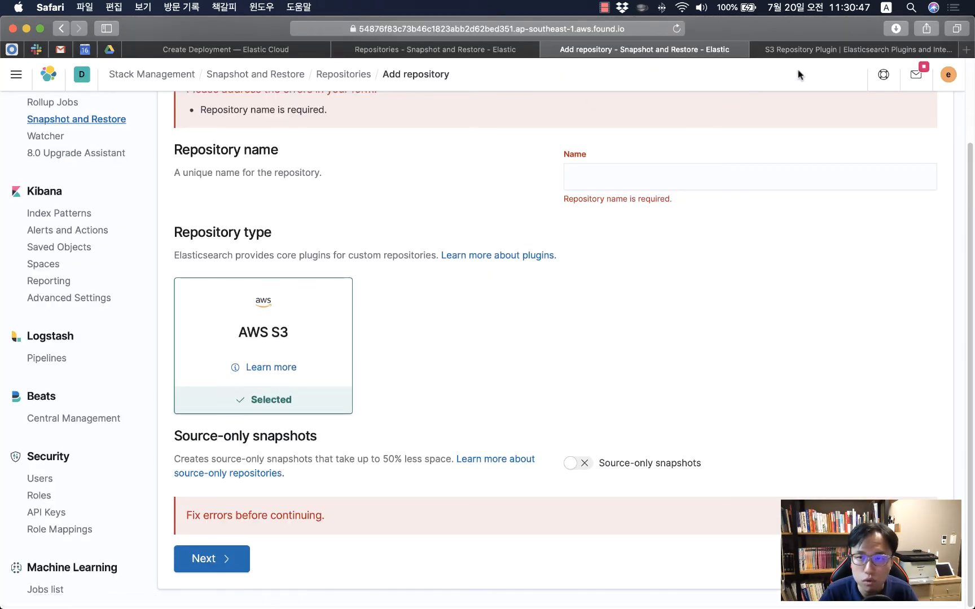
scroll(298, 174, "up", 4)
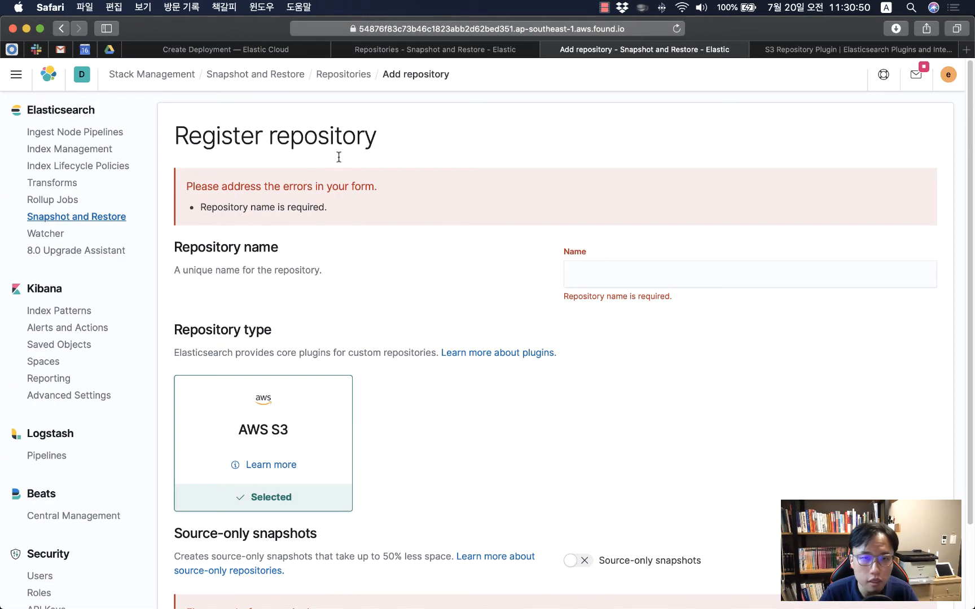
left_click(343, 74)
left_click(844, 50)
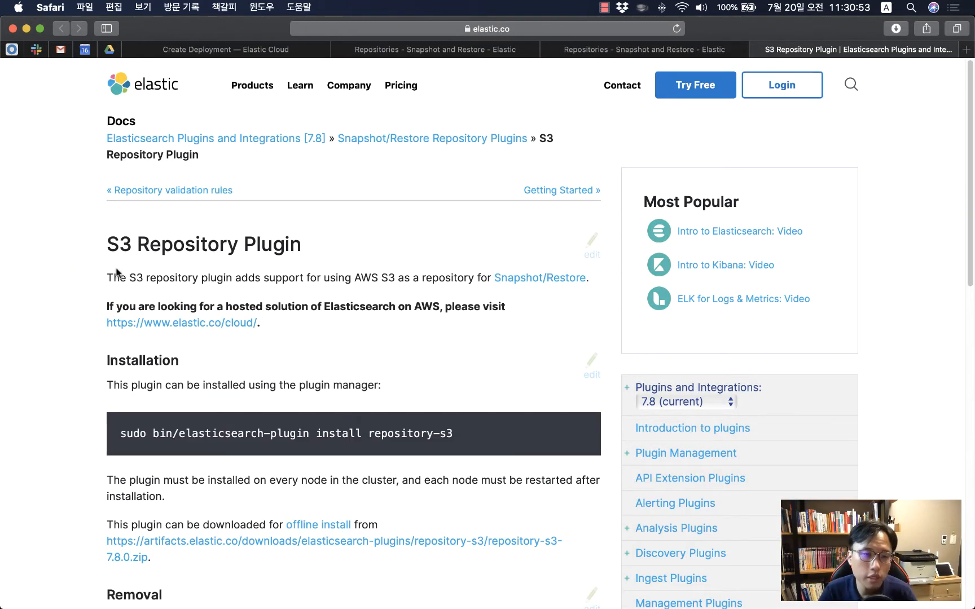
Navigate the S3 Repository Plugin docs to Getting Started, then to Client Settings.
scroll(321, 365, "down", 1)
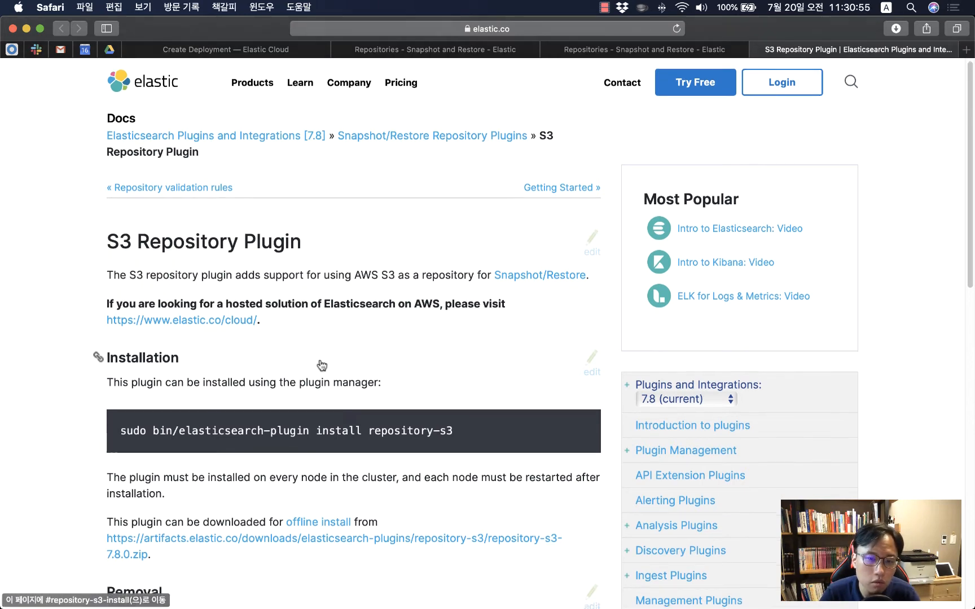
scroll(321, 366, "down", 2)
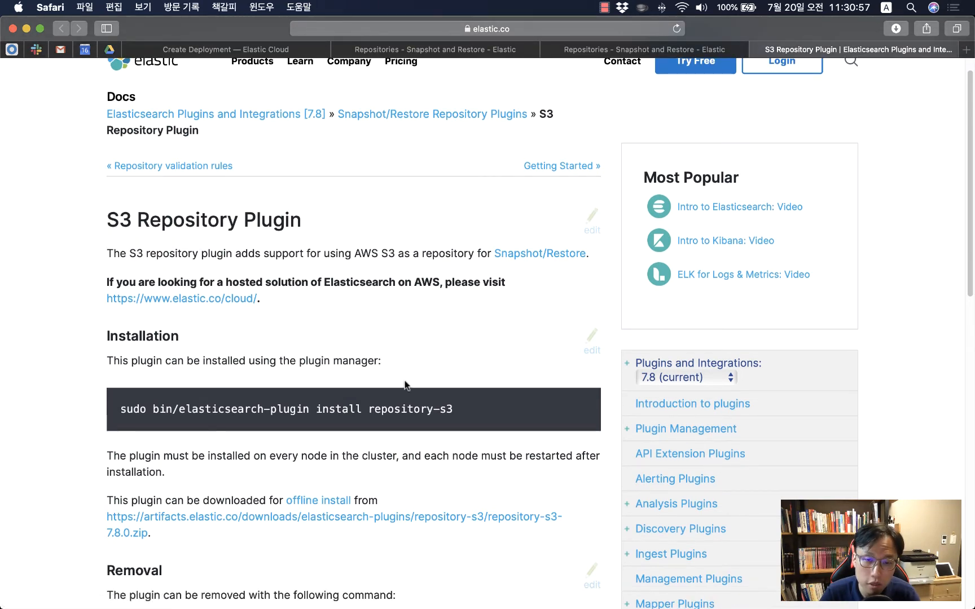
scroll(403, 448, "down", 5)
scroll(402, 449, "down", 6)
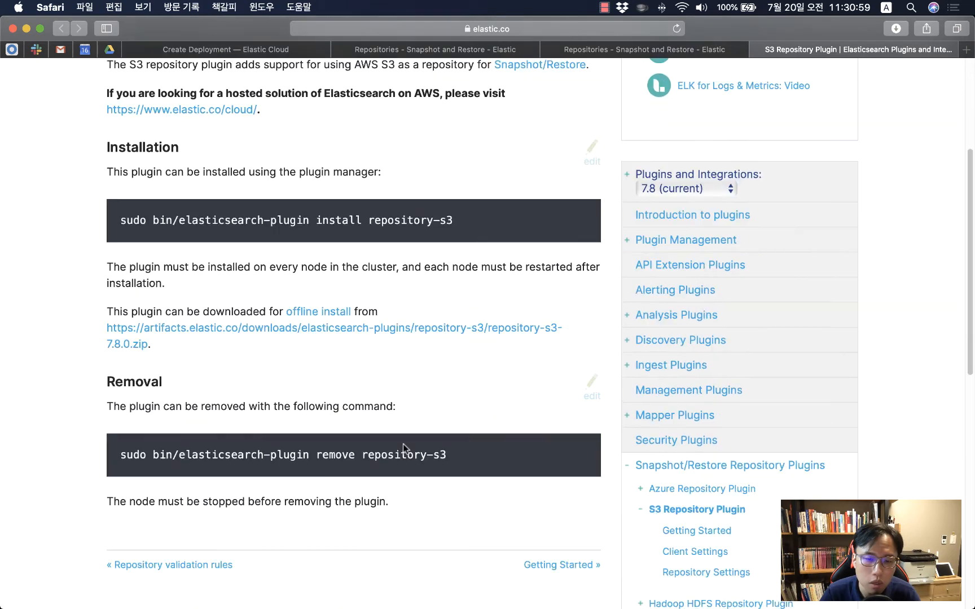
left_click(709, 532)
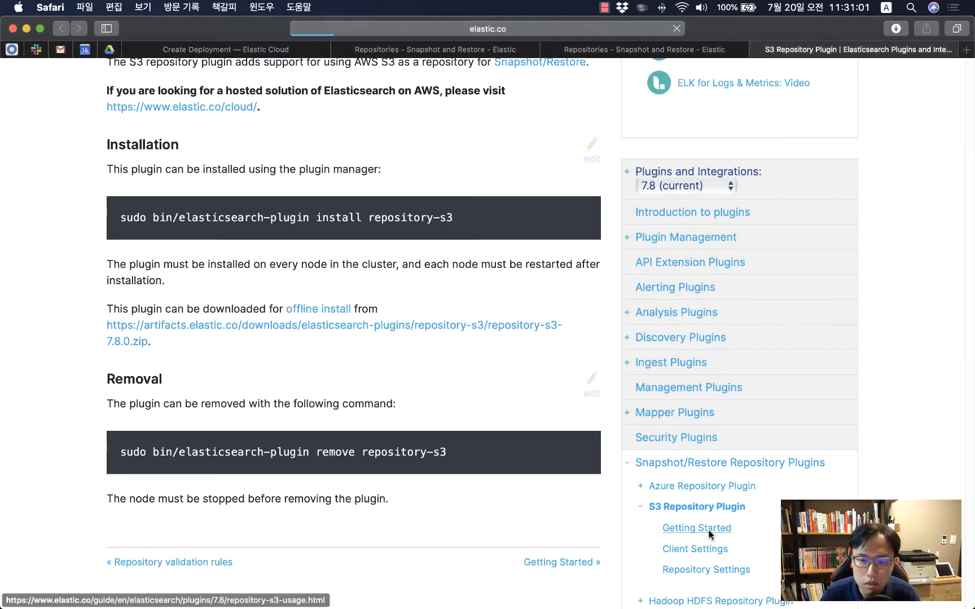
scroll(373, 446, "down", 5)
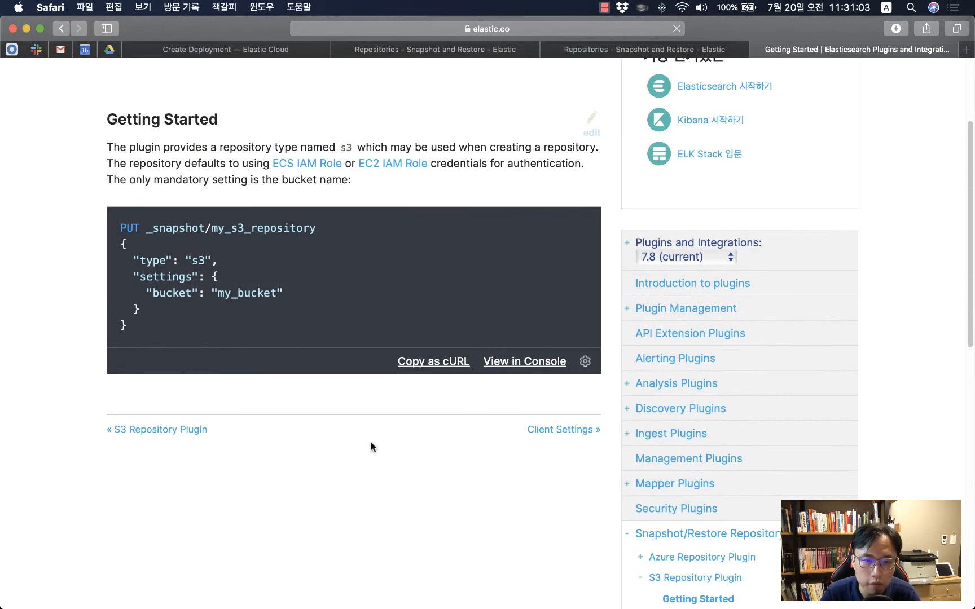
left_click(572, 433)
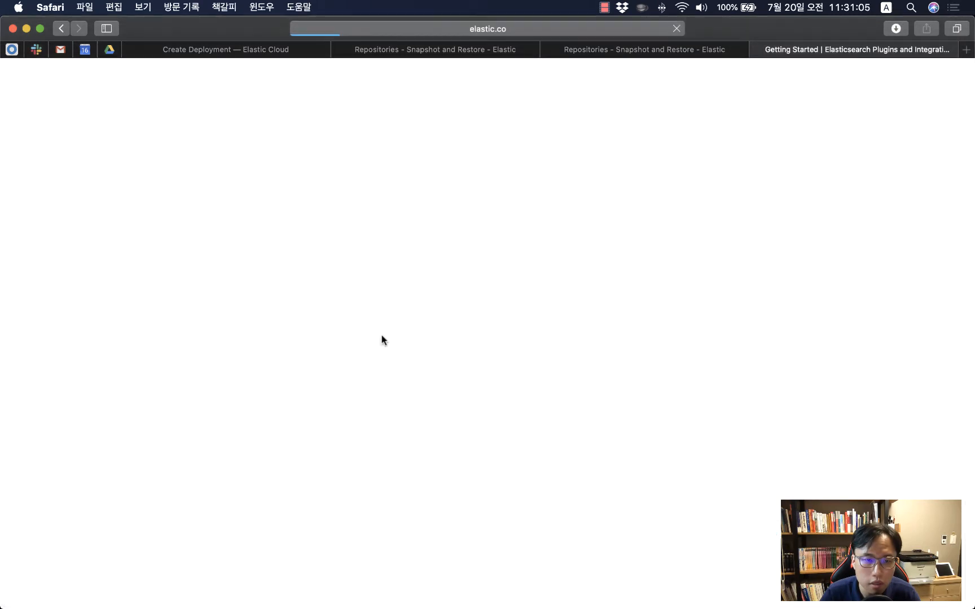
Read the example client setting and the access_key and secret_key keystore commands.
scroll(391, 375, "down", 2)
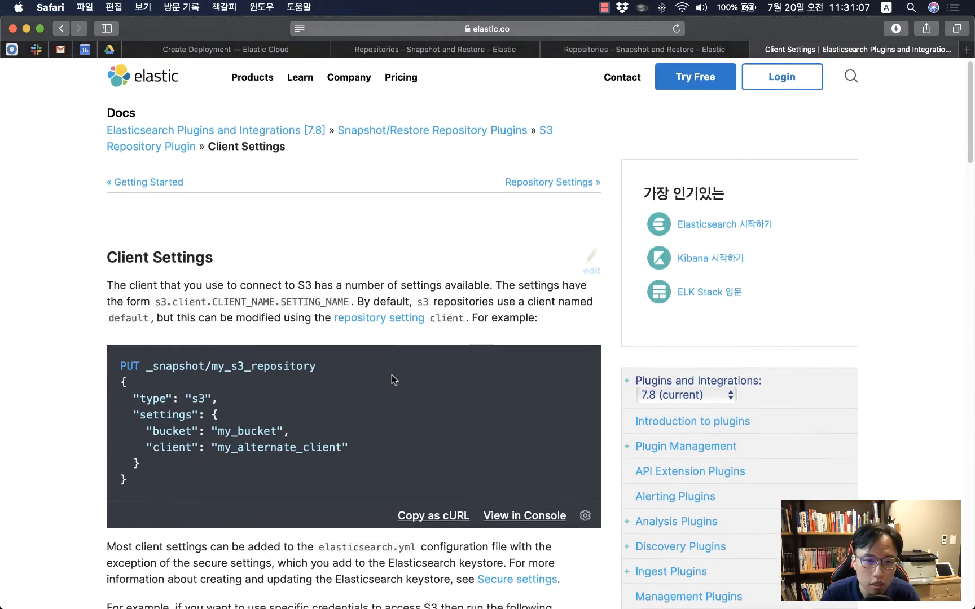
scroll(283, 361, "down", 1)
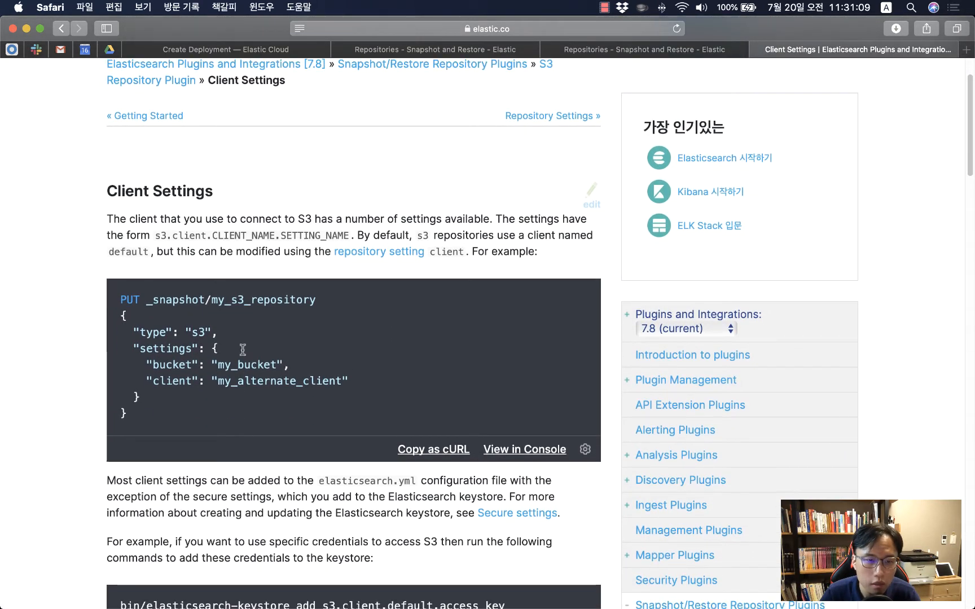
left_click_drag(212, 299, 254, 407)
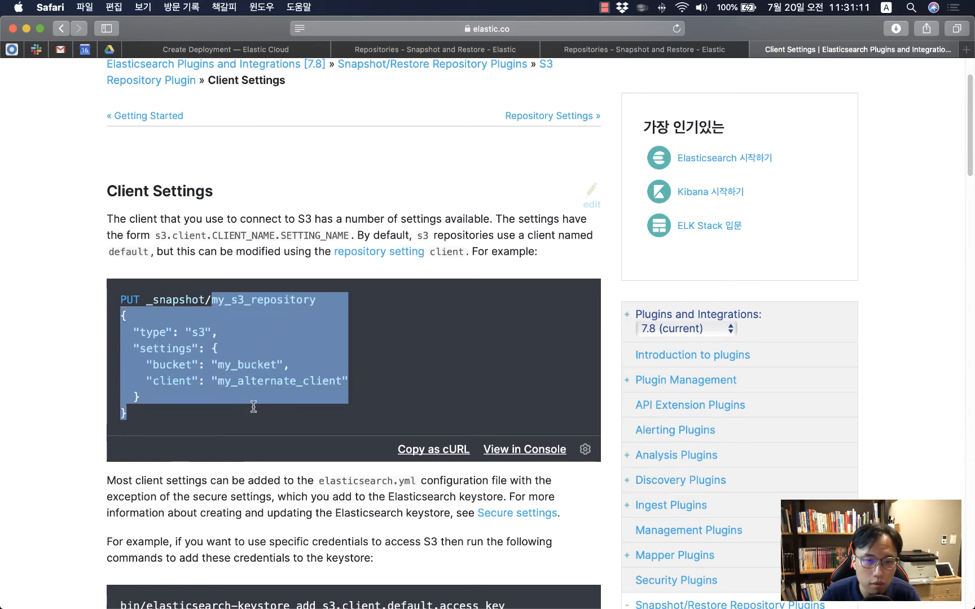
left_click(255, 409)
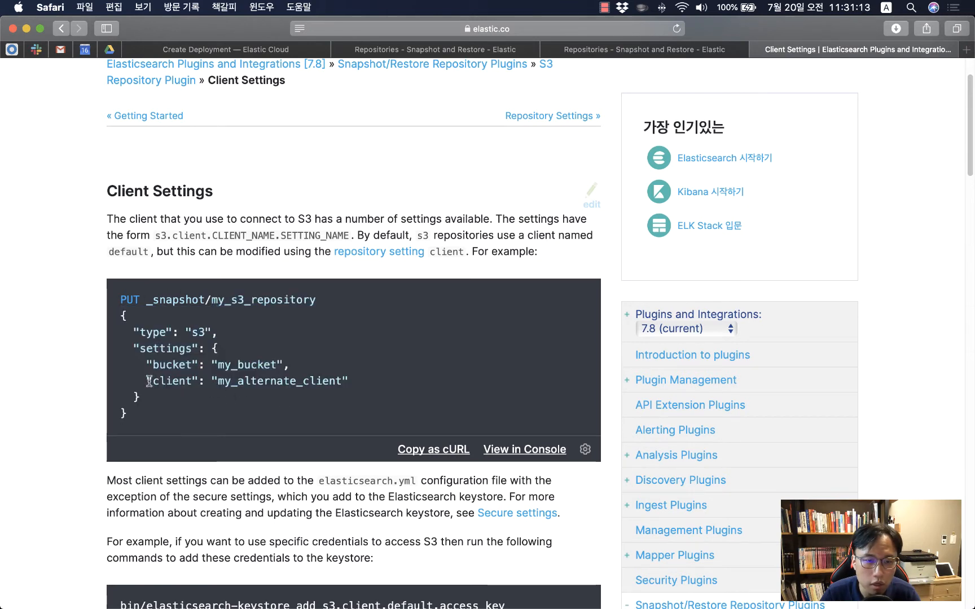
left_click_drag(160, 381, 346, 382)
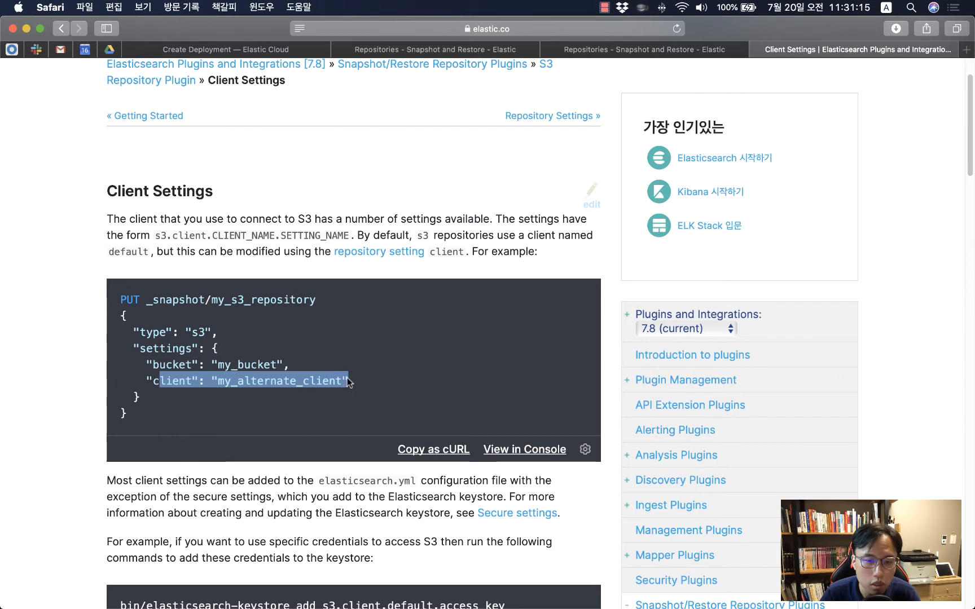
scroll(355, 383, "down", 2)
scroll(356, 387, "down", 5)
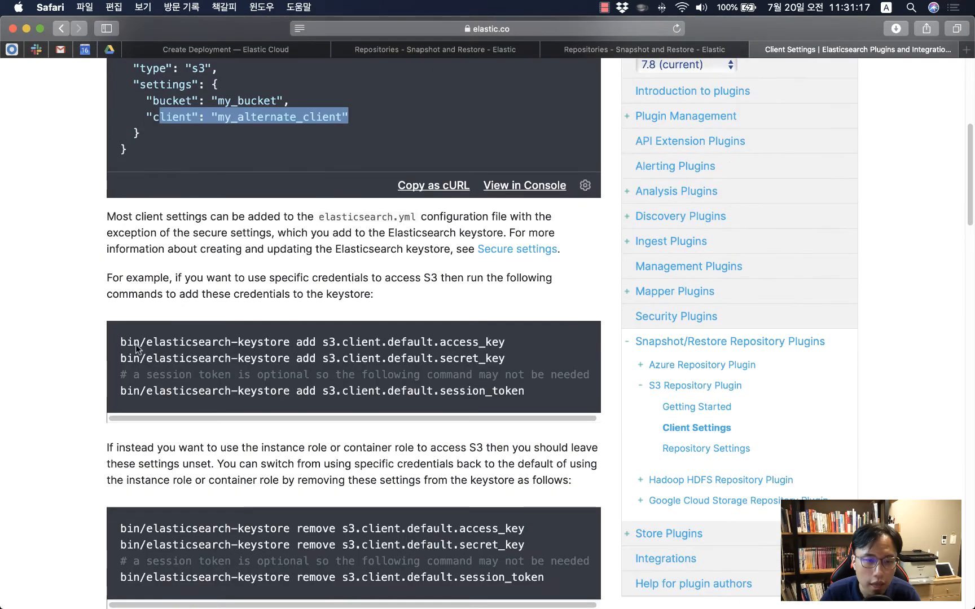
left_click_drag(118, 345, 535, 359)
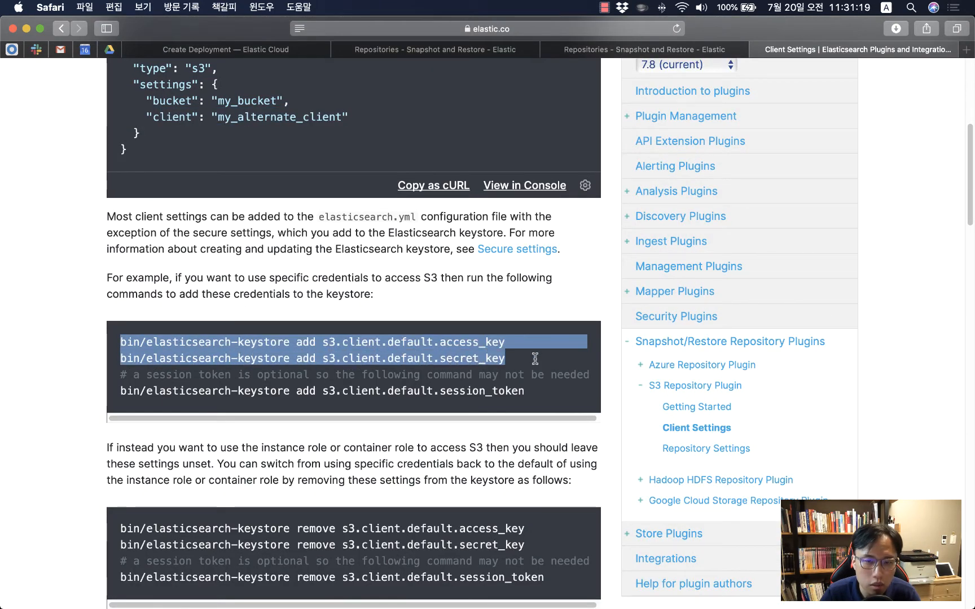
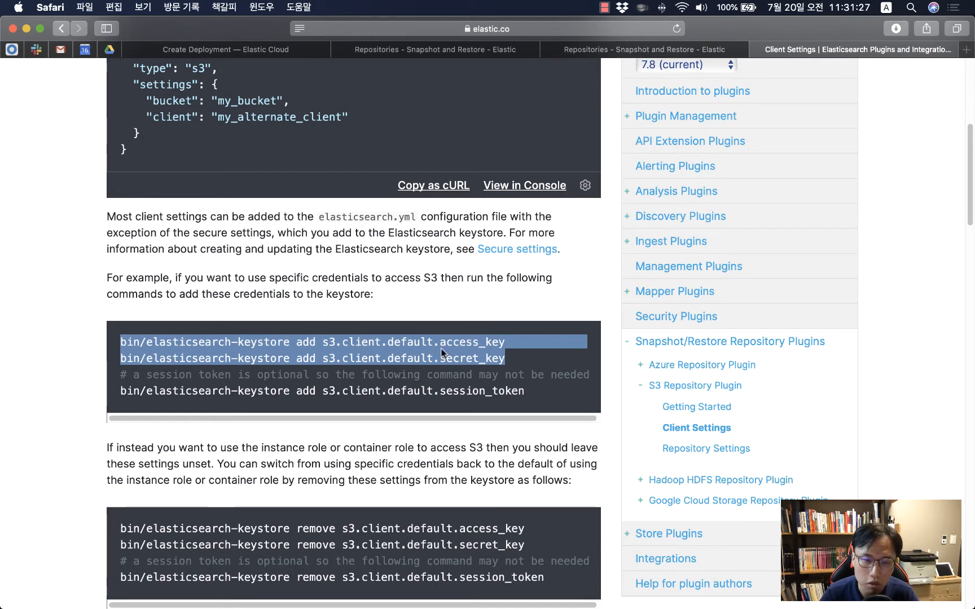
Open the Elastic Cloud deployments list showing Korea Community, aws-singapore and aws-tokyo.
left_click(402, 342)
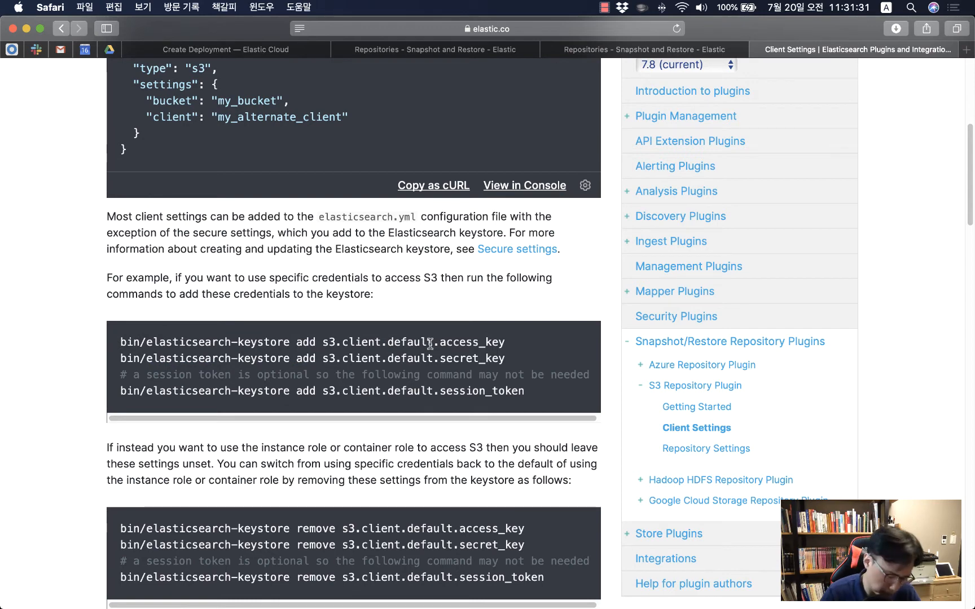
left_click(262, 55)
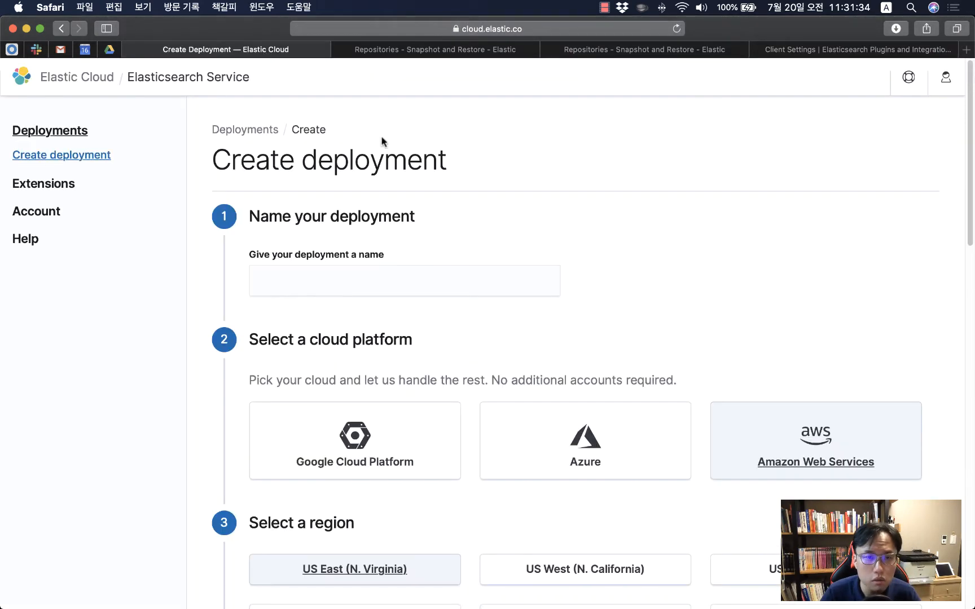
left_click(786, 55)
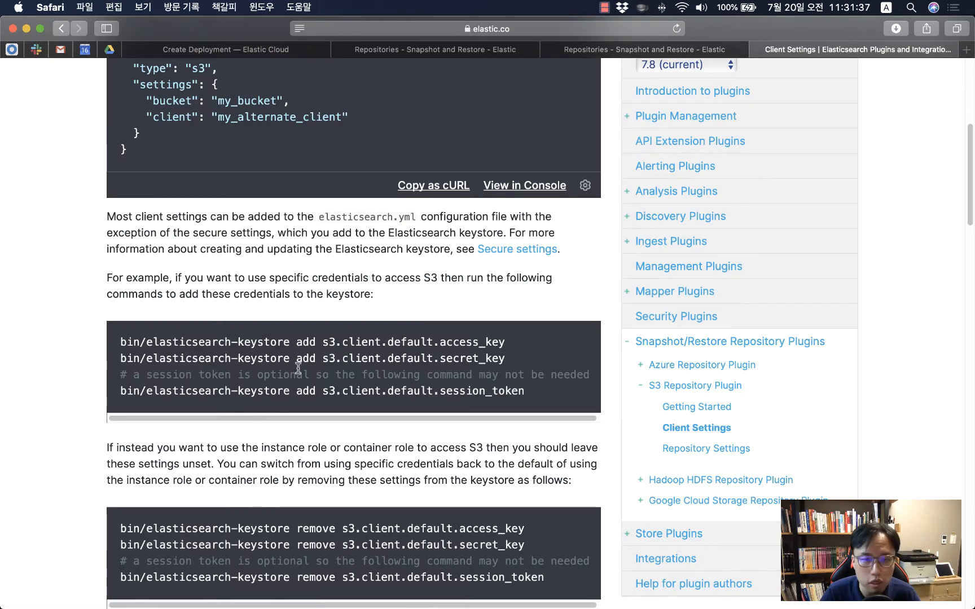
left_click(243, 52)
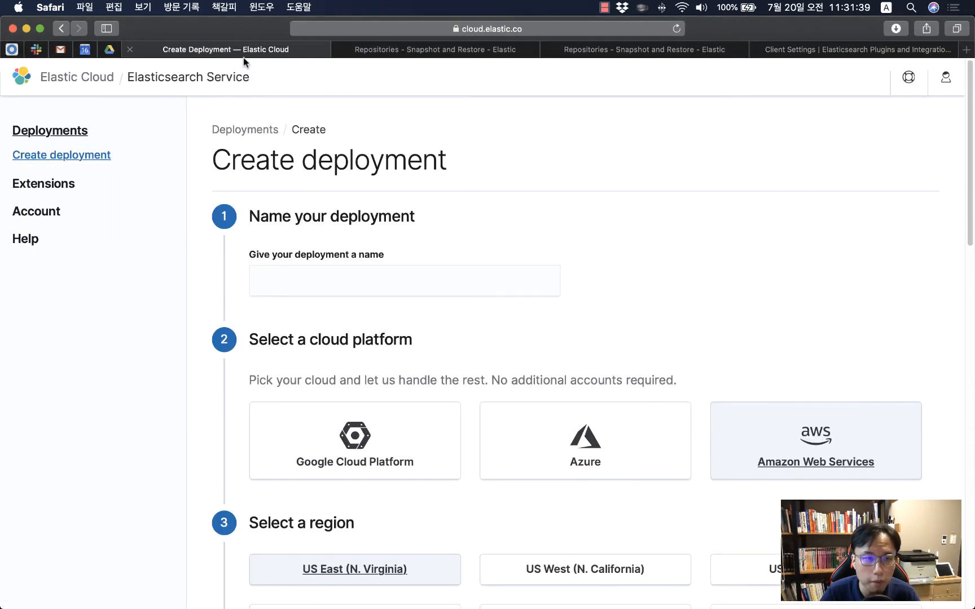
left_click(81, 135)
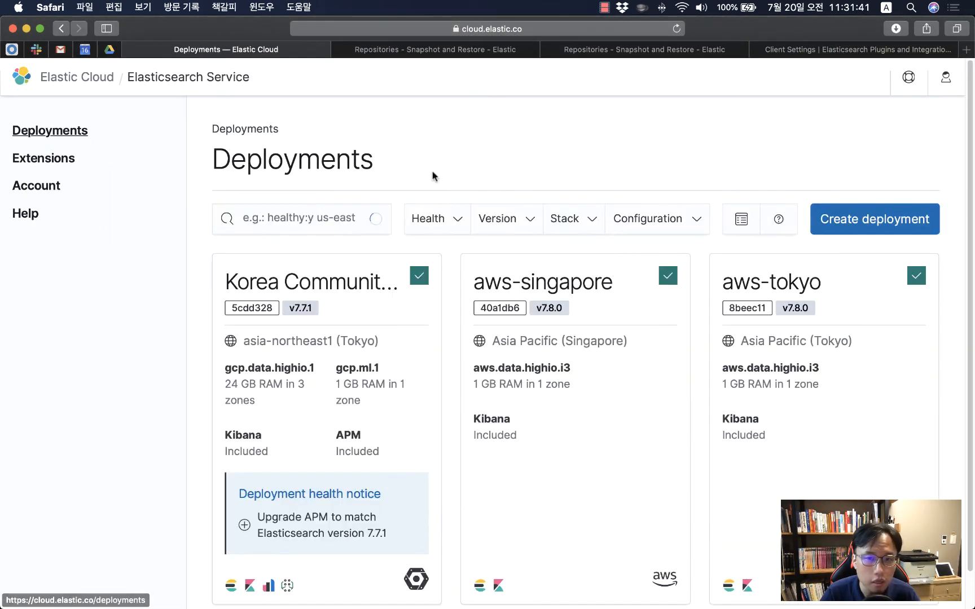
Open the aws-singapore deployment's Elasticsearch edit settings page.
left_click(551, 280)
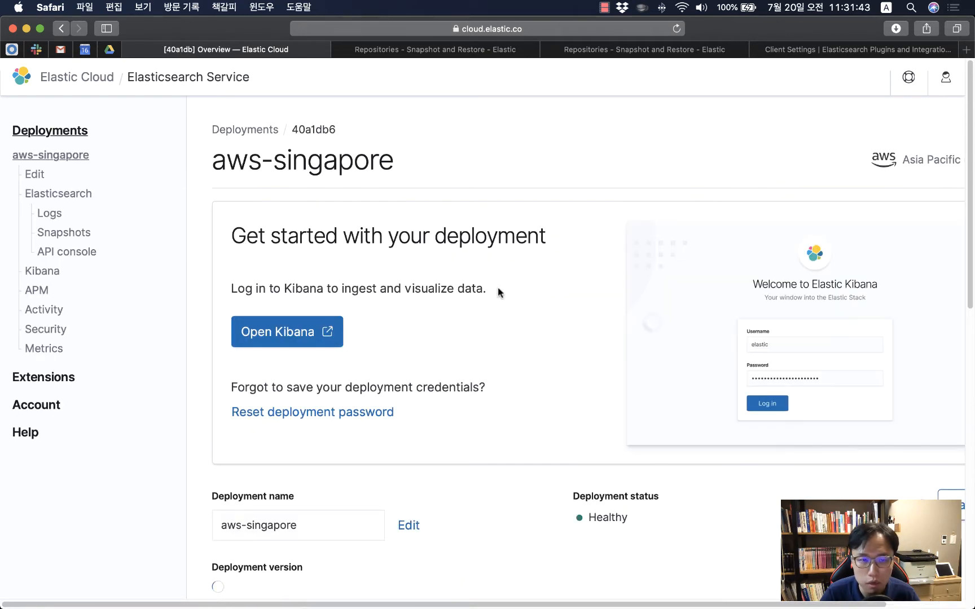
scroll(342, 370, "down", 2)
scroll(452, 348, "down", 3)
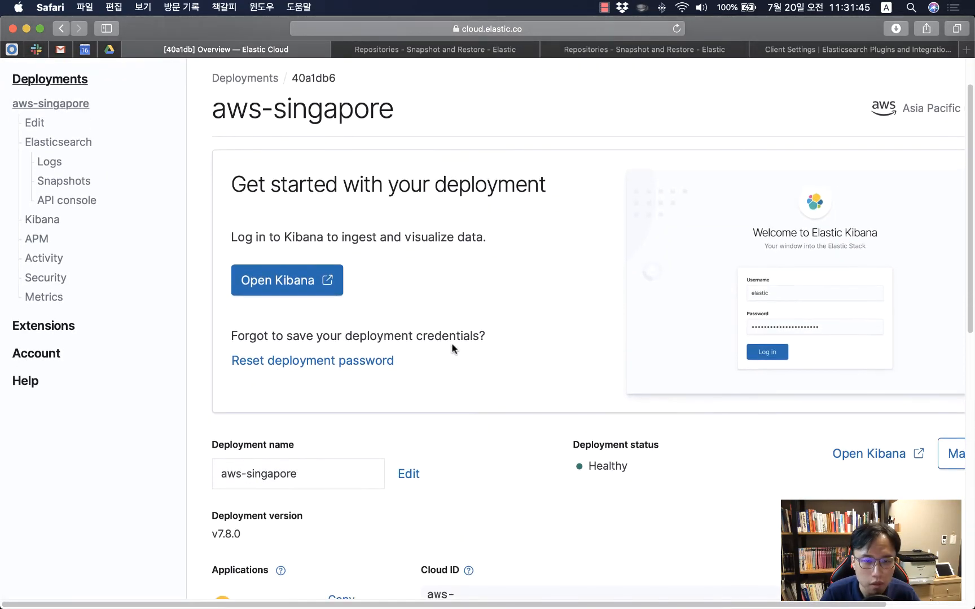
scroll(452, 348, "up", 2)
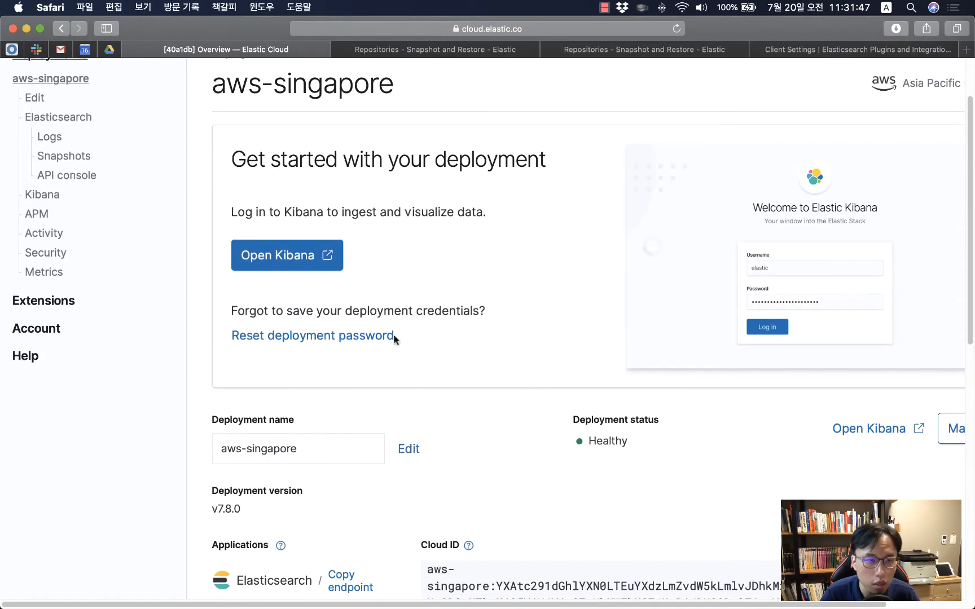
left_click(59, 114)
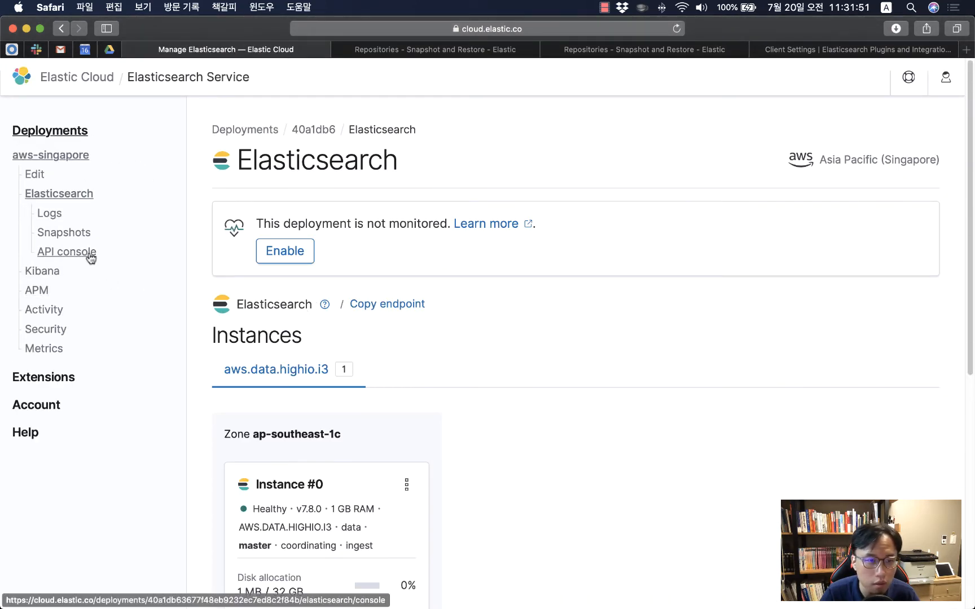
left_click(34, 176)
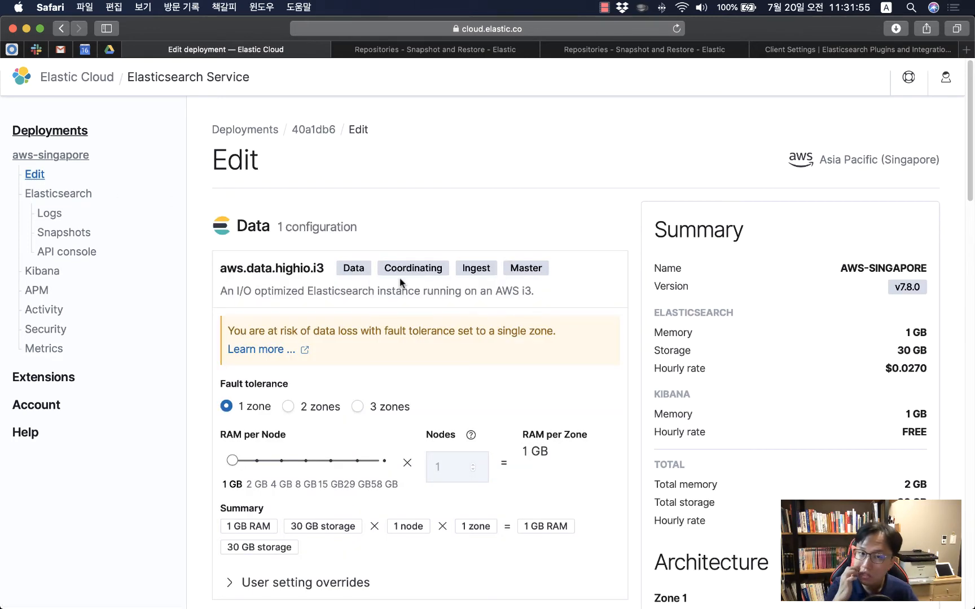
Expand and review the elasticsearch.yml user setting overrides, then return to the Snapshot and Restore repositories.
scroll(339, 438, "down", 1)
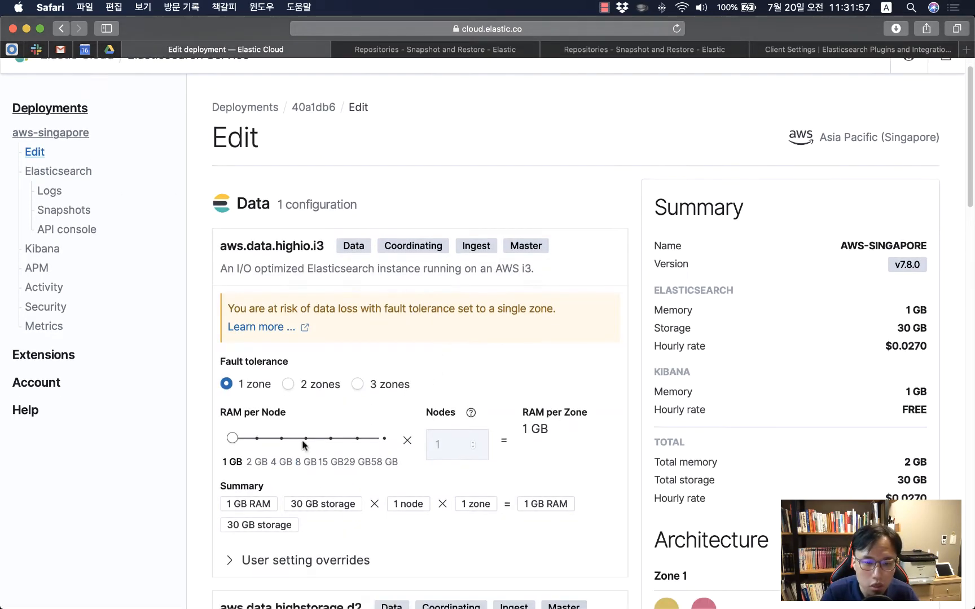
left_click(240, 561)
scroll(436, 539, "down", 15)
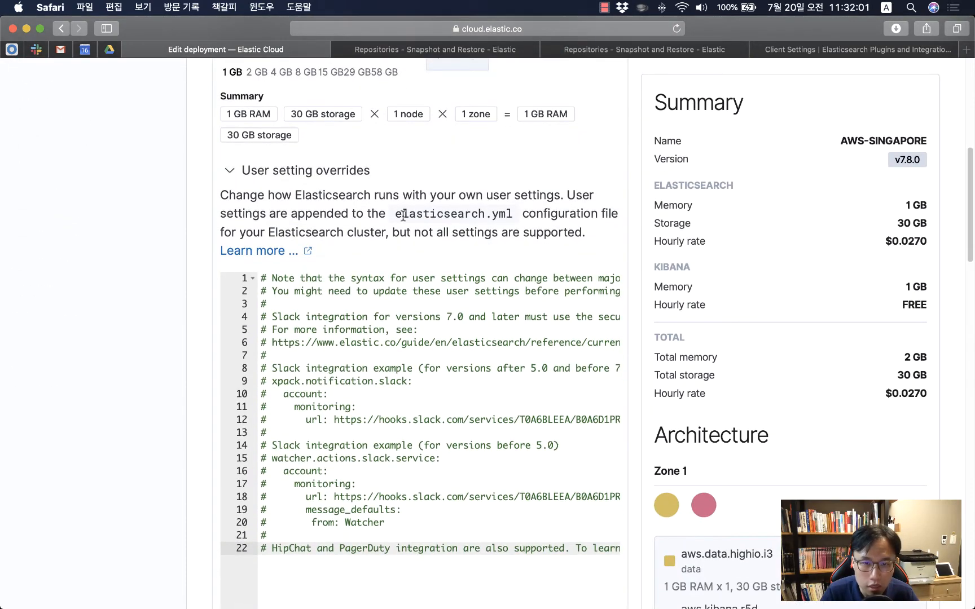
left_click_drag(398, 215, 520, 218)
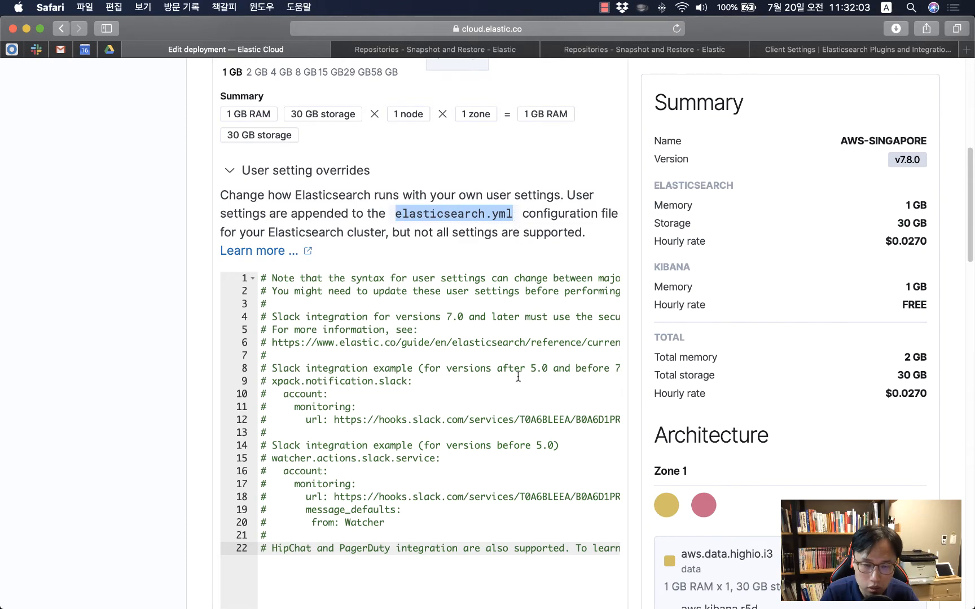
scroll(397, 528, "down", 2)
left_click(399, 526)
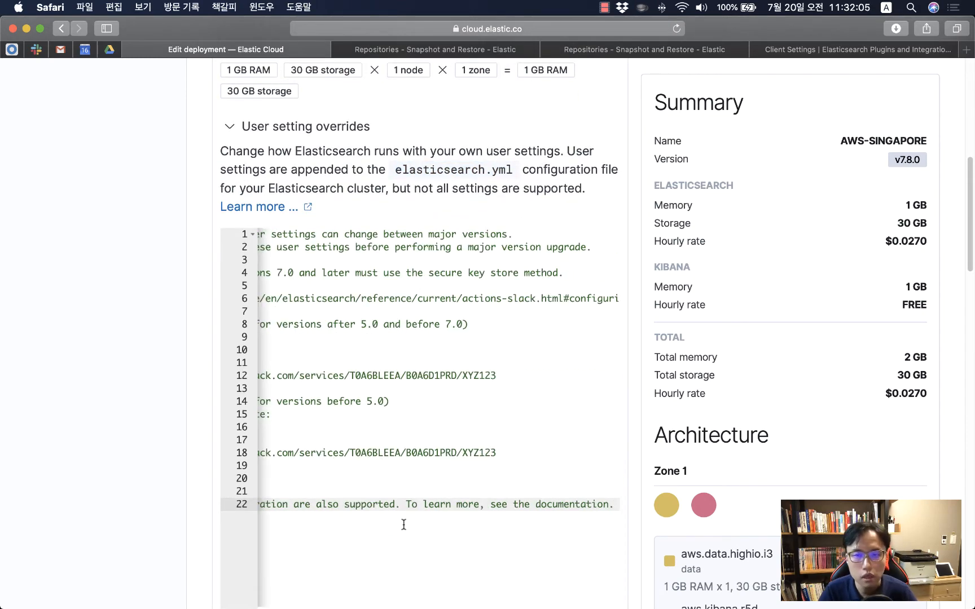
key("super+Left")
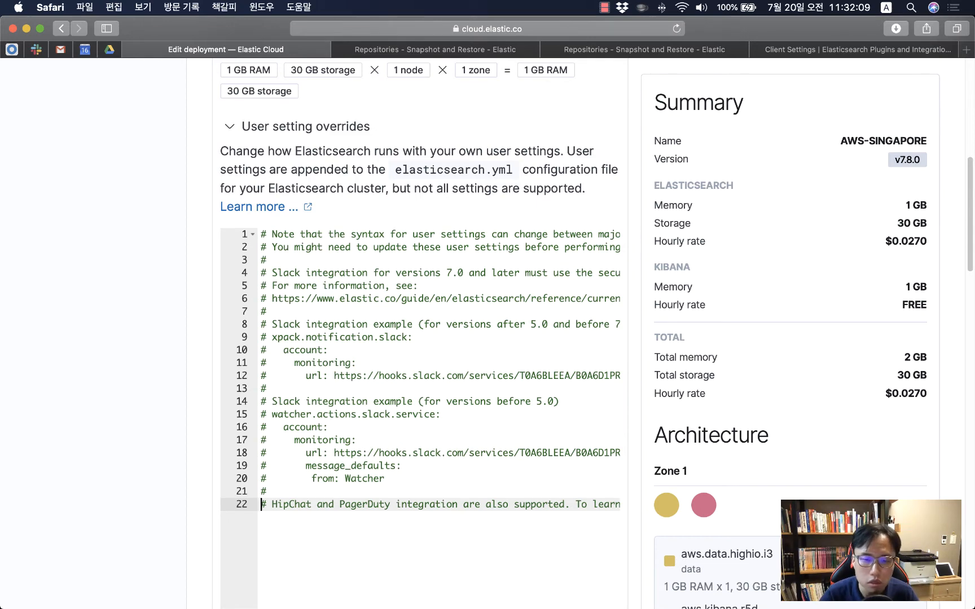
scroll(420, 338, "down", 1)
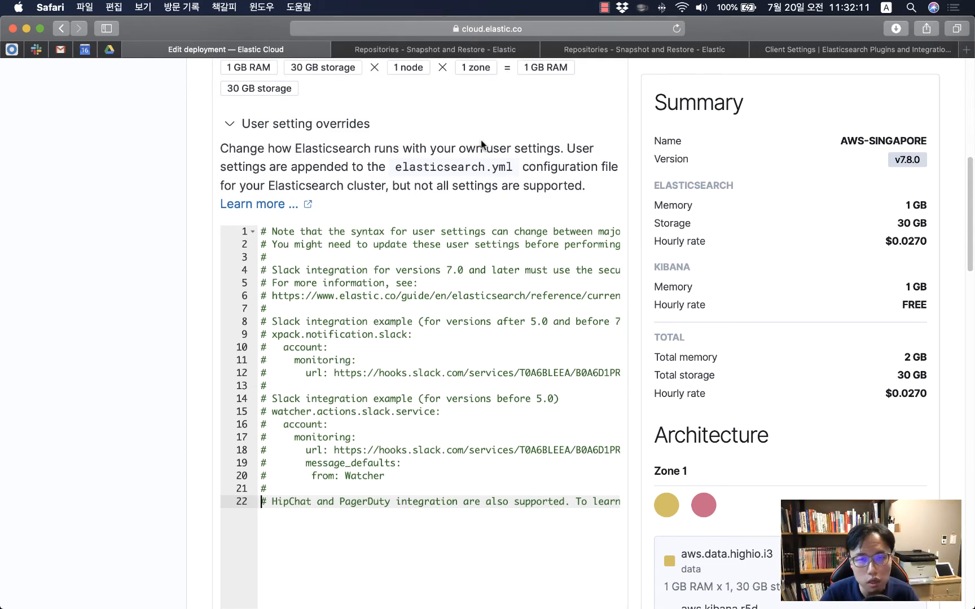
left_click(655, 52)
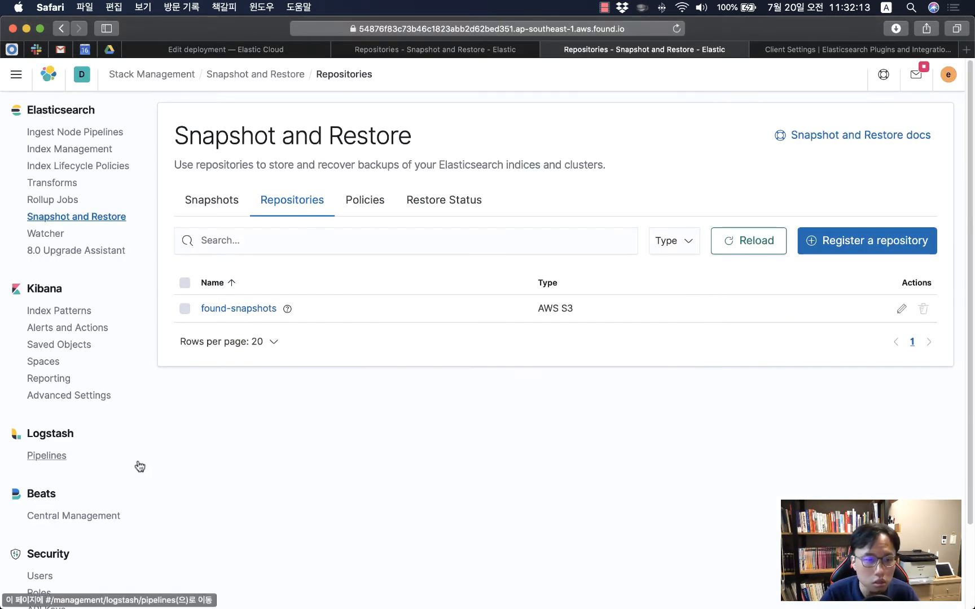
Open the Dev Tools console from Kibana's main navigation.
scroll(88, 462, "down", 2)
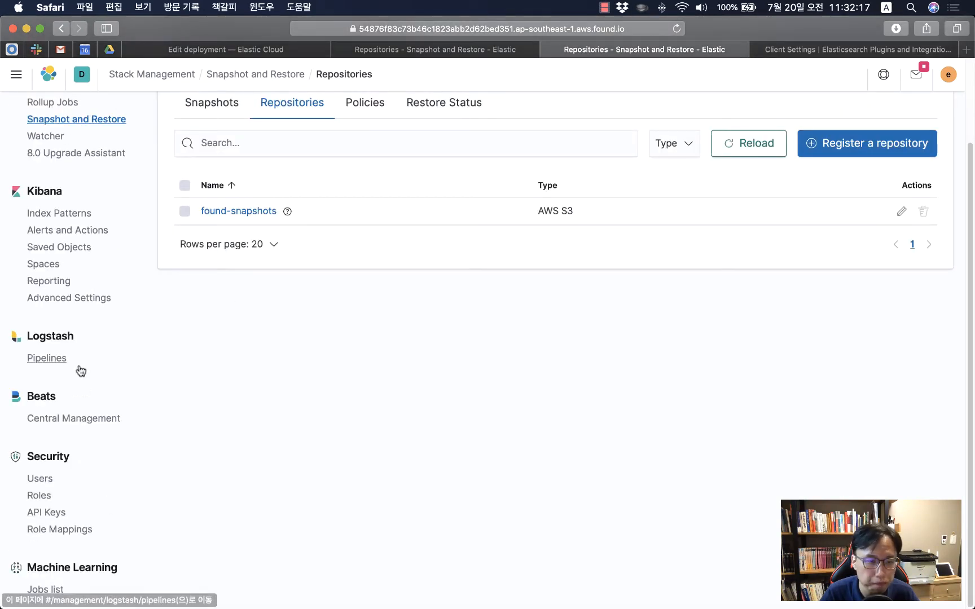
left_click(16, 75)
scroll(31, 567, "down", 3)
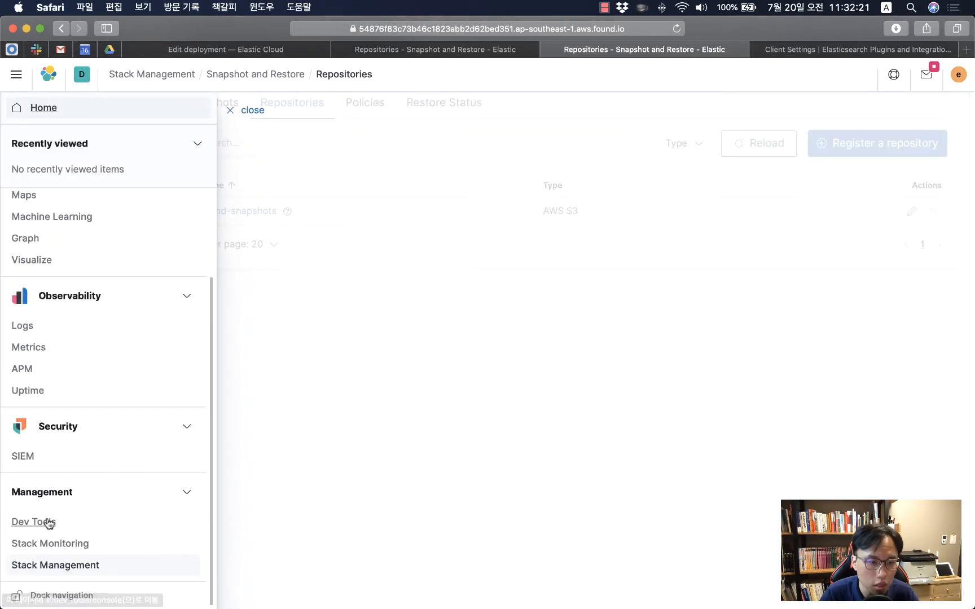
left_click(30, 523)
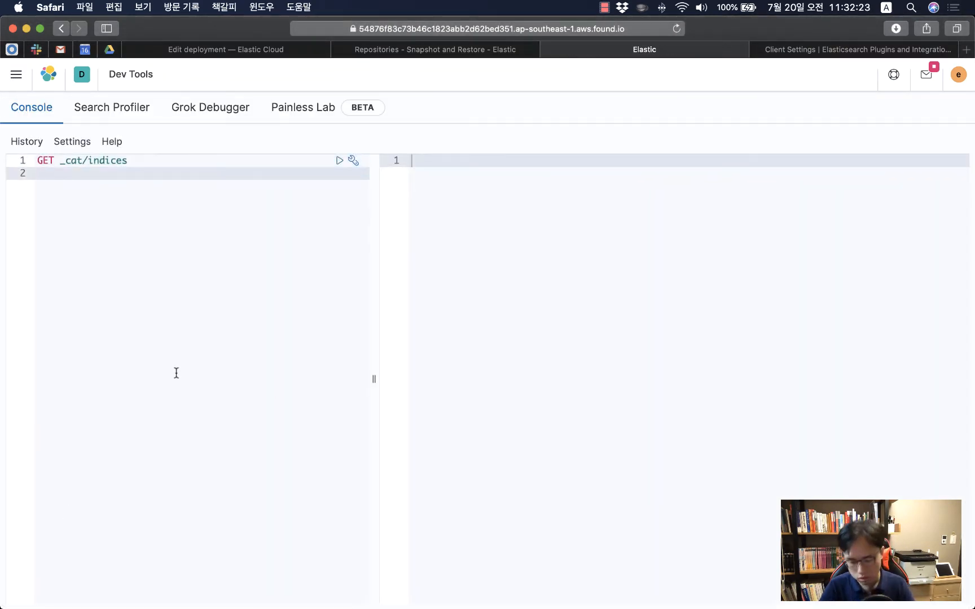
Run GET _cluster/settings and inspect the persistent and transient sections of the response.
key("Return")
type("GET _cl")
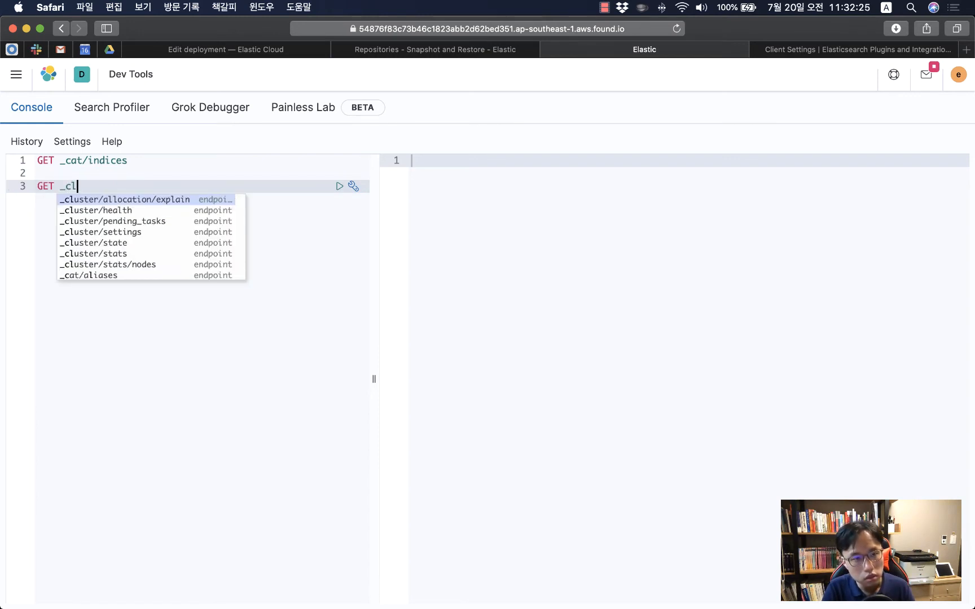
type("uster/s")
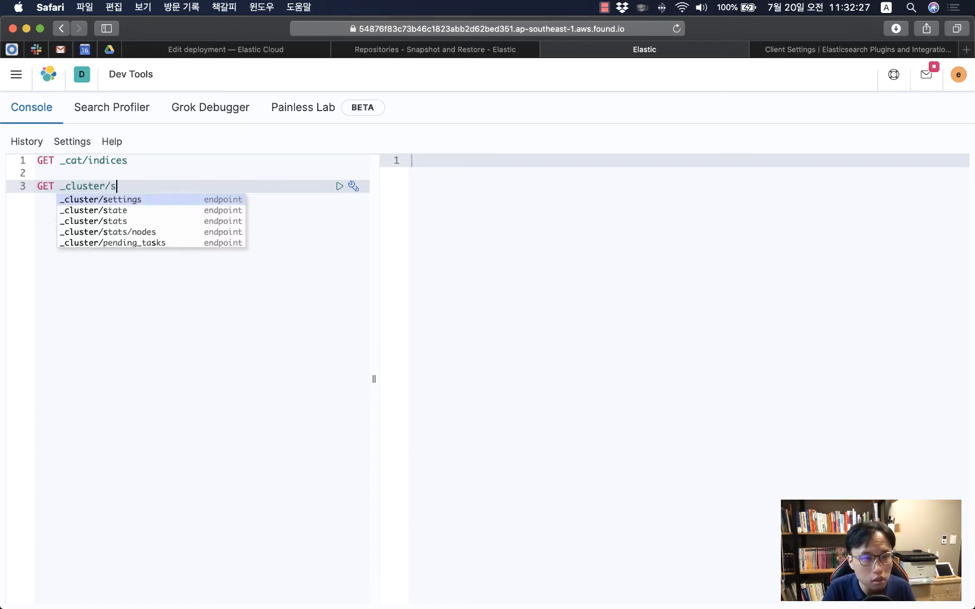
key("Return")
key("super+Return")
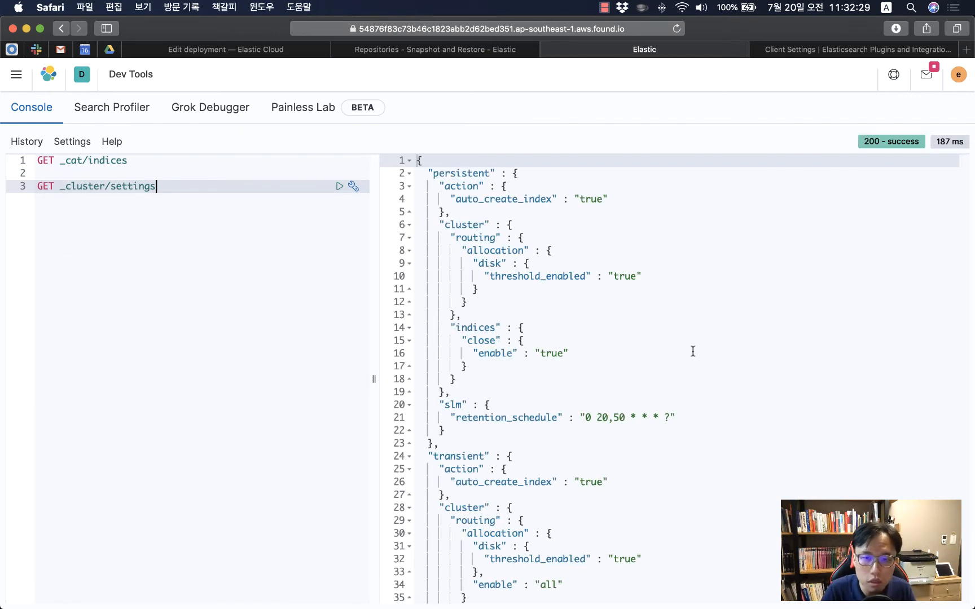
left_click(409, 174)
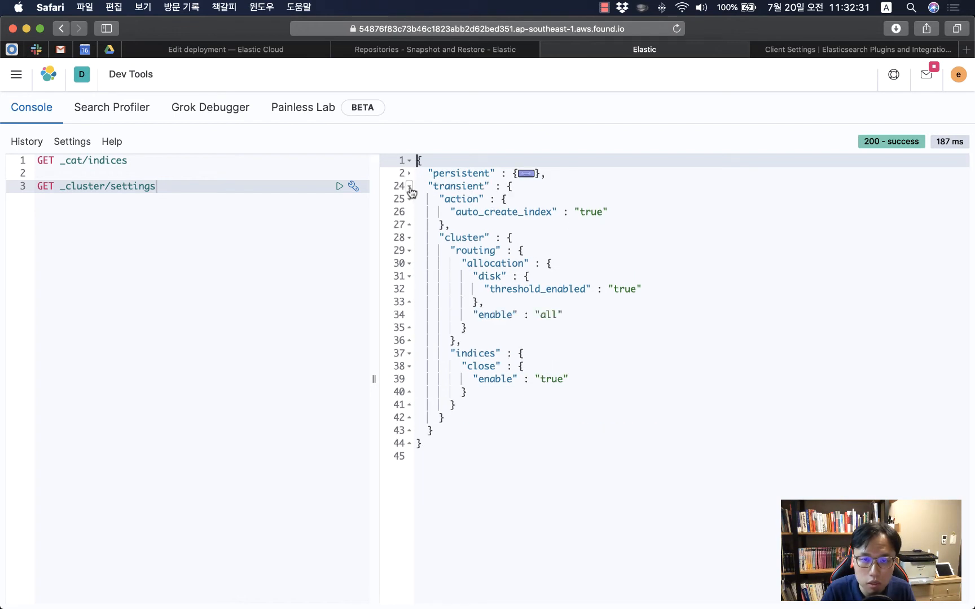
left_click(409, 187)
left_click(410, 175)
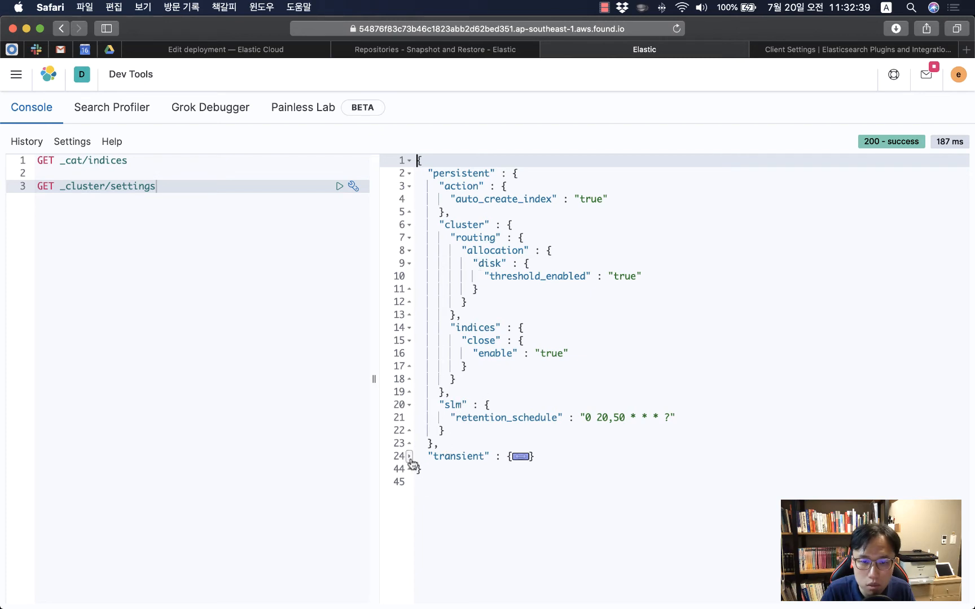
left_click(409, 456)
scroll(513, 472, "down", 5)
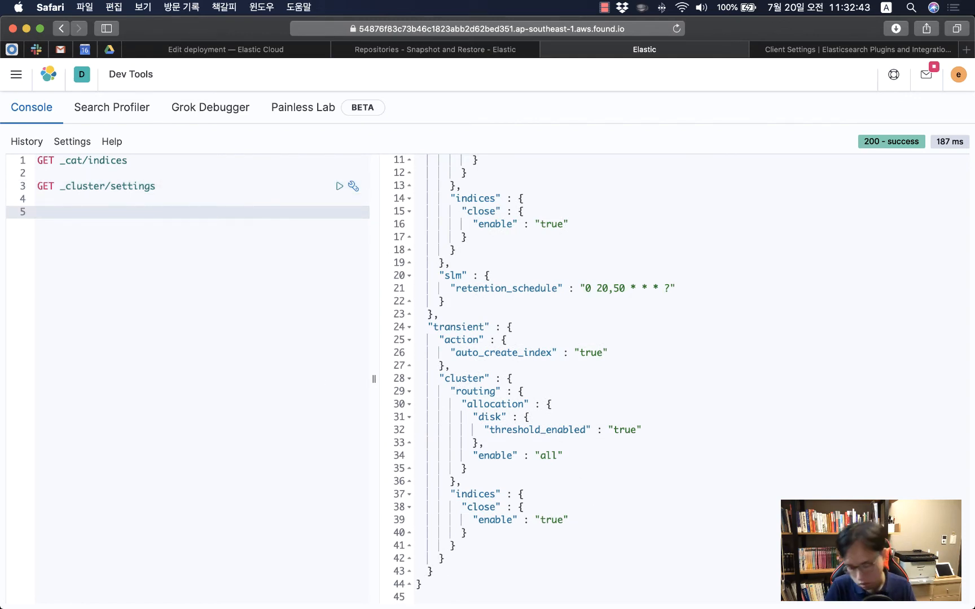
Start a PUT _cluster/settings request with a persistent block in its body.
type("pu")
key("Return")
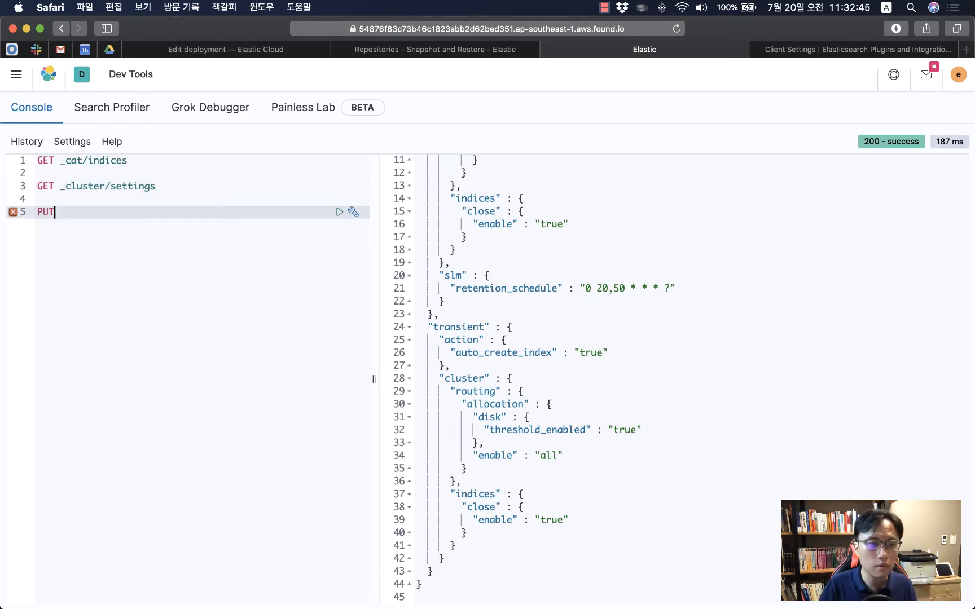
type("_clu")
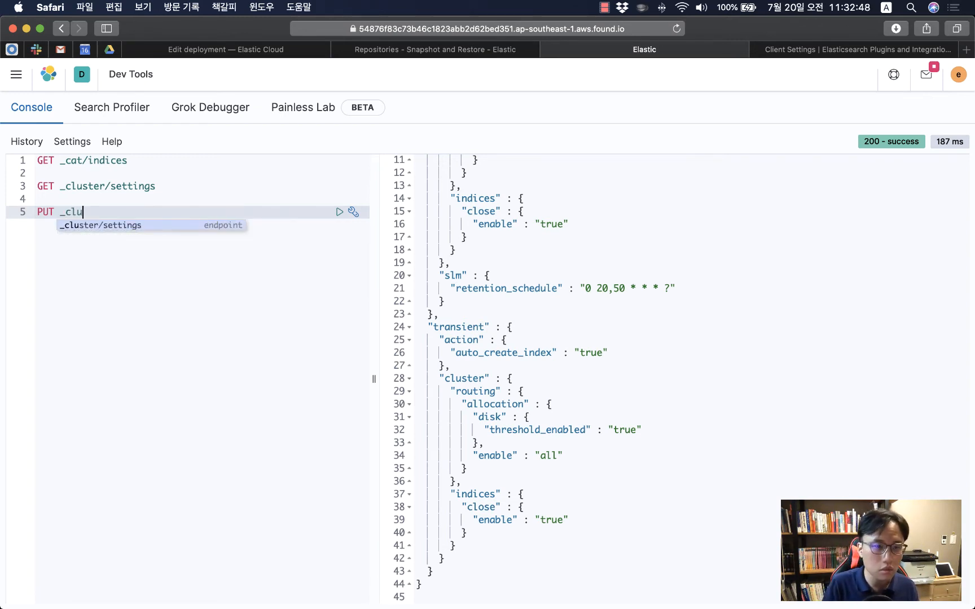
key("Return")
key("Return")
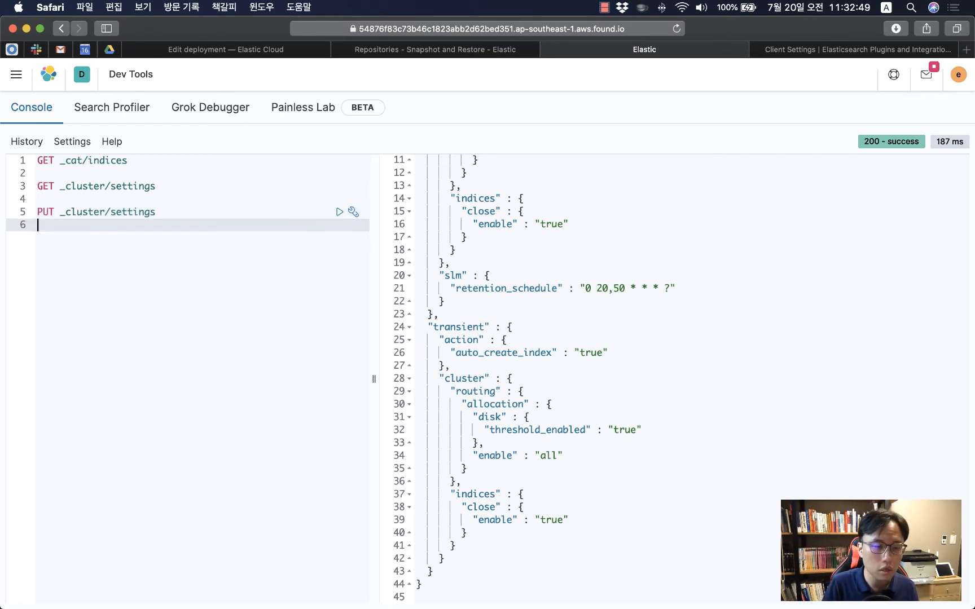
type("{")
key("Return")
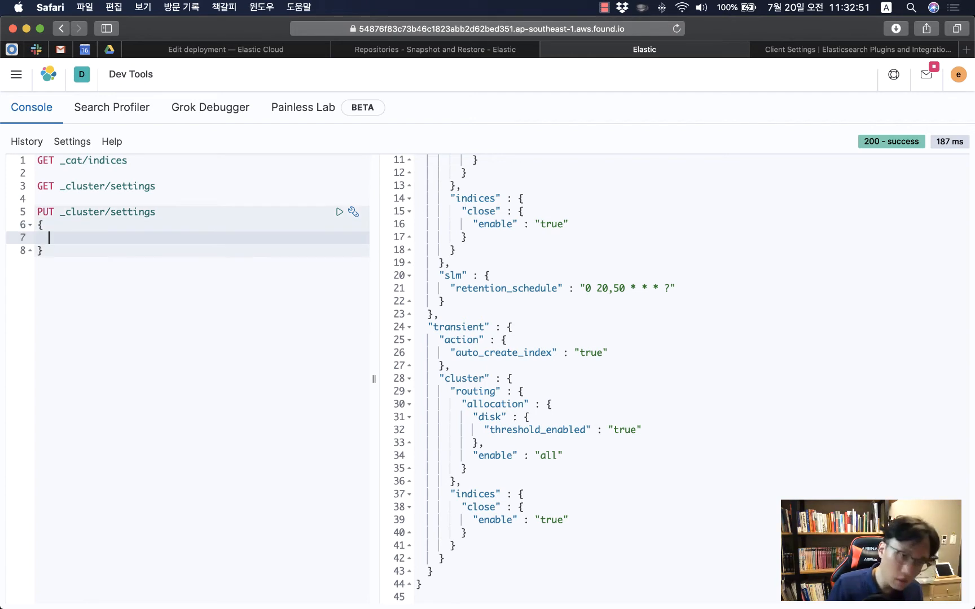
type("per")
key("Return")
key("Return")
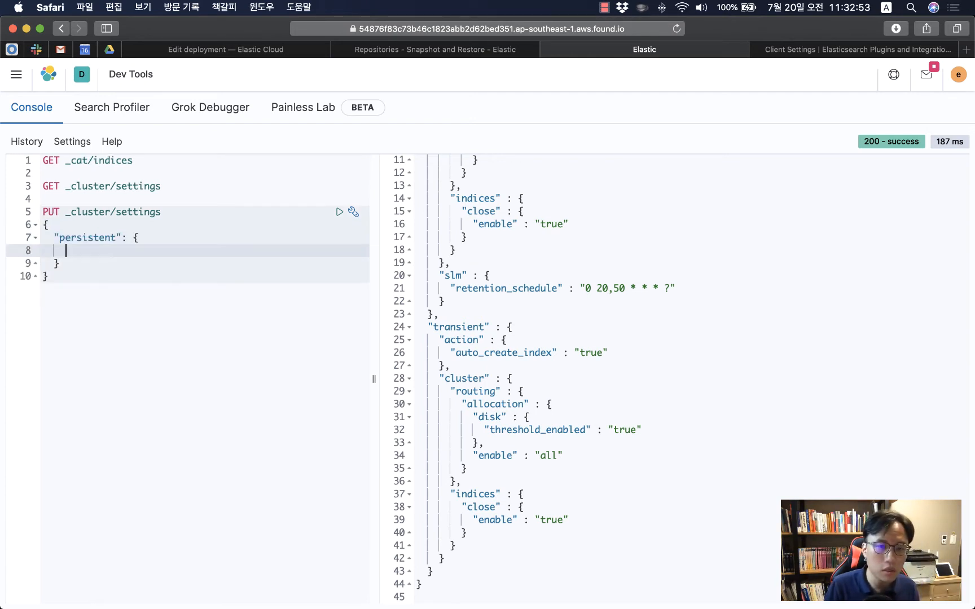
Fold and unfold the persistent and transient sections of the settings response.
scroll(610, 302, "up", 3)
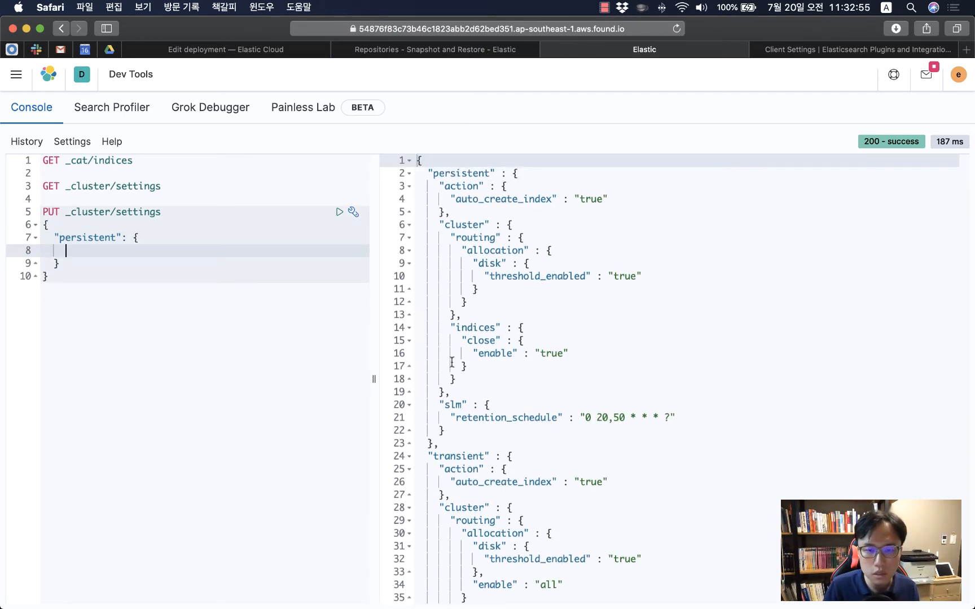
left_click(409, 457)
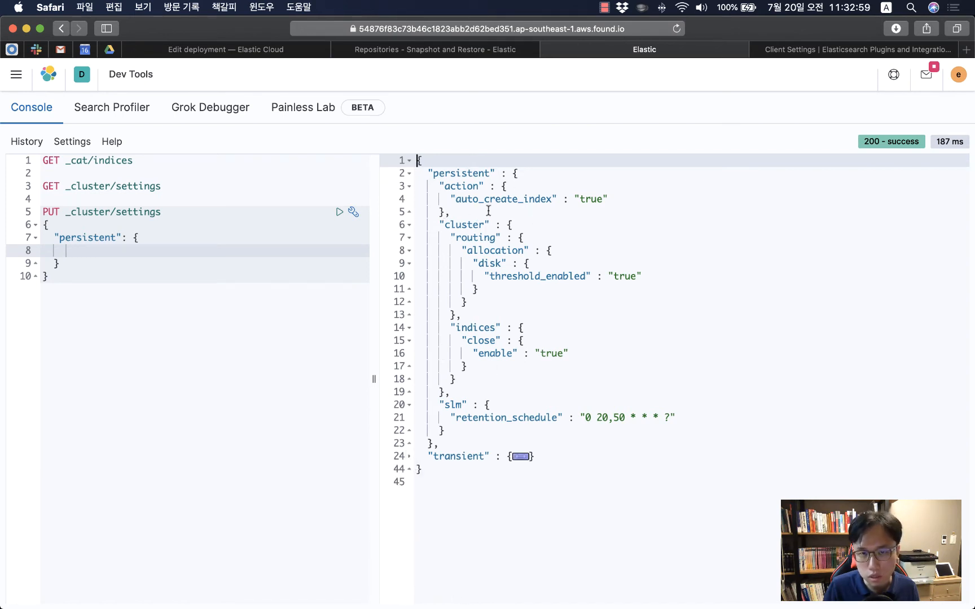
left_click(409, 173)
triple_click(462, 174)
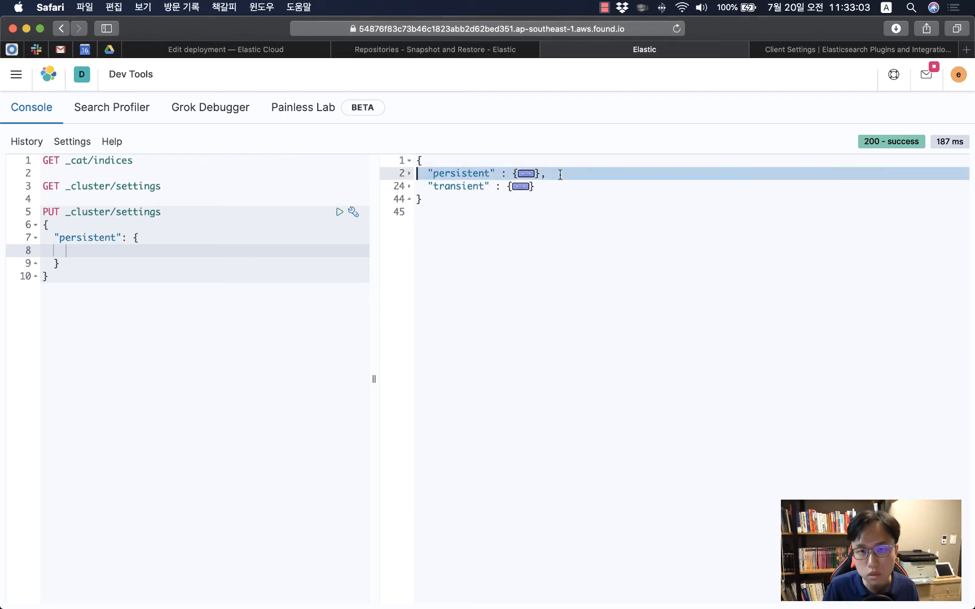
left_click(478, 186)
double_click(478, 186)
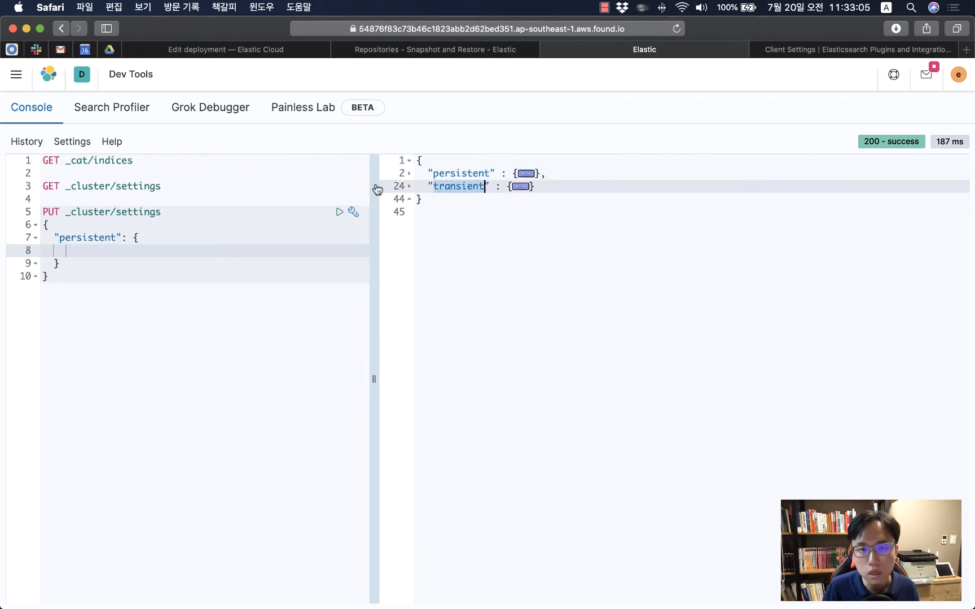
left_click(408, 186)
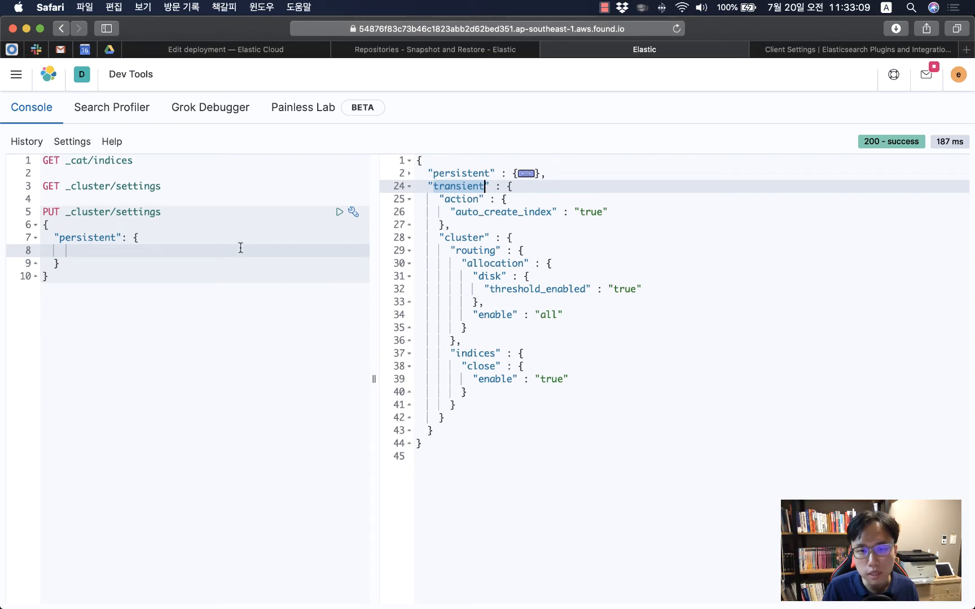
Copy s3.client.default.access_key from the docs and paste it quoted into the request body.
key("super+Tab")
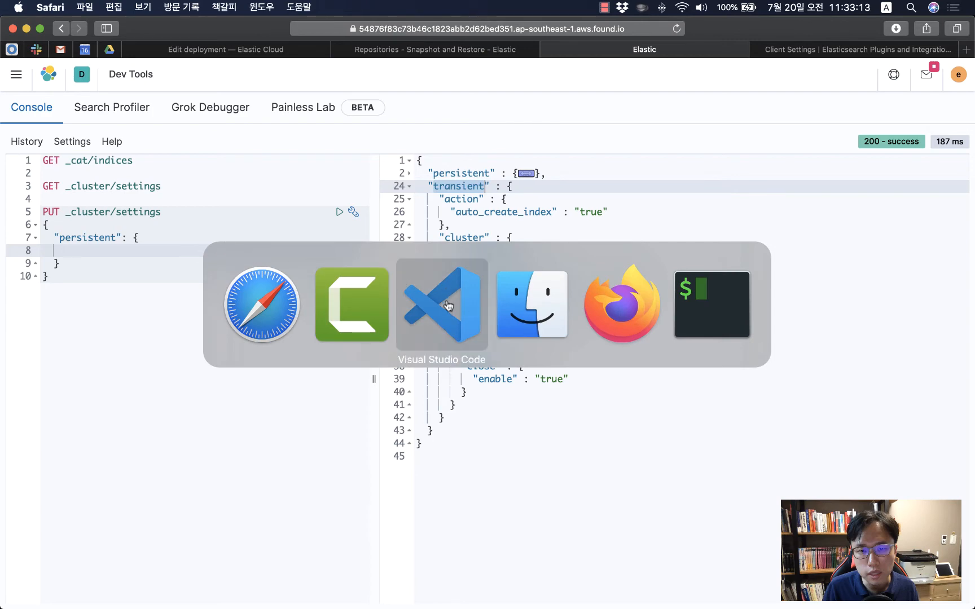
key("Escape")
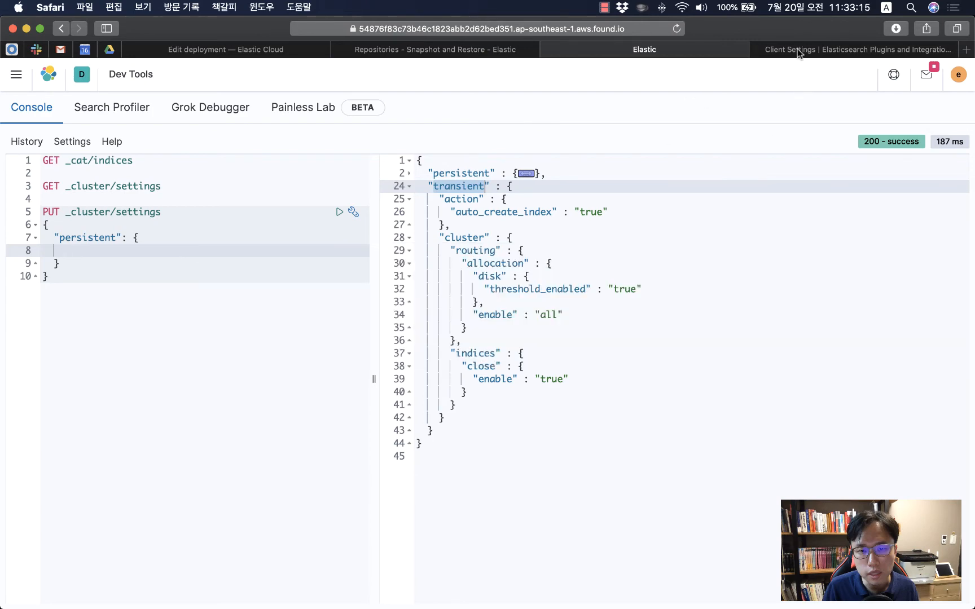
left_click(806, 50)
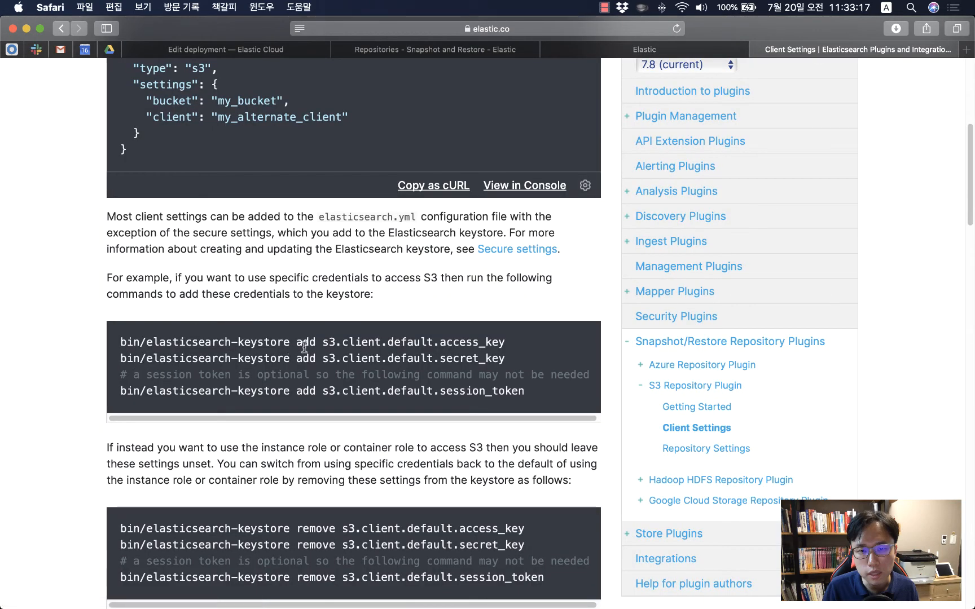
left_click_drag(322, 342, 506, 343)
key("super+c")
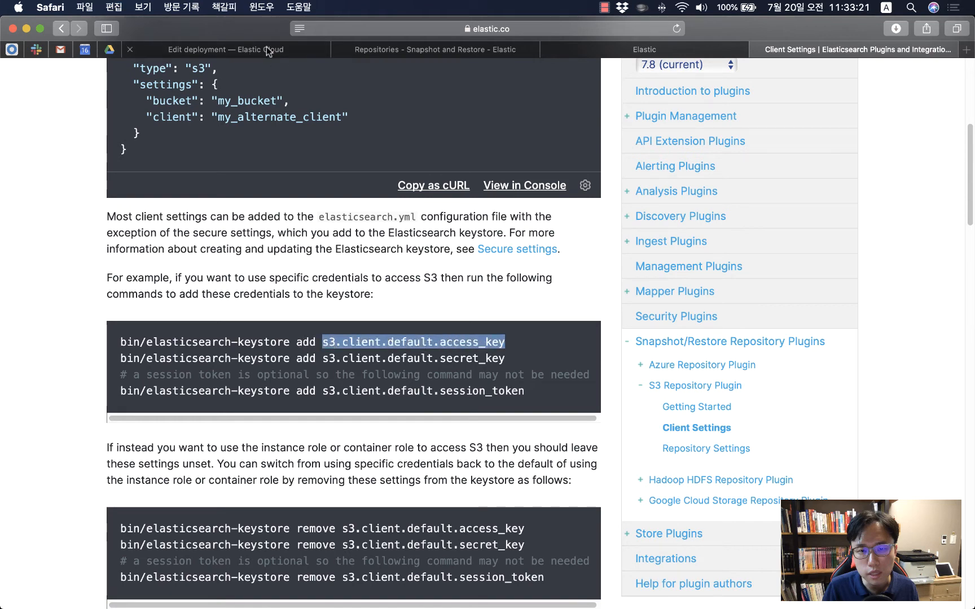
left_click(603, 52)
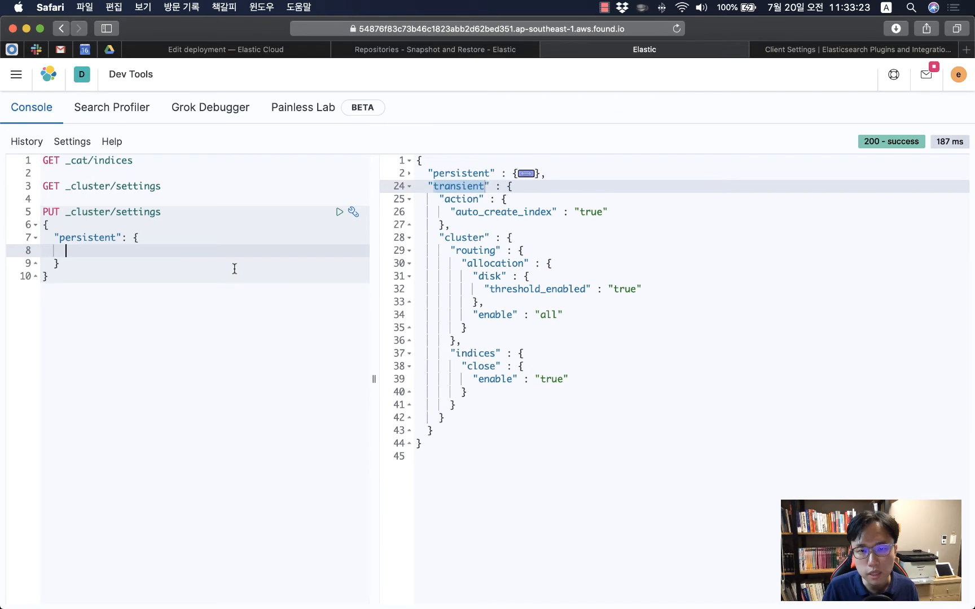
type("\"")
key("super+v")
type("\" :")
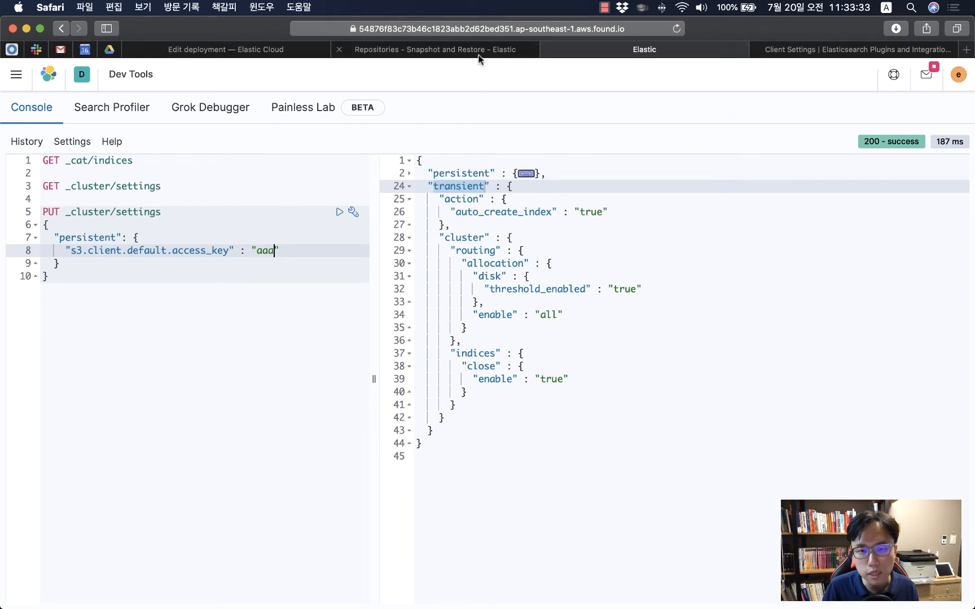
Place the cursor at the end of the deployment's user setting overrides, then bring up the AWS console.
left_click(271, 51)
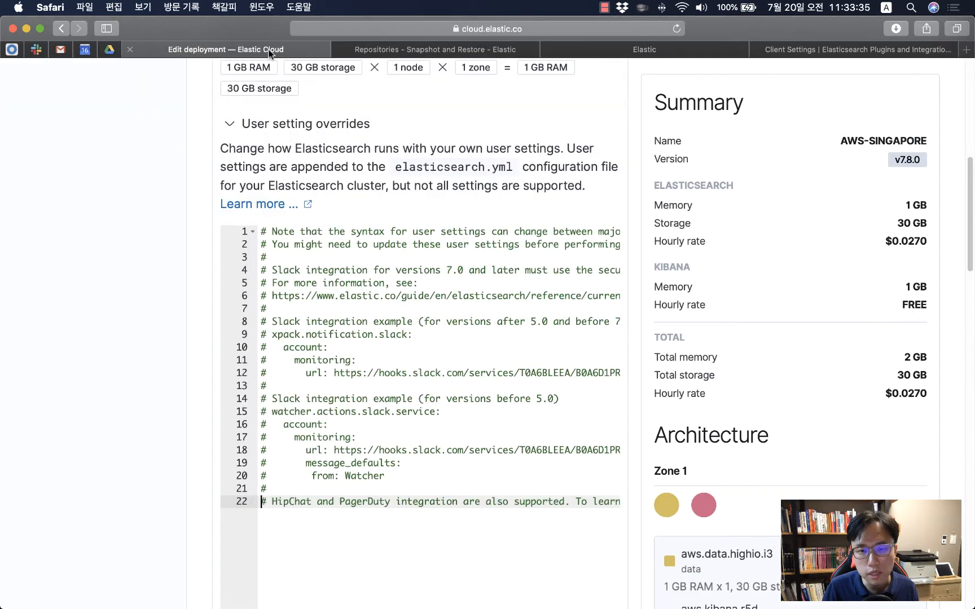
left_click(454, 541)
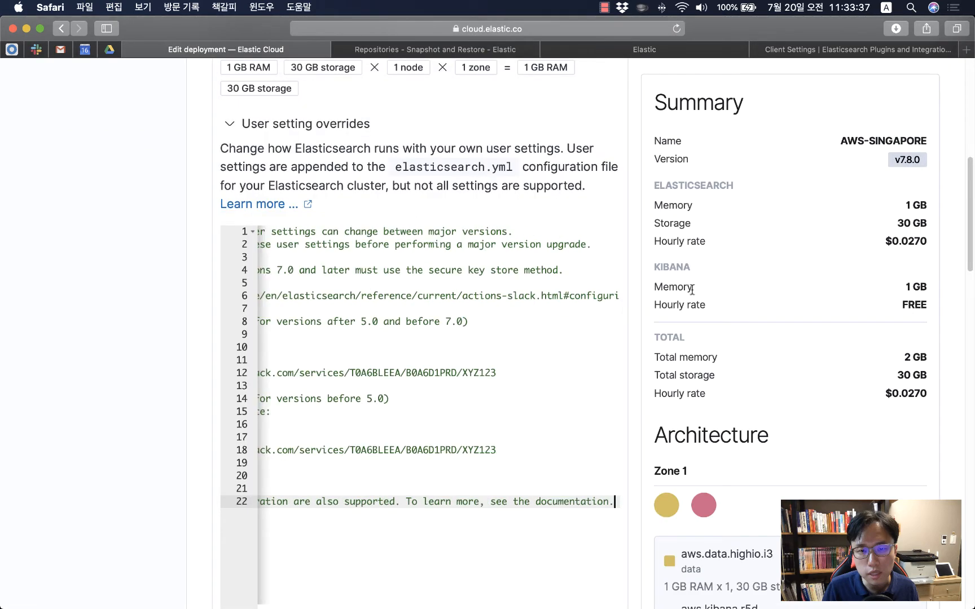
key("super+Tab")
key("super+Tab")
key("super+Tab")
key("super+Tab")
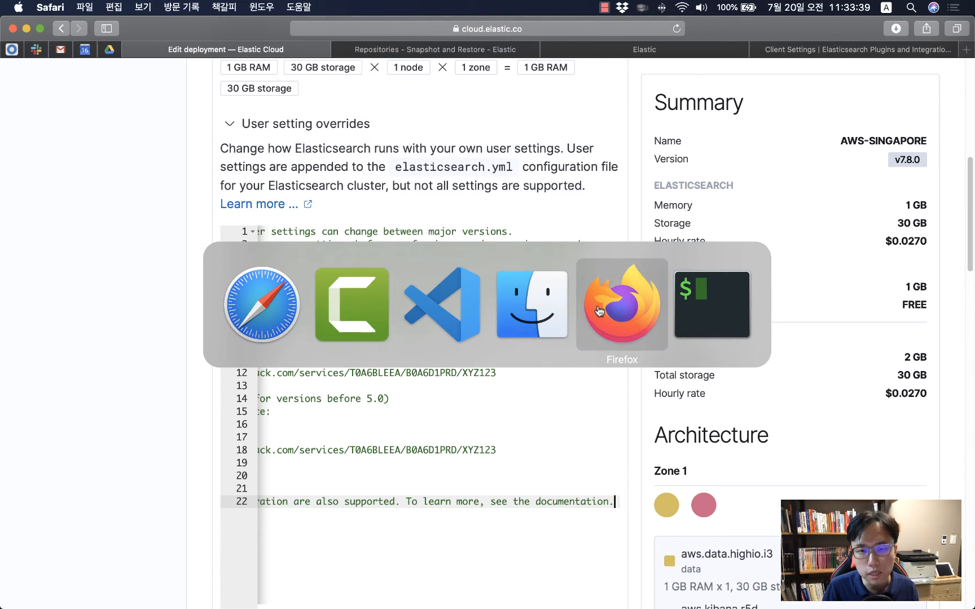
left_click(208, 25)
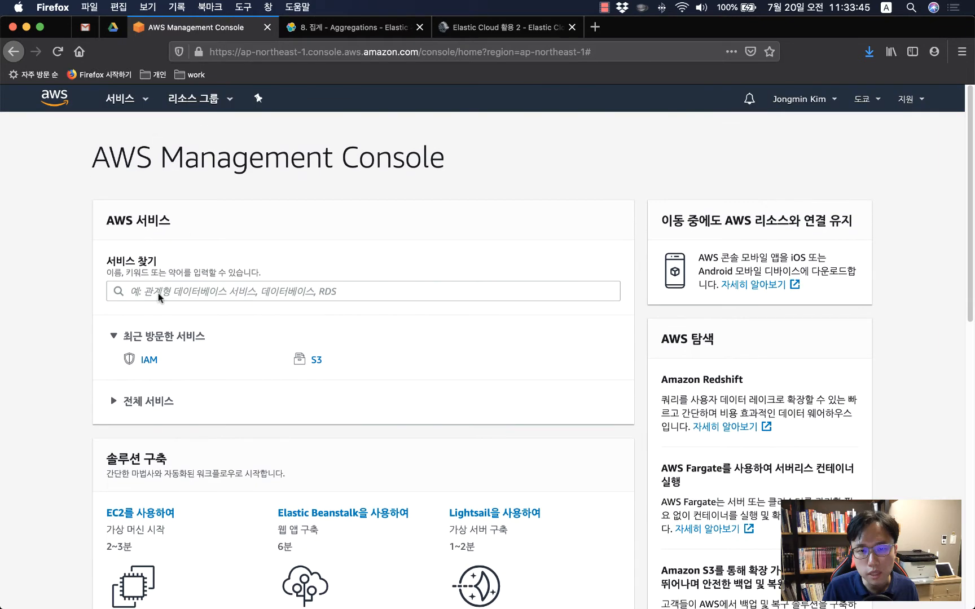
Open IAM from recently visited services and show its Users list.
left_click(149, 360)
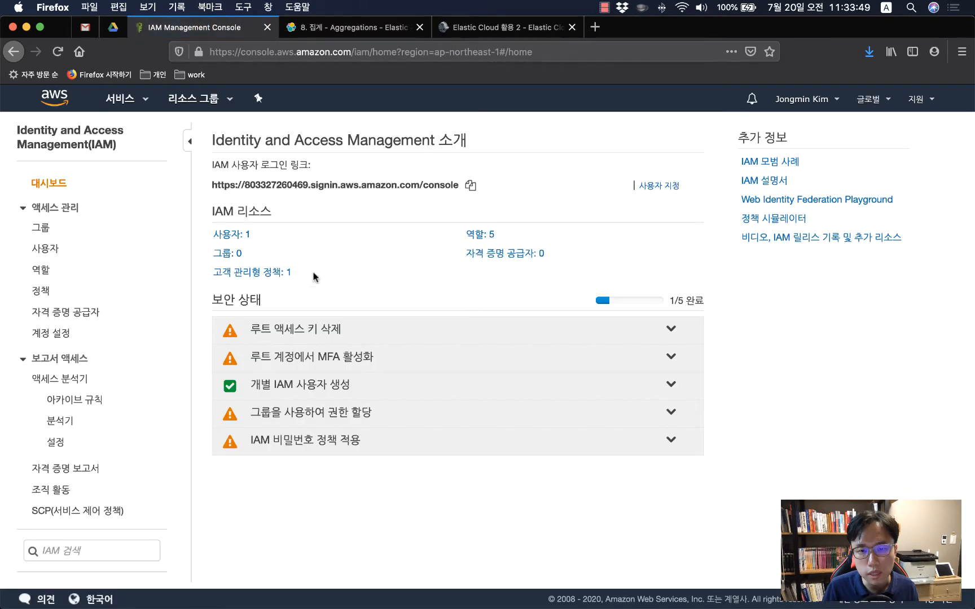
left_click(226, 234)
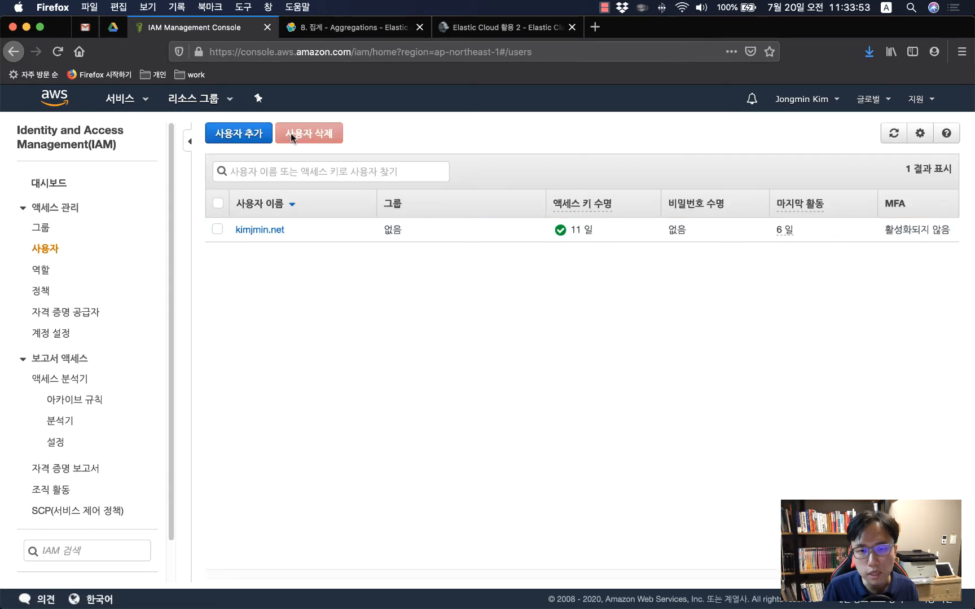
Add a new IAM user named elastic-cloud-snapshot with programmatic access.
left_click(229, 132)
left_click(418, 242)
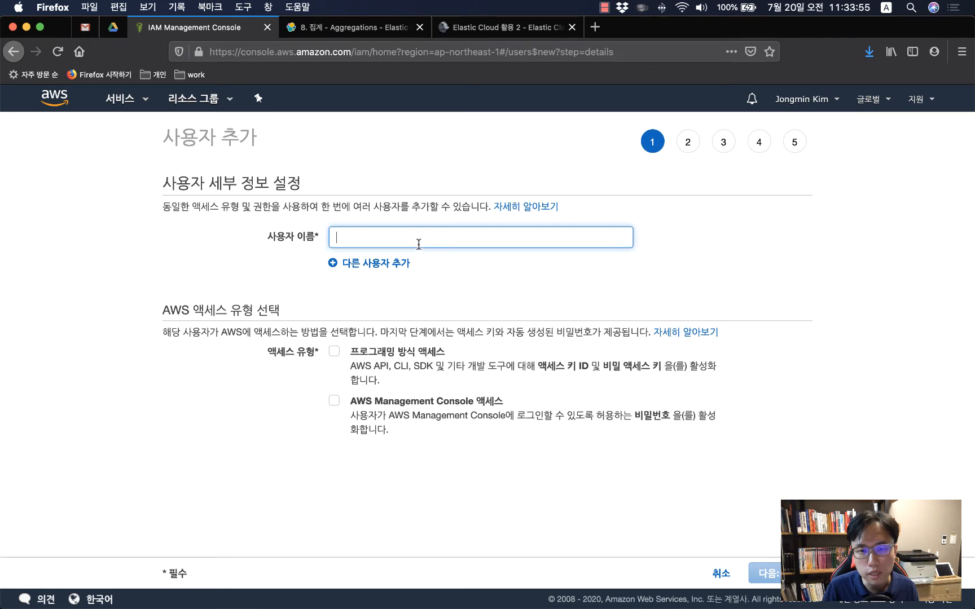
type("ela")
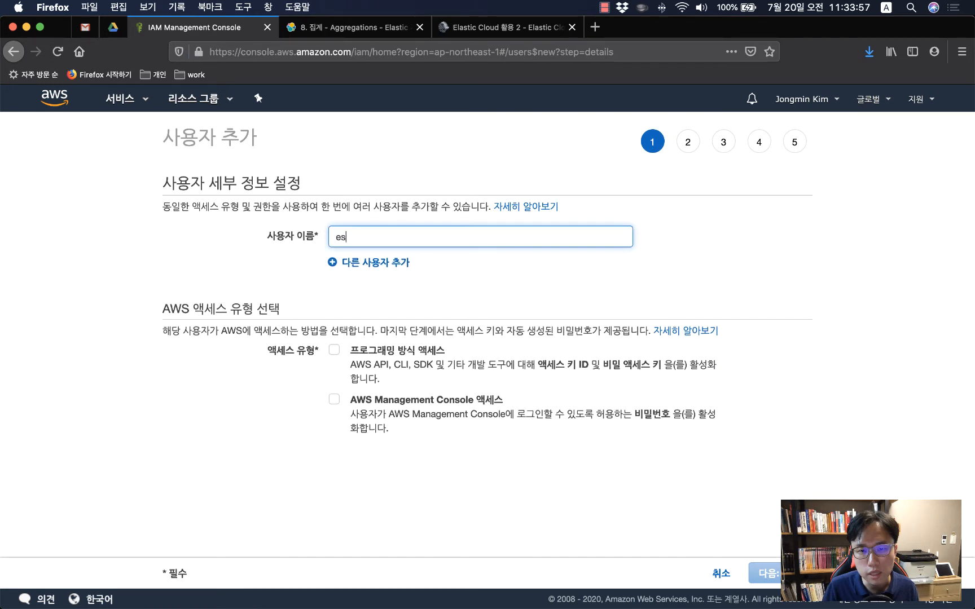
type("stic-cloud-snapshot")
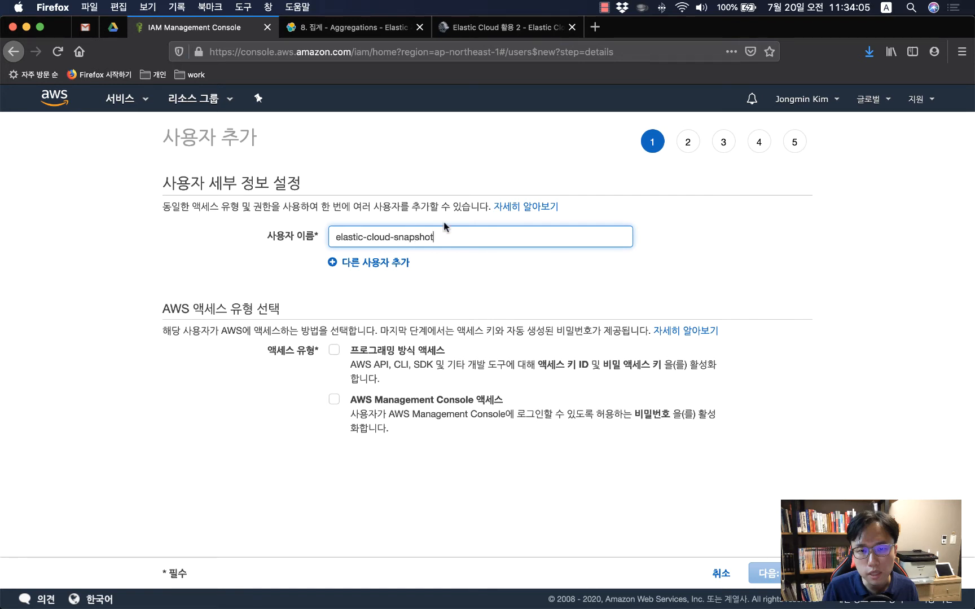
left_click(335, 350)
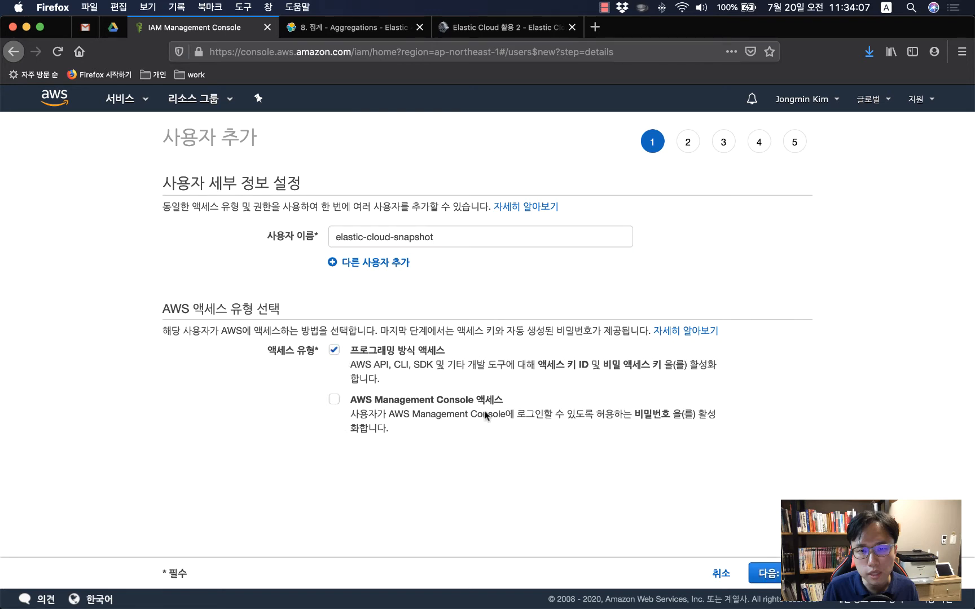
left_click(767, 573)
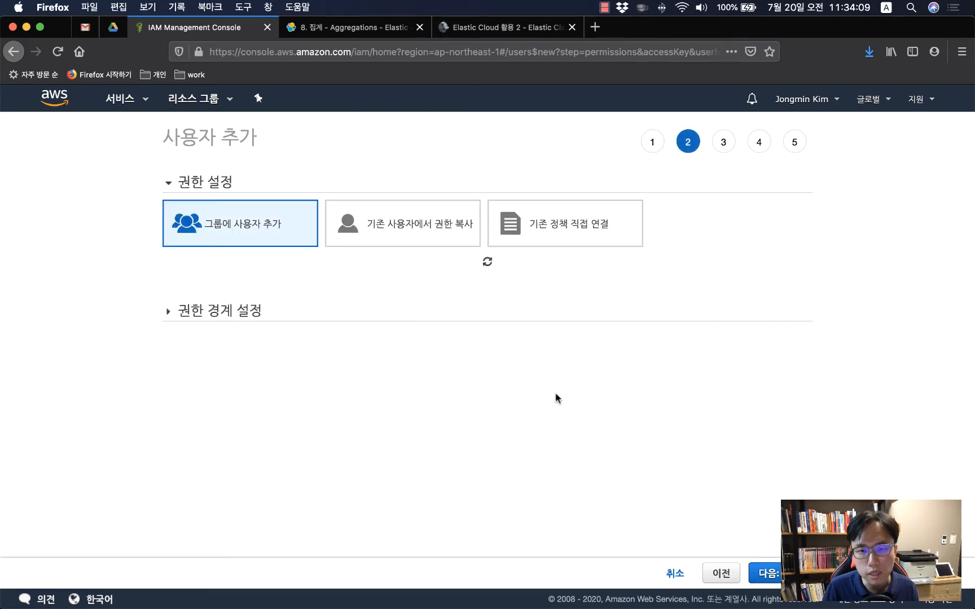
Attach the AmazonS3FullAccess policy directly, skip tags, and create the user.
left_click(568, 225)
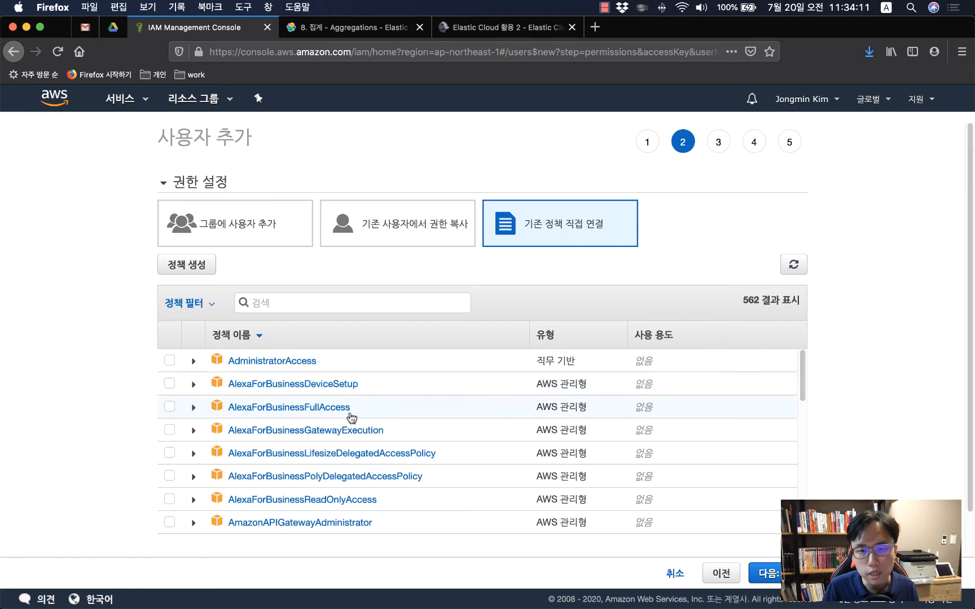
left_click(331, 297)
type("s3")
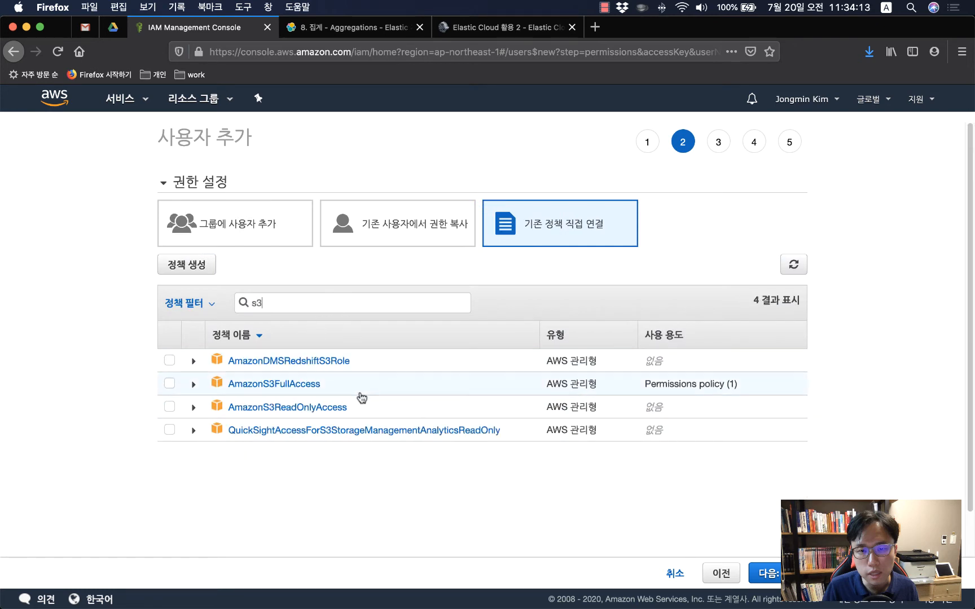
left_click(169, 384)
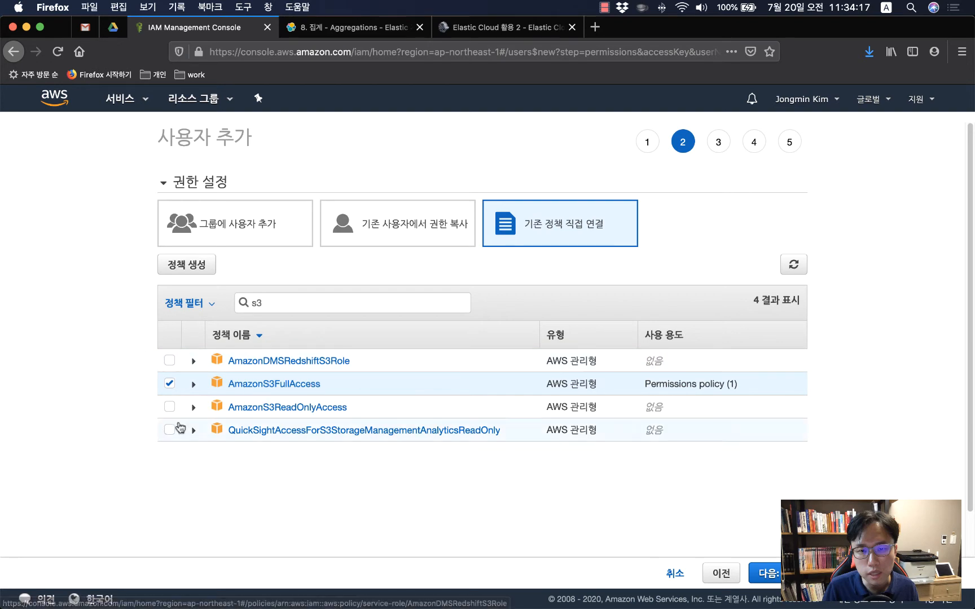
left_click(784, 573)
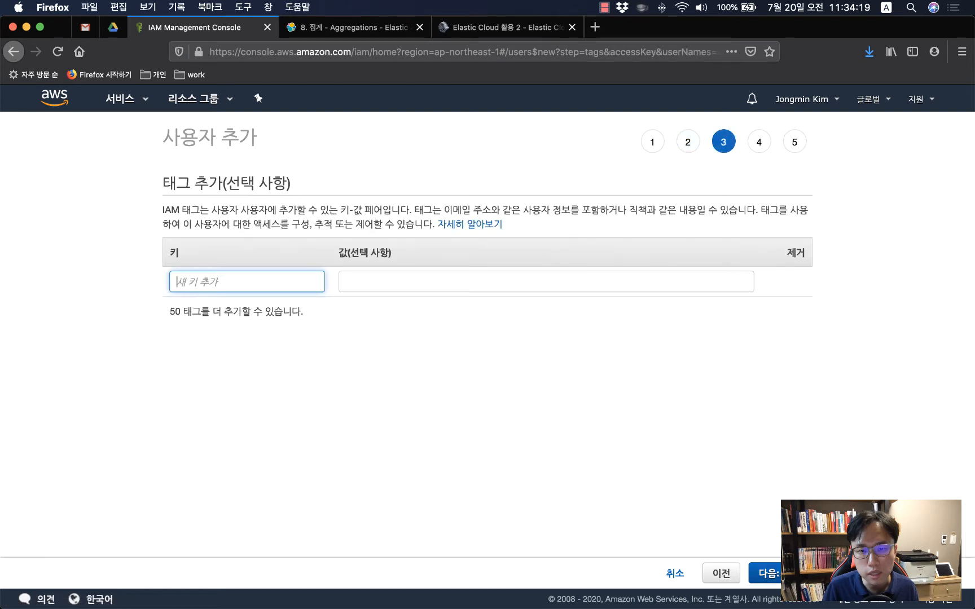
left_click(777, 571)
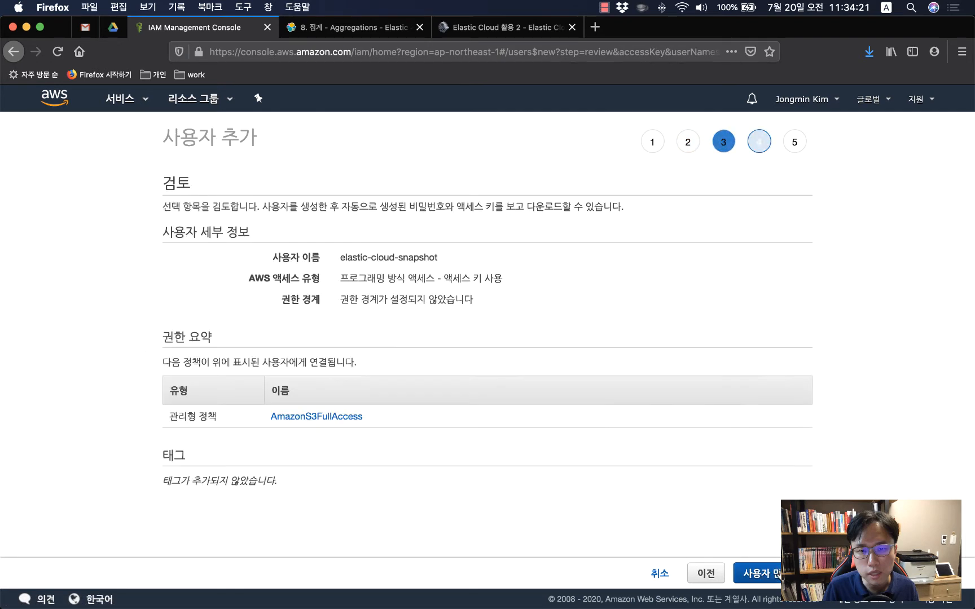
left_click(784, 573)
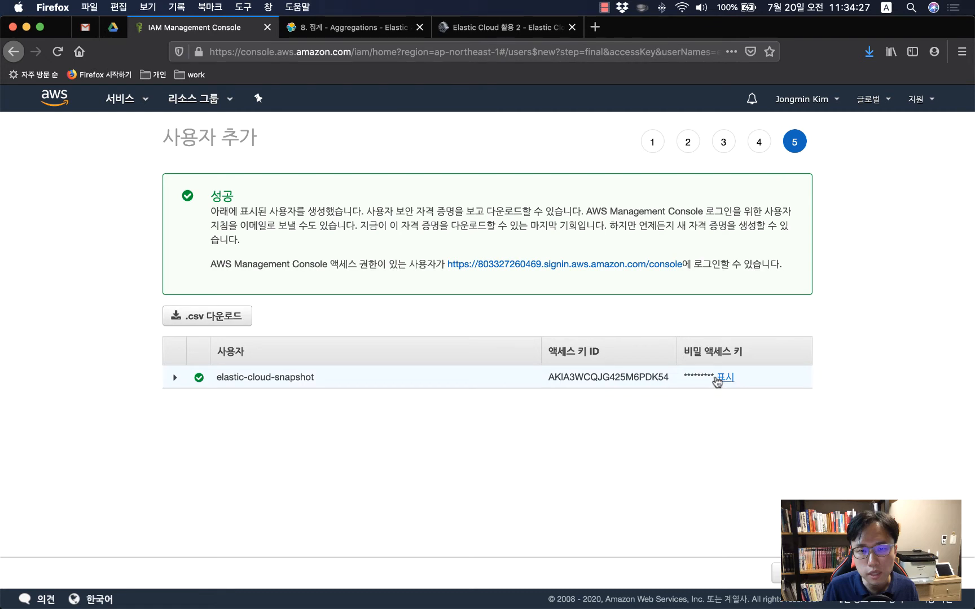
Reveal the new user's secret access key and paste it under an aws label in the VS Code notes.
left_click(720, 378)
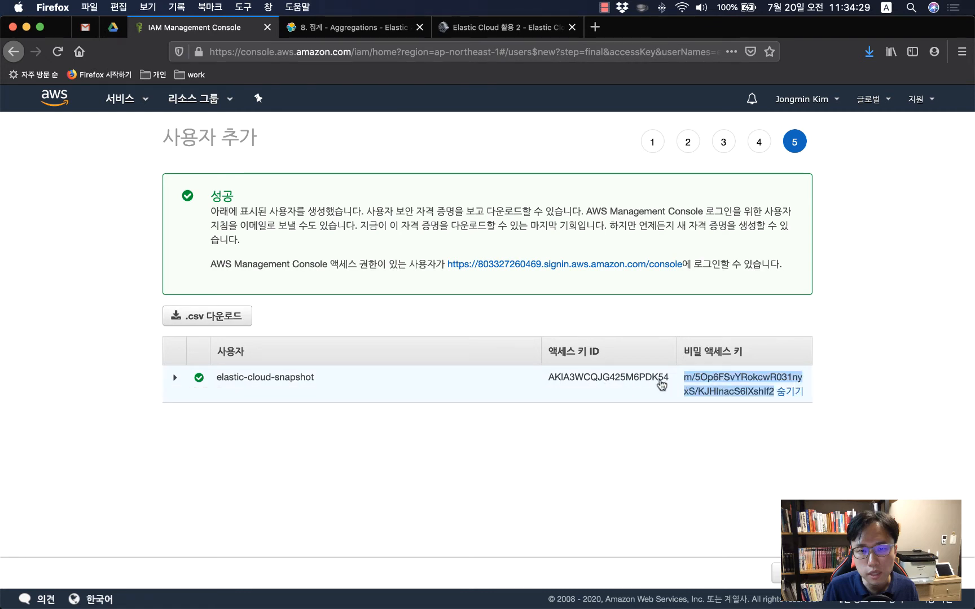
key("super+Tab")
key("super+Tab")
key("super+Tab")
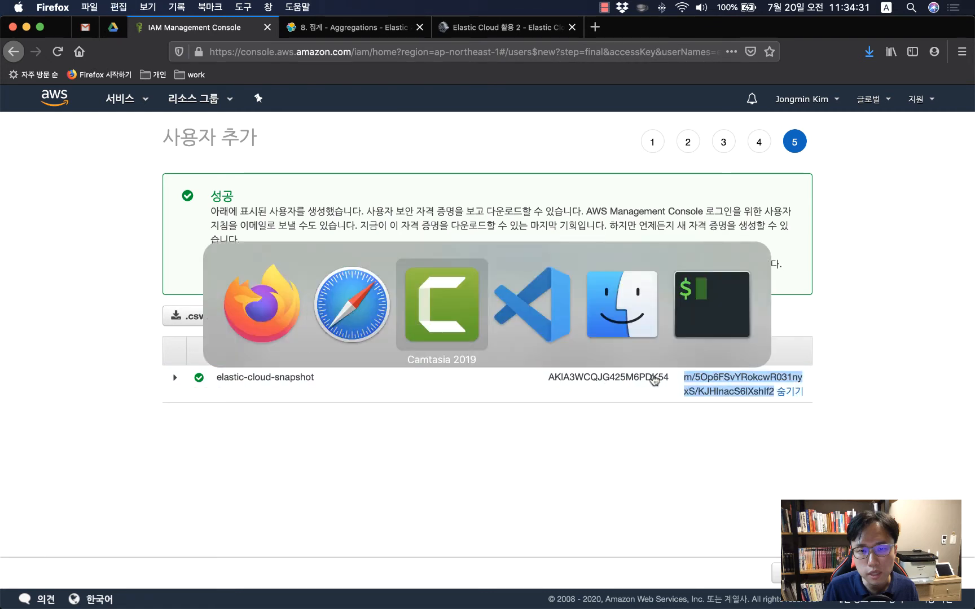
key("Down")
key("Down")
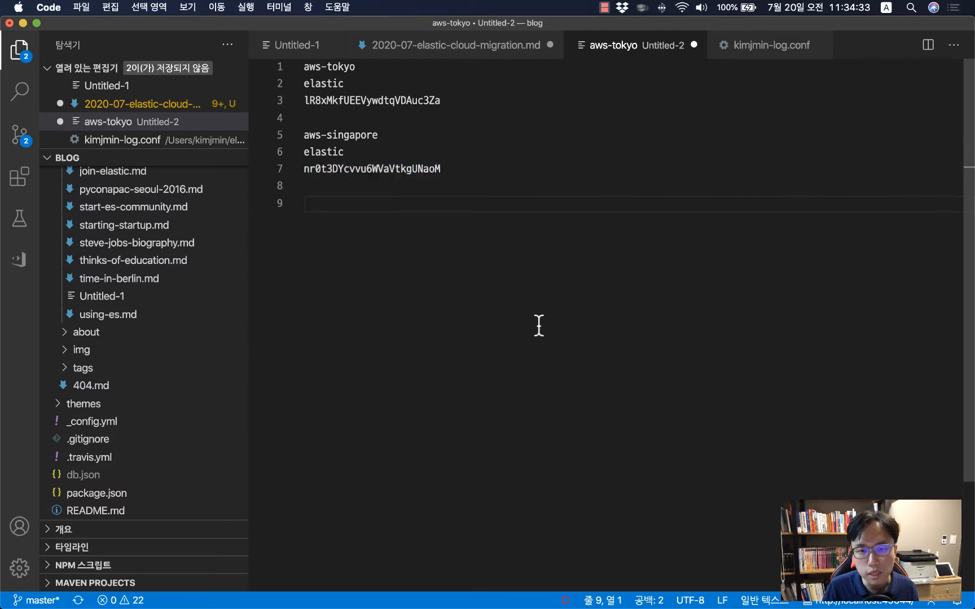
type("aws")
key("Return")
key("super+v")
key("Up")
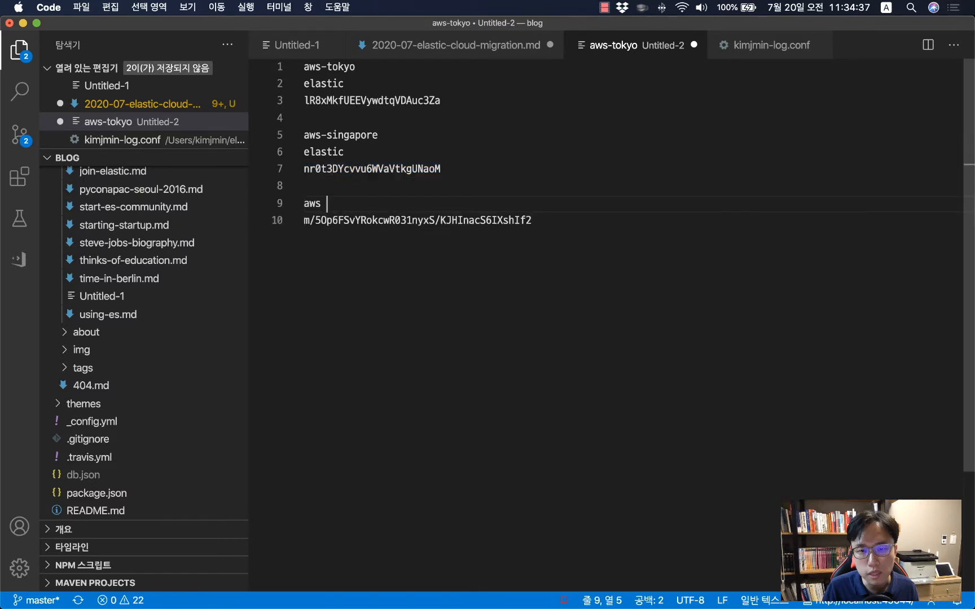
key("super+Tab")
Copy the access key ID into the notes above the secret key, removing the stray leading space.
double_click(634, 380)
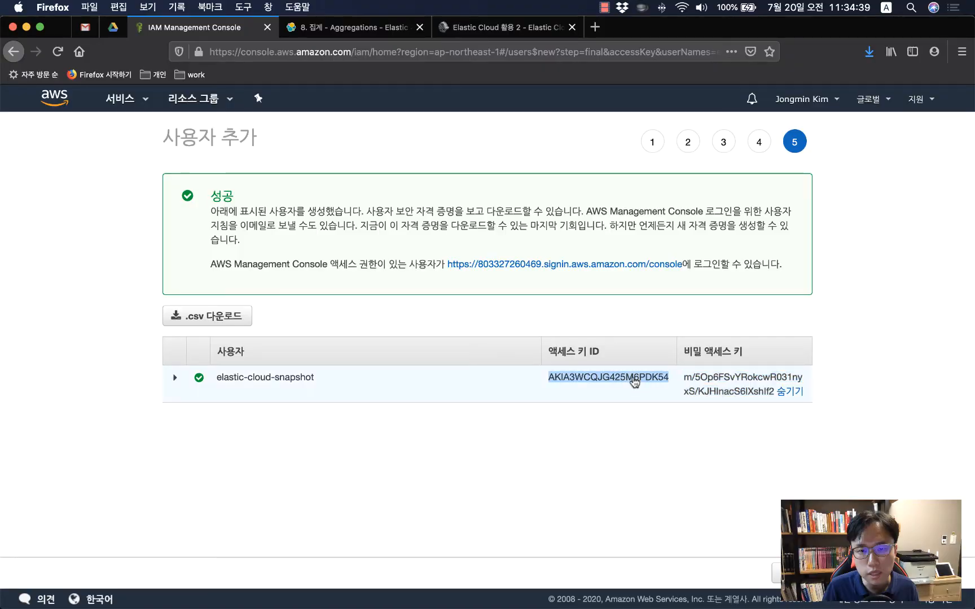
key("super+c")
key("super+Tab")
key("Return")
key("super+v")
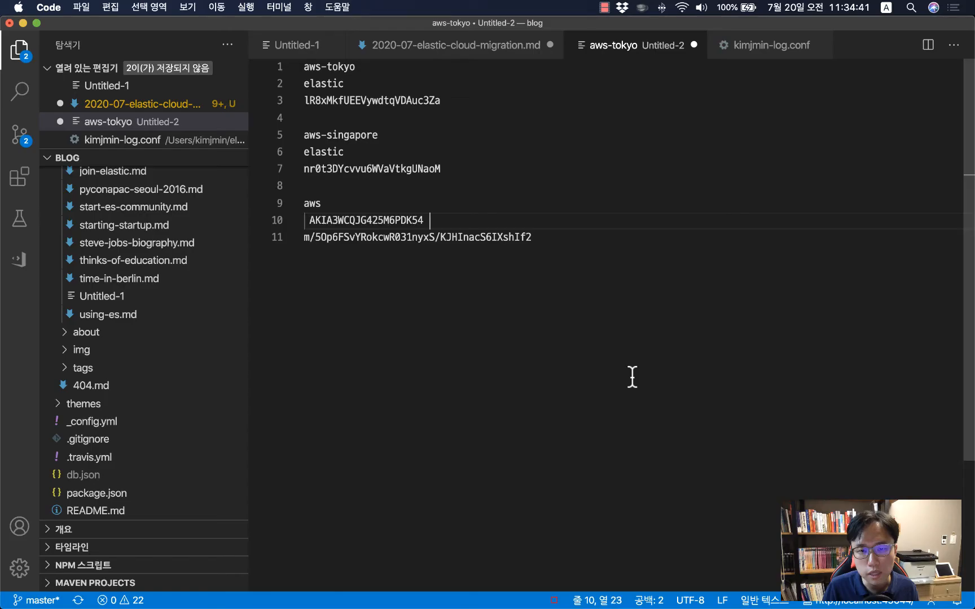
key("Down")
key("Up")
key("Home")
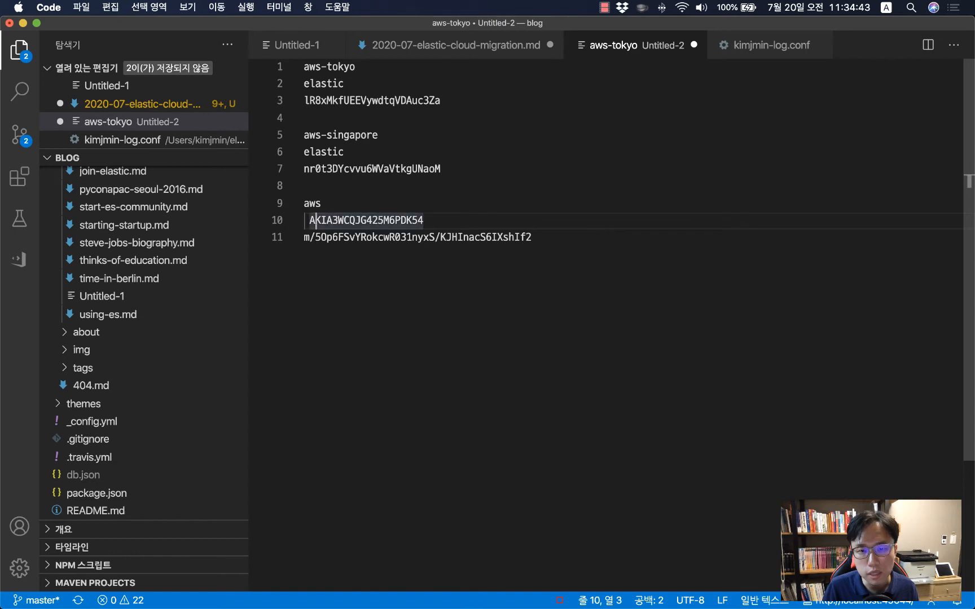
key("BackSpace")
left_click(518, 322)
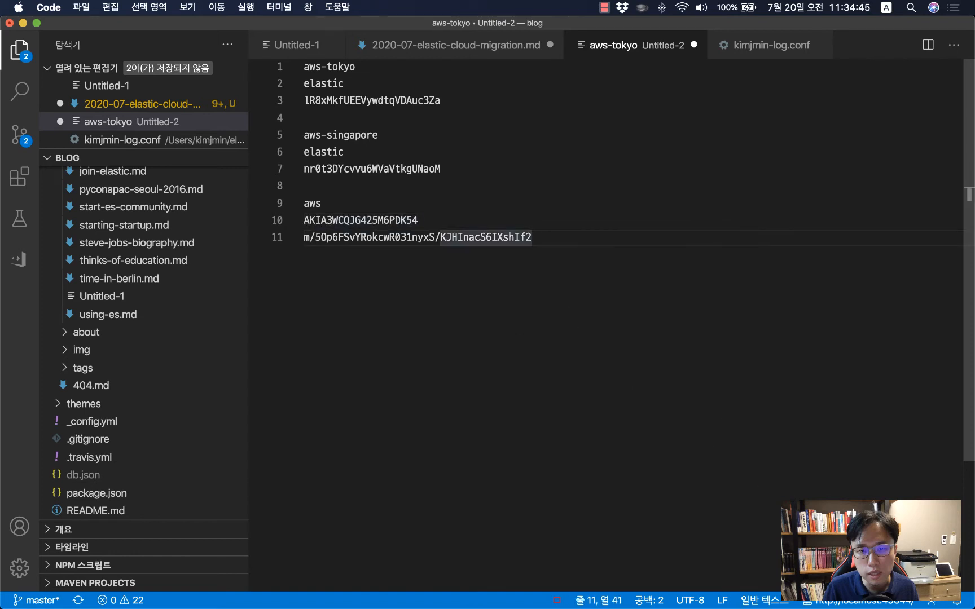
key("Return")
key("Return")
key("super+Tab")
key("super+Tab")
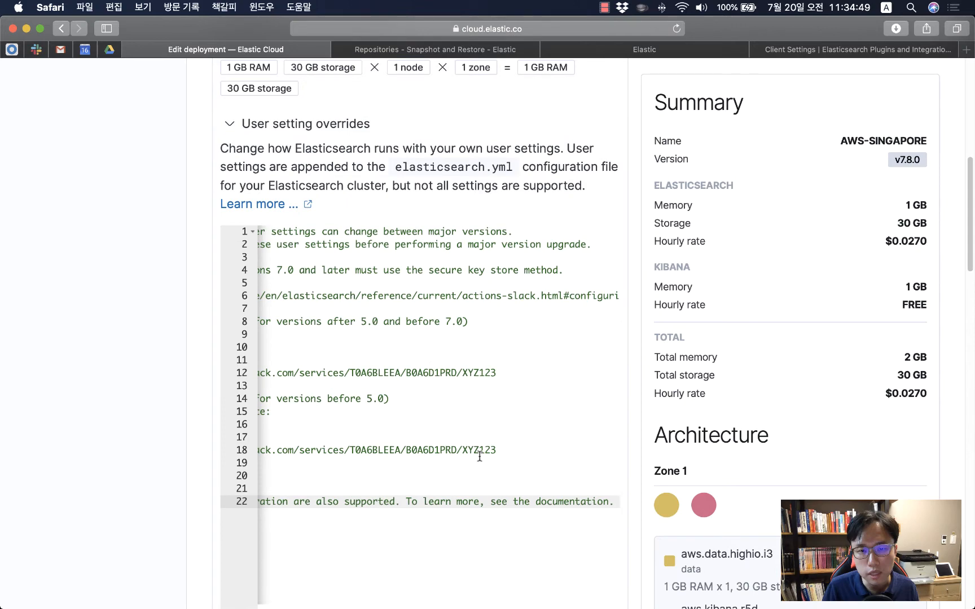
Paste the access key ID onto a new line of the user setting overrides.
scroll(482, 451, "down", 5)
key("Return")
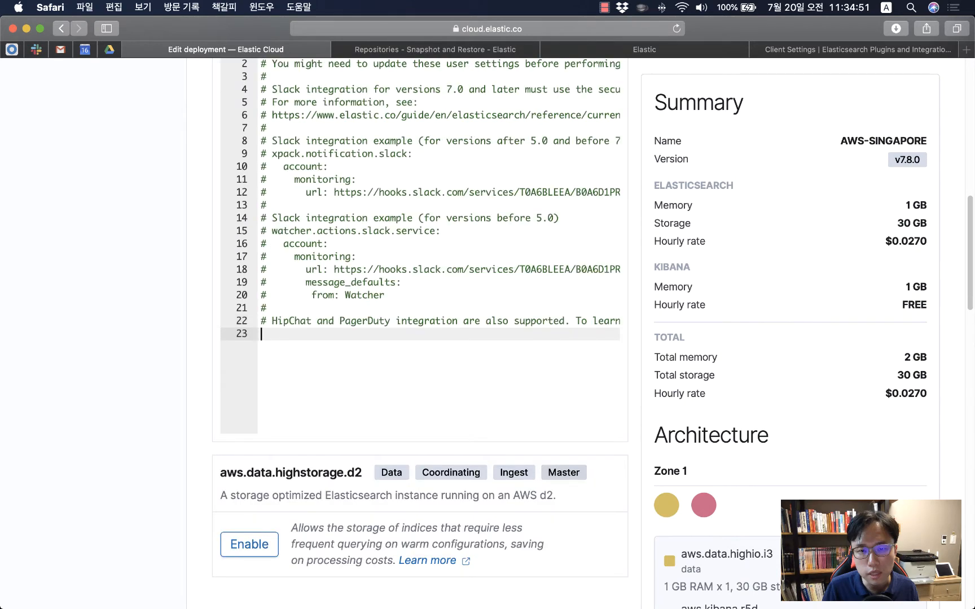
key("Return")
key("super+v")
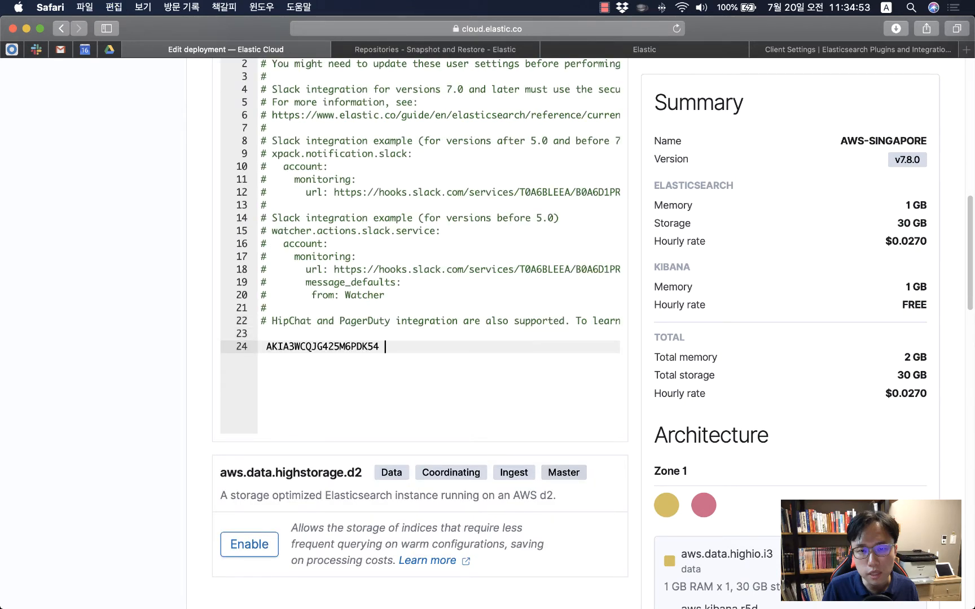
left_click(802, 50)
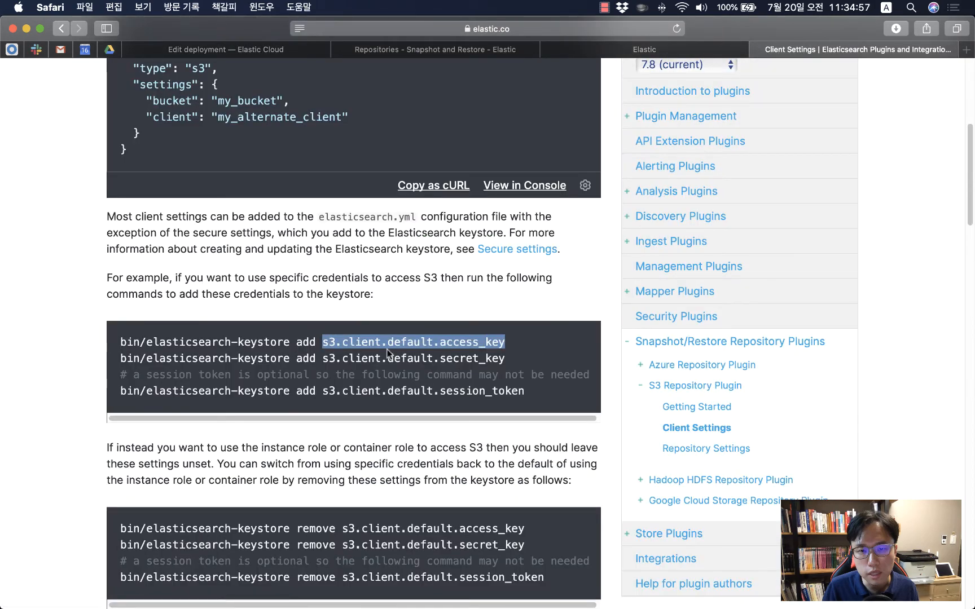
left_click(451, 50)
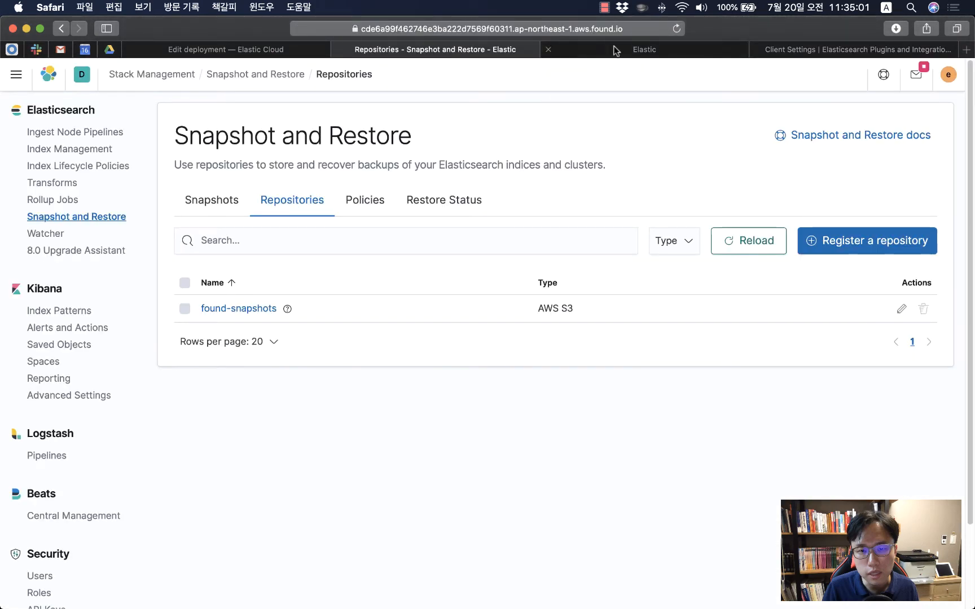
left_click(257, 49)
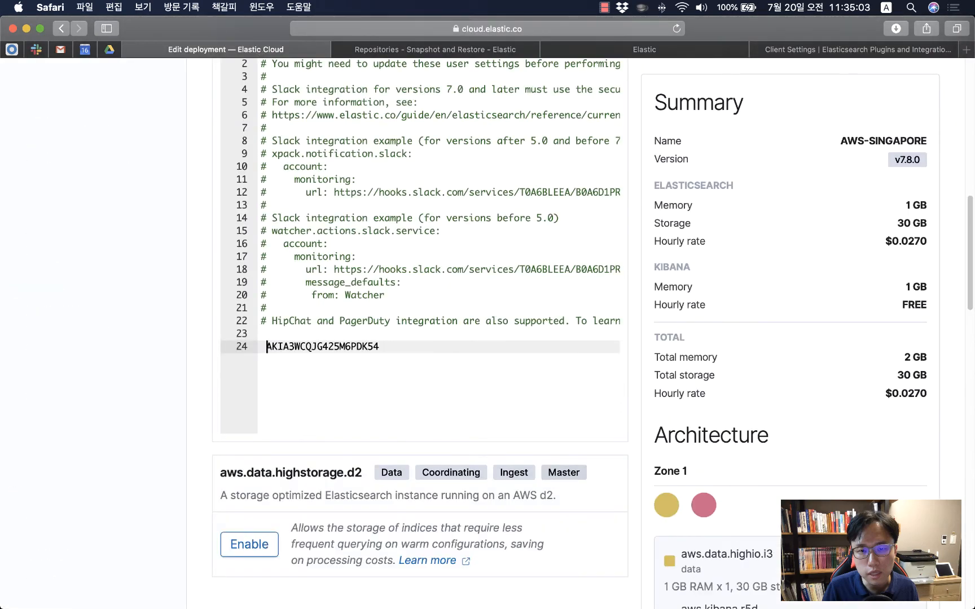
Prefix the key with s3.client.default.access_key: and wrap its value in quotes.
key("BackSpace")
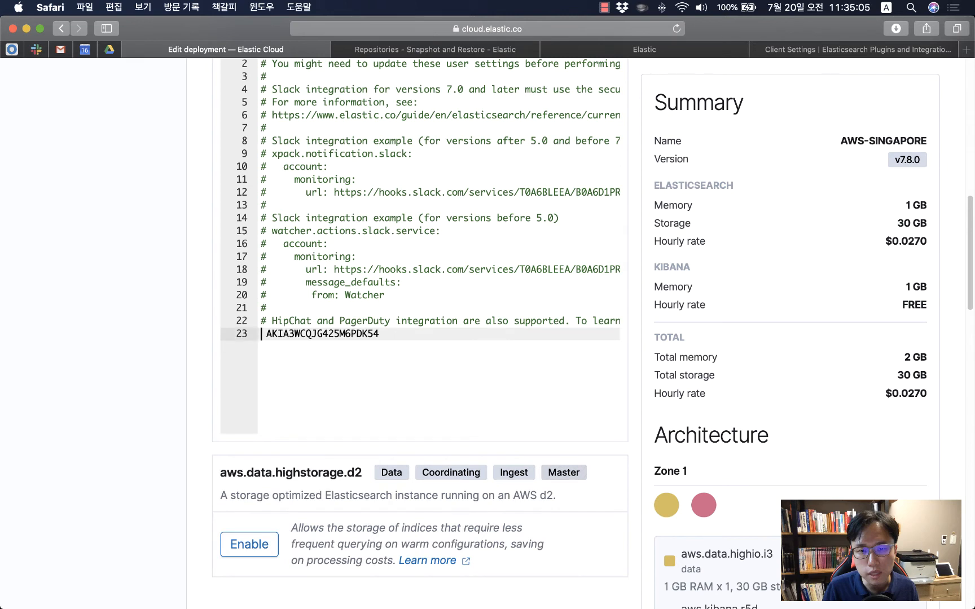
key("Return")
key("super+v")
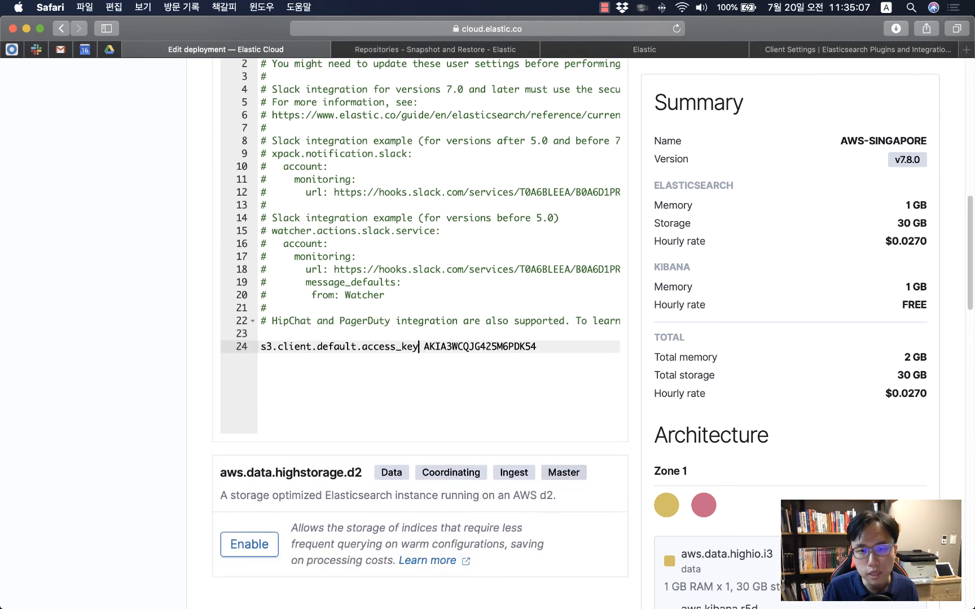
type(";")
key("BackSpace")
type(":")
key("Right")
key("shift+End")
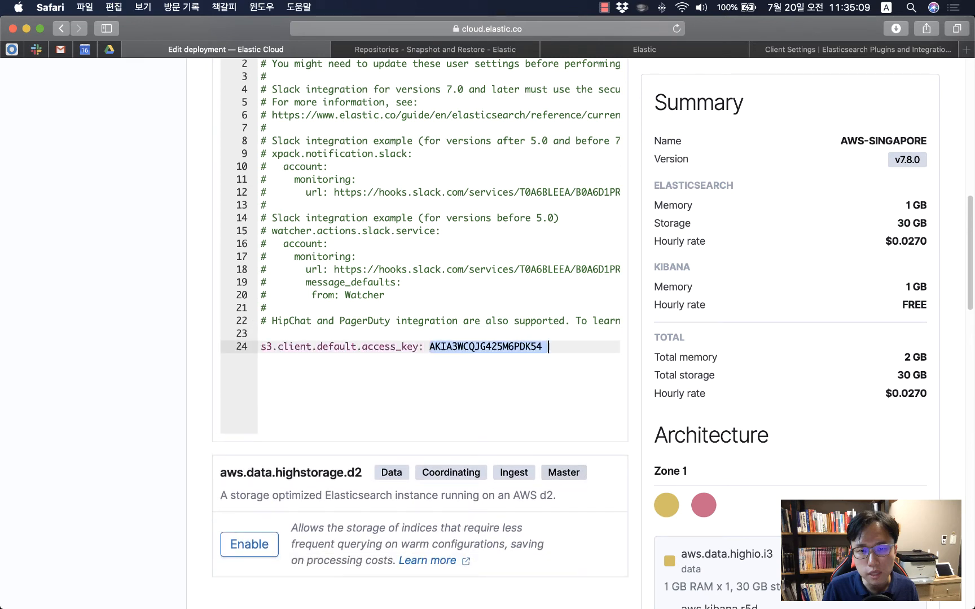
type("\"")
key("Right")
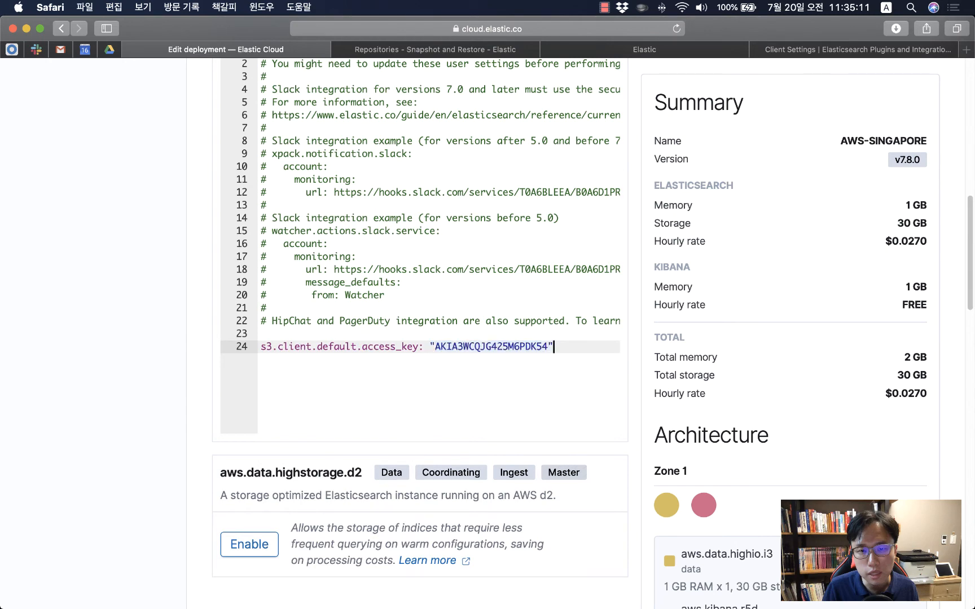
key("Return")
Add the s3.client.default.secret_key setting name copied from the Client Settings docs.
left_click(846, 49)
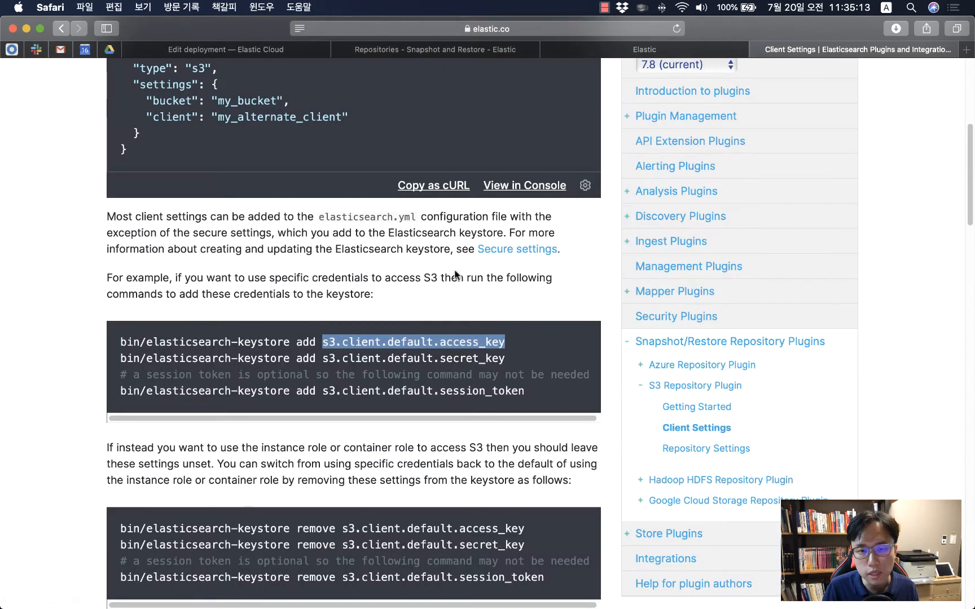
left_click_drag(321, 359, 505, 358)
key("super+c")
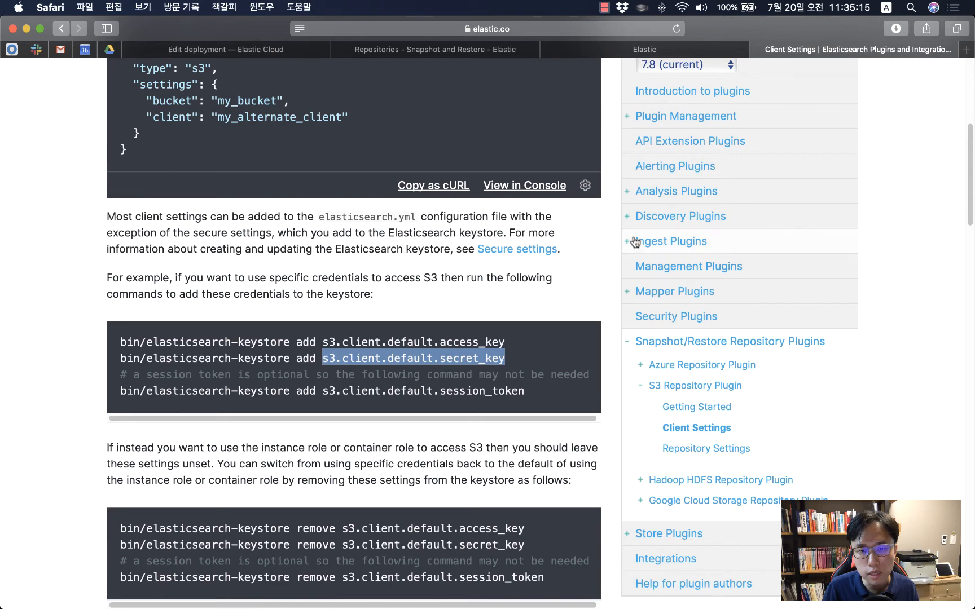
left_click(274, 51)
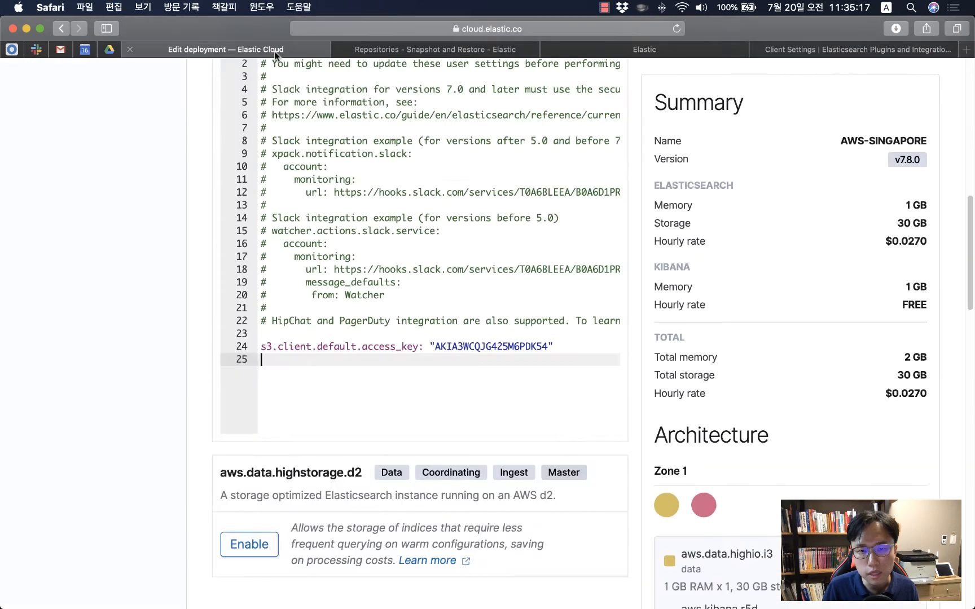
key("super+v")
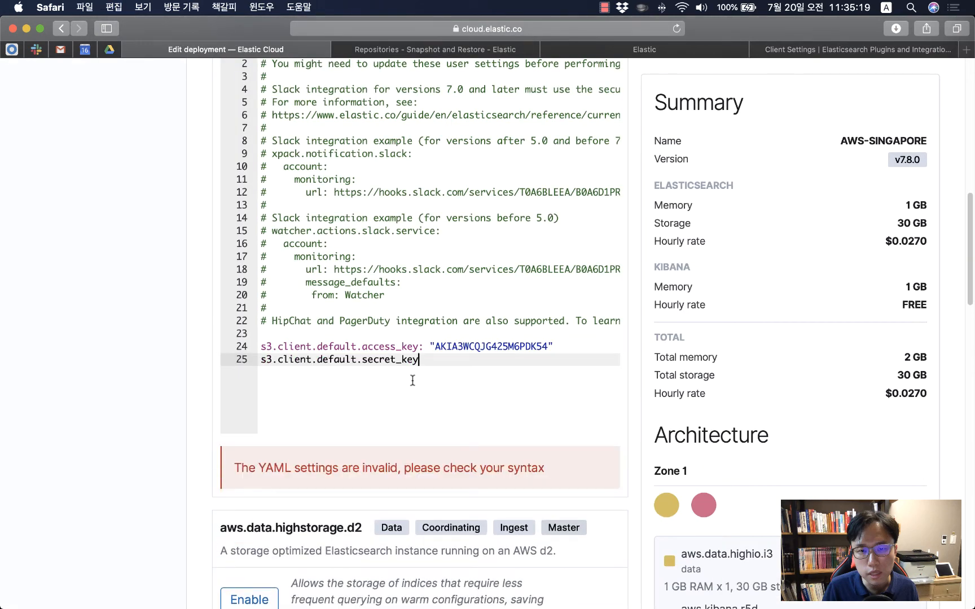
type(":")
Paste the secret key from the aws-tokyo notes as its value and save the deployment.
key("super+Tab")
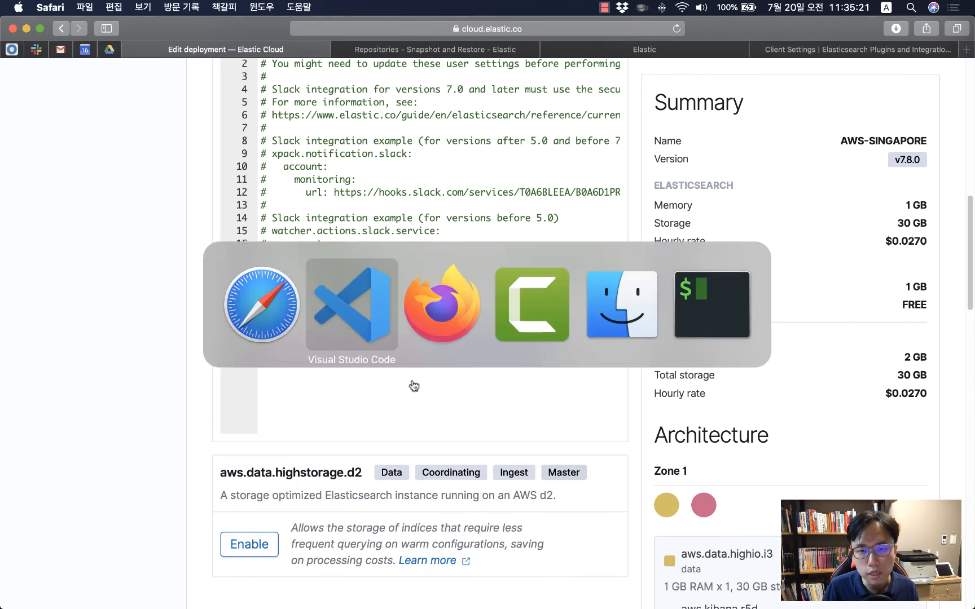
key("super+Tab")
key("super+Tab")
key("super+Tab")
key("super+Tab")
key("super+Tab")
key("super+Tab")
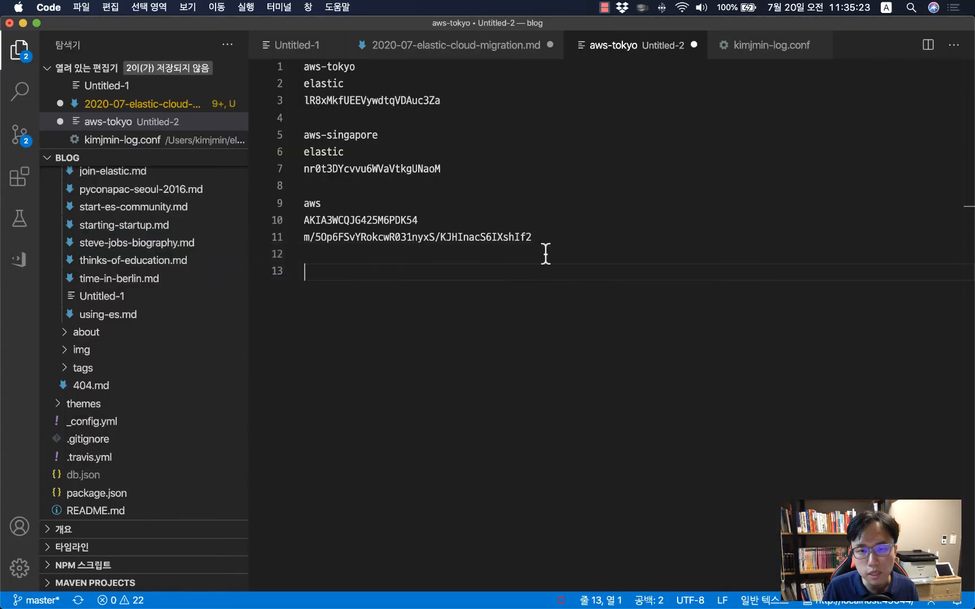
triple_click(457, 237)
left_click(568, 237)
key("shift+alt+Left")
key("shift+alt+Left")
key("shift+alt+Left")
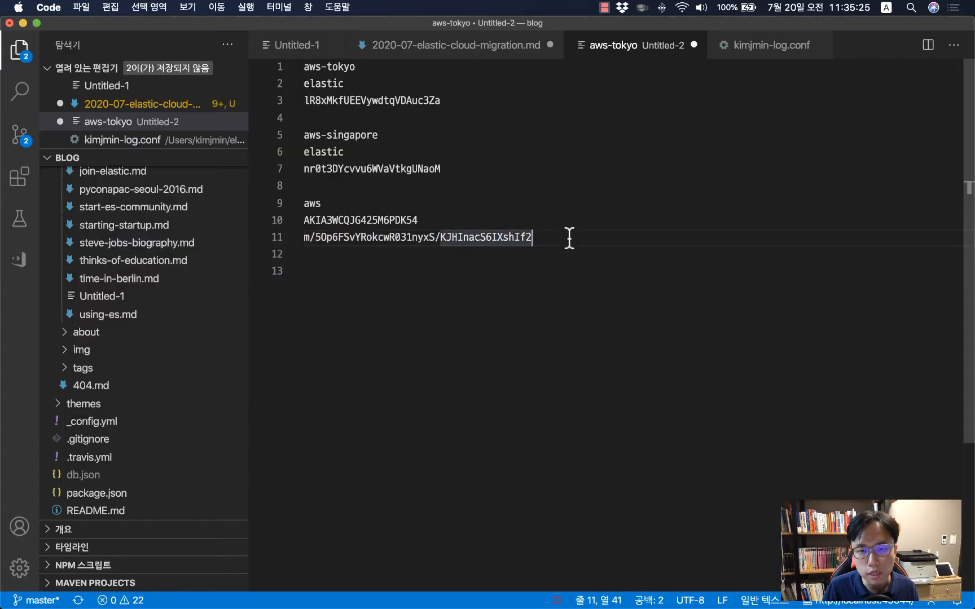
key("super+c")
key("super+Tab")
key("super+v")
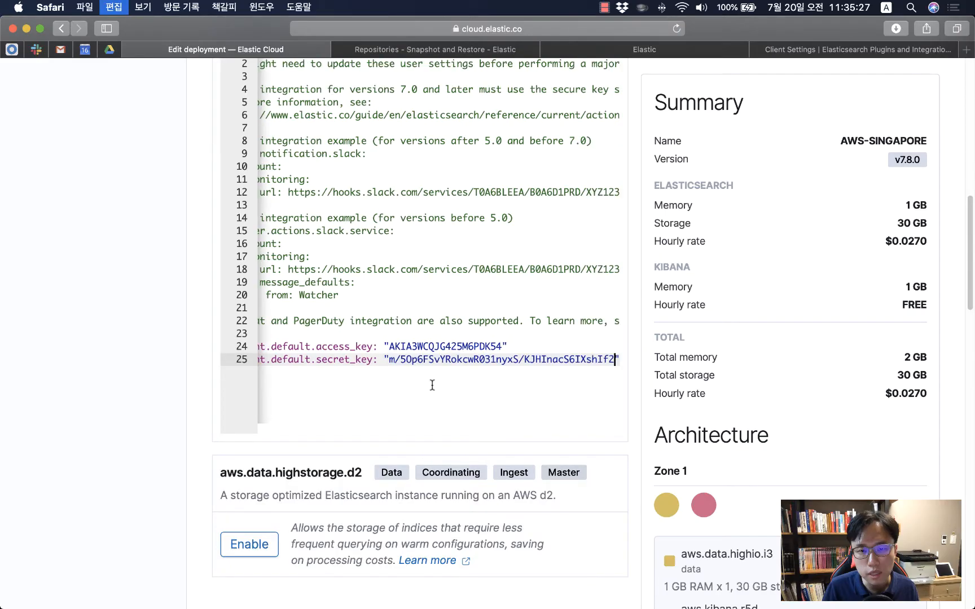
key("super+Left")
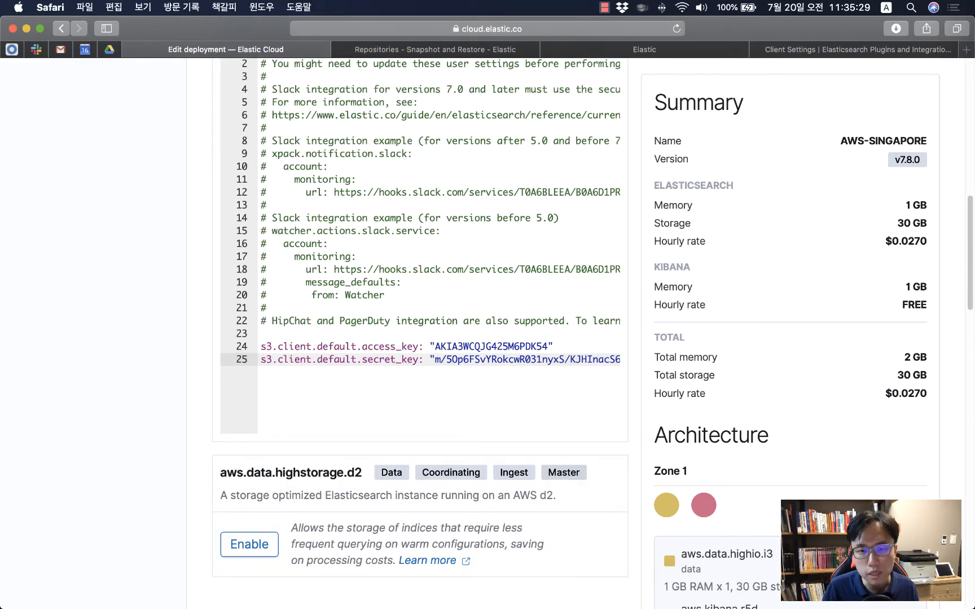
scroll(357, 424, "down", 15)
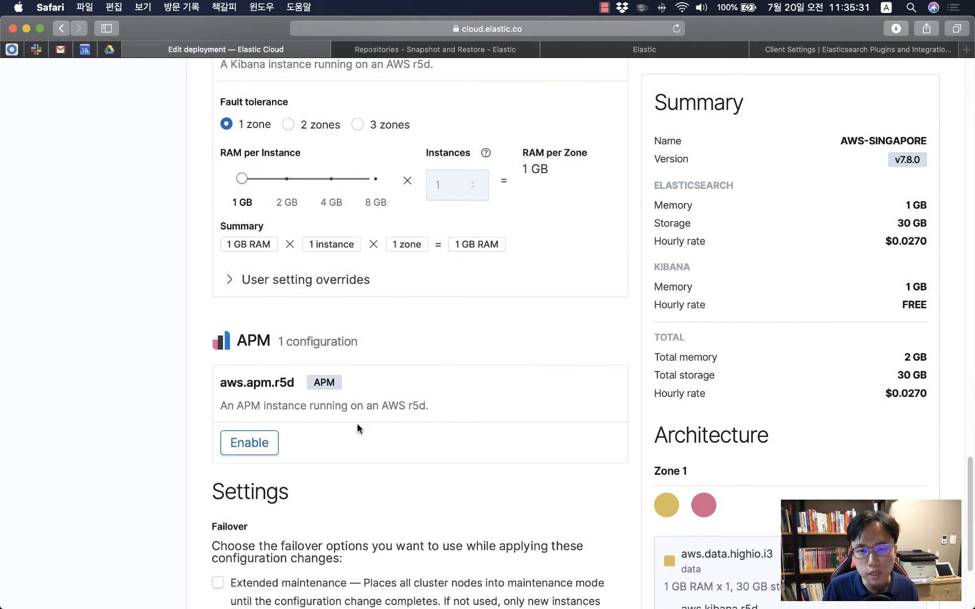
scroll(357, 429, "down", 3)
left_click(237, 550)
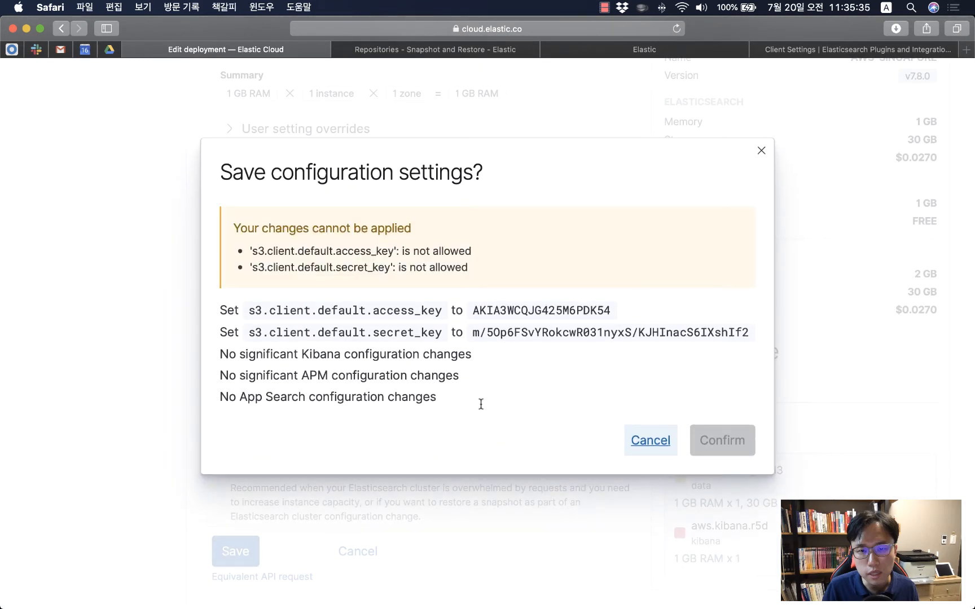
Review the keys-not-allowed warning and cancel saving the user setting overrides.
left_click_drag(240, 225, 504, 266)
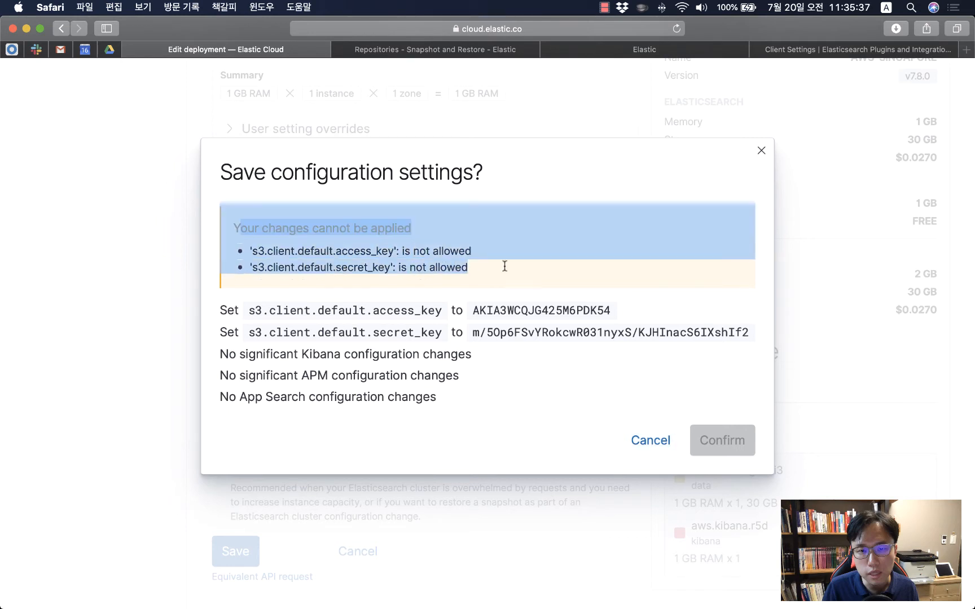
left_click(531, 267)
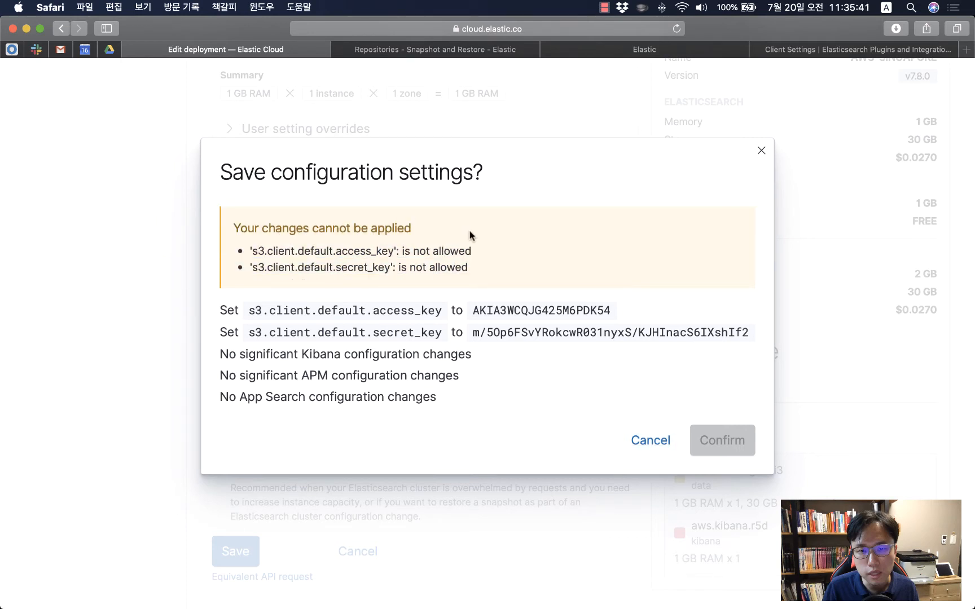
left_click(650, 440)
Delete the S3 access_key and secret_key lines from the user setting overrides editor.
scroll(484, 323, "up", 7)
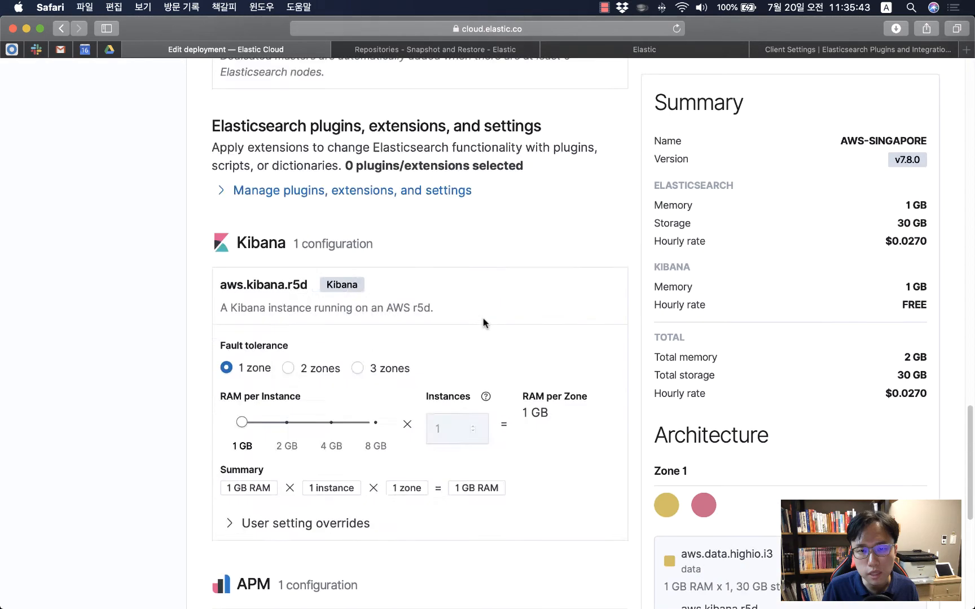
scroll(483, 322, "up", 10)
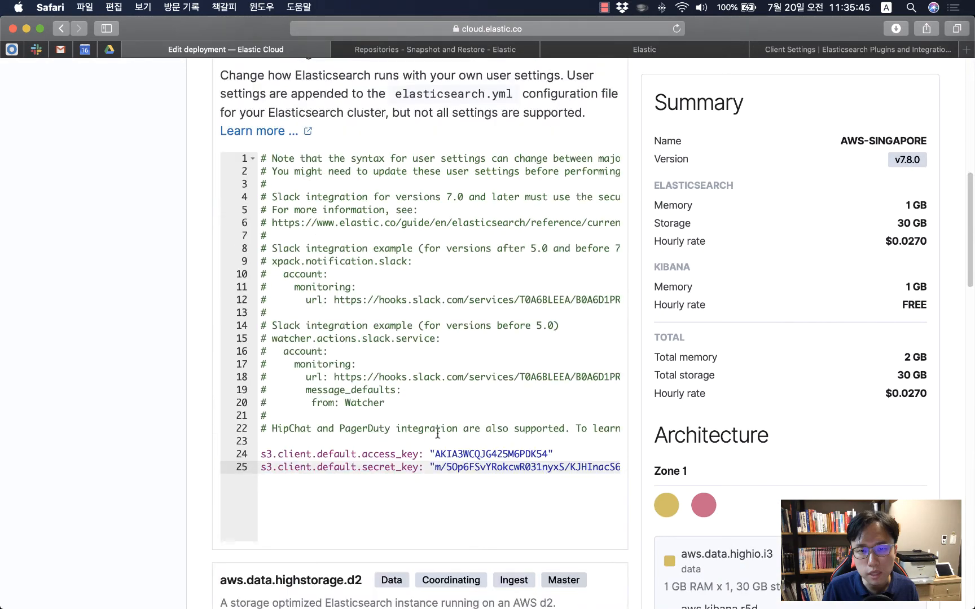
left_click_drag(437, 433, 445, 482)
left_click(406, 467)
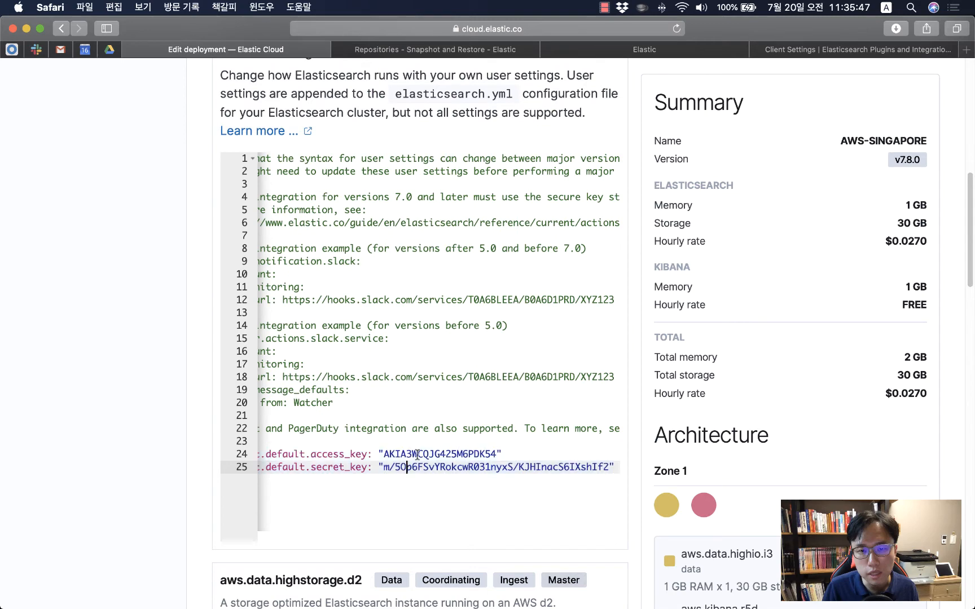
left_click(261, 454)
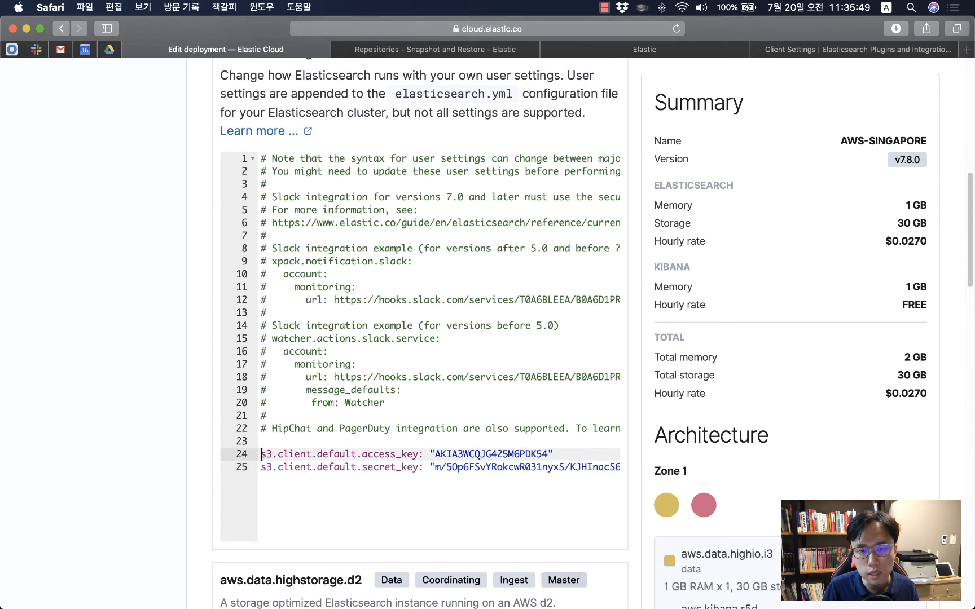
key("shift+Down")
key("shift+End")
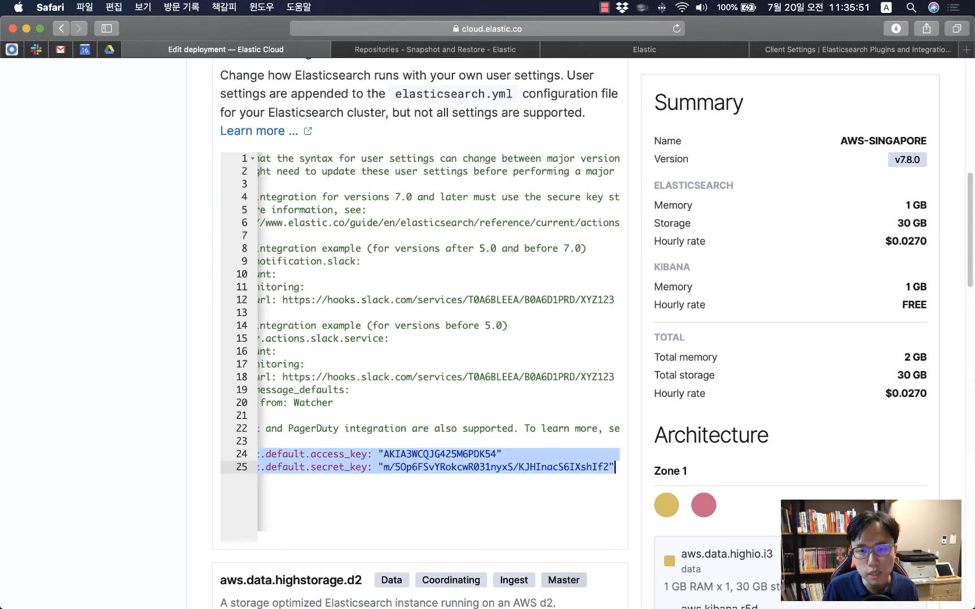
key("BackSpace")
key("BackSpace")
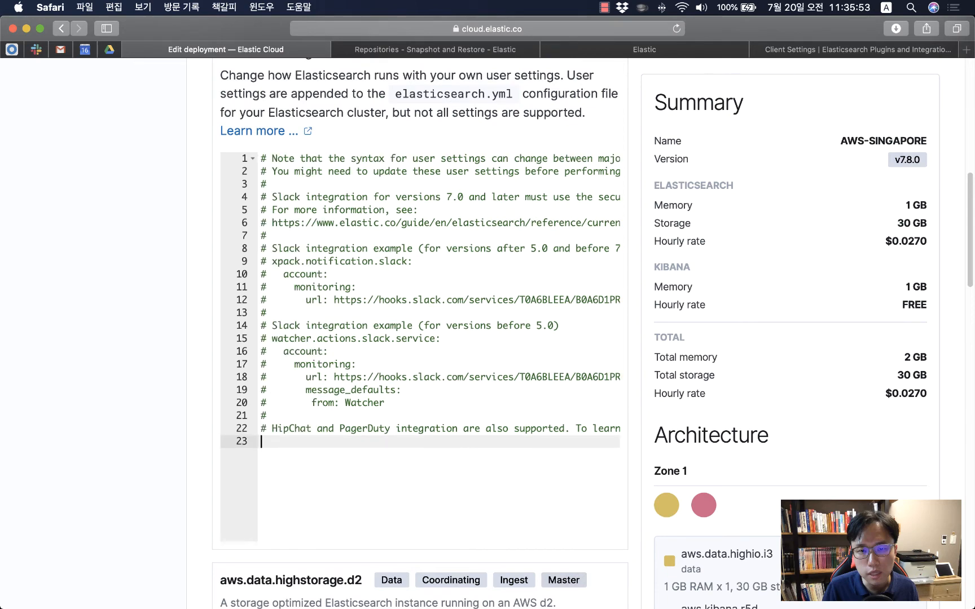
scroll(297, 253, "up", 6)
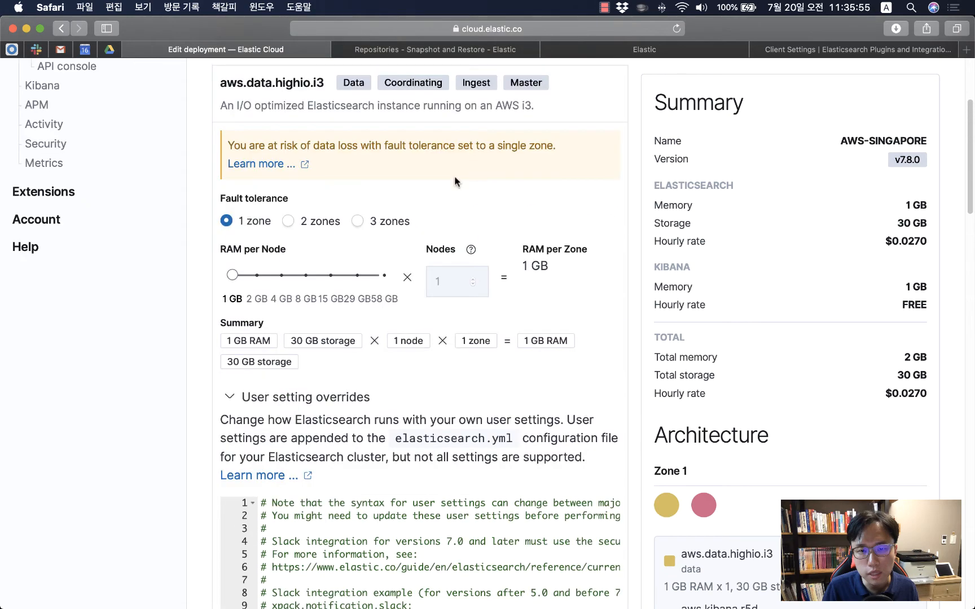
scroll(382, 236, "up", 3)
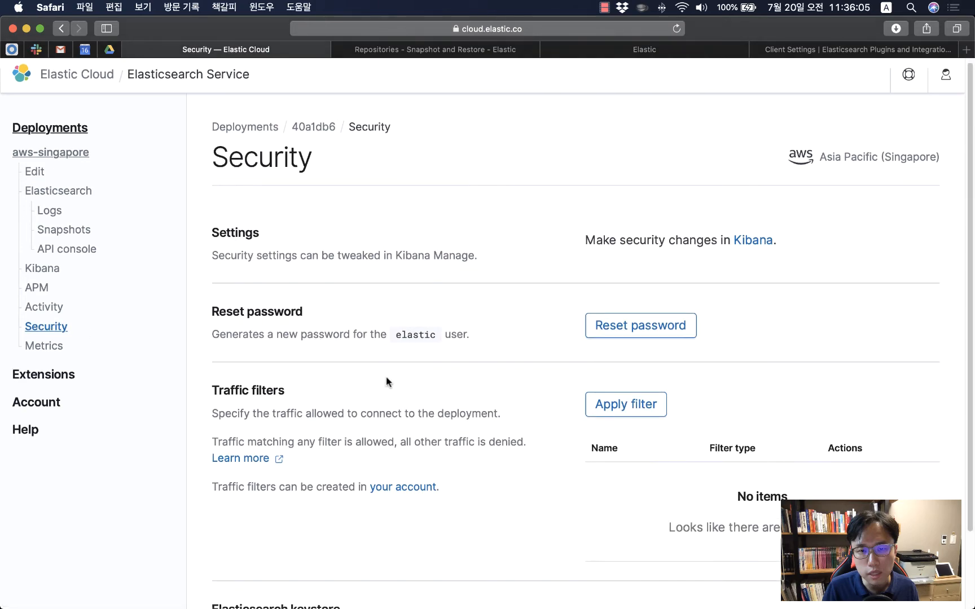
Open the keystore Add settings form, check the S3 client docs, then close the form.
scroll(387, 380, "down", 5)
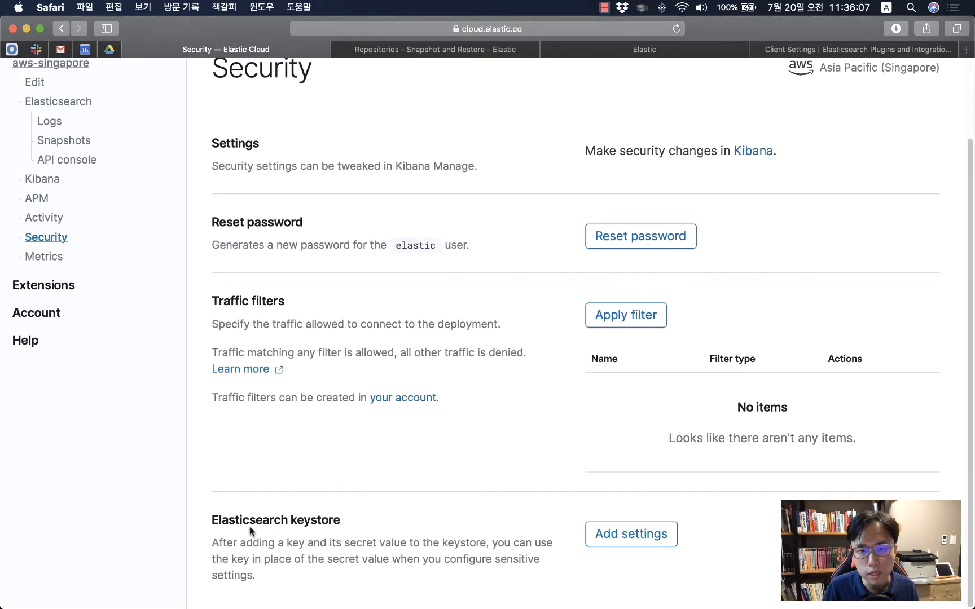
left_click(621, 535)
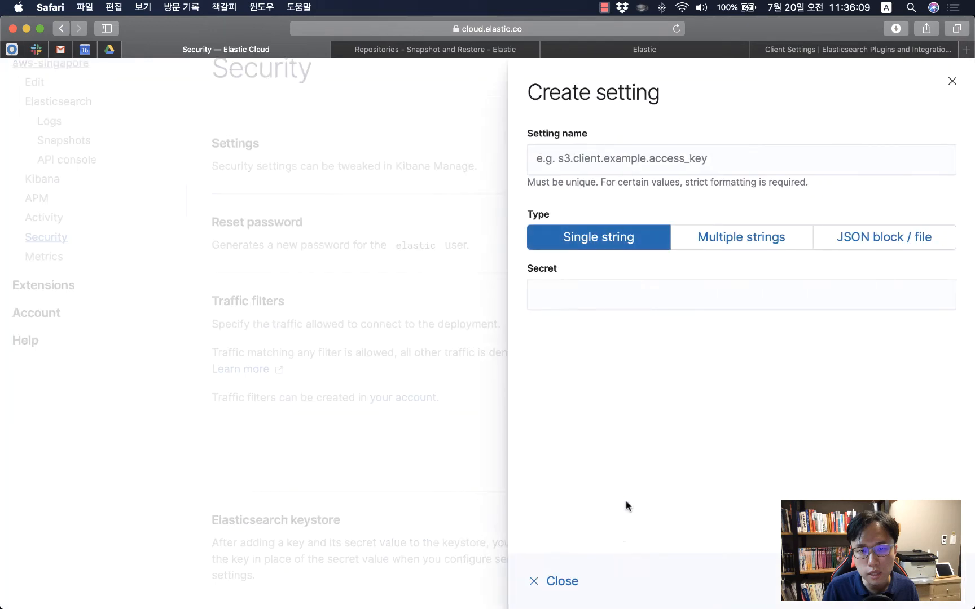
left_click(832, 45)
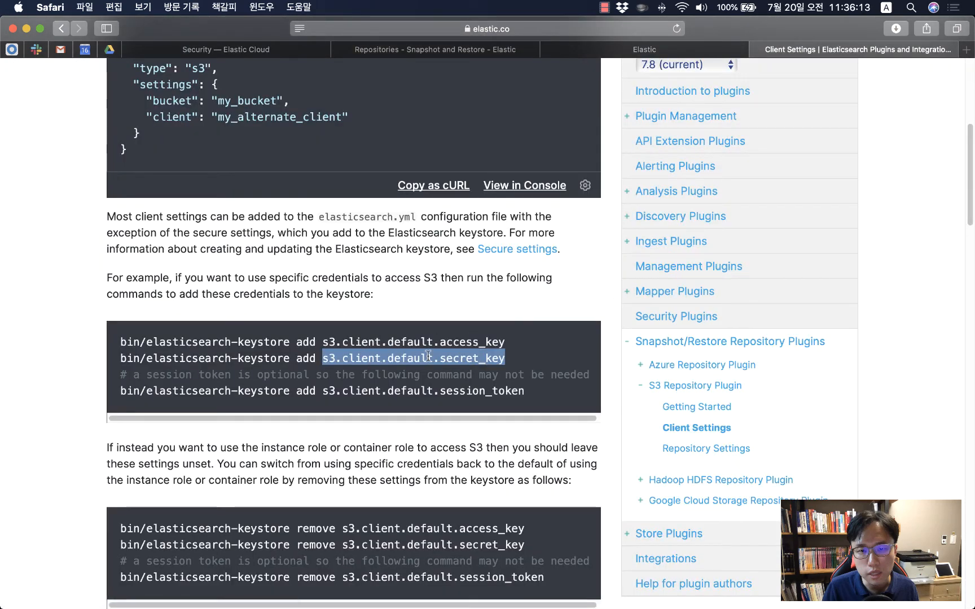
left_click(213, 50)
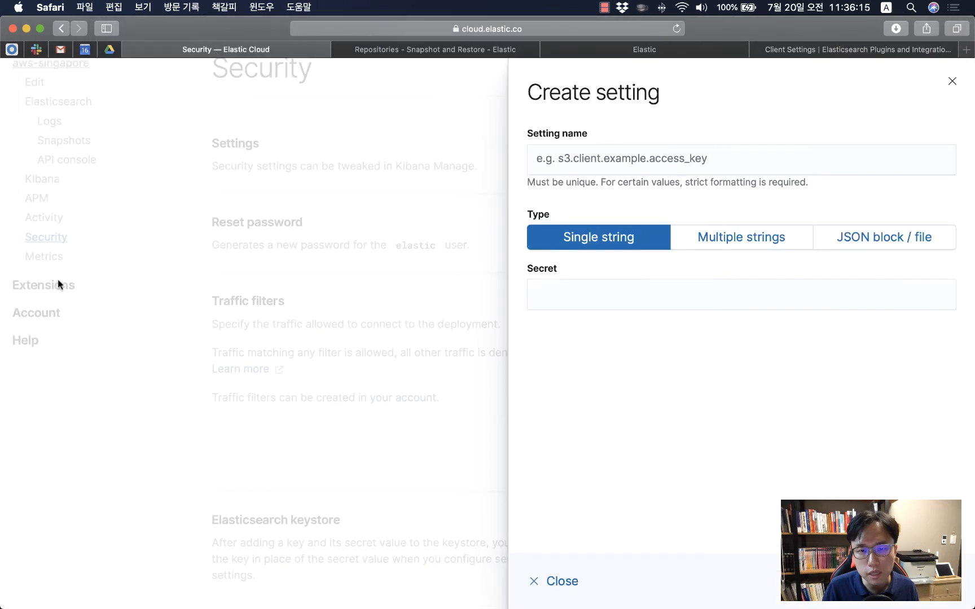
left_click(558, 581)
scroll(306, 404, "up", 3)
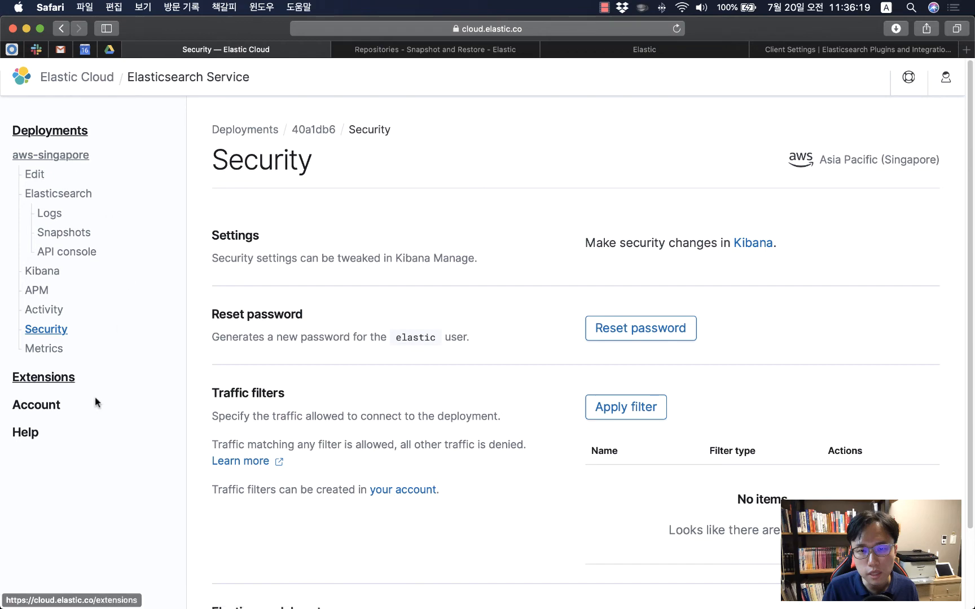
scroll(96, 403, "down", 1)
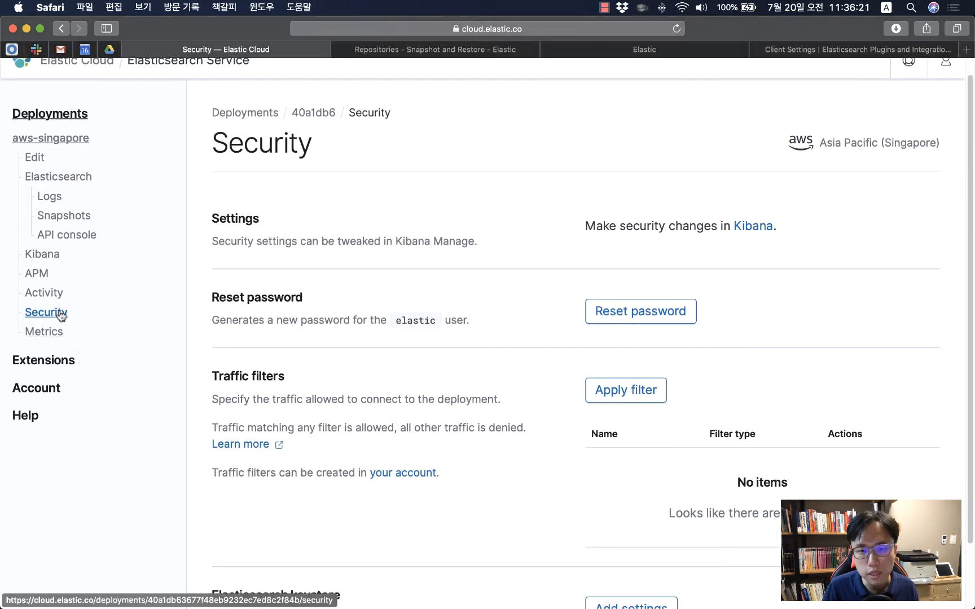
scroll(327, 361, "down", 3)
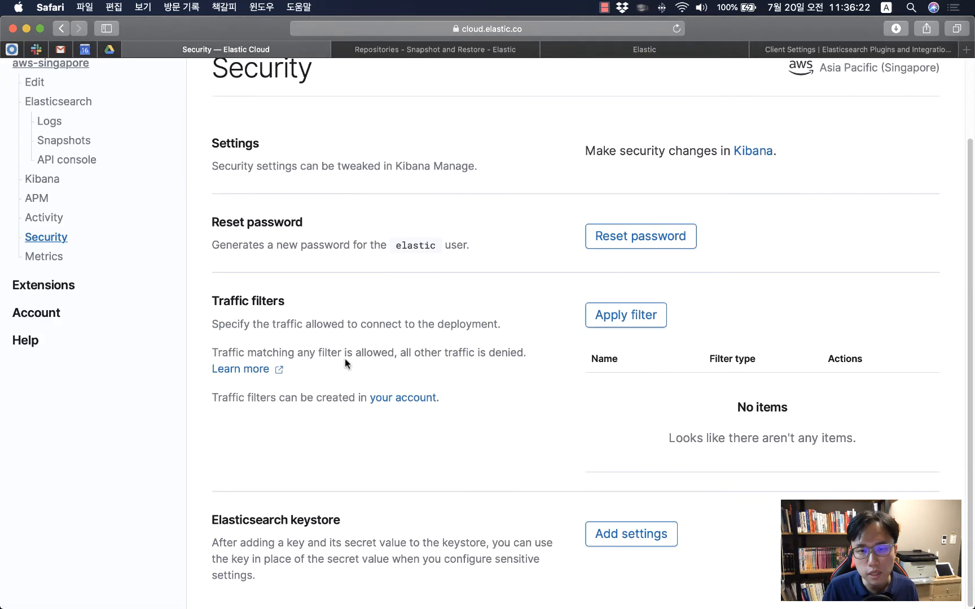
Reopen the Create setting form and copy s3.client.default.access_key from the Client Settings docs.
left_click(661, 543)
left_click(832, 53)
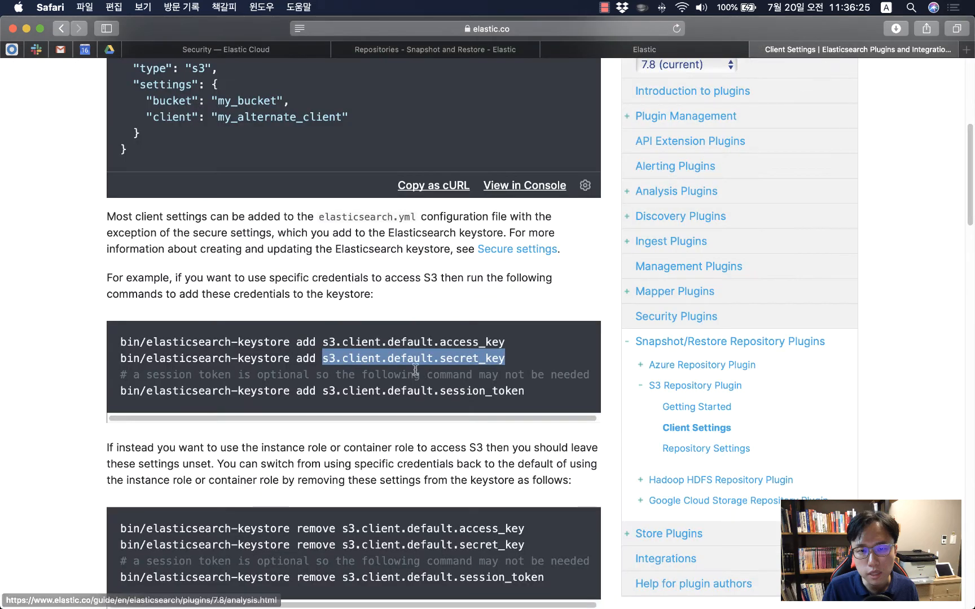
left_click_drag(322, 342, 505, 342)
key("super+c")
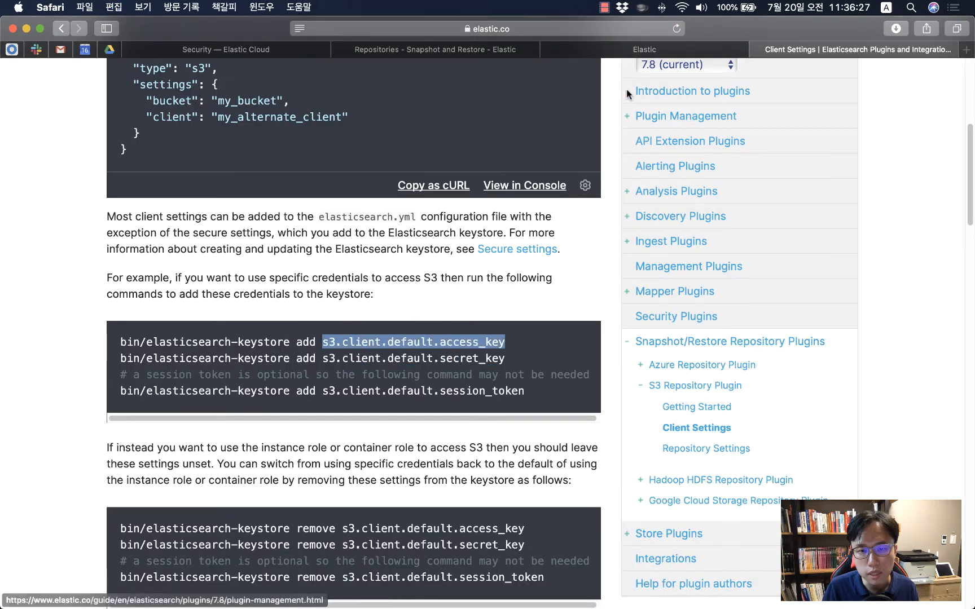
left_click(270, 45)
left_click(592, 150)
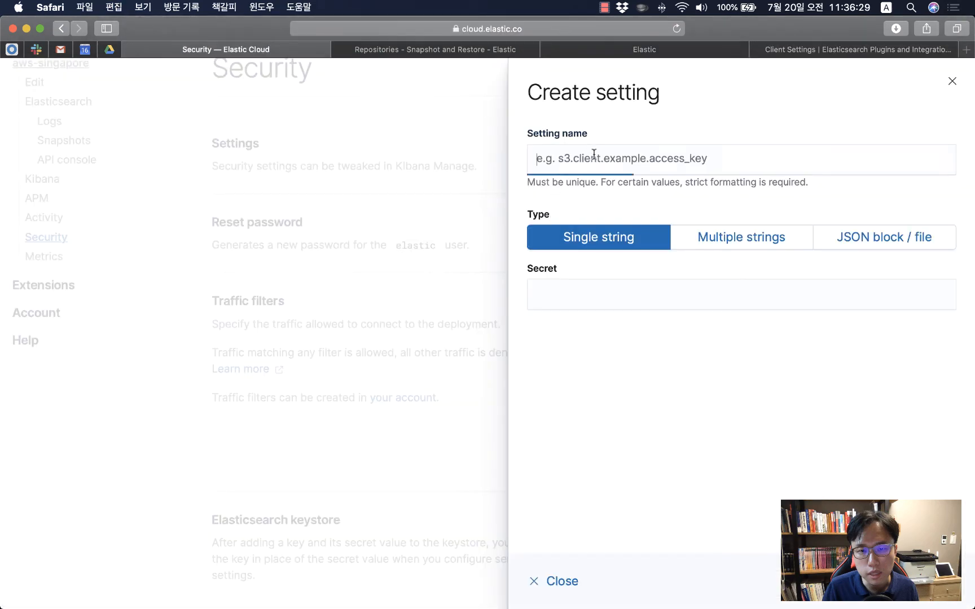
Paste s3.client.default.access_key as Setting name and the AWS access key ID as Secret.
key("super+v")
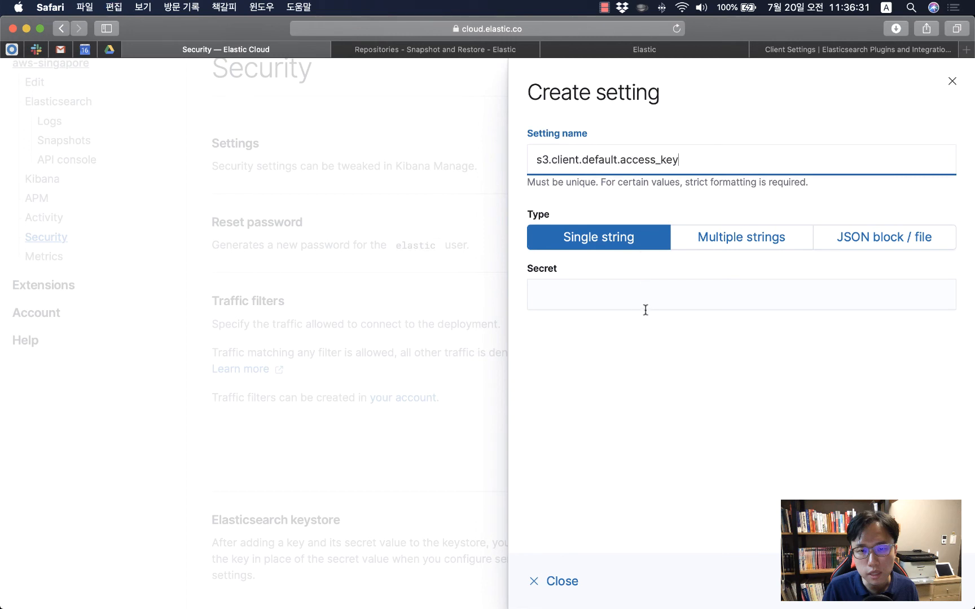
left_click(639, 305)
key("super+Tab")
key("super+Tab")
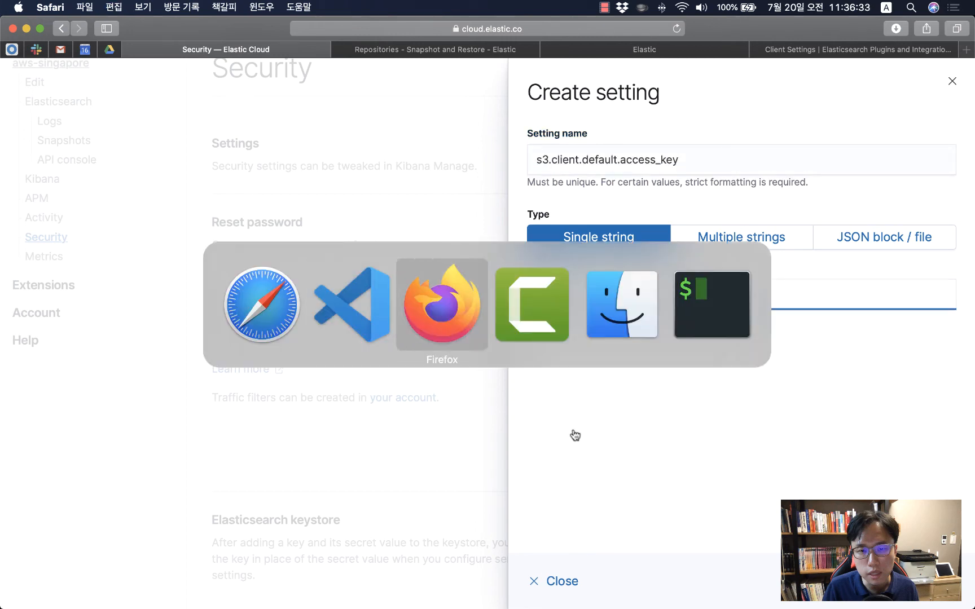
key("super+Tab")
key("super+Tab")
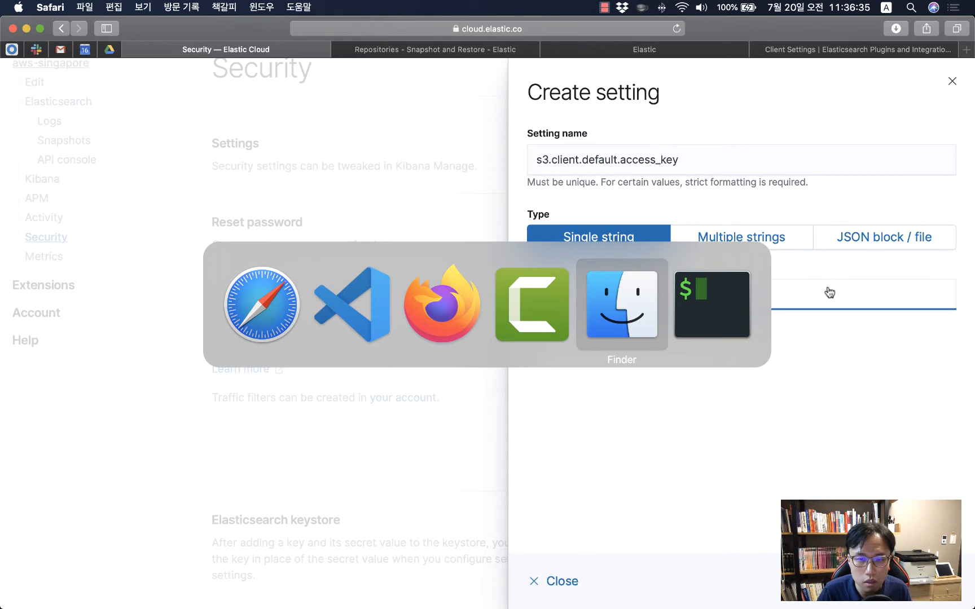
left_click(351, 304)
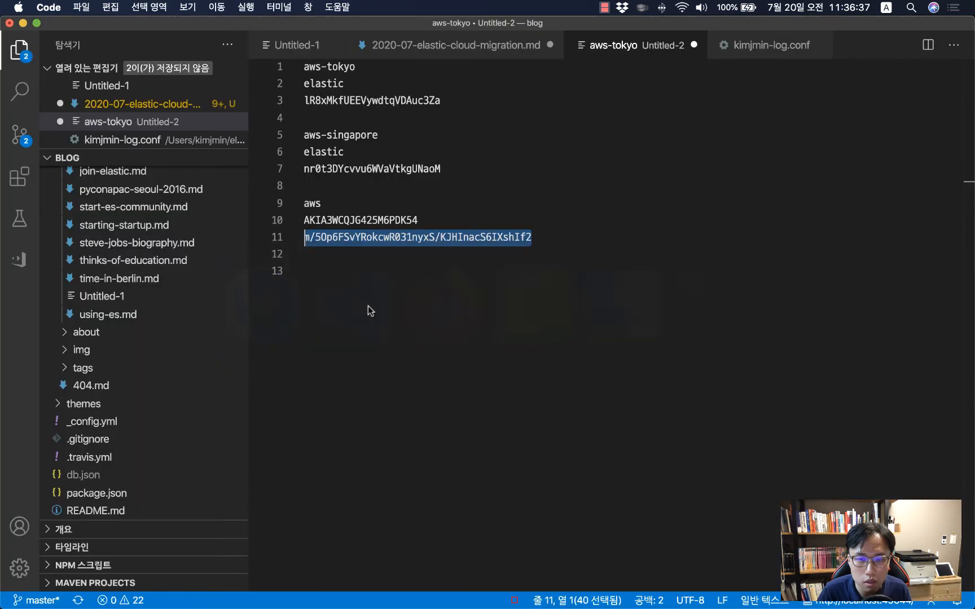
double_click(328, 220)
key("super+c")
key("super+Tab")
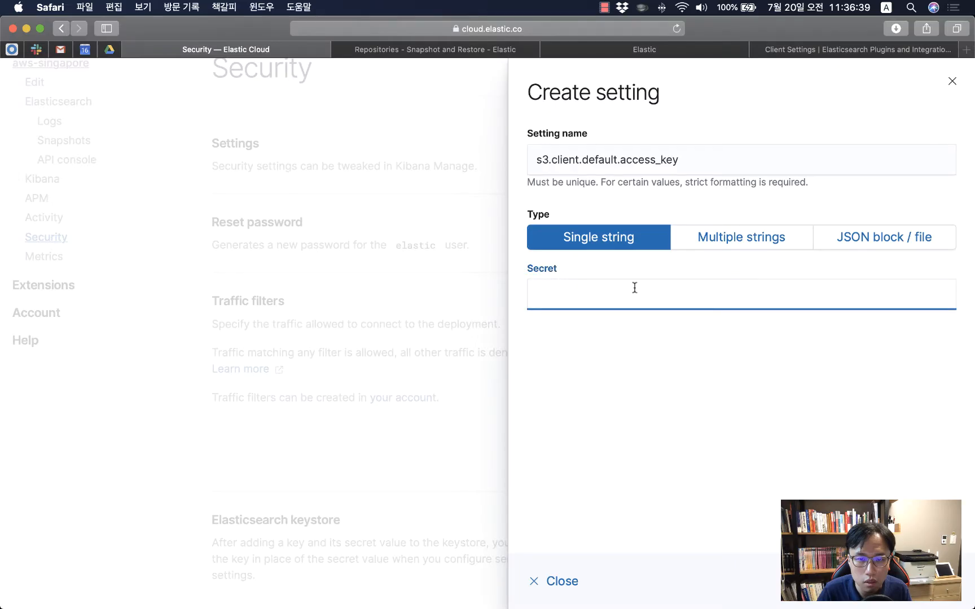
key("super+v")
left_click(669, 402)
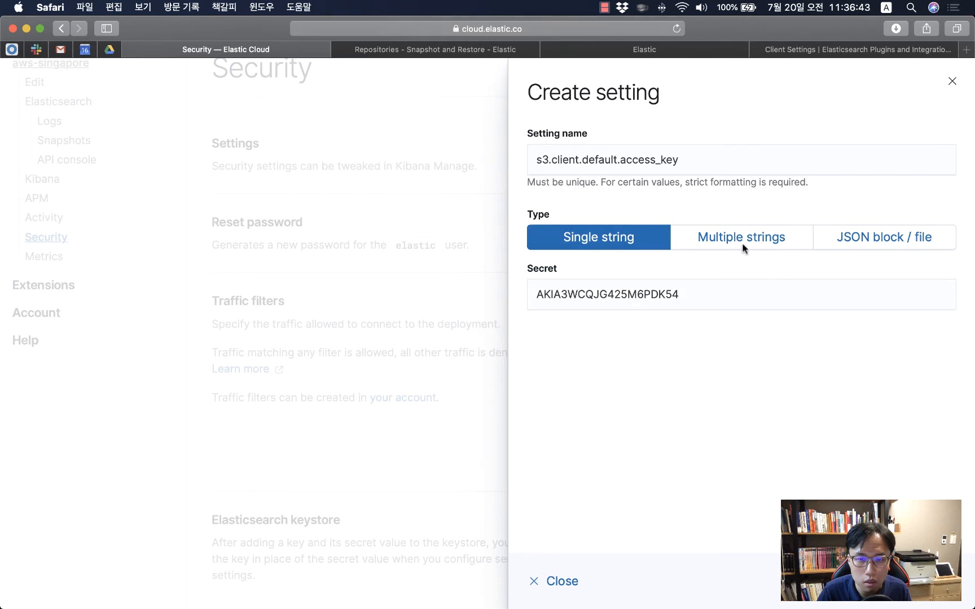
Change the client in the setting name from default to awsseoul, then copy awsseoul.
double_click(601, 161)
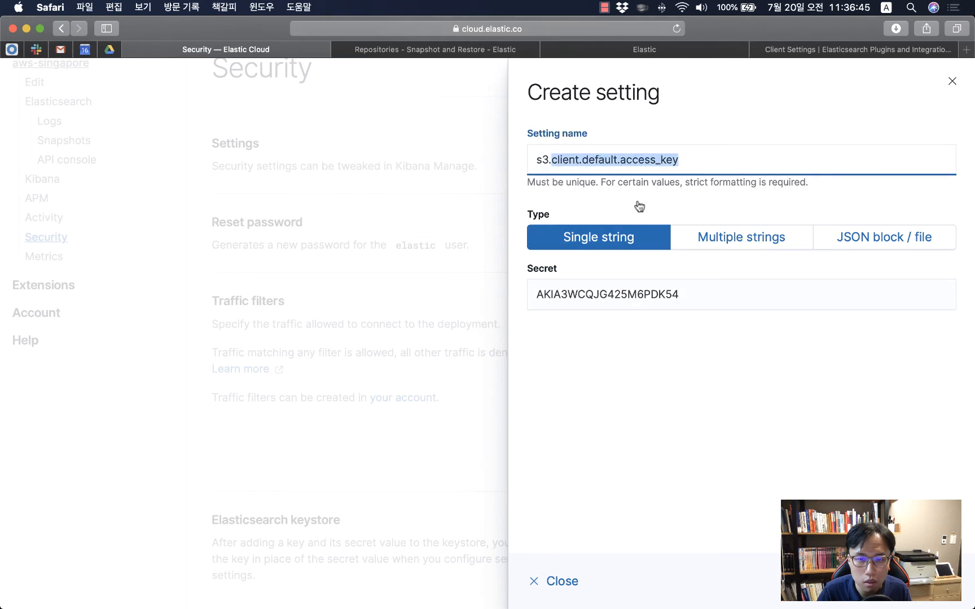
left_click(594, 162)
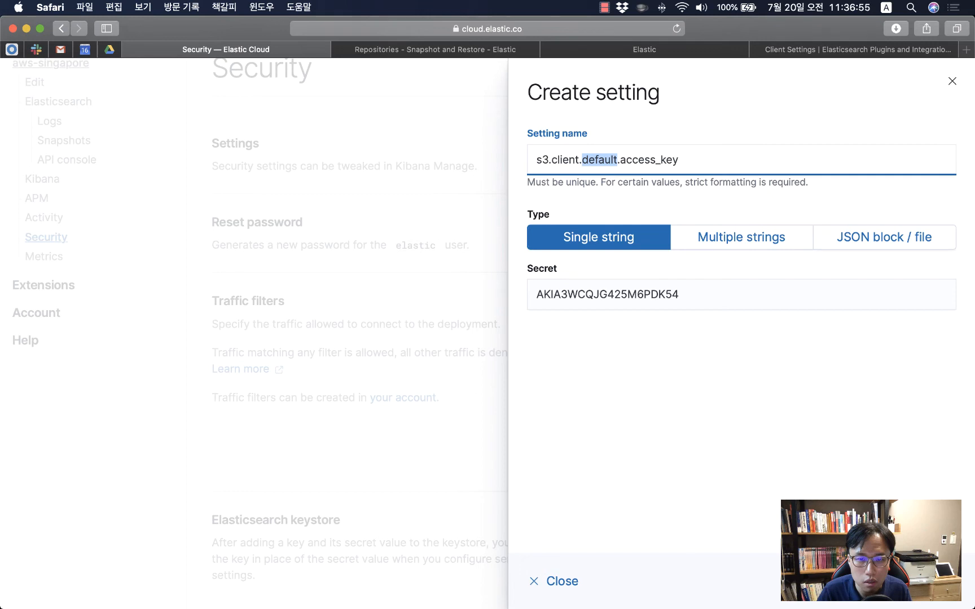
type("aws")
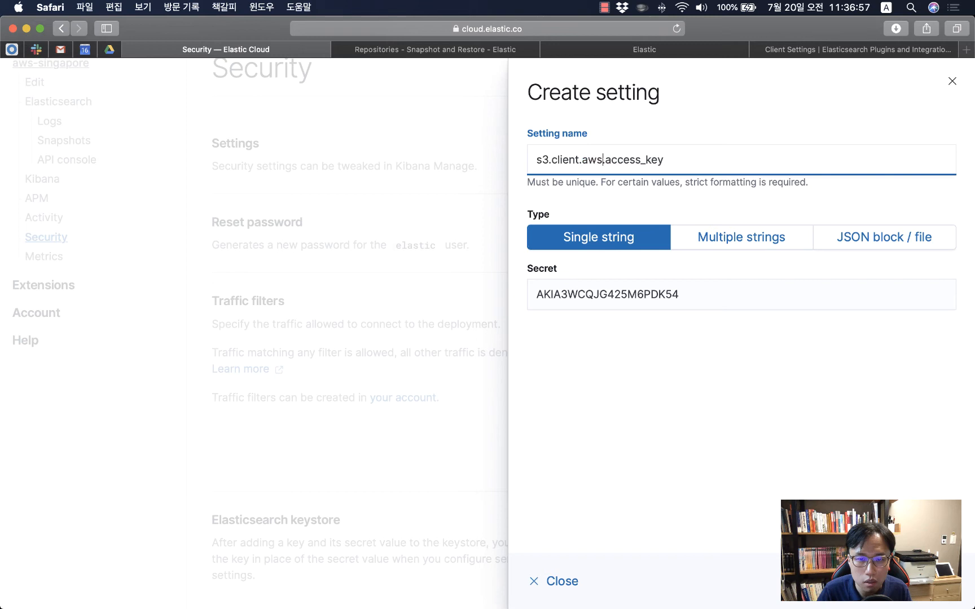
type("seoul")
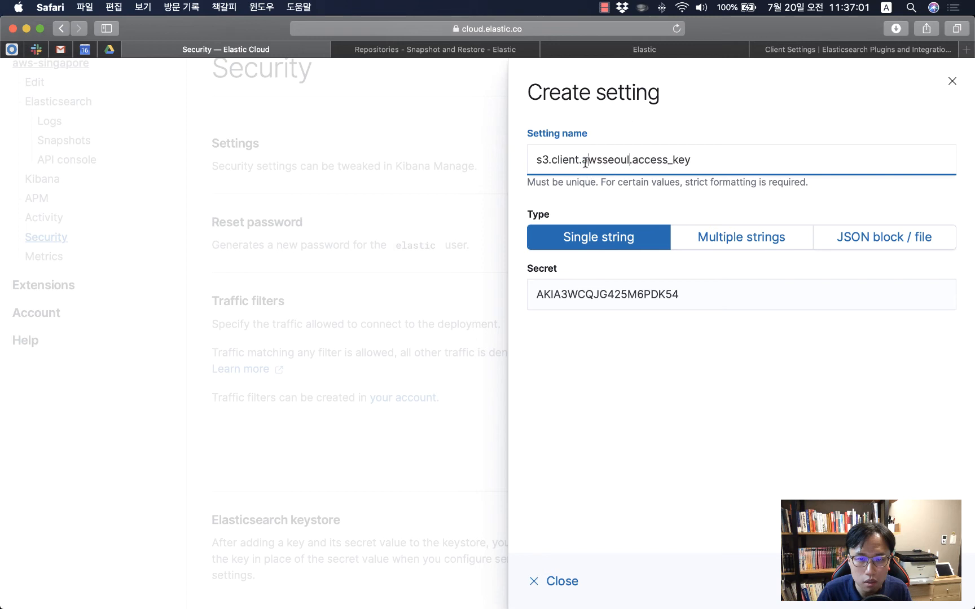
left_click_drag(585, 161, 626, 160)
key("Right")
key("shift+Left")
key("shift+Left")
key("shift+Left")
key("super+c")
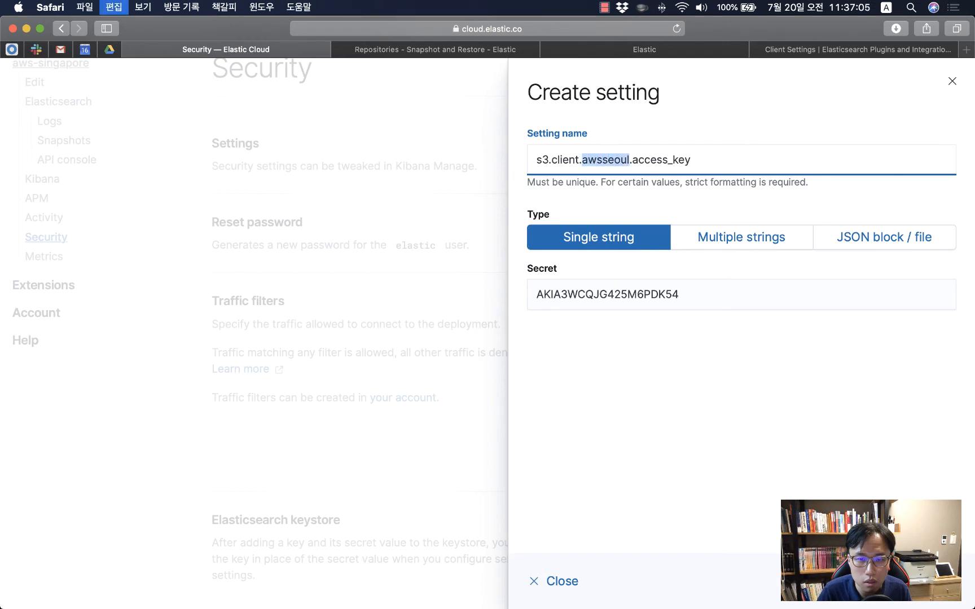
Add a 'client : awsseoul' line to the credentials notes.
key("super+Tab")
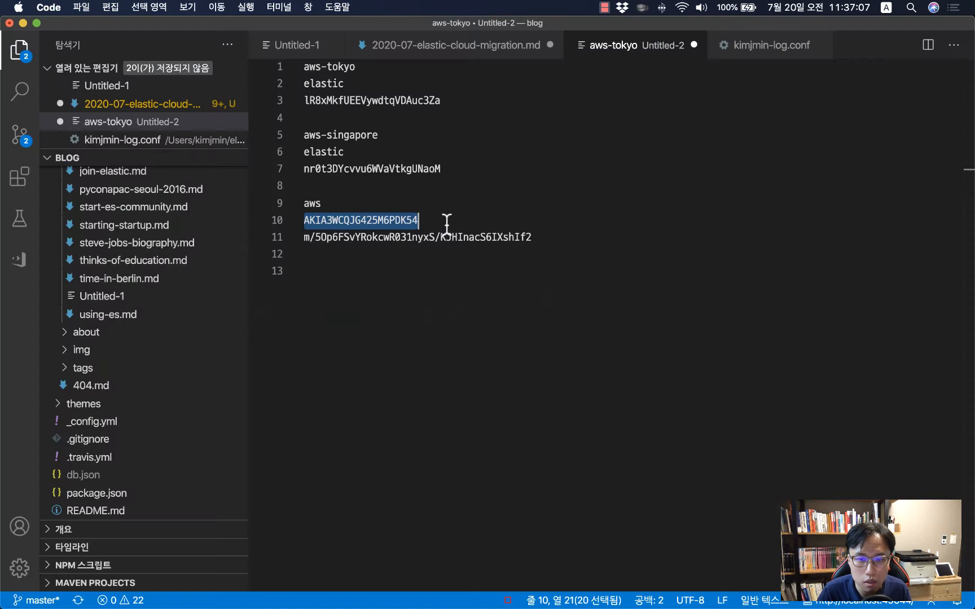
left_click(444, 312)
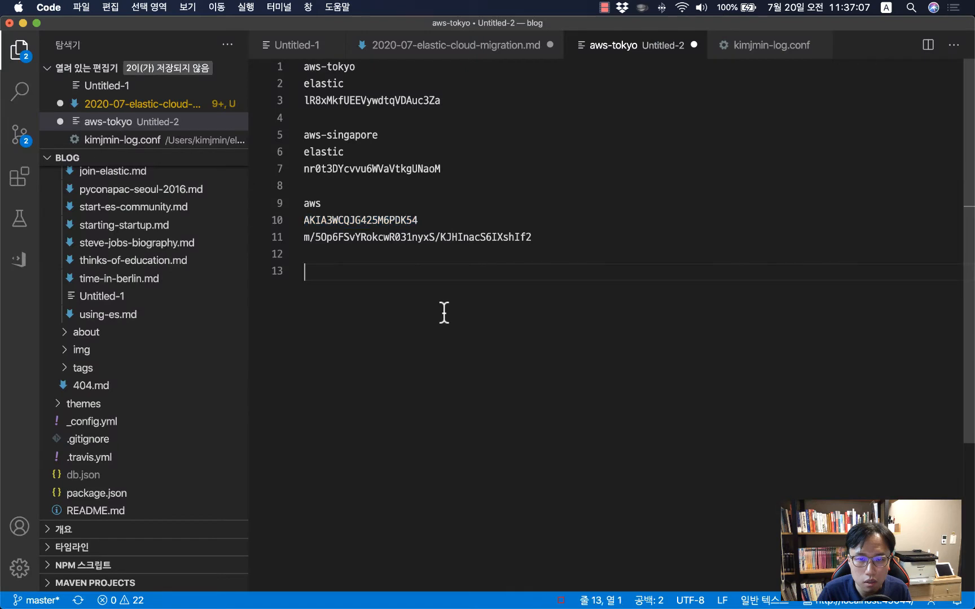
key("super+v")
key("Up")
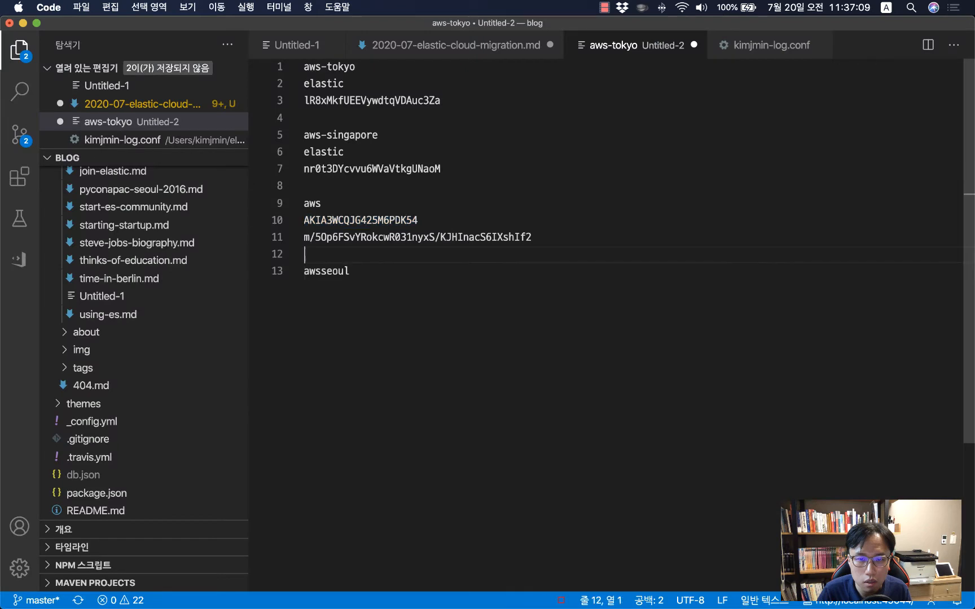
left_click(350, 270)
key("Home")
type("client")
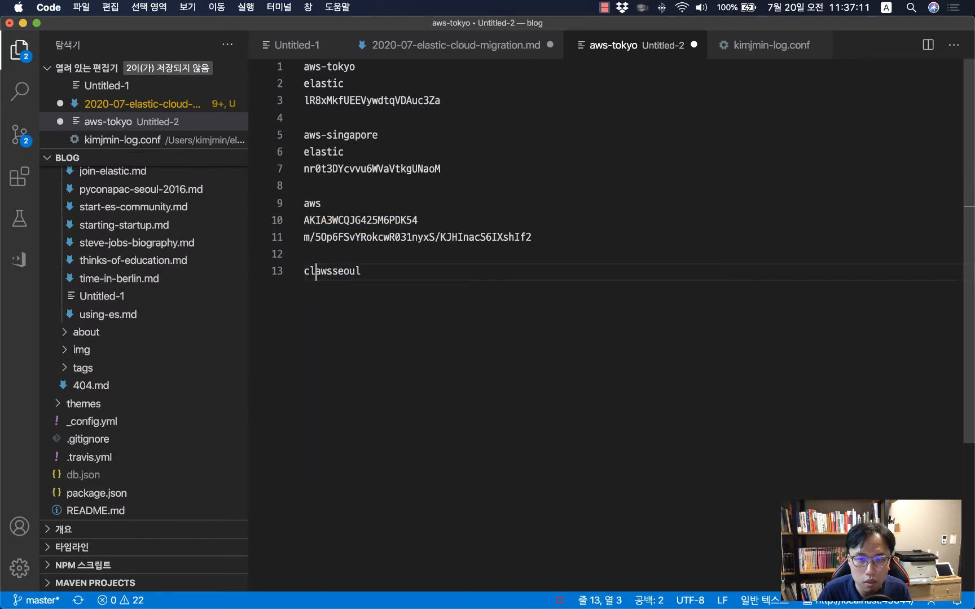
type(" :")
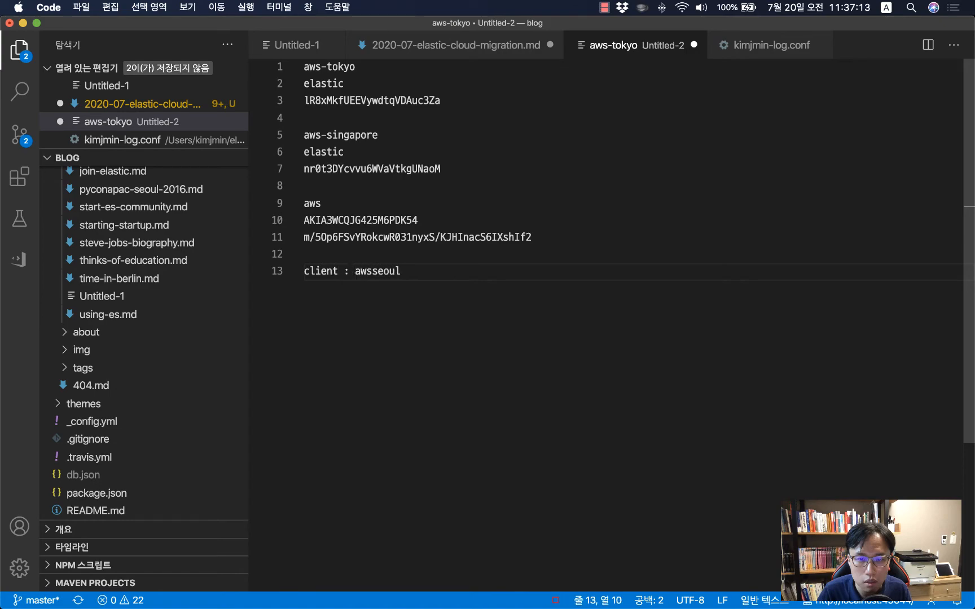
Save the s3.client.awsseoul.access_key keystore setting.
key("super+Tab")
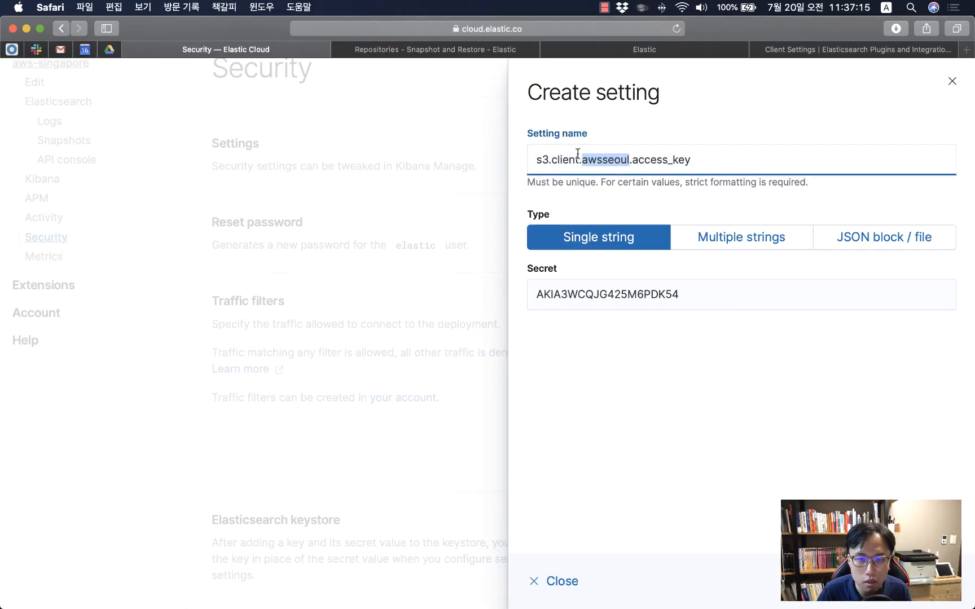
left_click(735, 389)
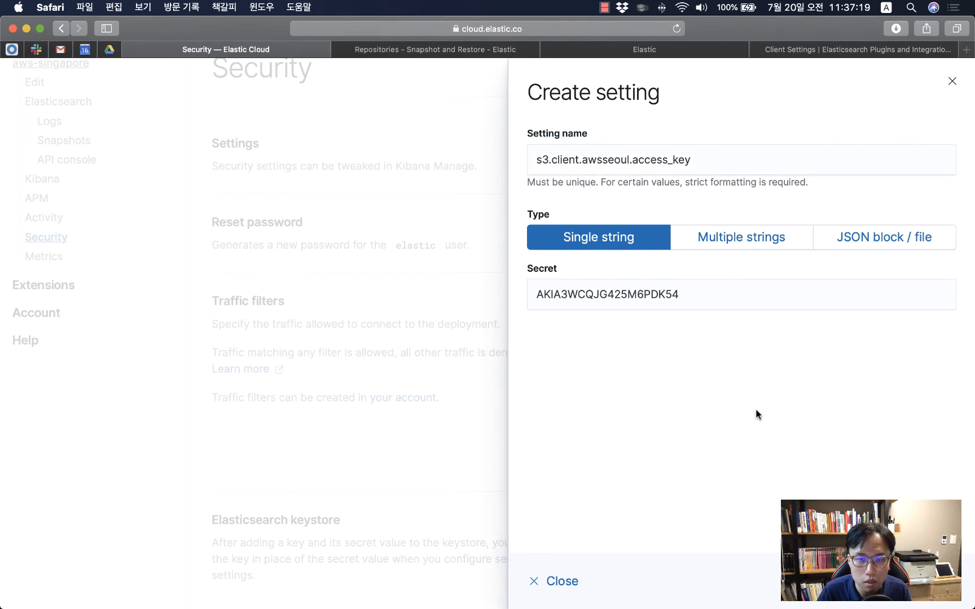
left_click(925, 581)
Start a new keystore setting with s3.client.default.secret_key copied from the docs as Setting name.
scroll(703, 461, "down", 2)
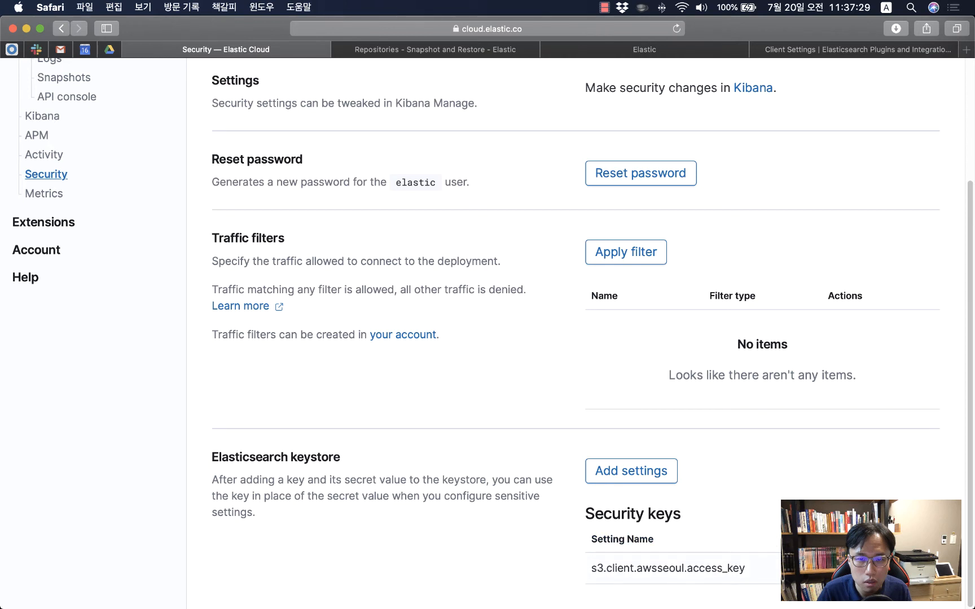
left_click(629, 480)
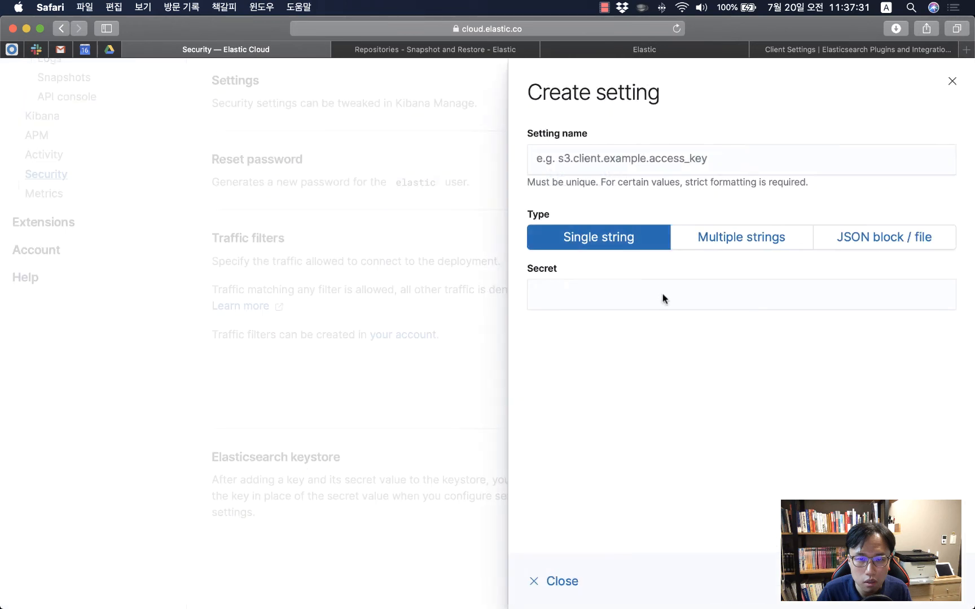
key("super+Tab")
key("super+Tab")
key("super+Tab")
key("super+Tab")
key("super+Tab")
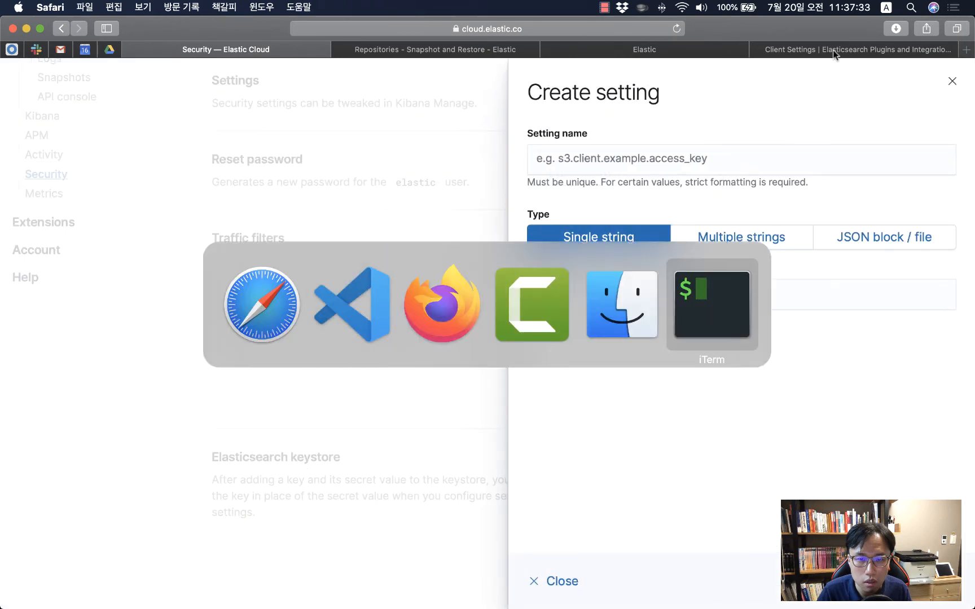
key("Escape")
left_click(832, 50)
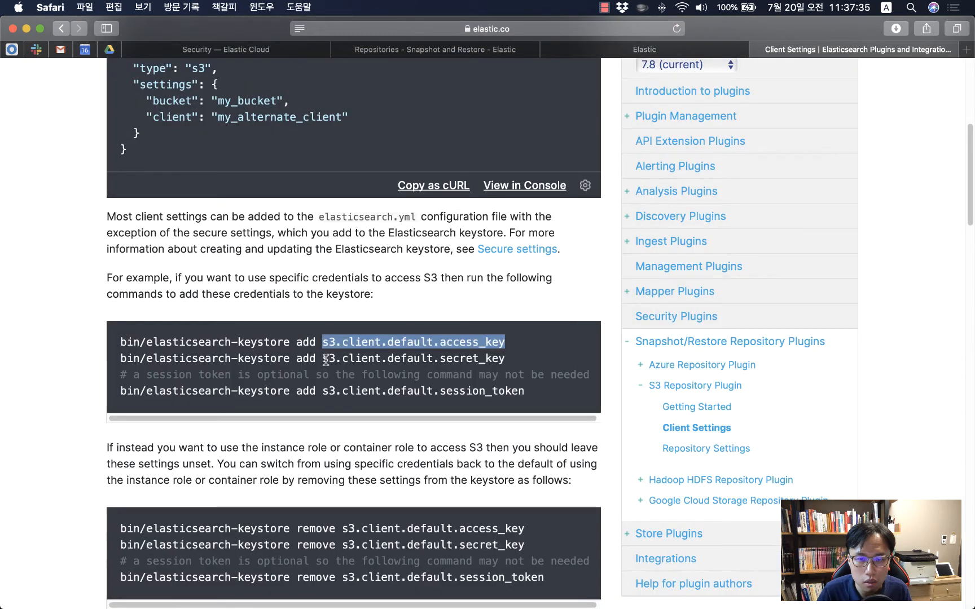
left_click_drag(325, 359, 504, 359)
key("super+c")
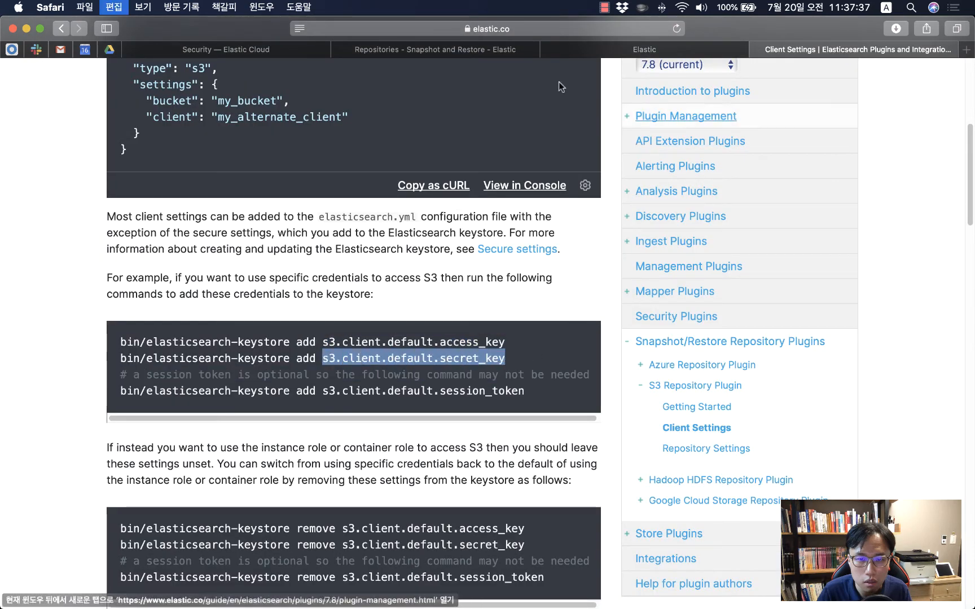
left_click(232, 50)
left_click(587, 152)
key("super+v")
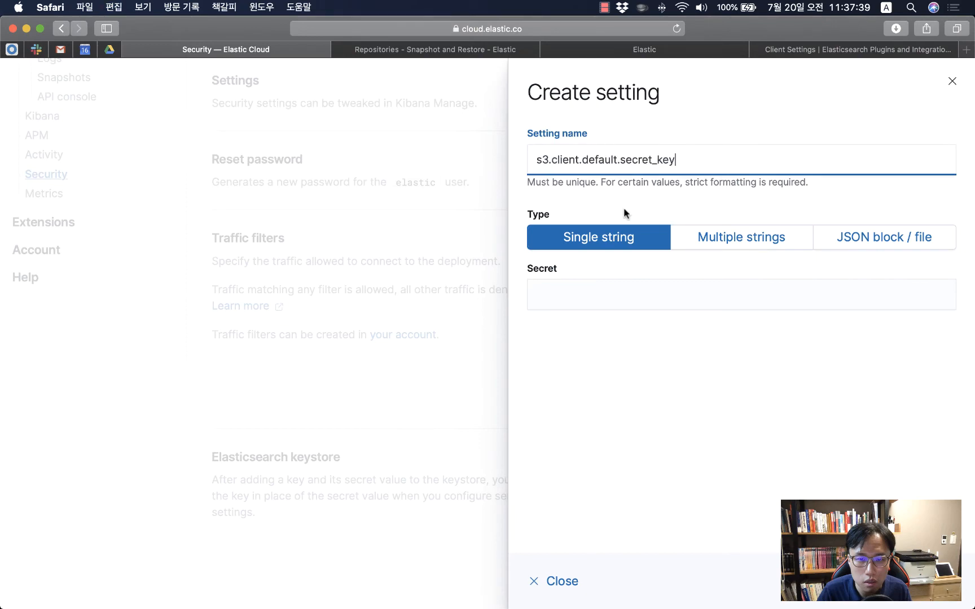
Change the setting name's client from default to awsseoul, giving s3.client.awsseoul.secret_key.
key("super+Tab")
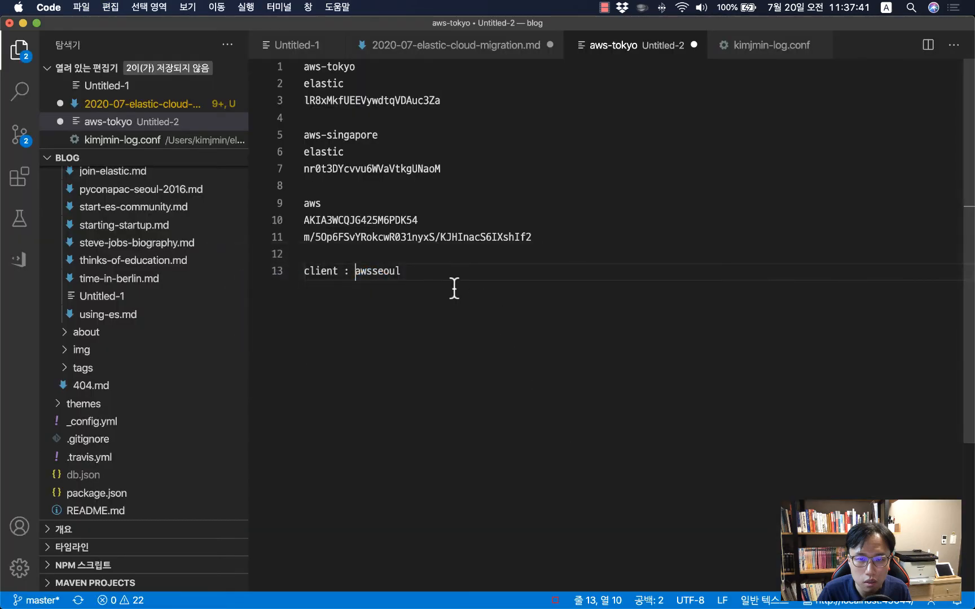
left_click(311, 237)
key("Home")
key("shift+End")
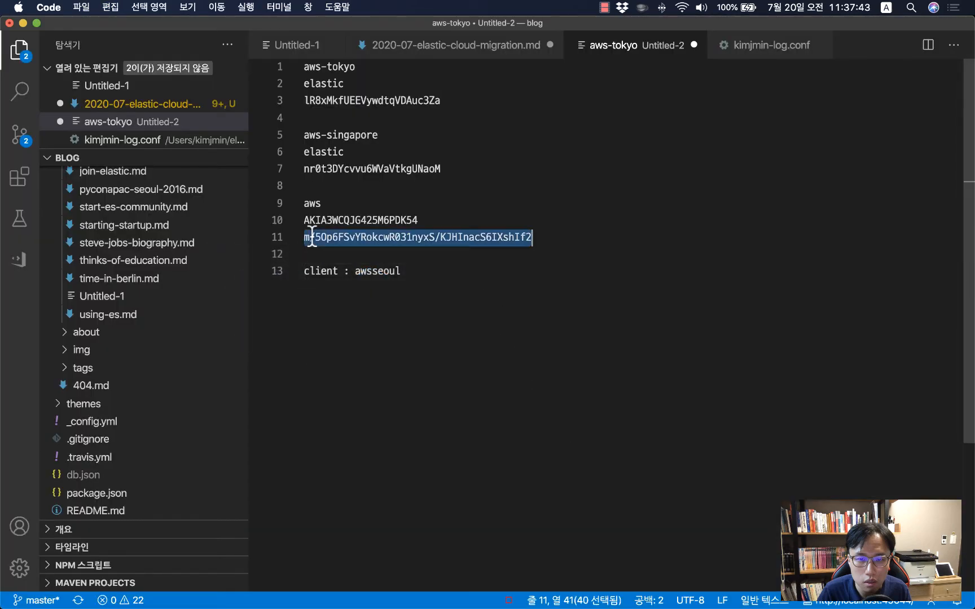
double_click(375, 271)
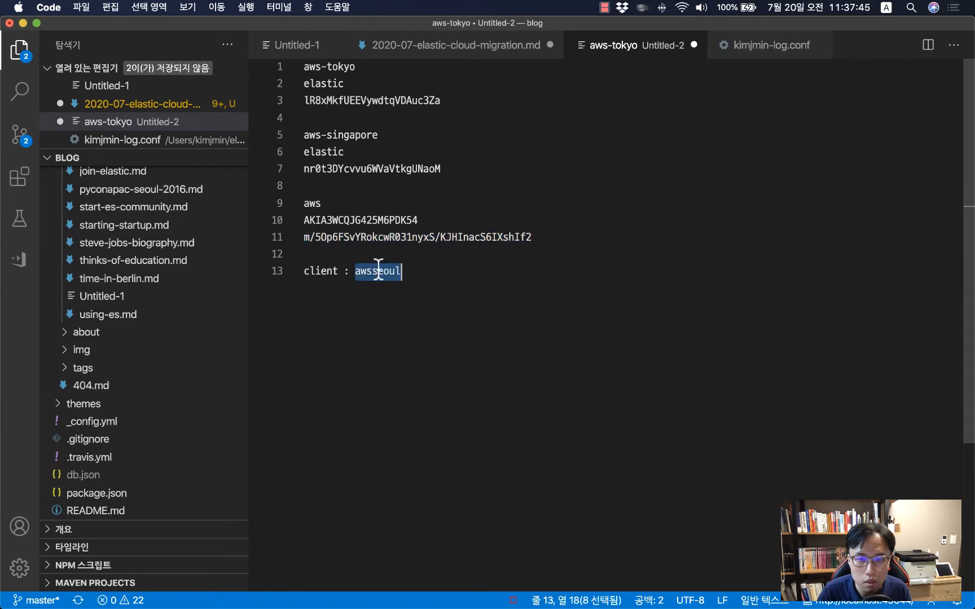
key("super+Tab")
left_click_drag(675, 160, 535, 160)
left_click(535, 160)
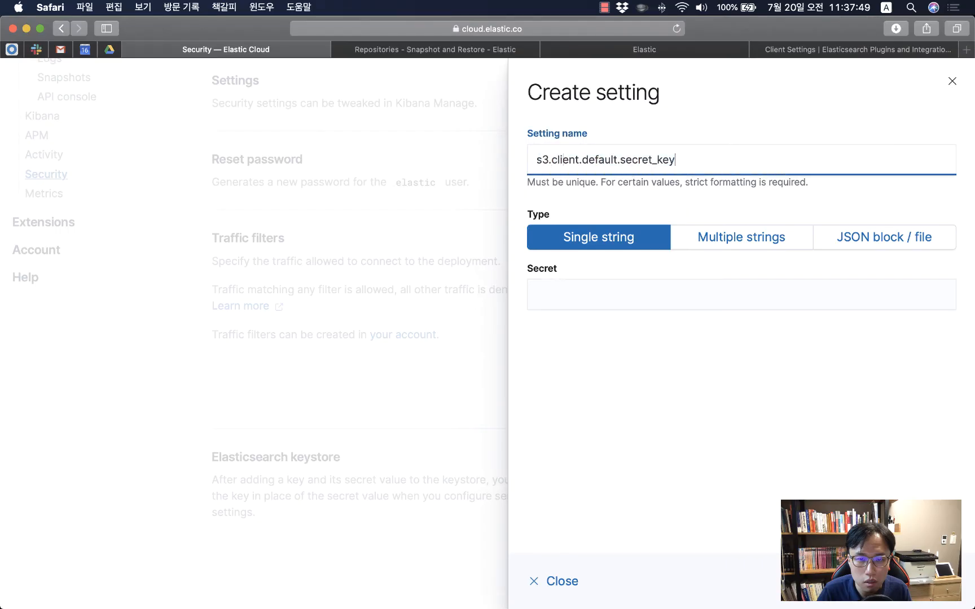
key("shift+Right")
key("shift+Right")
key("shift+Right")
key("shift+Right")
type("awsseoul")
Label the secret key and access key lines in the credential notes with the setting name.
key("super+a")
key("super+c")
key("super+Tab")
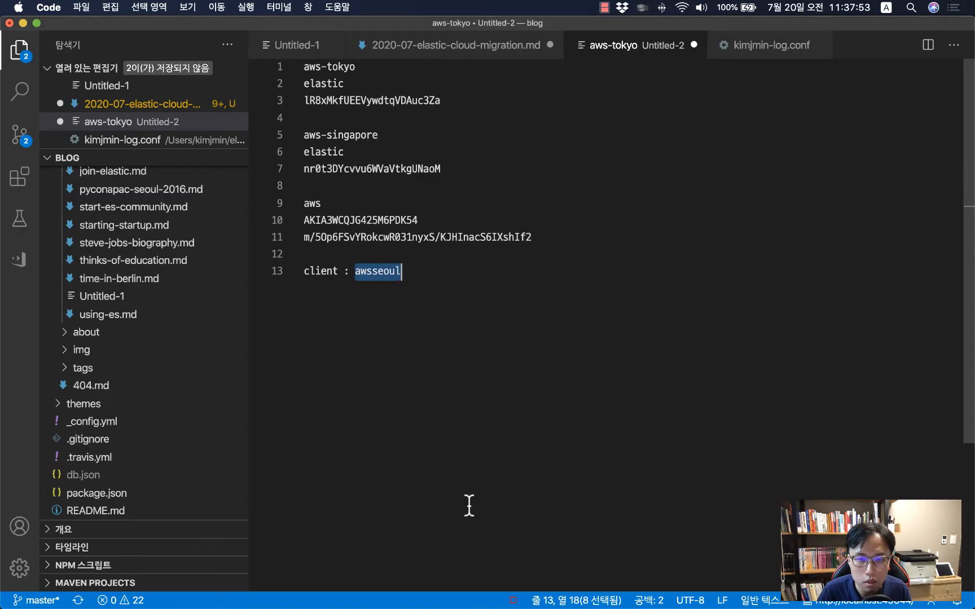
left_click(461, 374)
key("Up")
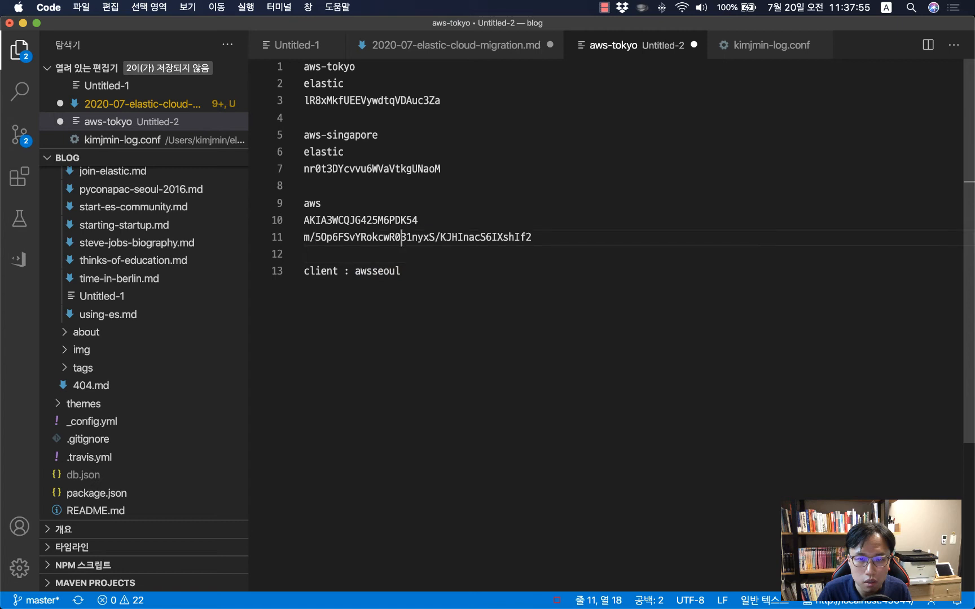
left_click(304, 237)
key("super+v")
type(":")
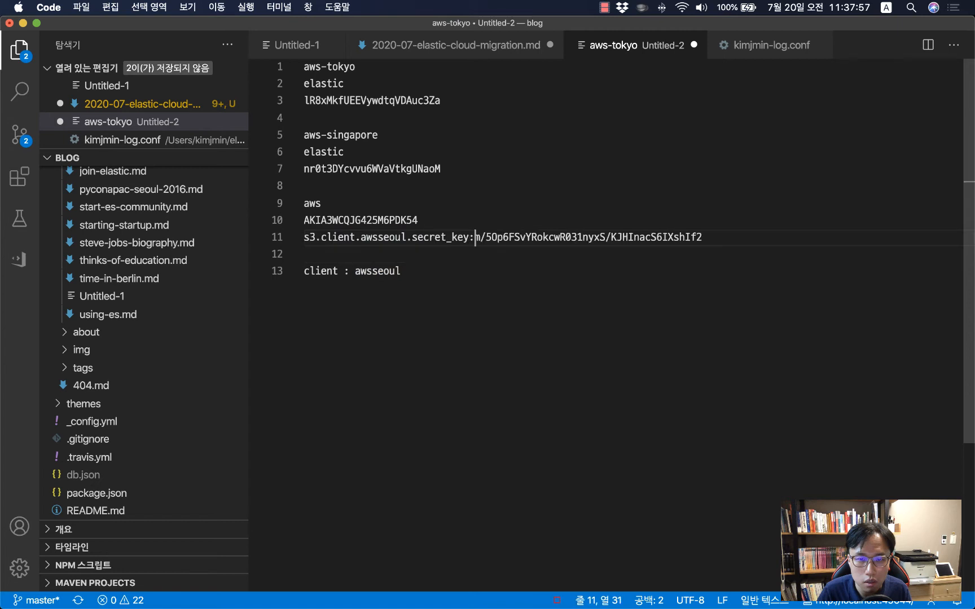
key("Up")
key("super+Left")
key("super+v")
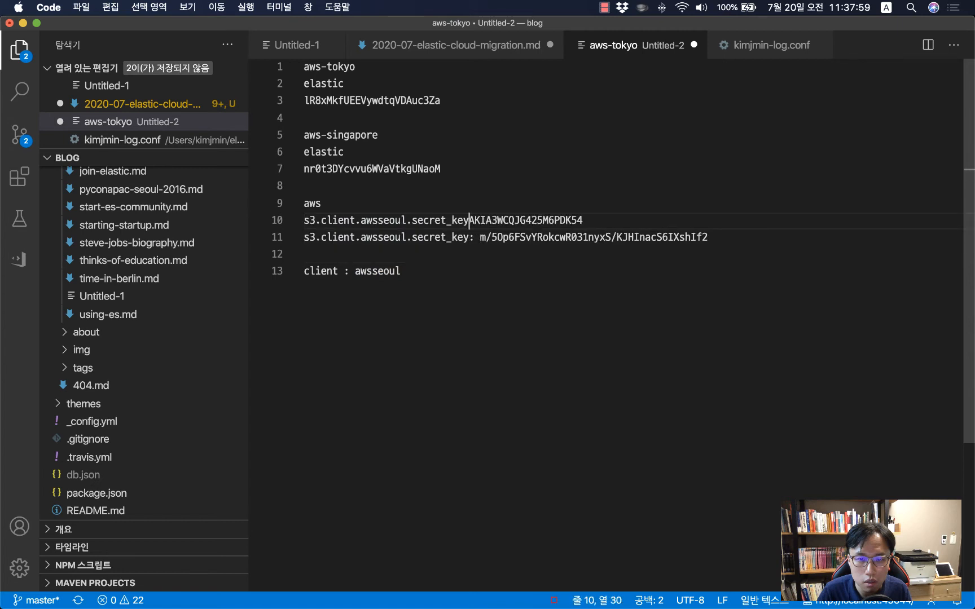
key("Left")
type(":")
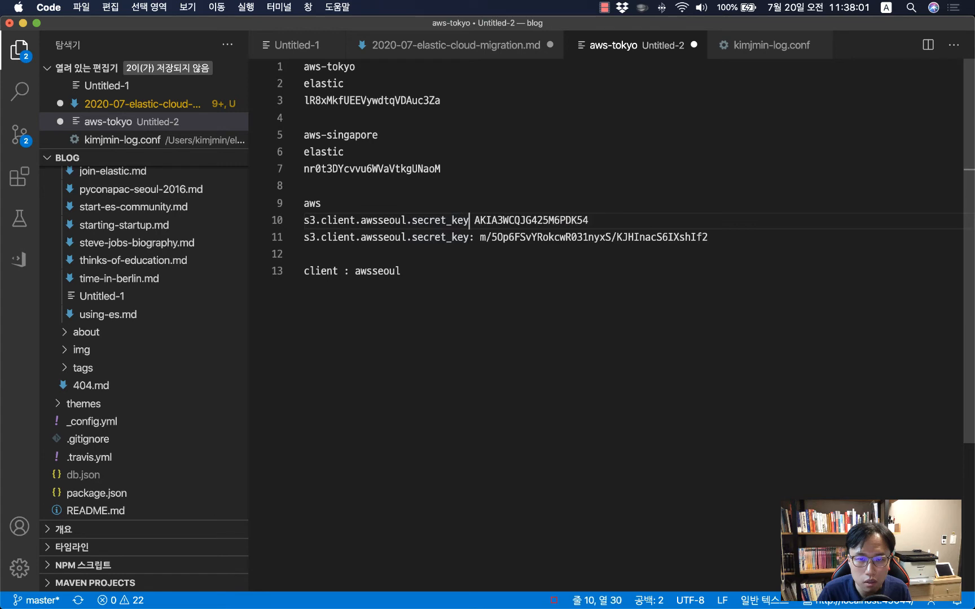
Correct the access key line's label in the notes from secret_key to access_key.
key("super+Tab")
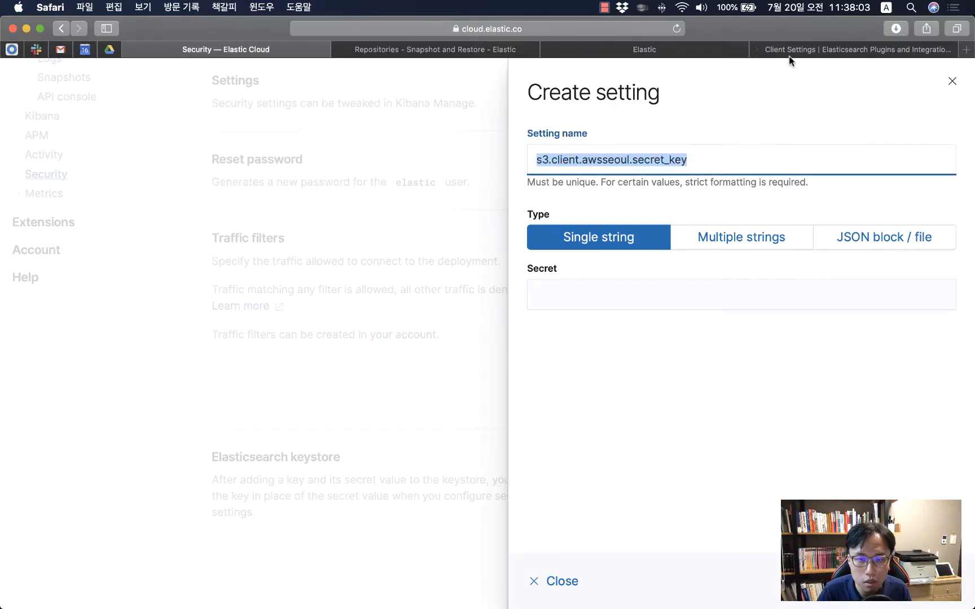
left_click(790, 49)
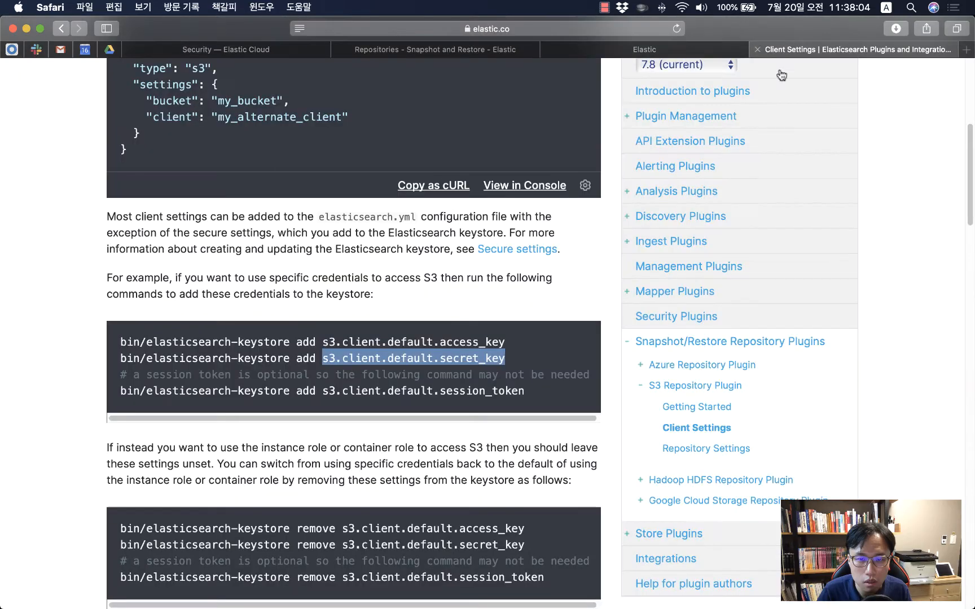
double_click(457, 344)
key("super+Tab")
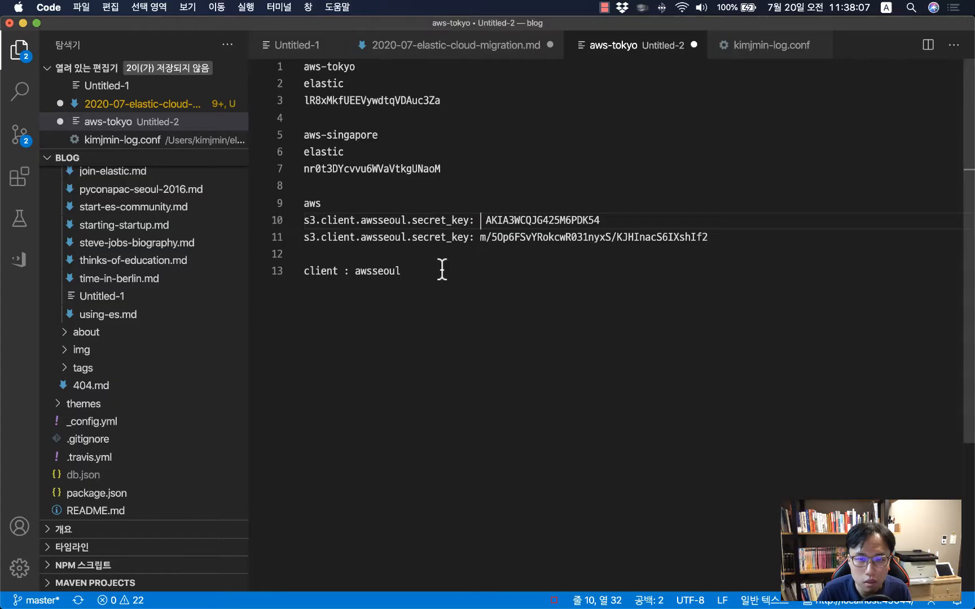
double_click(428, 220)
key("super+v")
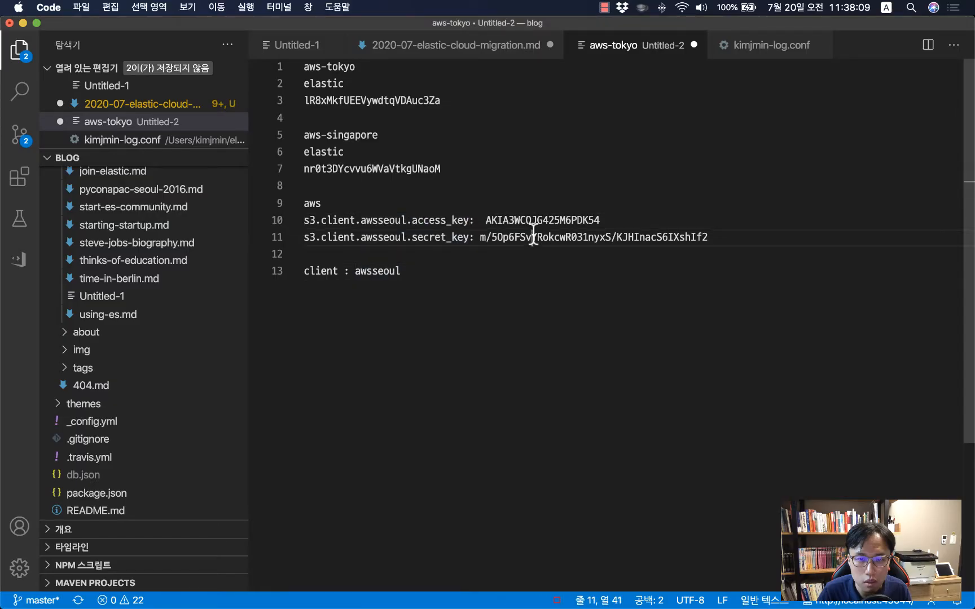
Paste the AWS secret key into Secret and save the s3.client.awsseoul.secret_key setting.
left_click_drag(480, 237, 717, 237)
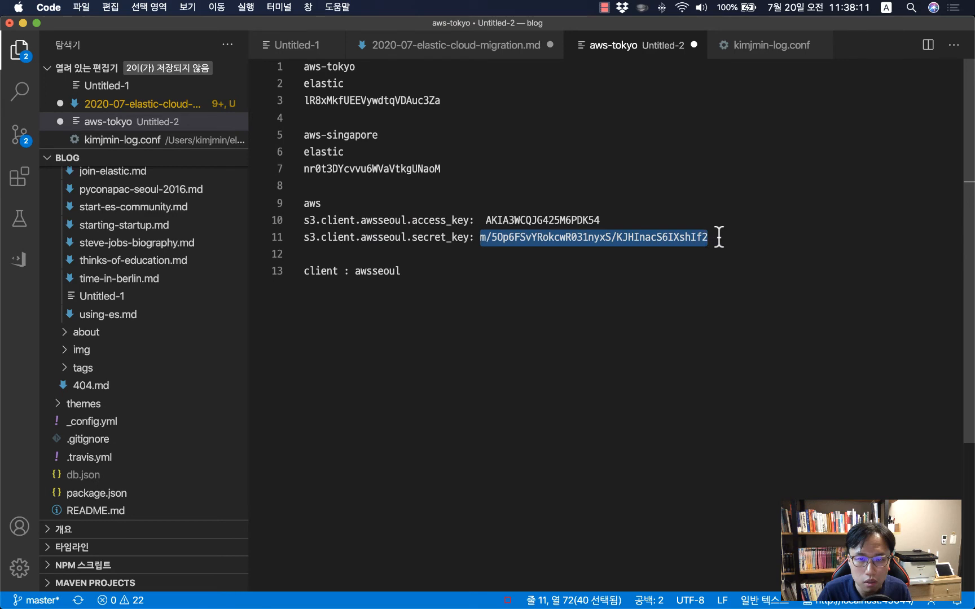
key("super+Tab")
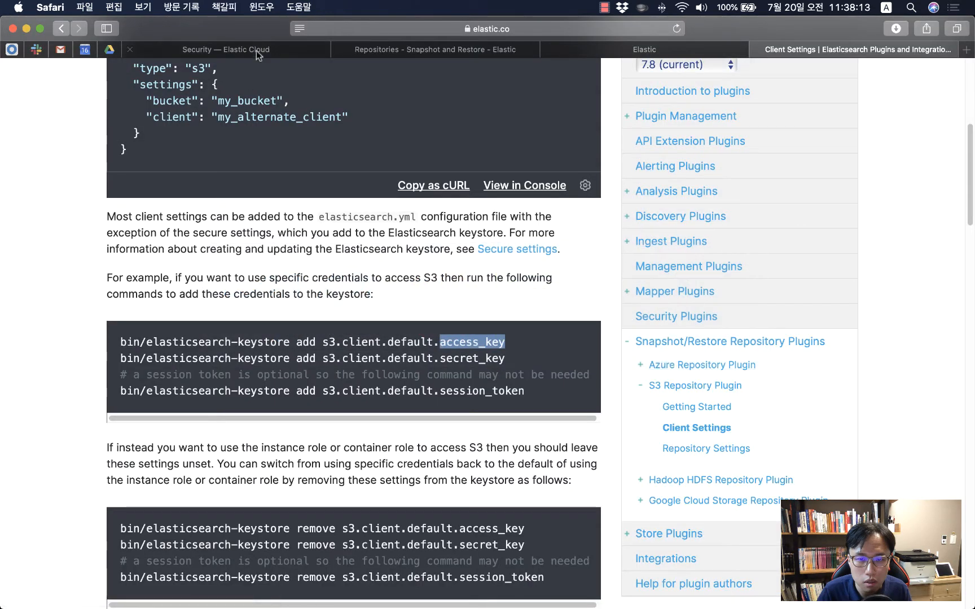
left_click(257, 52)
left_click(631, 303)
key("super+v")
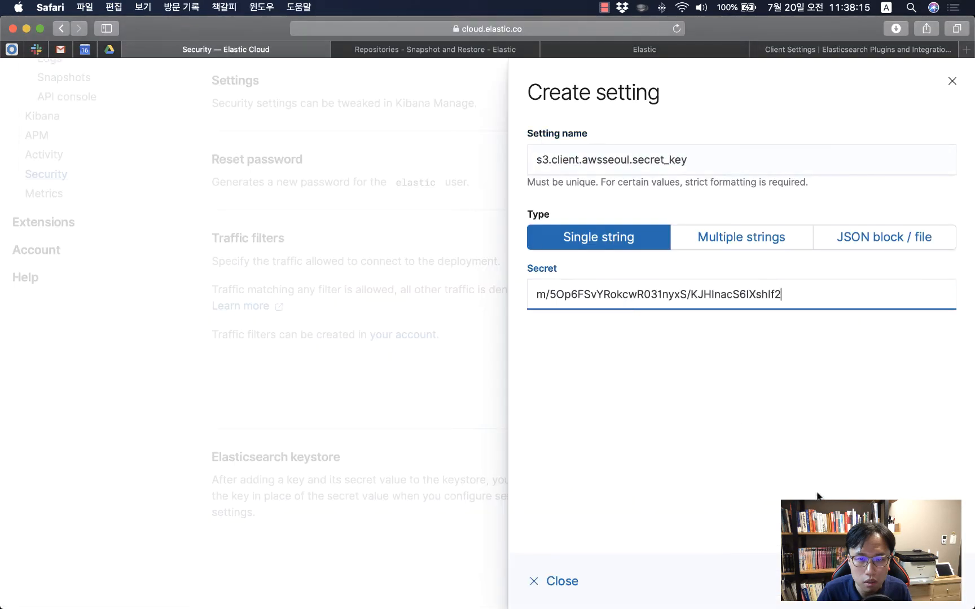
key("Tab")
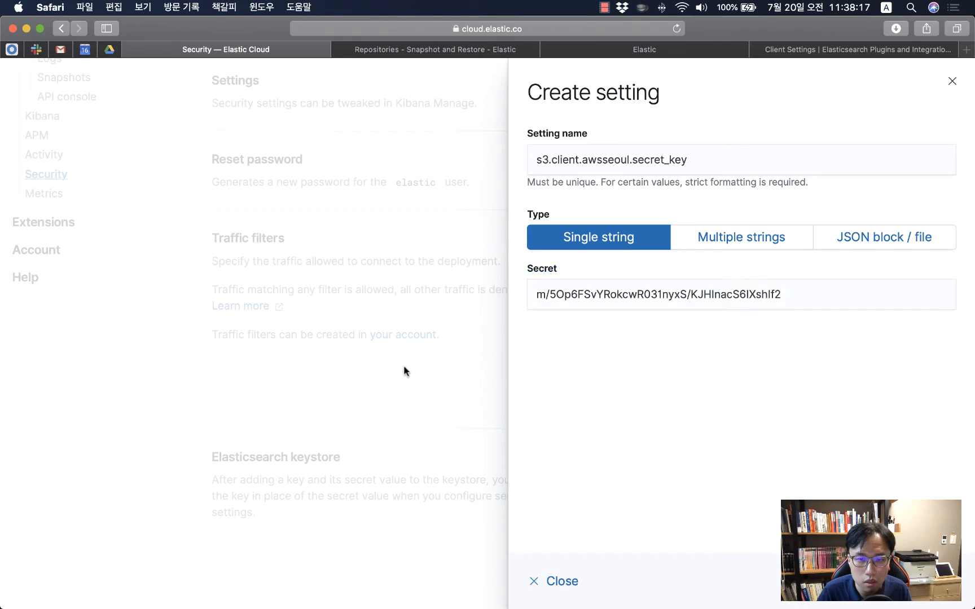
key("Return")
scroll(404, 367, "down", 1)
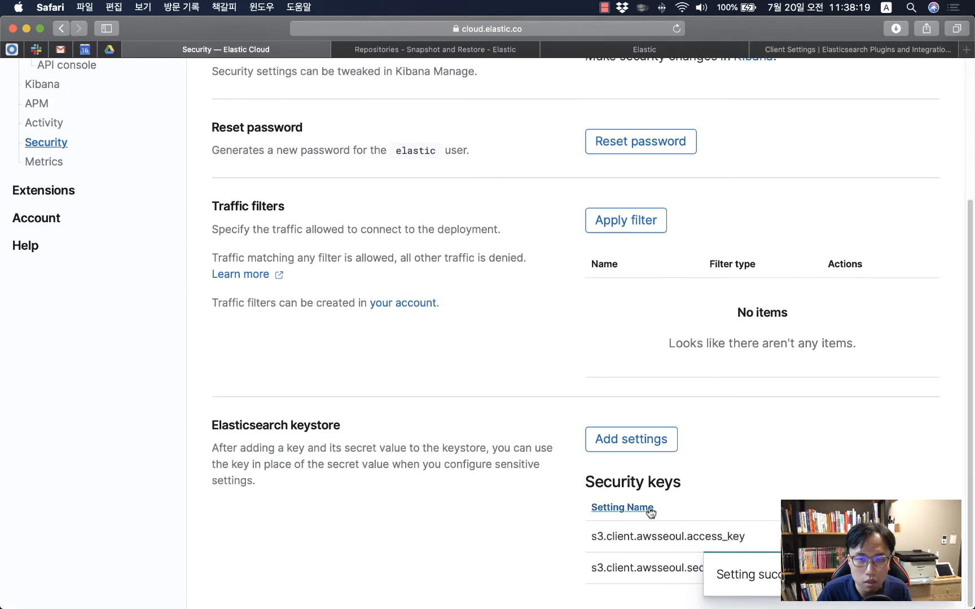
scroll(438, 502, "up", 5)
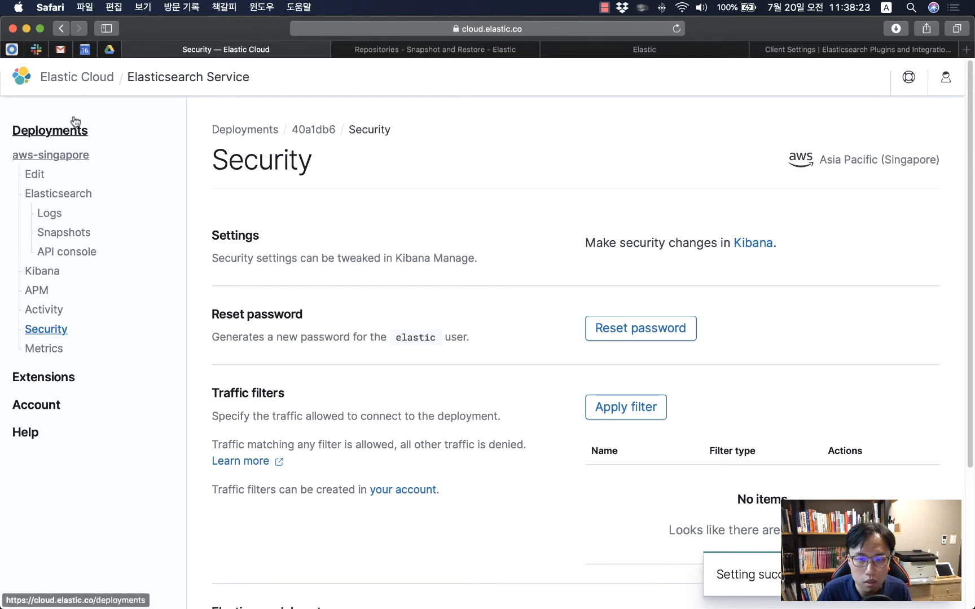
Go to the aws-tokyo deployment's Security page and start a new keystore setting.
left_click(72, 136)
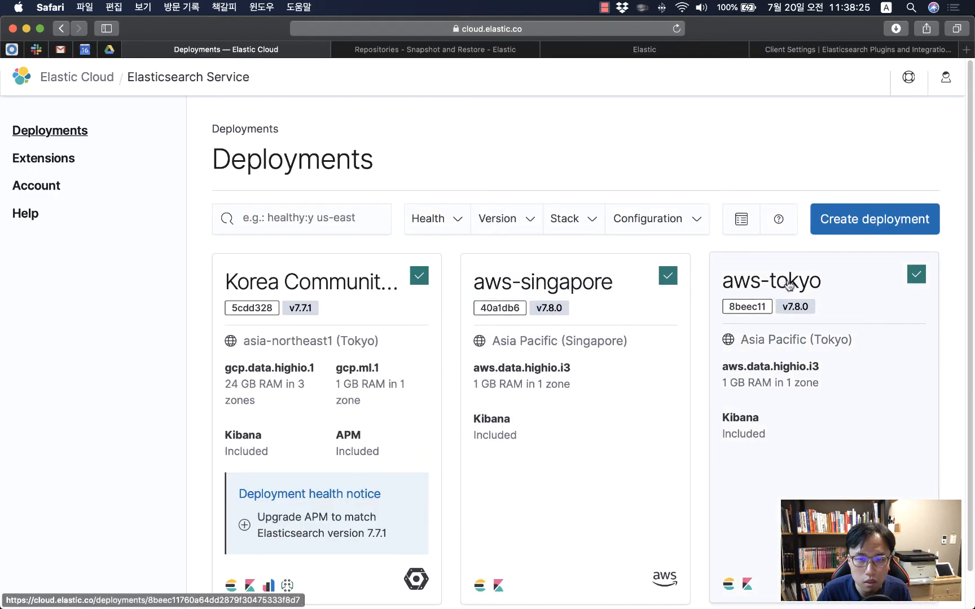
left_click(789, 286)
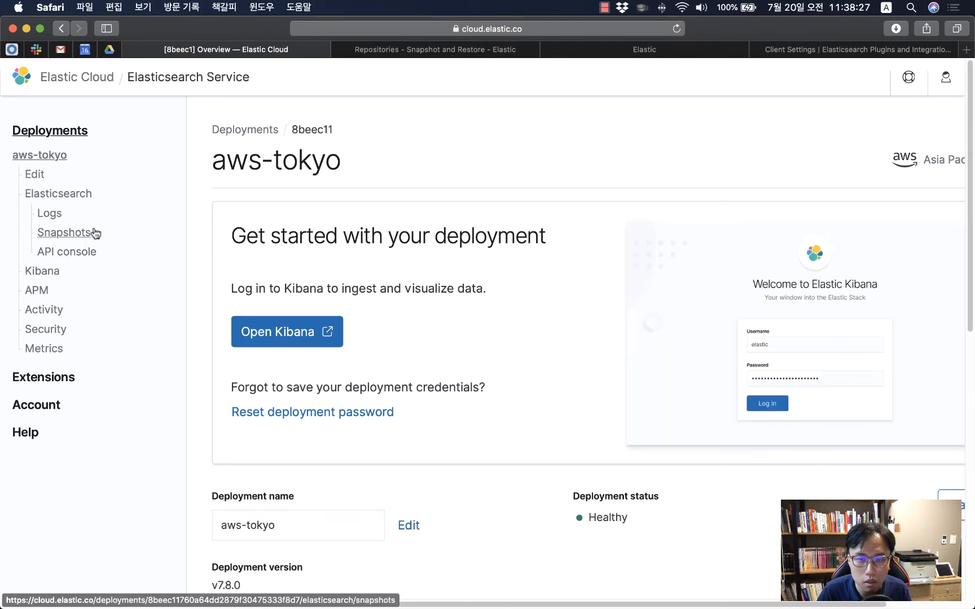
left_click(48, 333)
scroll(338, 349, "down", 3)
left_click(635, 535)
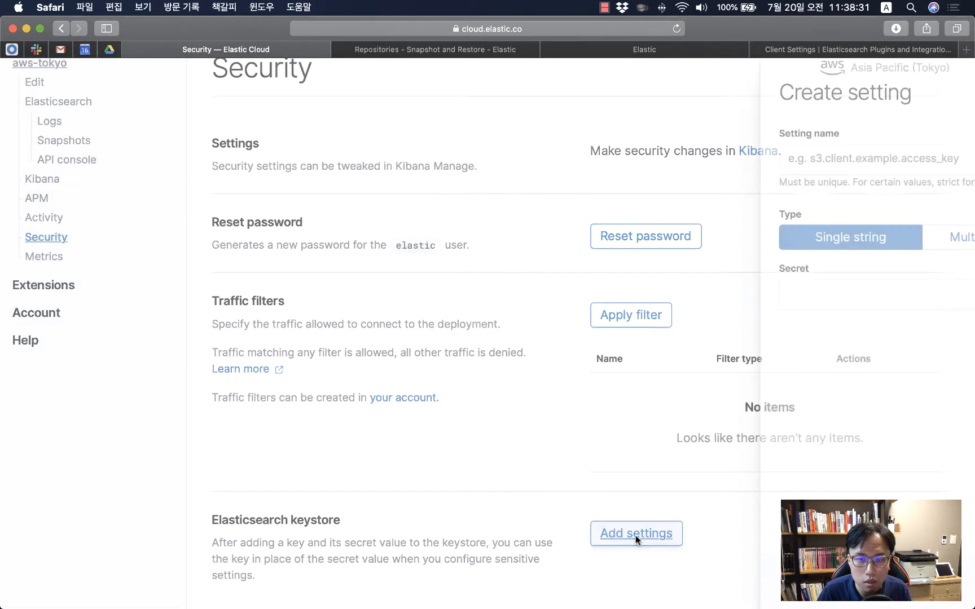
Add s3.client.awsseoul.access_key holding the AWS access key ID to the aws-tokyo keystore.
key("super+Tab")
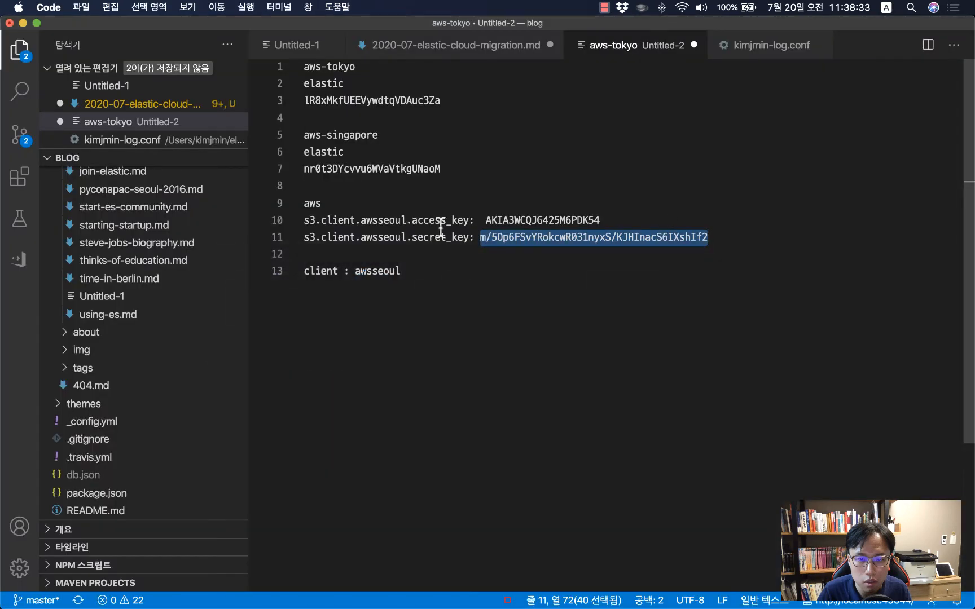
left_click_drag(469, 220, 297, 221)
key("super+c")
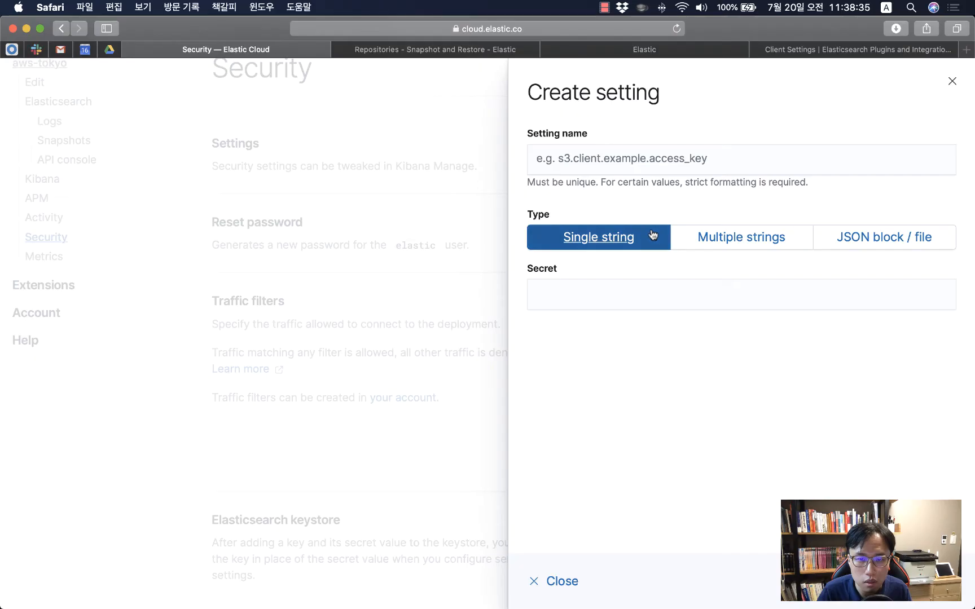
key("super+Tab")
left_click(661, 159)
key("super+v")
key("super+Tab")
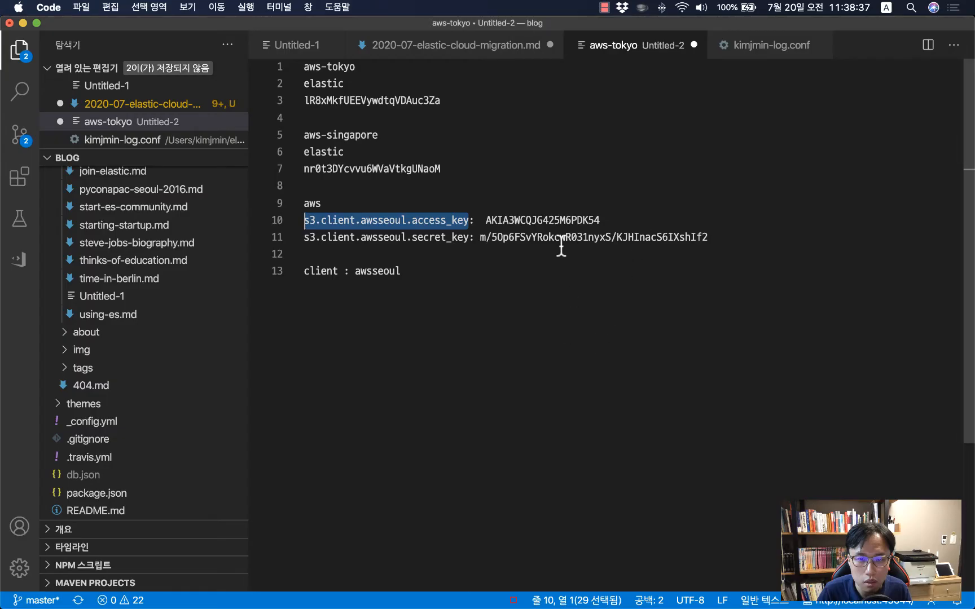
double_click(515, 220)
key("super+c")
key("super+Tab")
left_click(699, 290)
key("super+v")
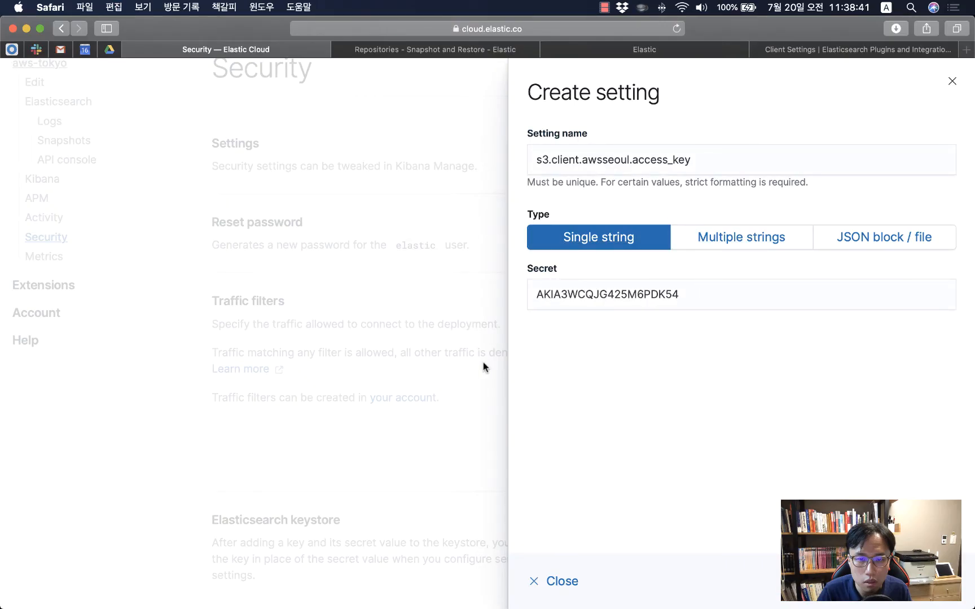
key("Return")
Add and save s3.client.awsseoul.secret_key holding the AWS secret key in the aws-tokyo keystore.
scroll(620, 469, "down", 2)
left_click(642, 470)
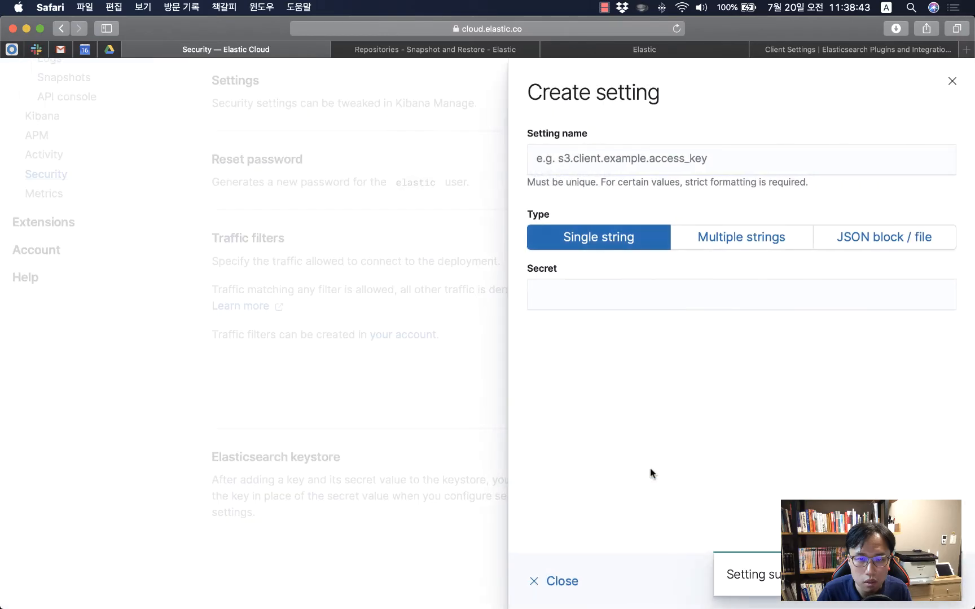
key("super+Tab")
left_click_drag(468, 237, 303, 237)
key("super+Tab")
left_click(702, 163)
key("super+v")
key("super+Tab")
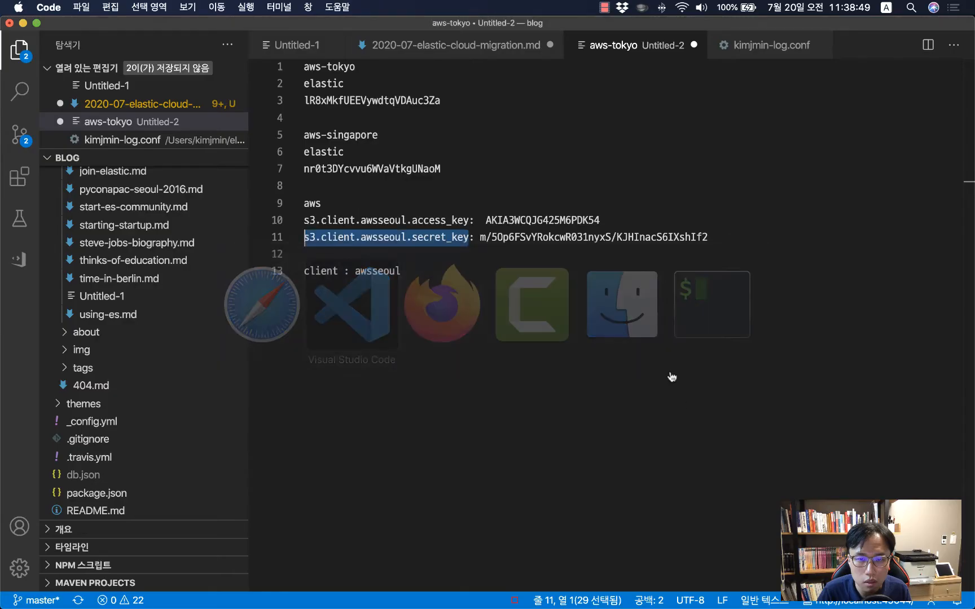
left_click_drag(479, 237, 753, 240)
key("super+c")
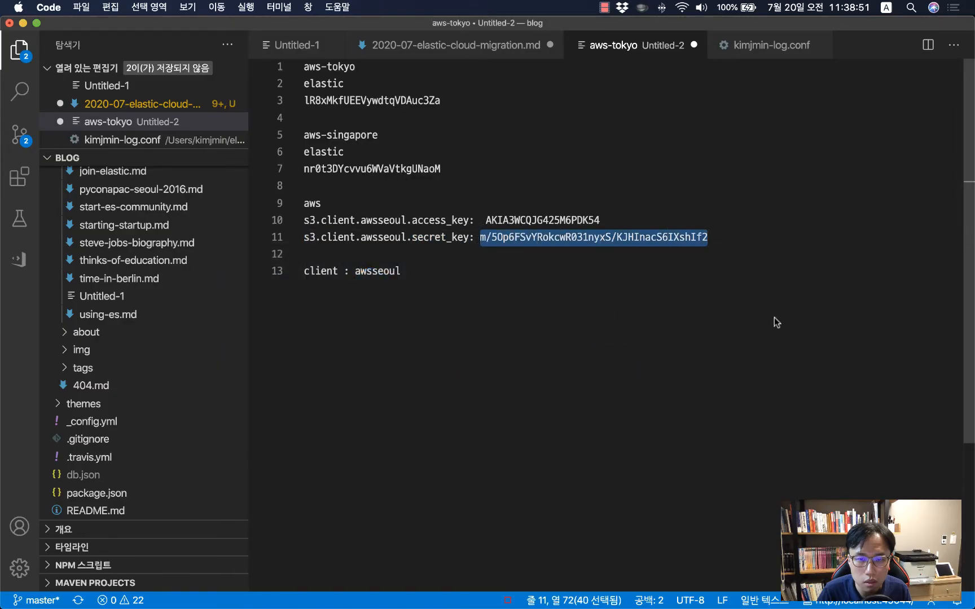
key("super+Tab")
left_click(705, 300)
key("super+v")
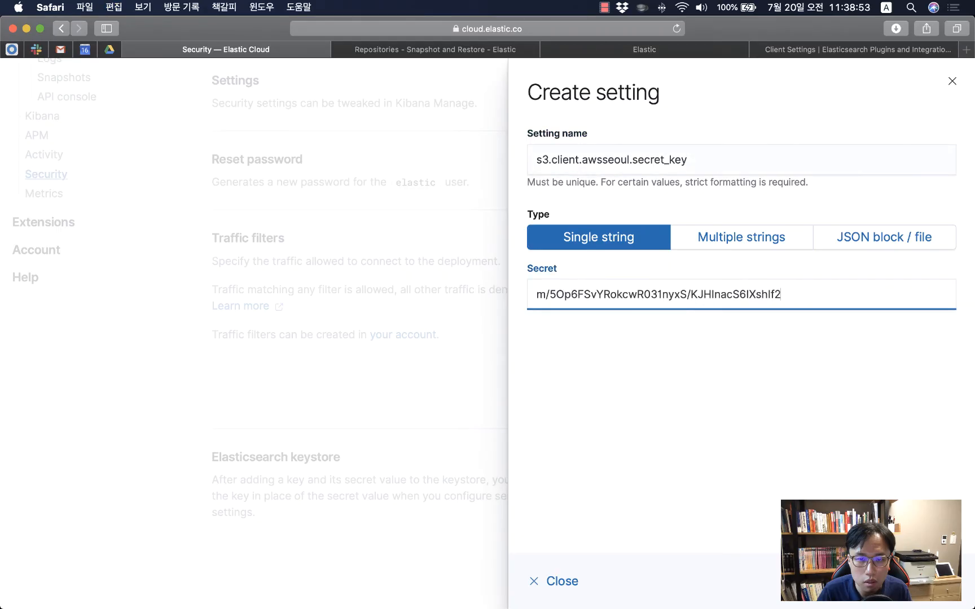
key("Tab")
key("Return")
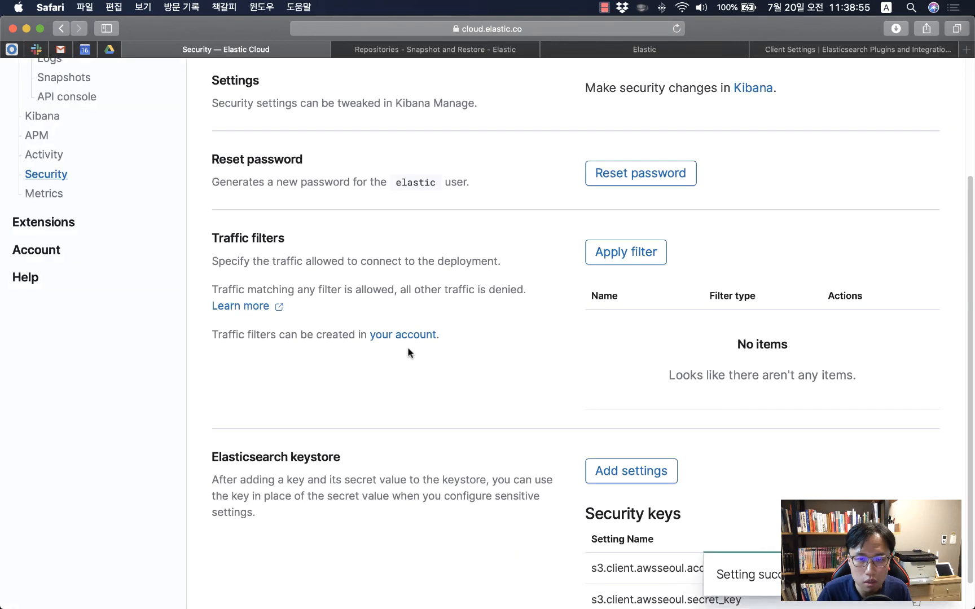
scroll(402, 262, "up", 3)
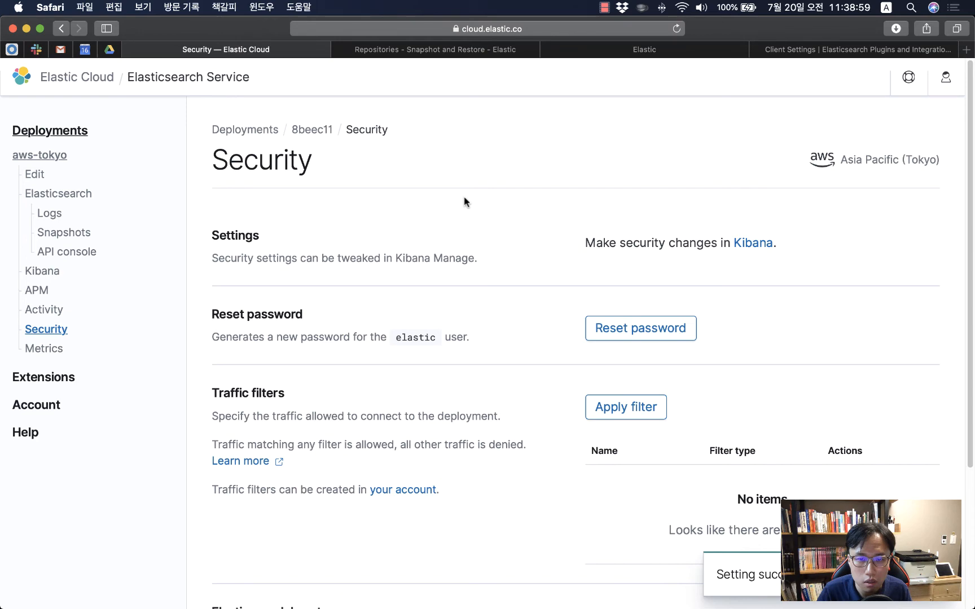
Go from Dev Tools to Stack Management's Snapshot and Restore Repositories list and start registering a repository.
left_click(810, 49)
left_click(645, 49)
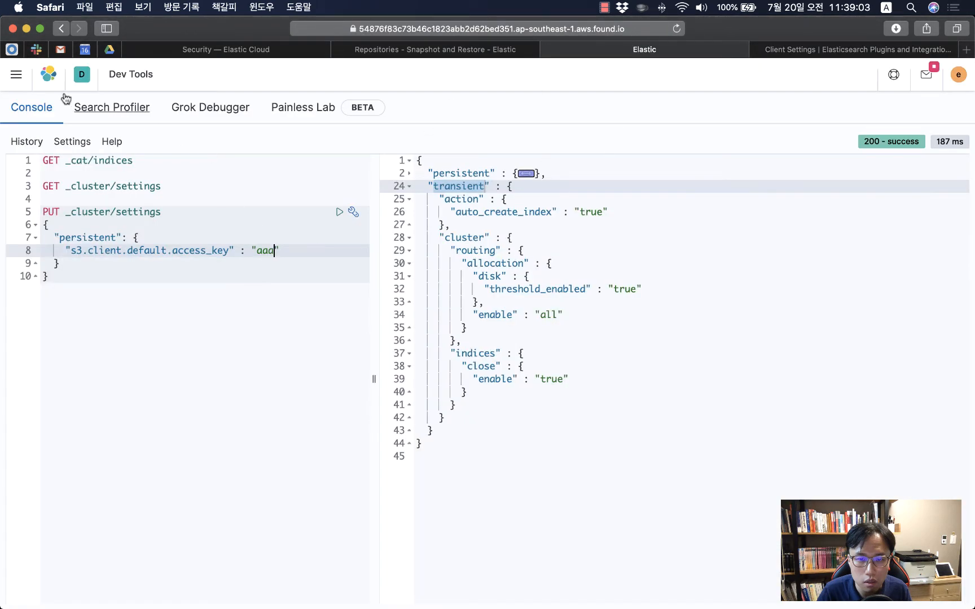
left_click(16, 75)
scroll(90, 474, "down", 3)
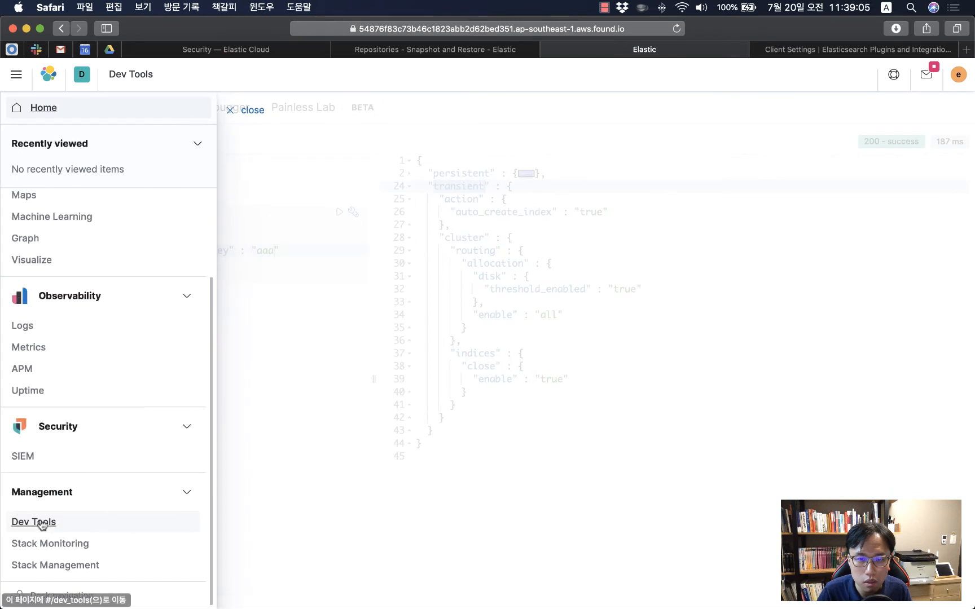
left_click(49, 564)
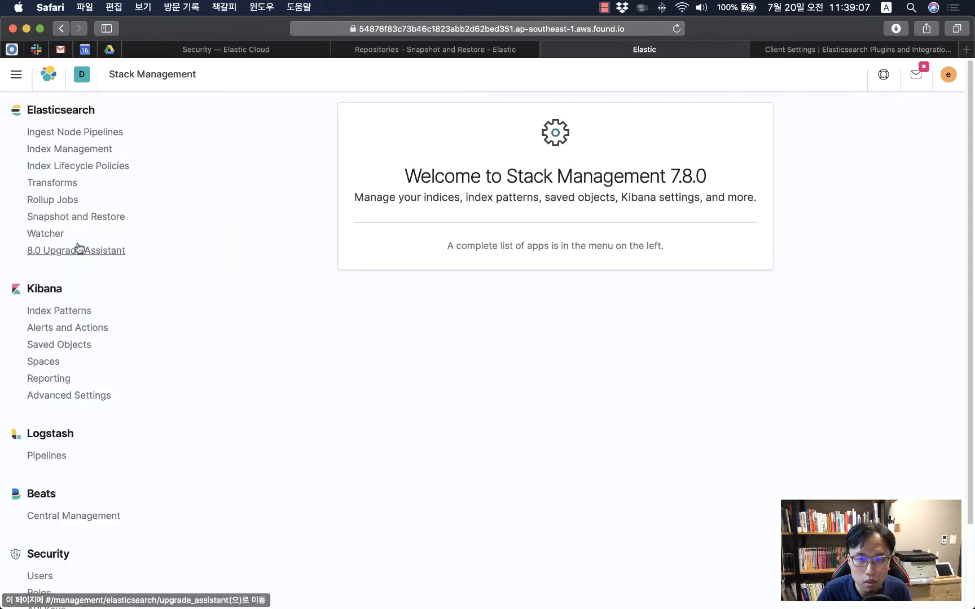
left_click(70, 217)
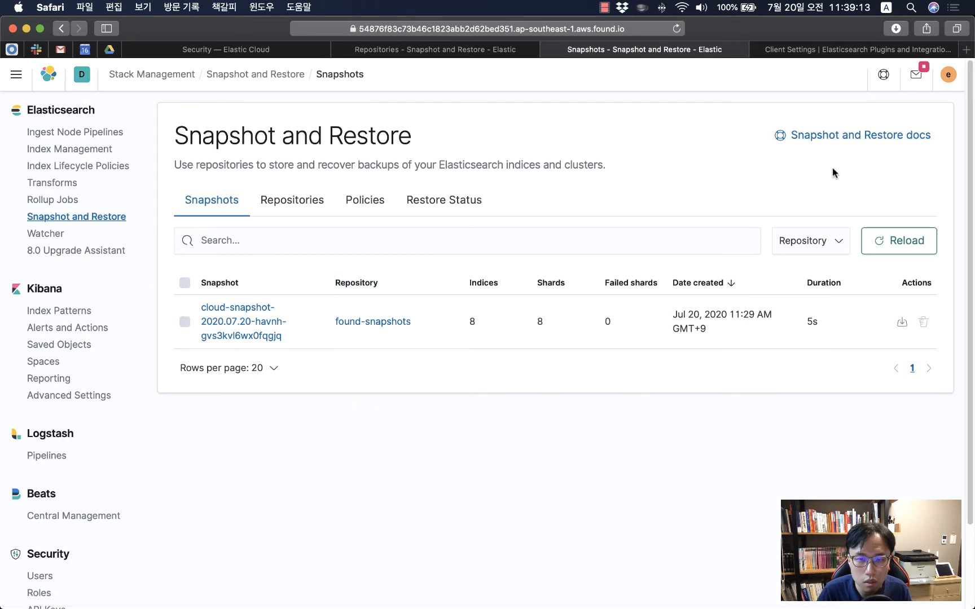
left_click(315, 210)
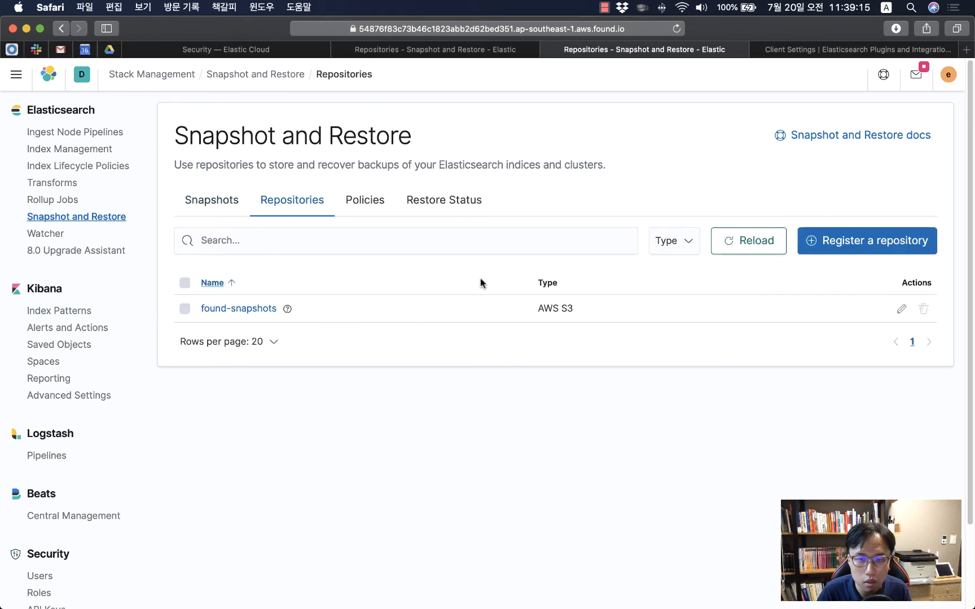
left_click(865, 243)
Enter s3-snapshot as the new repository's name.
left_click(630, 211)
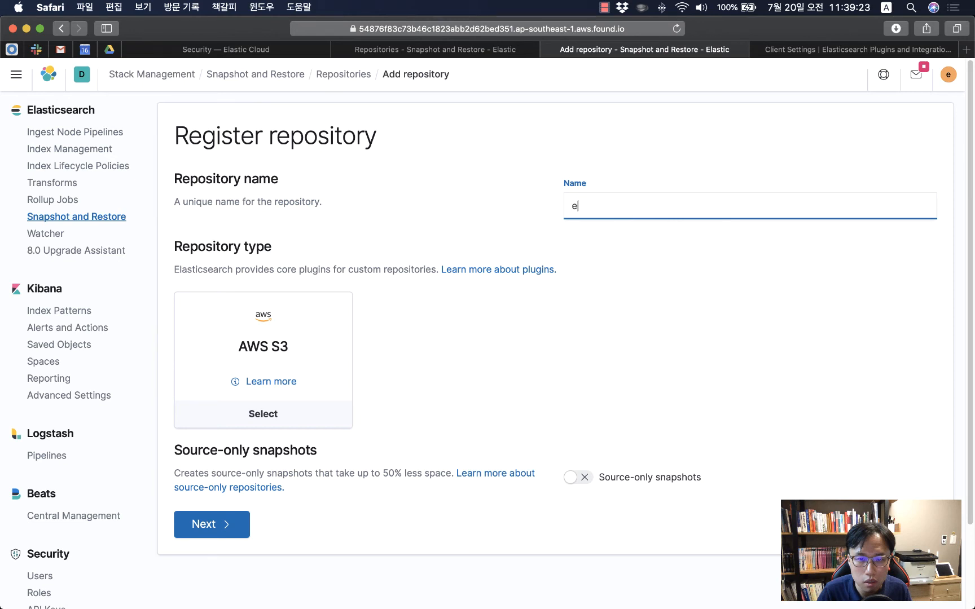
type("s-cloud-")
key("super+a")
type("aw")
left_click(729, 354)
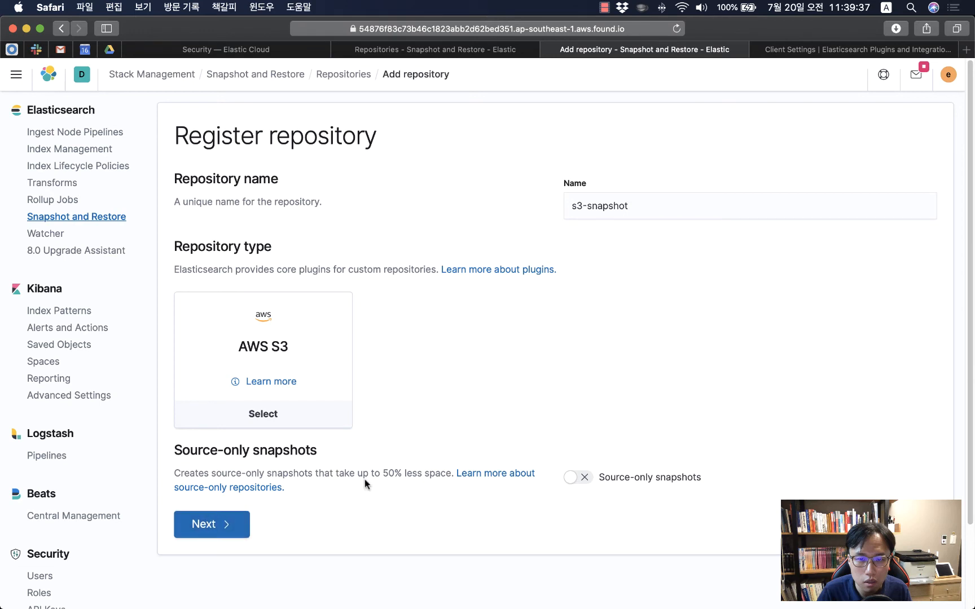
left_click_drag(167, 460, 304, 459)
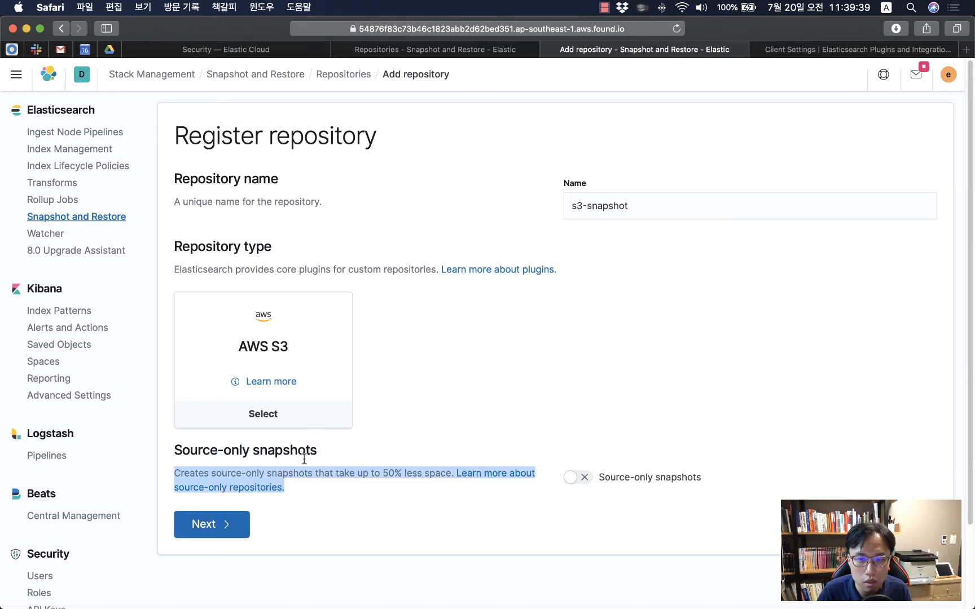
left_click(307, 461)
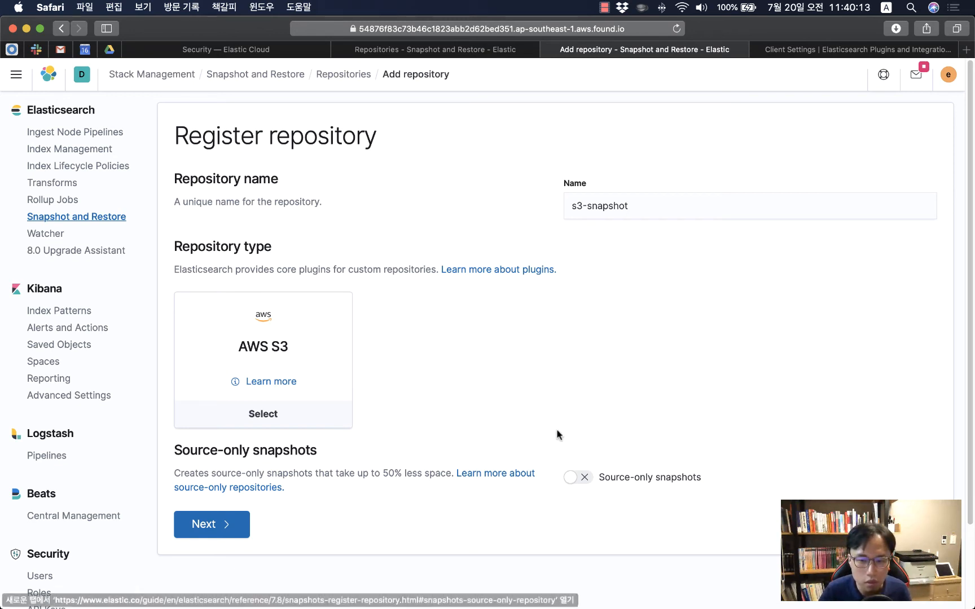
Select the AWS S3 repository type and continue to its settings step.
left_click(211, 526)
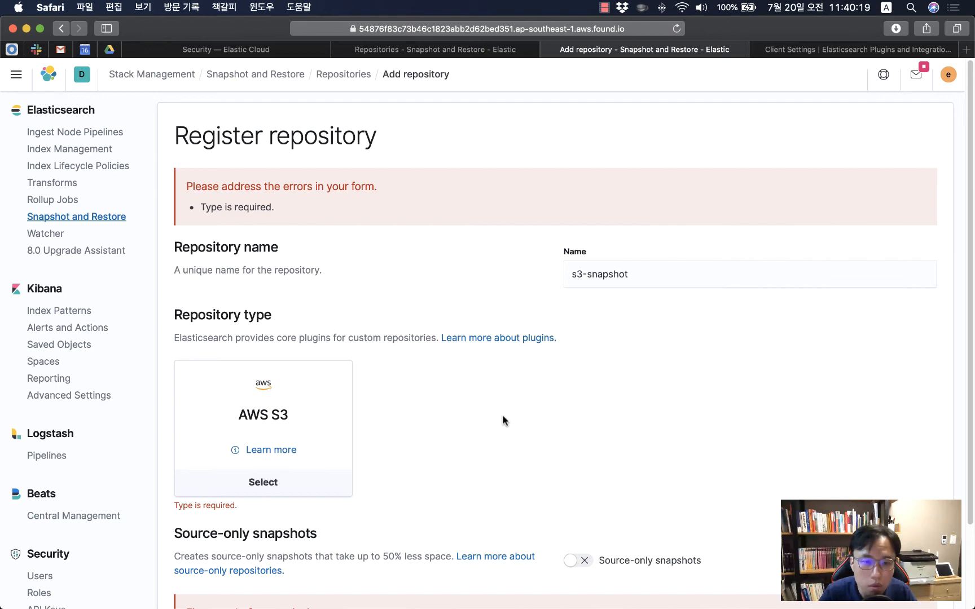
scroll(372, 398, "down", 2)
left_click(340, 365)
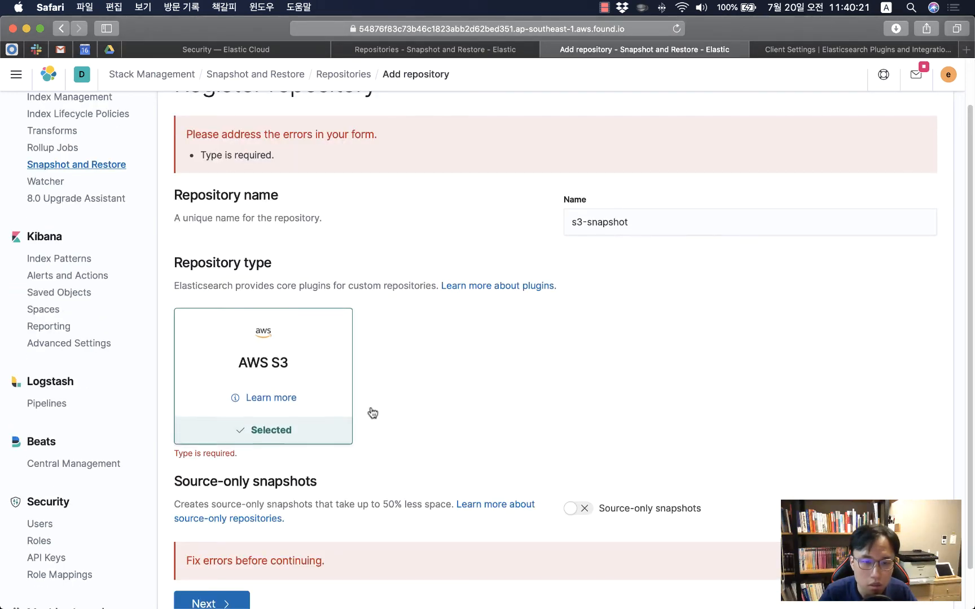
scroll(504, 480, "down", 1)
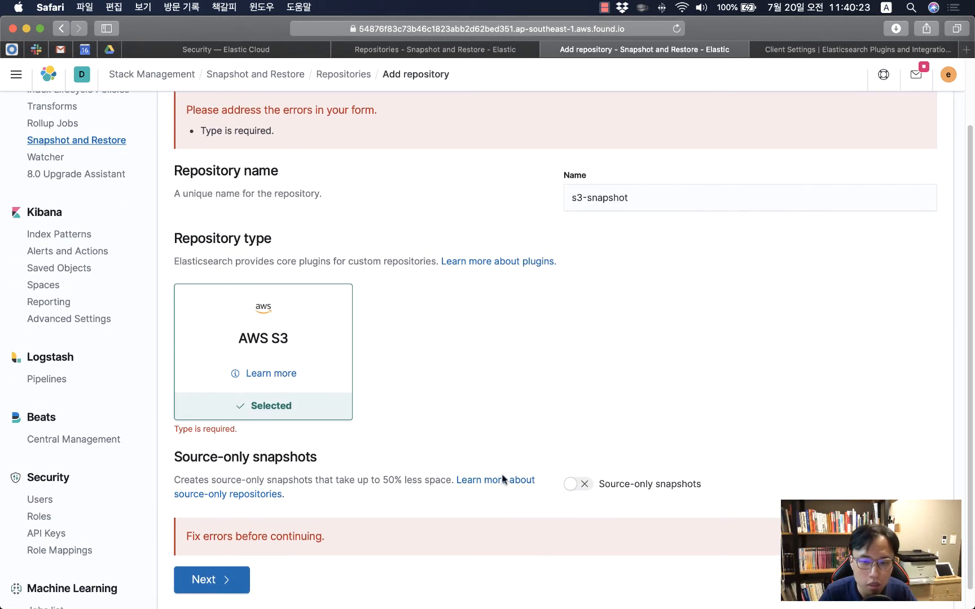
left_click(218, 581)
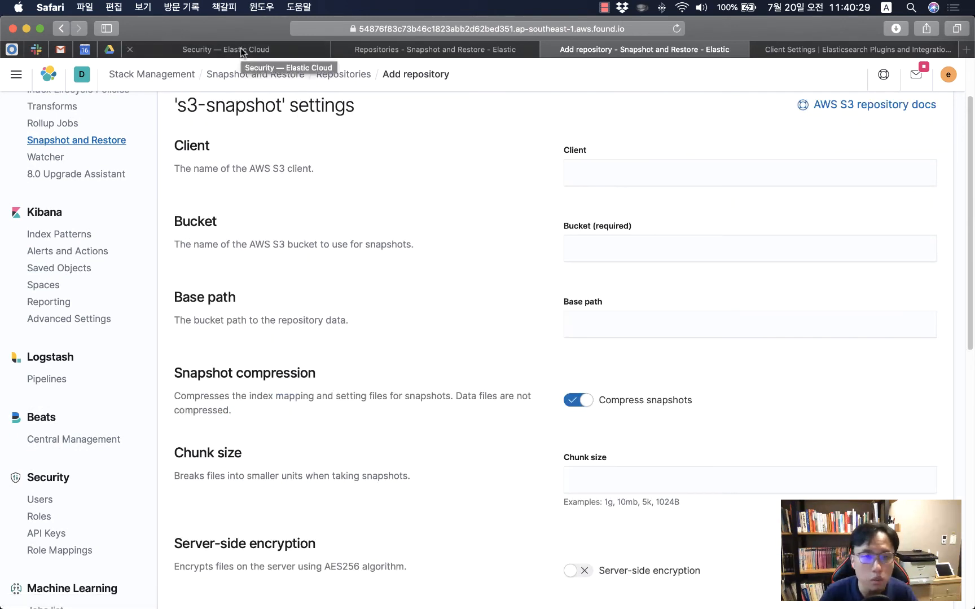
In the AWS S3 console, start a new bucket and enter the snapshot bucket name.
key("super+Tab")
key("super+Tab")
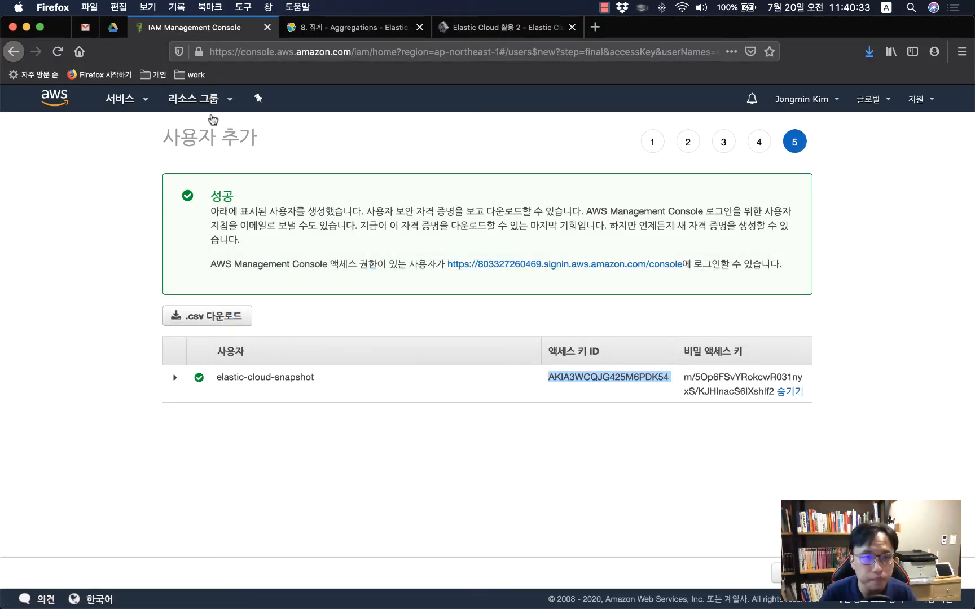
left_click(128, 100)
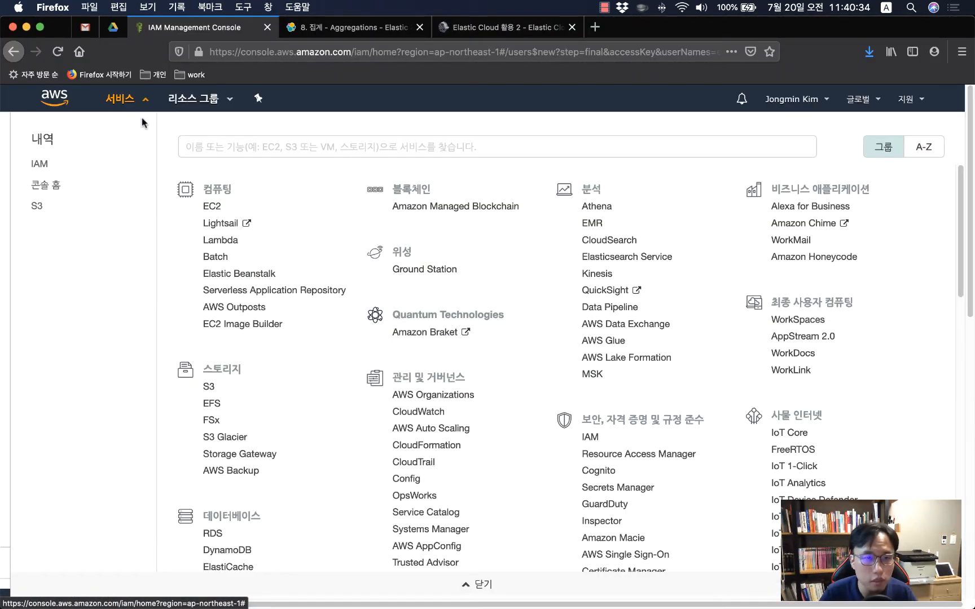
left_click(37, 210)
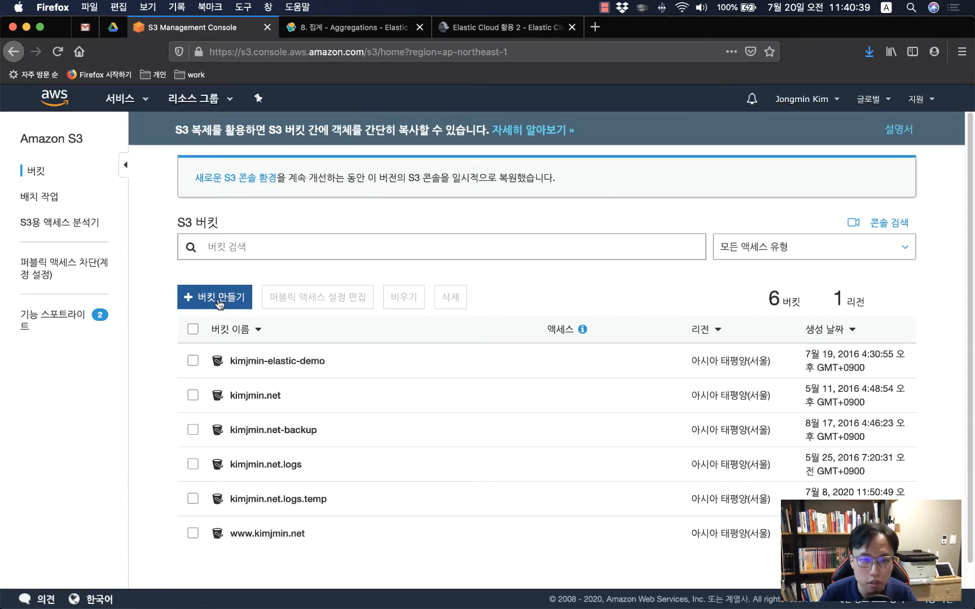
left_click(217, 297)
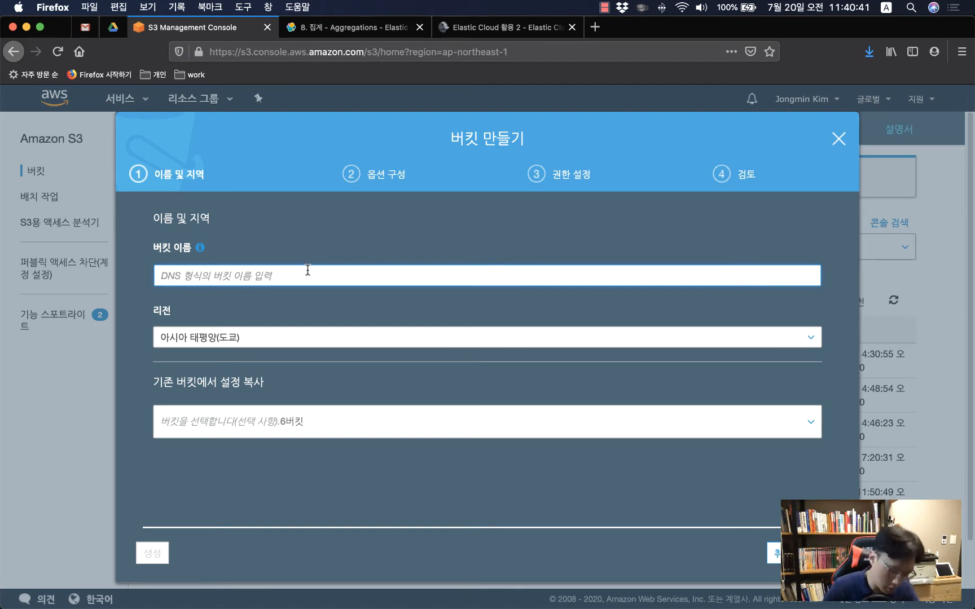
type("k")
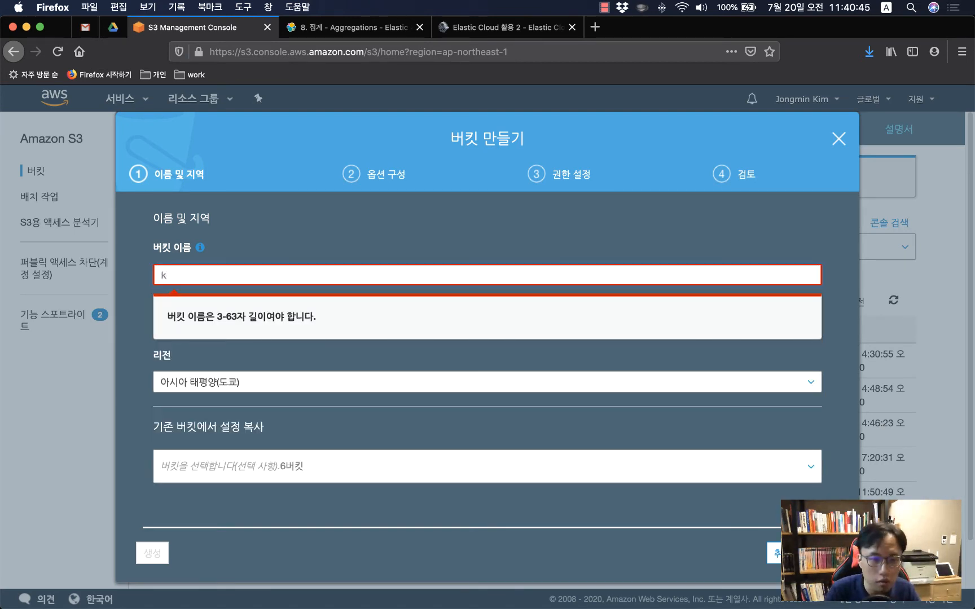
type("imjmi")
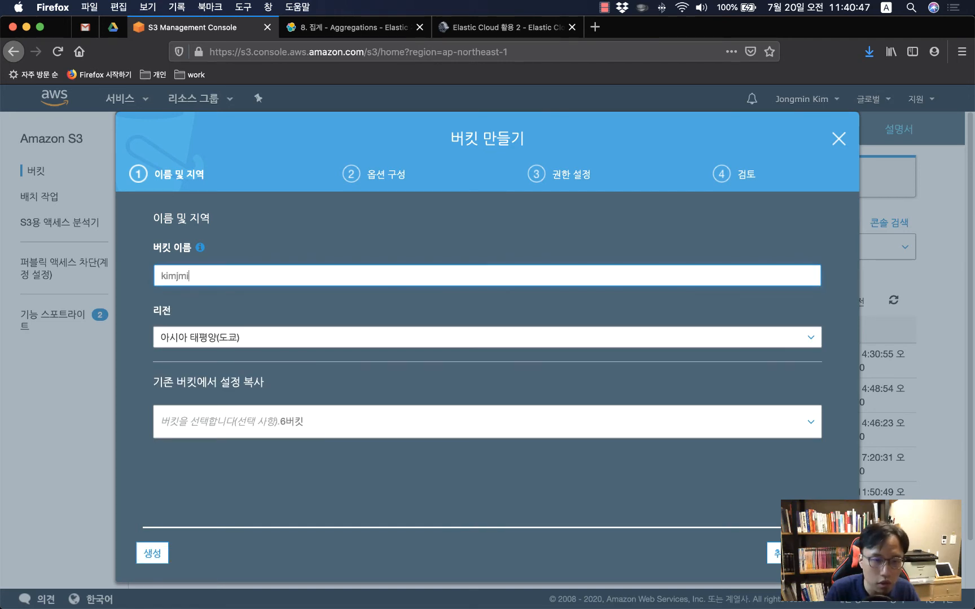
type("n-")
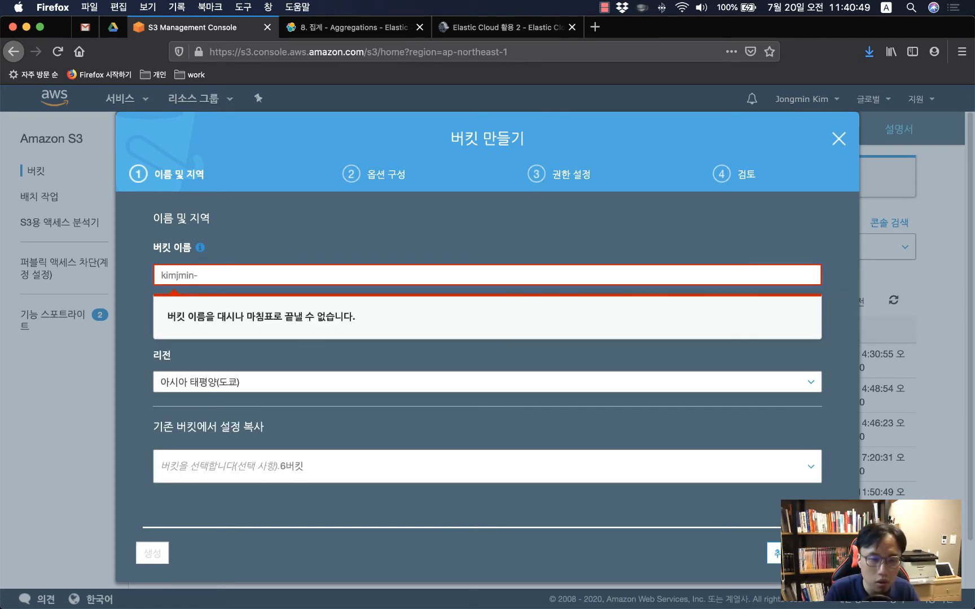
type("s3")
key("BackSpace")
key("BackSpace")
type("es")
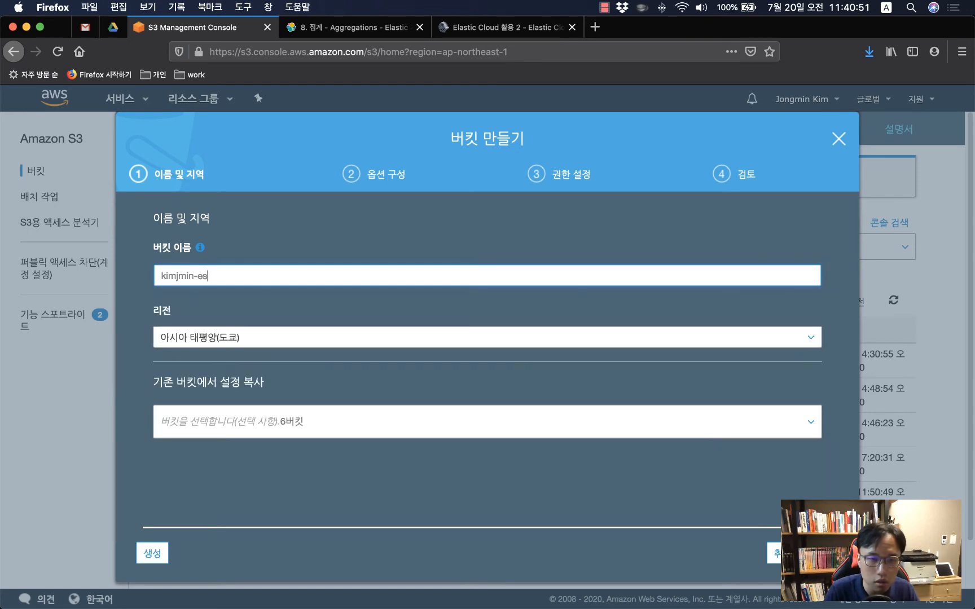
type("-cloud-snapshot")
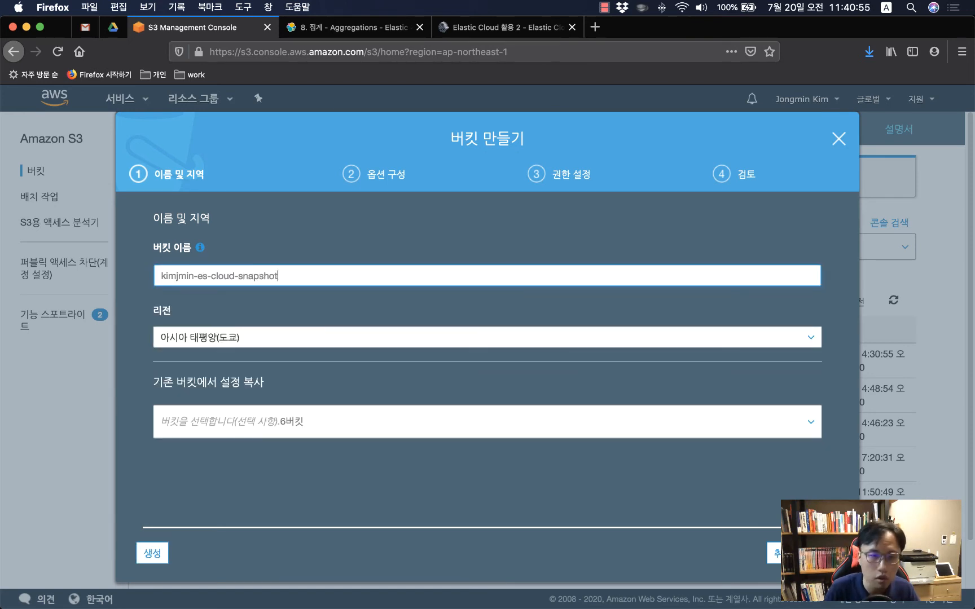
key("super+a")
key("super+c")
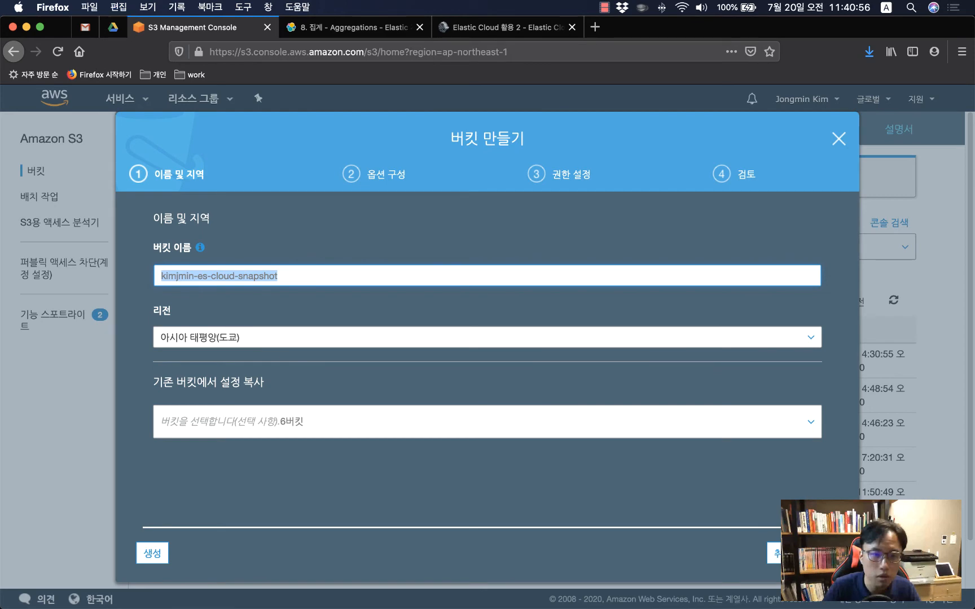
Set the Tokyo region and skip through options and permissions to create the bucket.
left_click(582, 523)
left_click(817, 552)
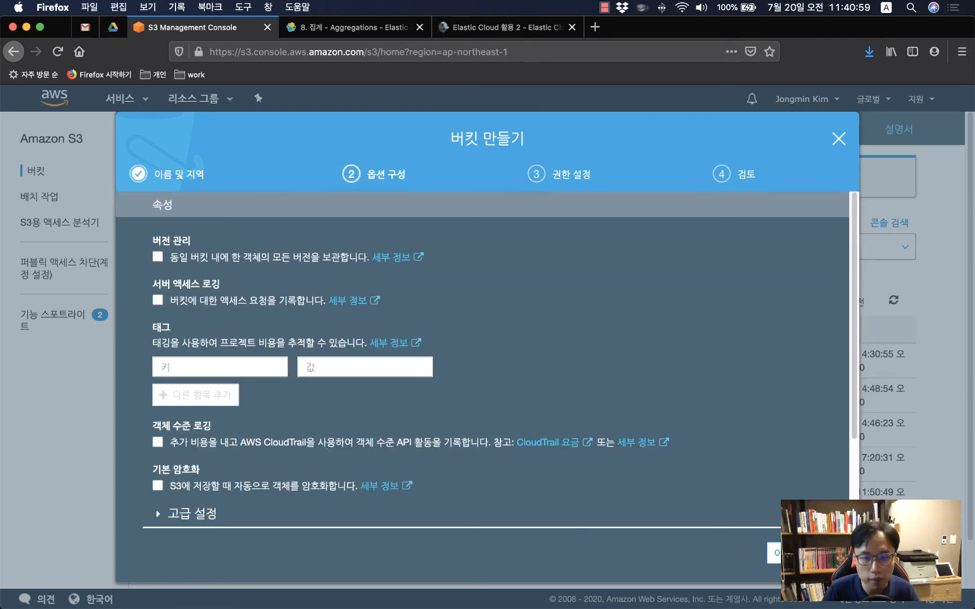
left_click(818, 552)
left_click(818, 552)
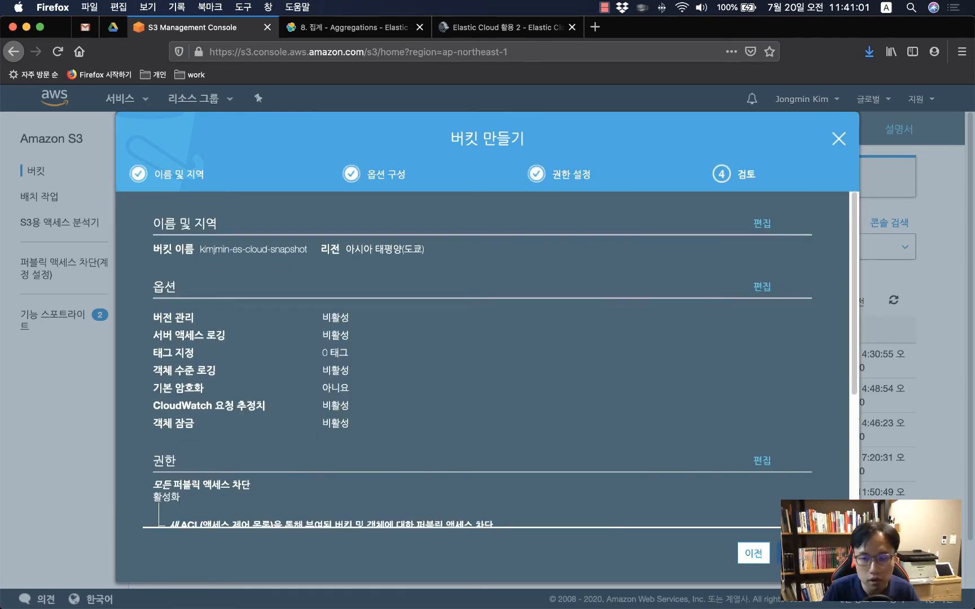
left_click(817, 553)
Paste the bucket name into the VS Code notes directly below the client line.
key("super+Tab")
key("super+Tab")
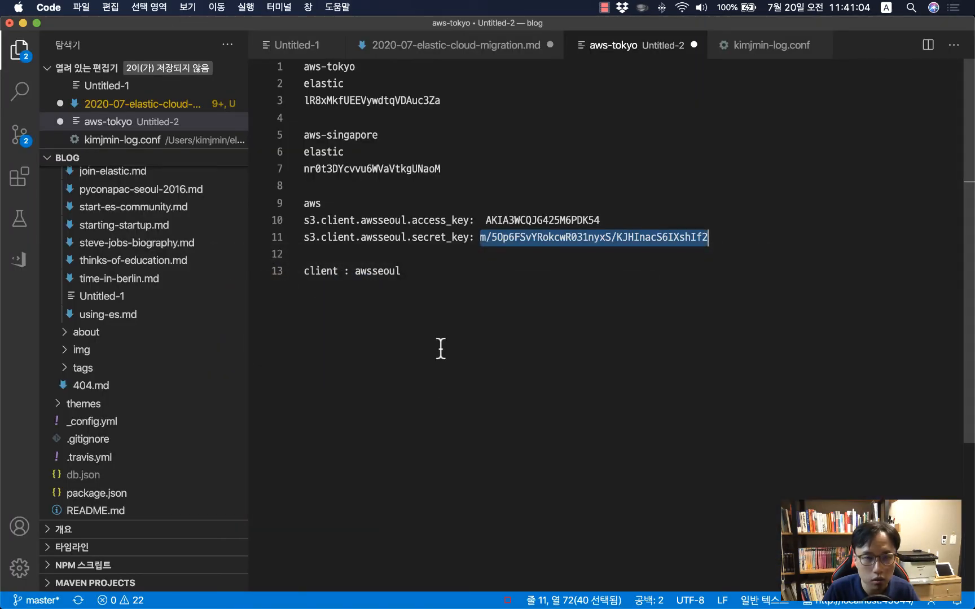
left_click(440, 348)
key("Return")
key("Return")
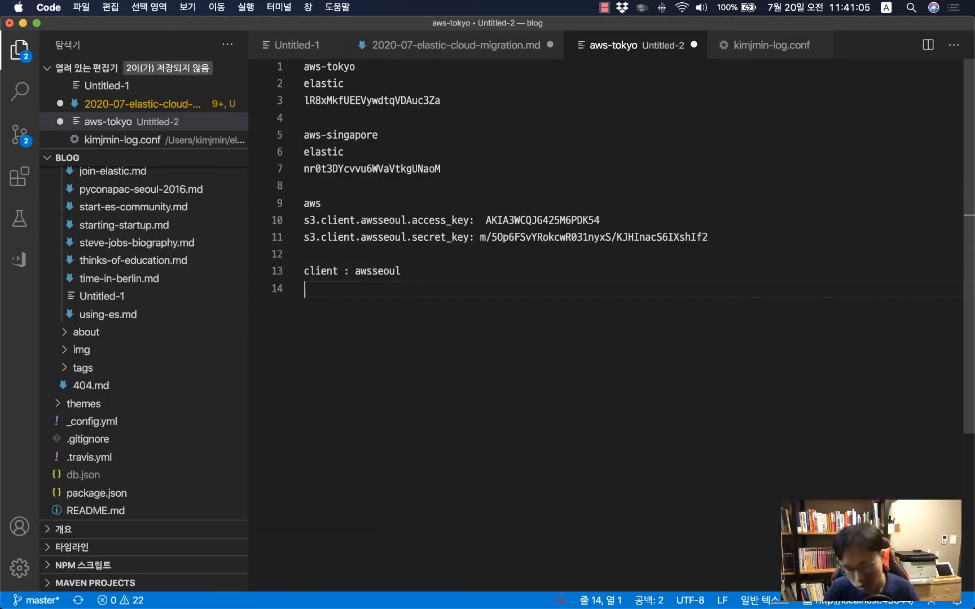
key("super+v")
left_click(438, 290)
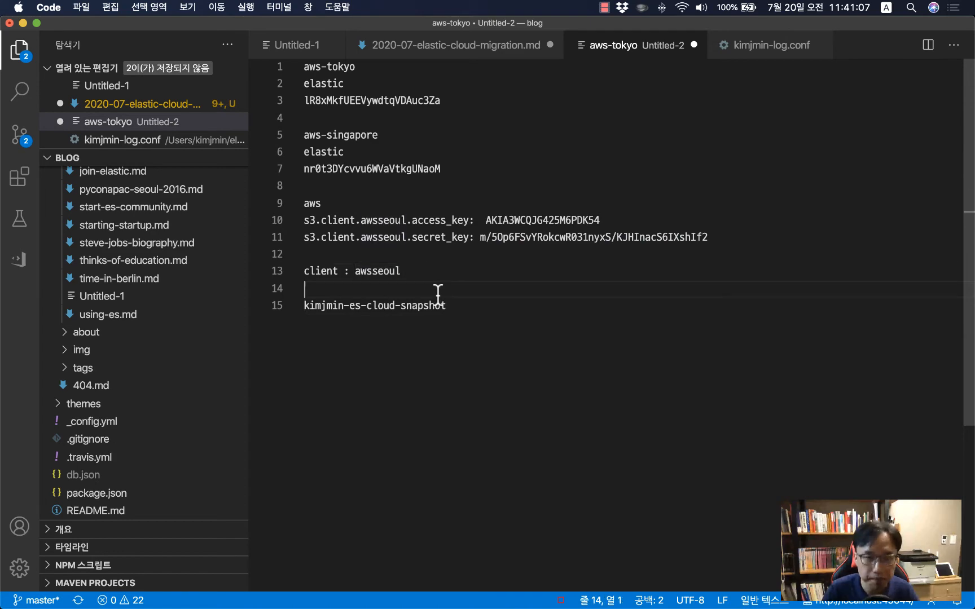
key("BackSpace")
Copy the bucket name from the notes and open the new bucket in S3 to confirm it's empty.
left_click(401, 288)
left_click_drag(446, 288, 304, 288)
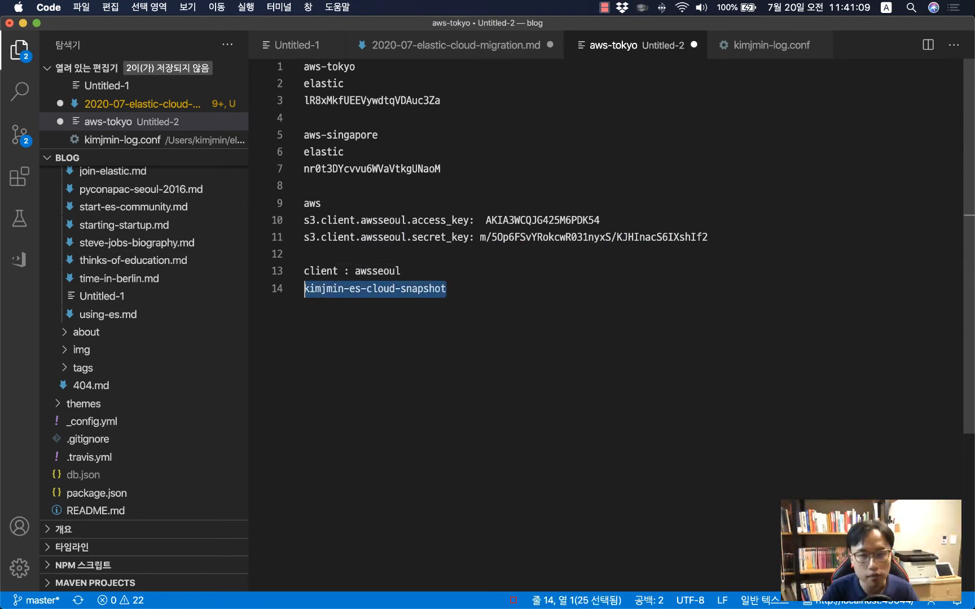
key("super+Tab")
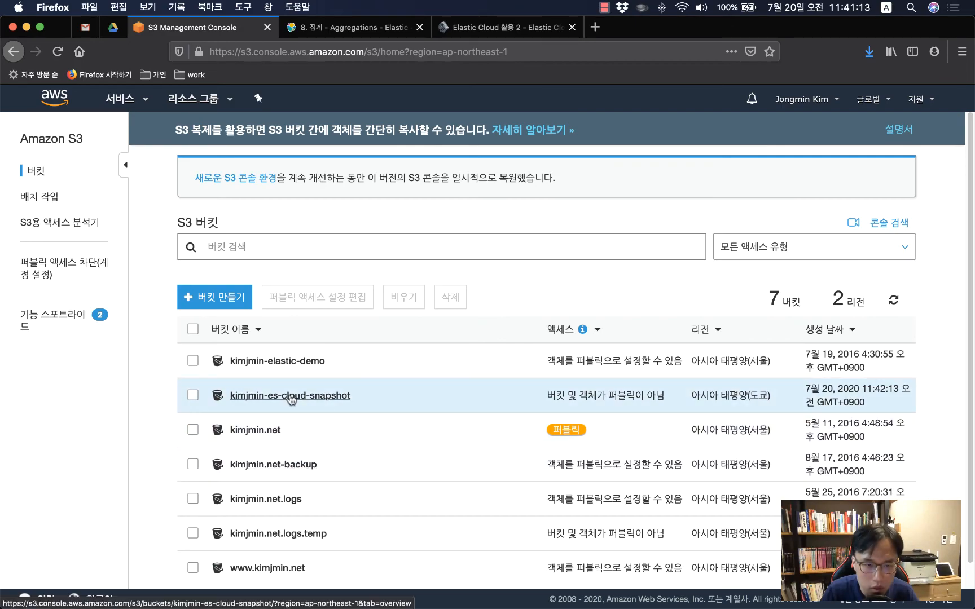
key("super+Tab")
key("super+Tab")
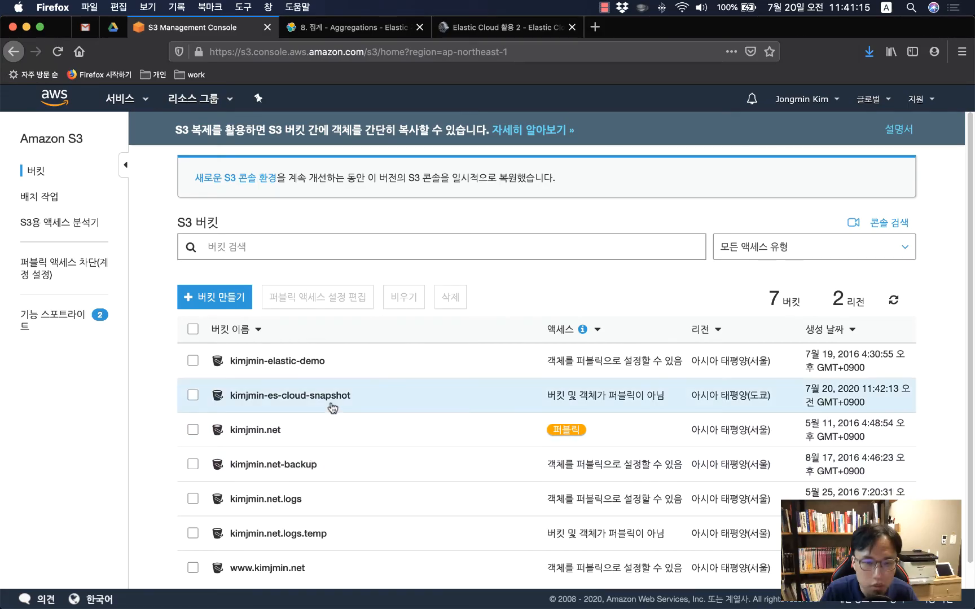
left_click(333, 407)
left_click(324, 396)
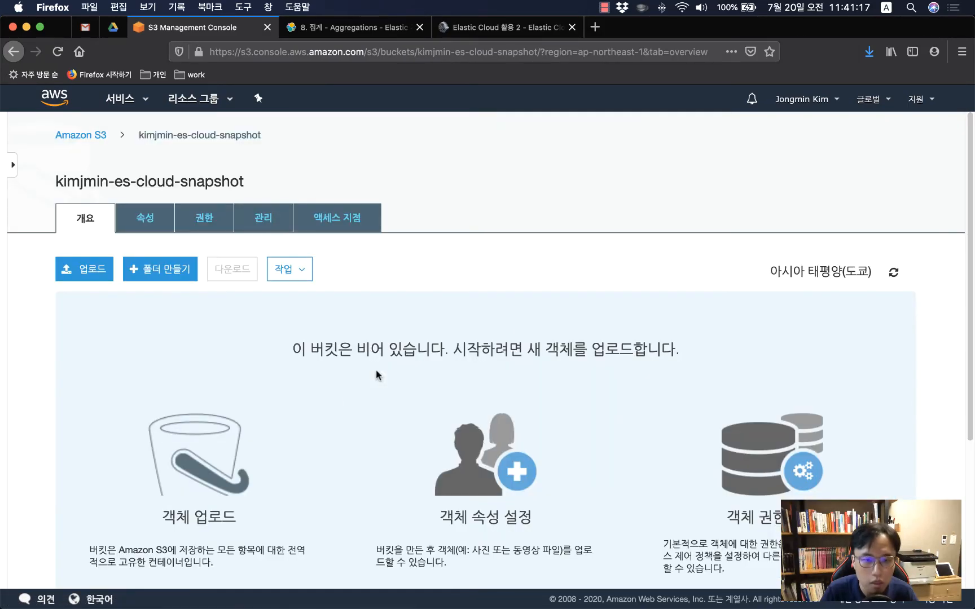
key("super+Tab")
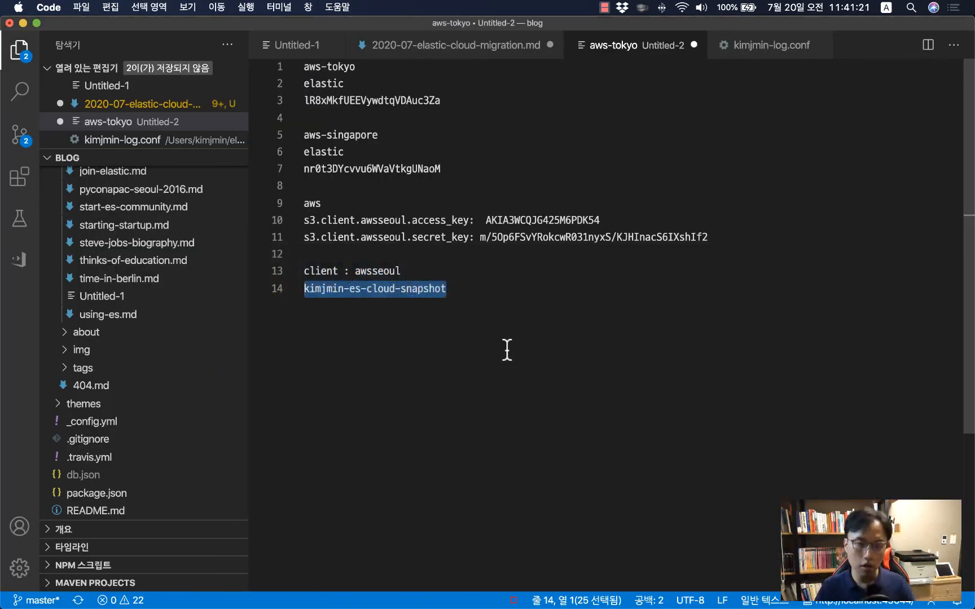
key("super+Tab")
key("super+Tab")
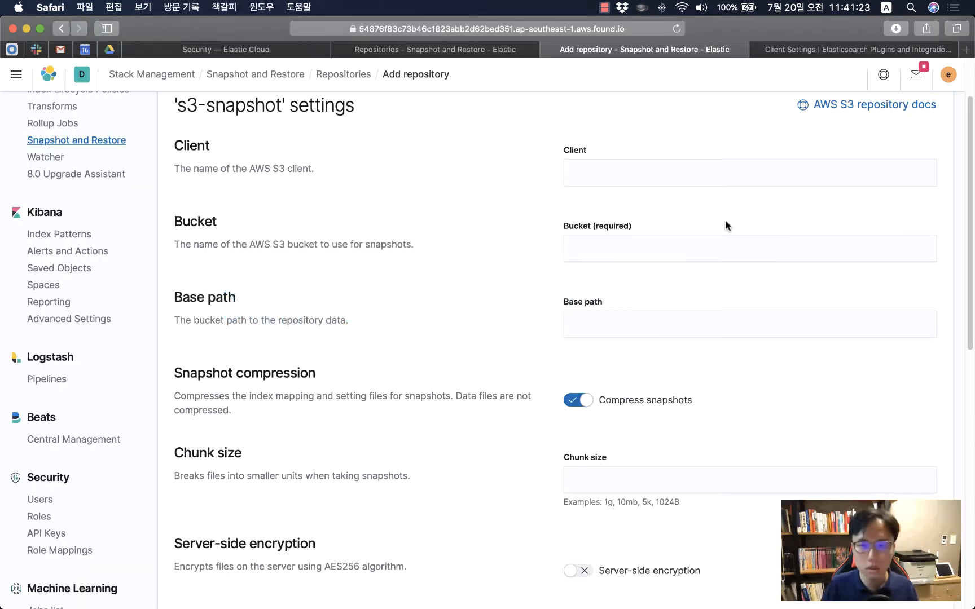
Fill the Bucket field with the Tokyo snapshot bucket name and Client with awsseoul.
left_click(617, 239)
type("kimjimin-es-cloud-snapshot")
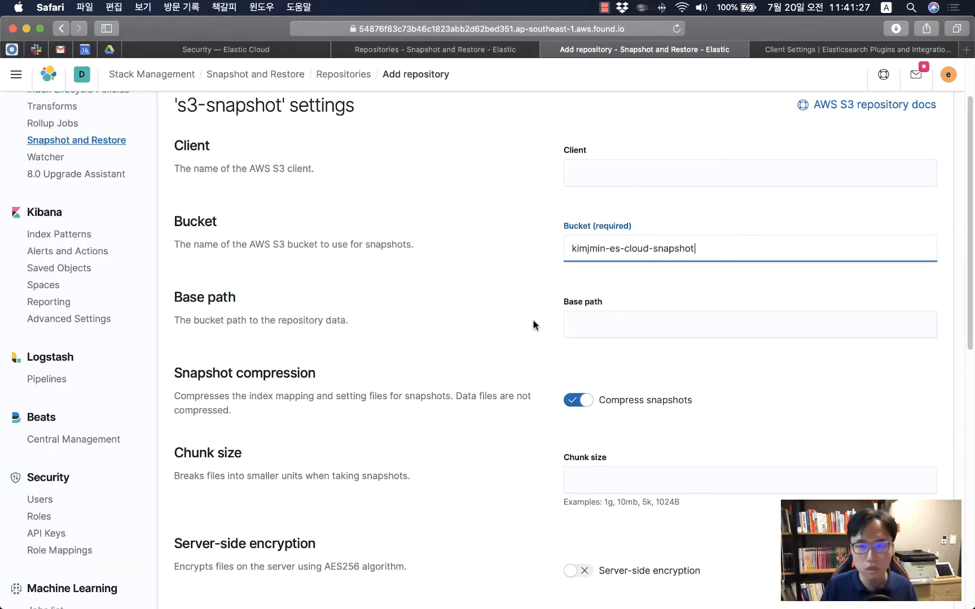
key("super+Tab")
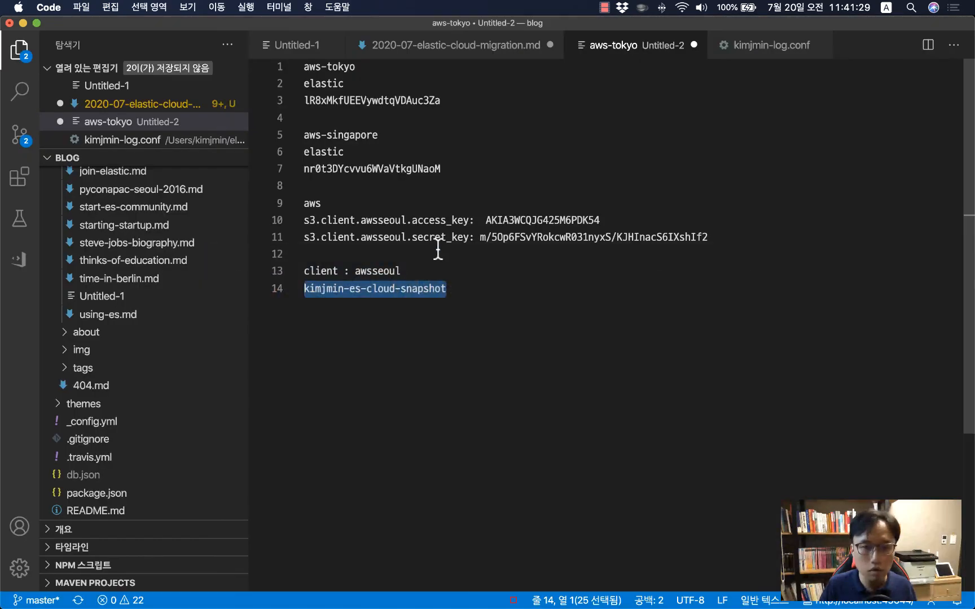
double_click(375, 272)
key("super+c")
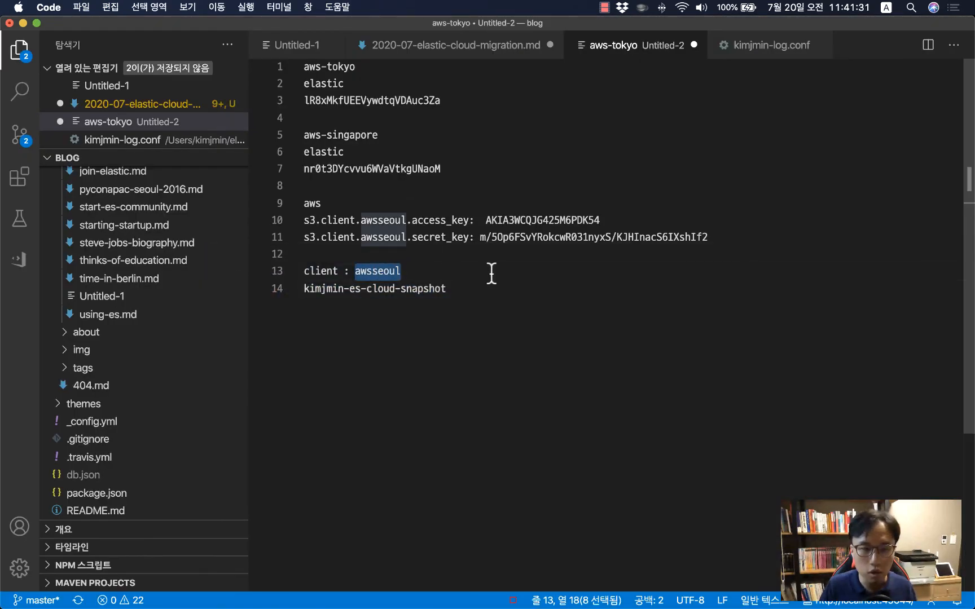
key("super+Tab")
left_click(634, 185)
key("super+v")
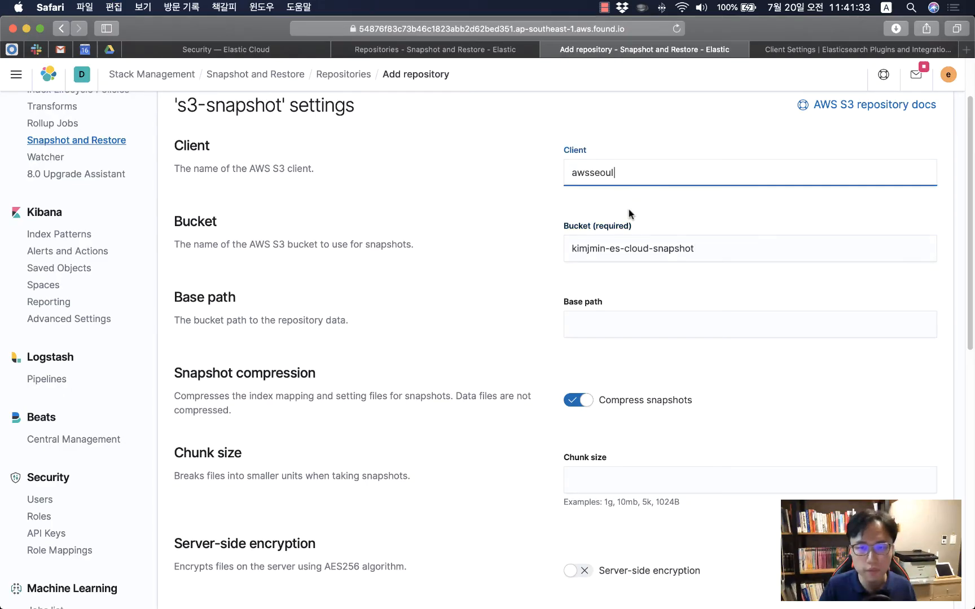
left_click(449, 194)
Leave the remaining options at defaults and register the s3-snapshot repository.
scroll(526, 327, "down", 1)
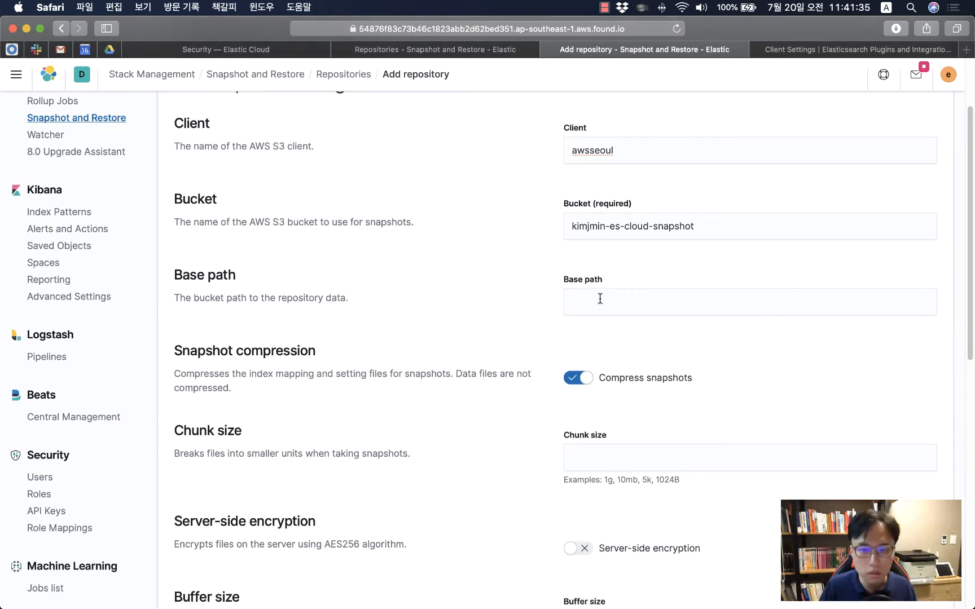
scroll(468, 322, "down", 1)
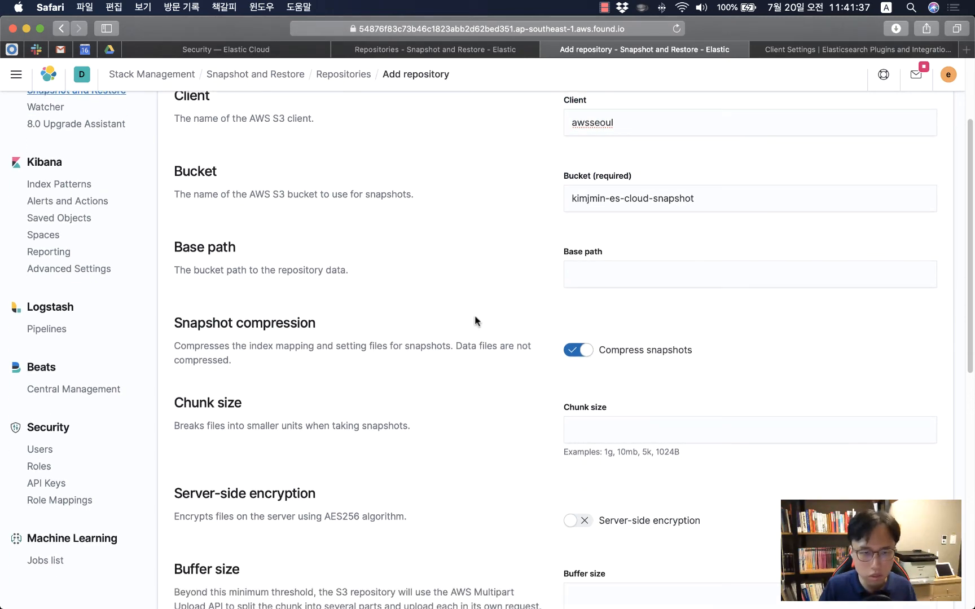
scroll(474, 319, "down", 1)
scroll(604, 324, "down", 6)
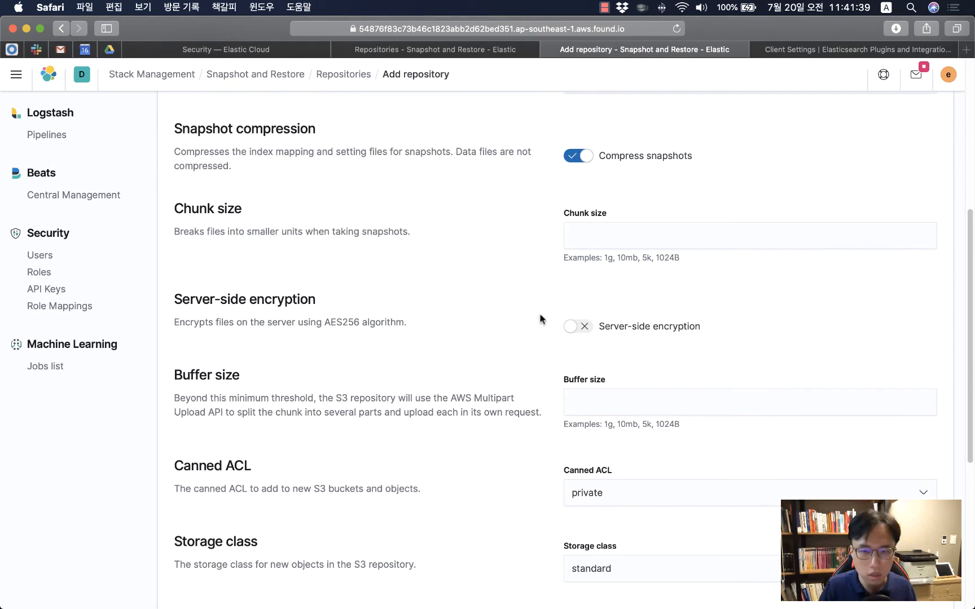
scroll(521, 353, "down", 1)
scroll(547, 354, "down", 1)
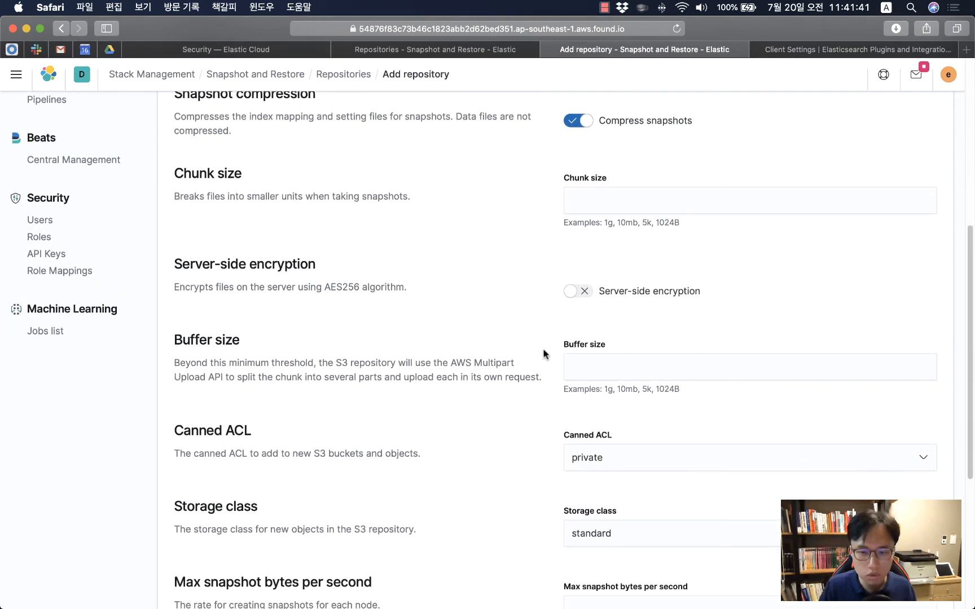
scroll(408, 357, "down", 8)
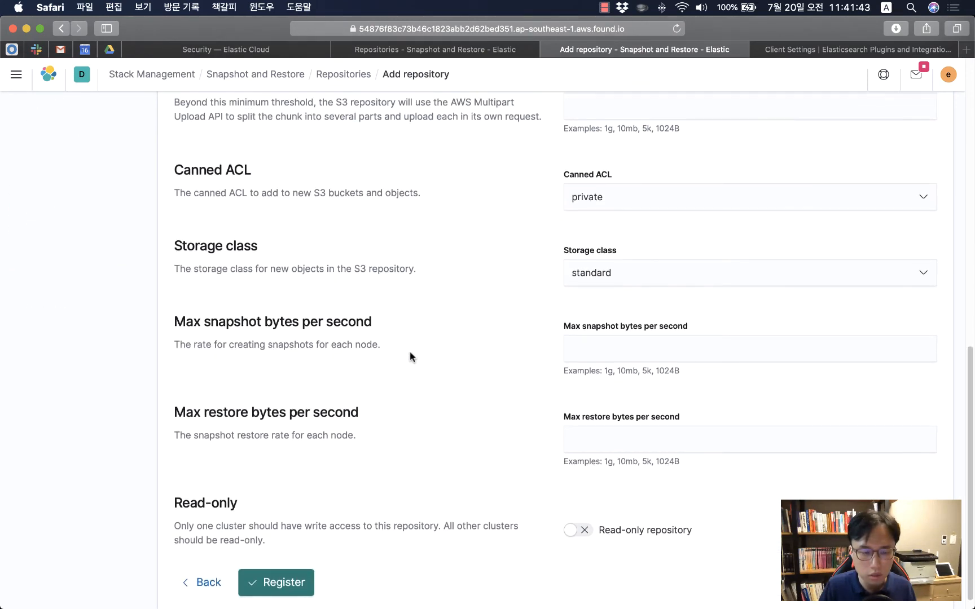
left_click(280, 586)
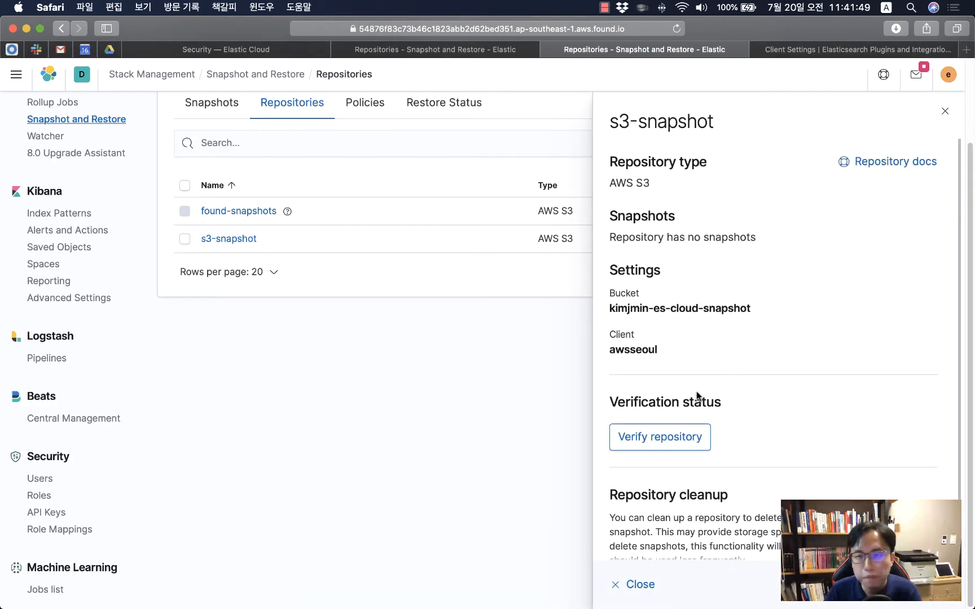
Verify s3-snapshot reports Connected, then switch to the snapshot Policies list.
scroll(780, 365, "down", 1)
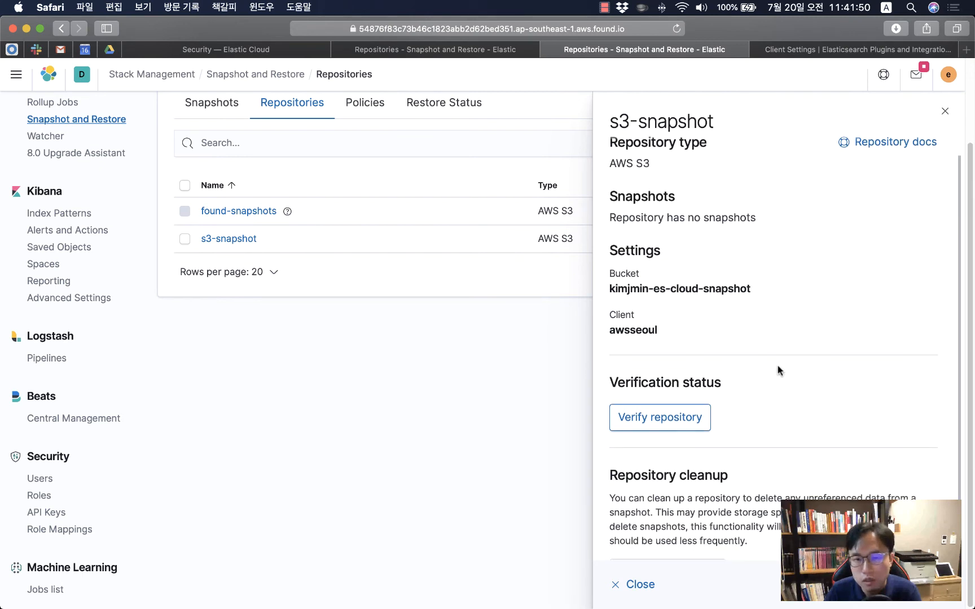
left_click(671, 420)
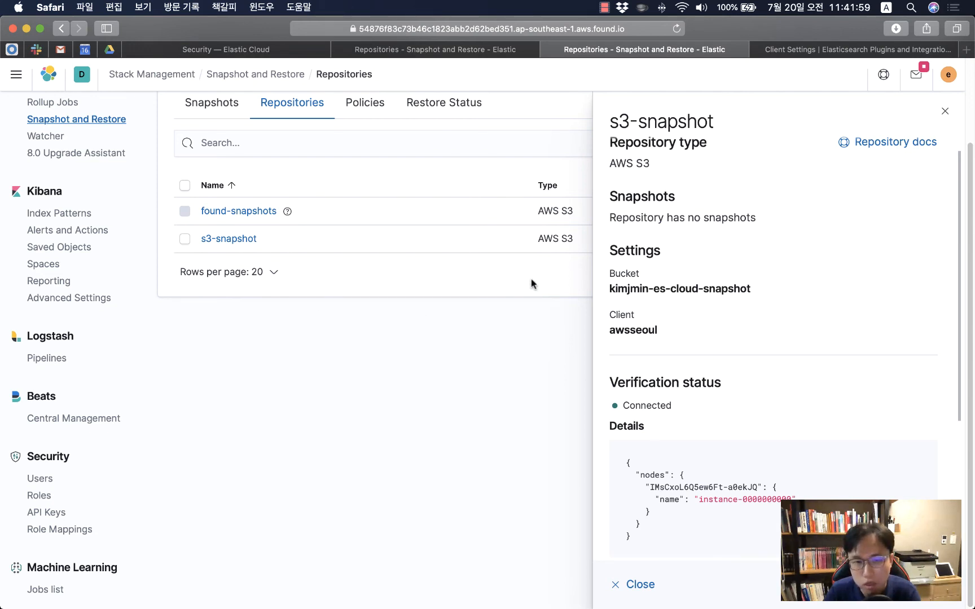
scroll(652, 376, "down", 3)
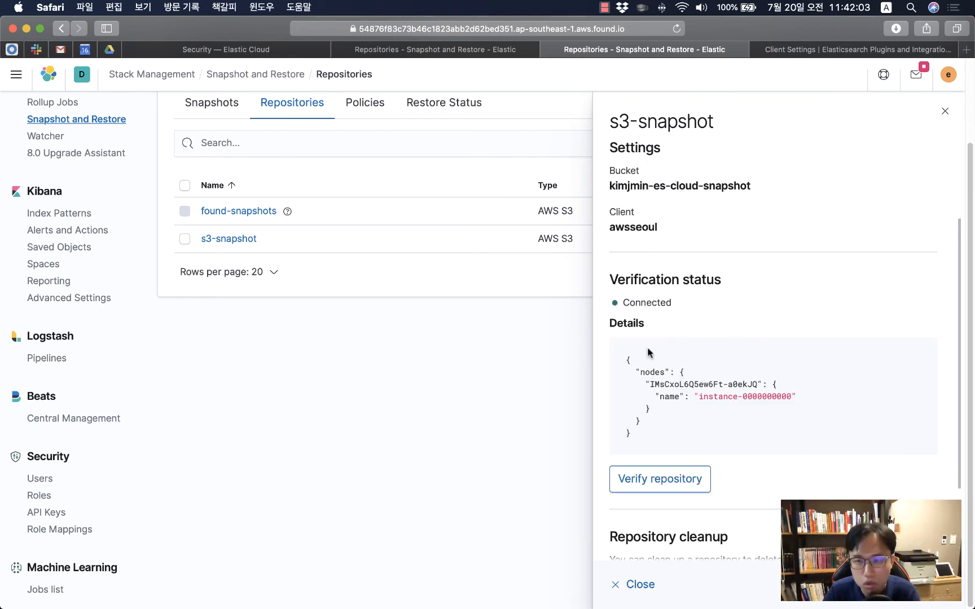
scroll(810, 380, "down", 3)
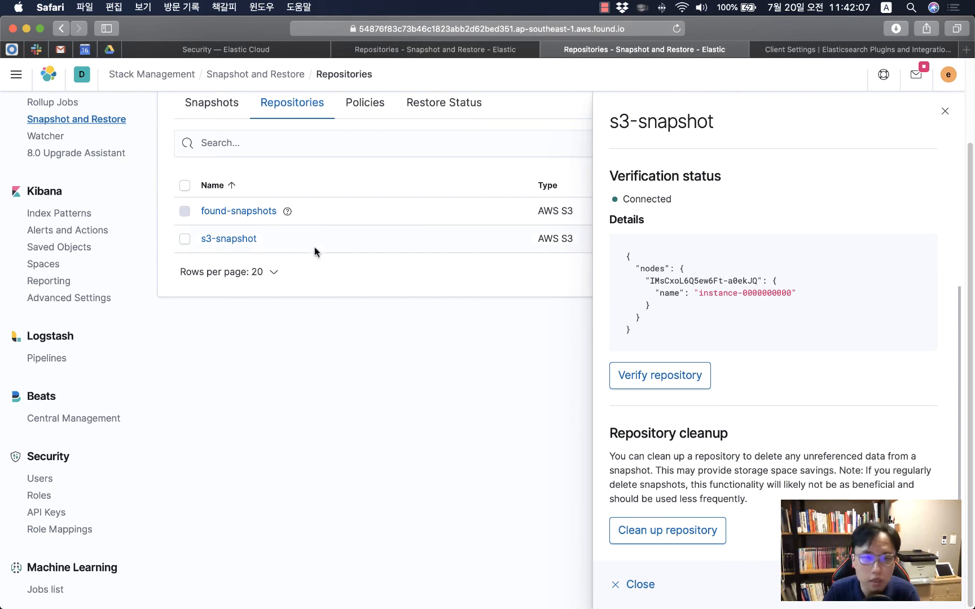
scroll(311, 154, "up", 1)
left_click(371, 135)
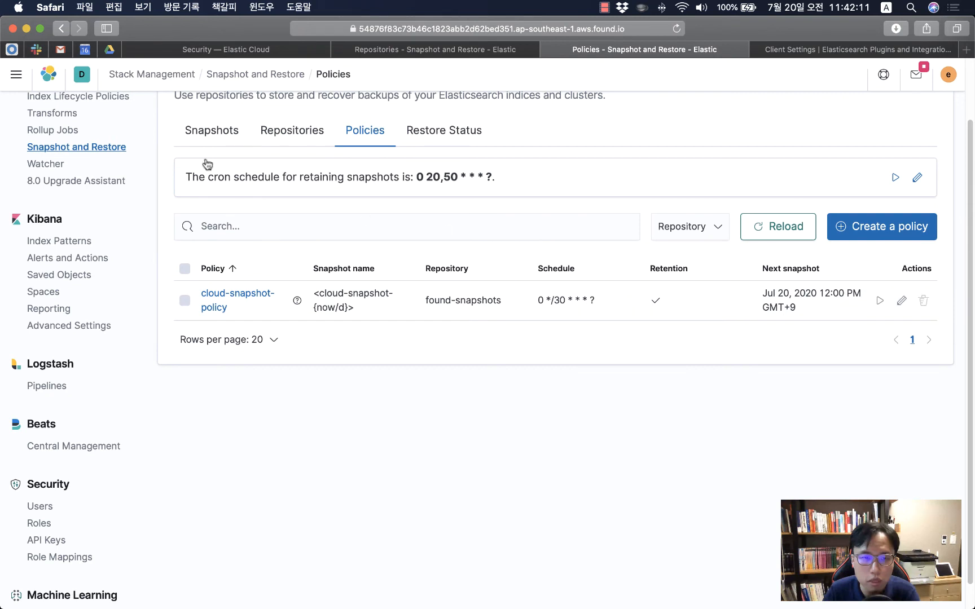
Return to the repositories list and browse to the index patterns page.
left_click(315, 135)
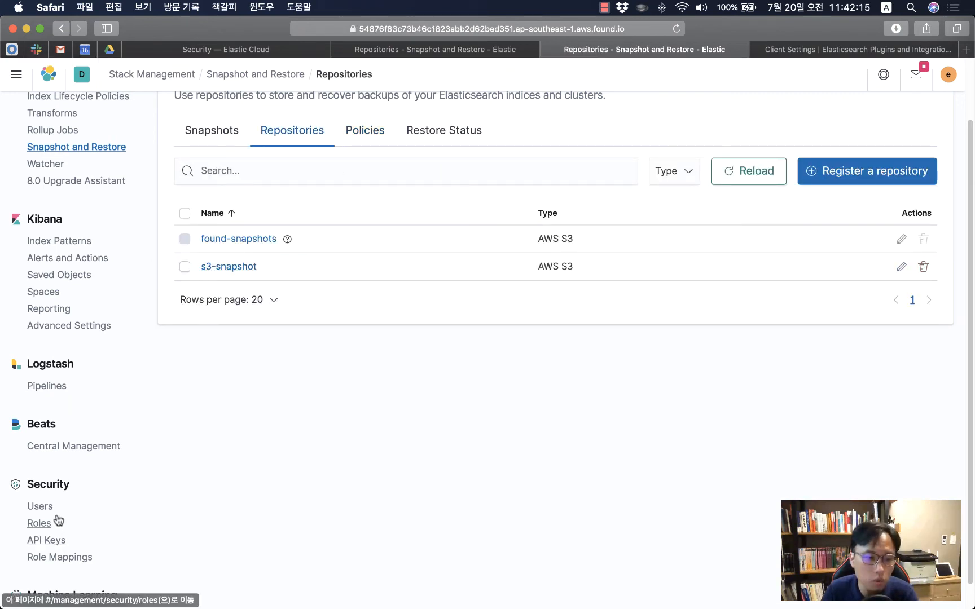
scroll(105, 503, "down", 1)
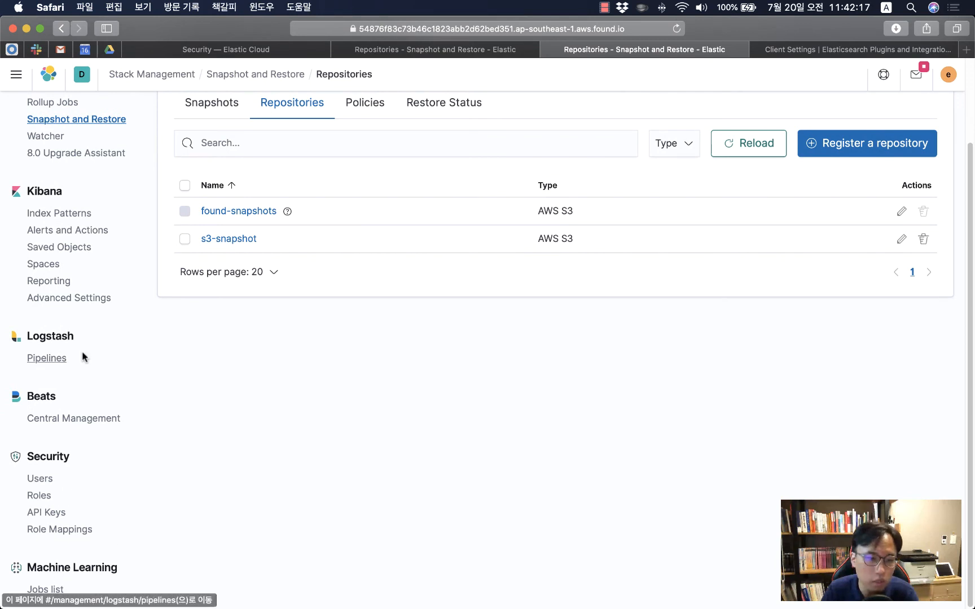
left_click(79, 214)
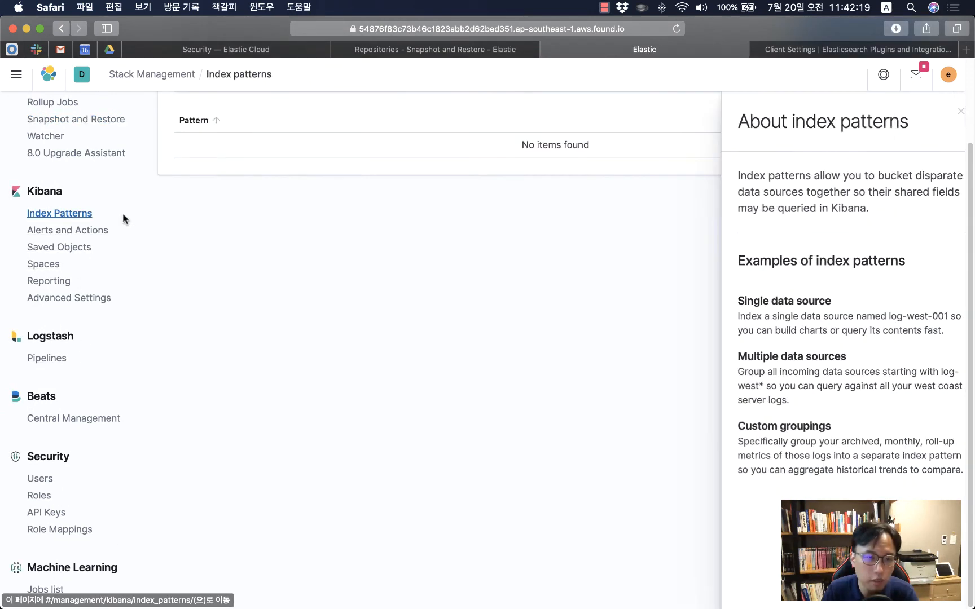
In Dev Tools, add blank lines after the PUT settings request, then return to the S3 client docs.
left_click(16, 74)
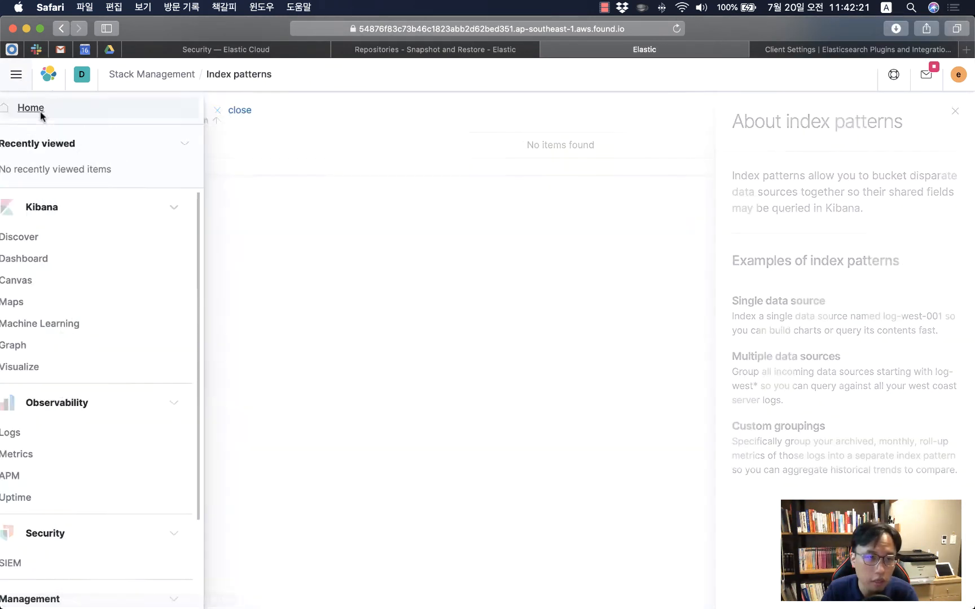
scroll(67, 413, "down", 3)
left_click(43, 524)
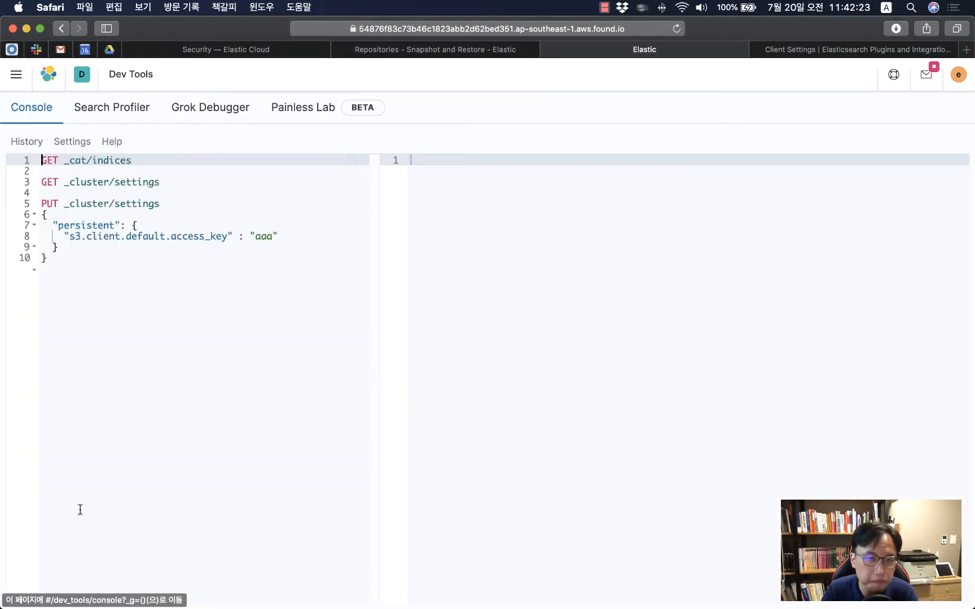
left_click(288, 293)
key("Return")
key("Return")
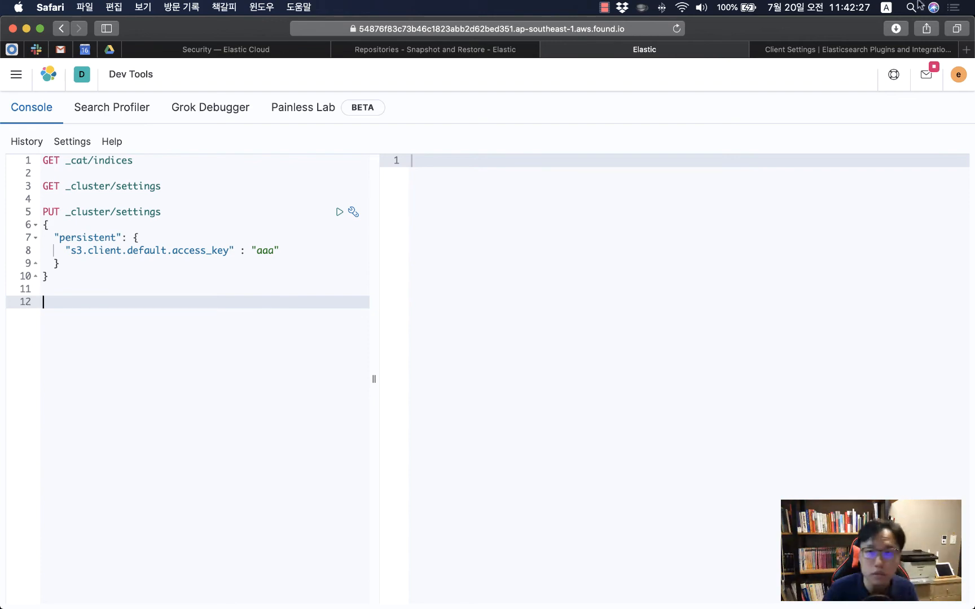
left_click(813, 52)
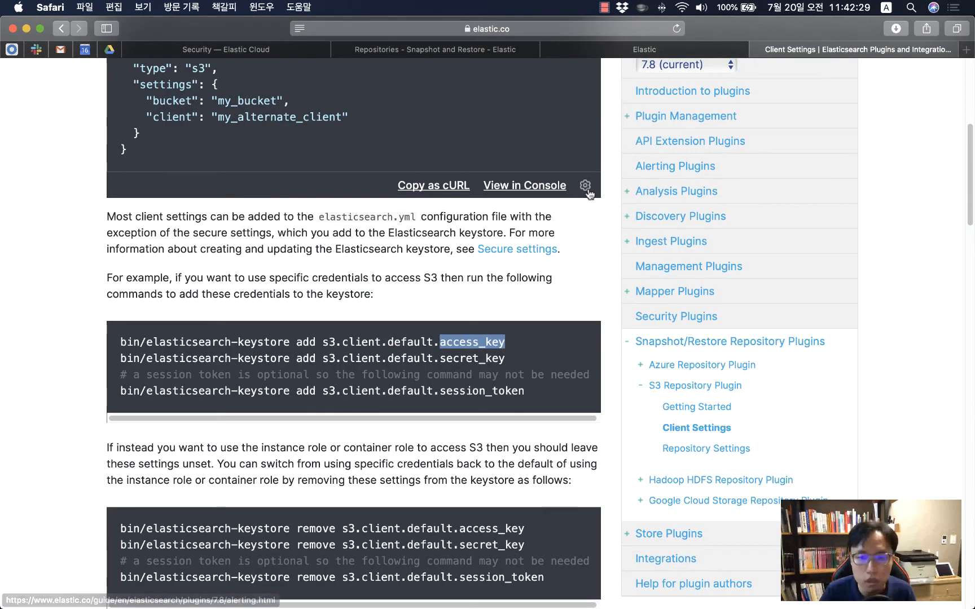
Navigate from the documentation home through the Elasticsearch Reference to the Snapshot and restore guide.
scroll(587, 192, "up", 6)
mouse_move(244, 89)
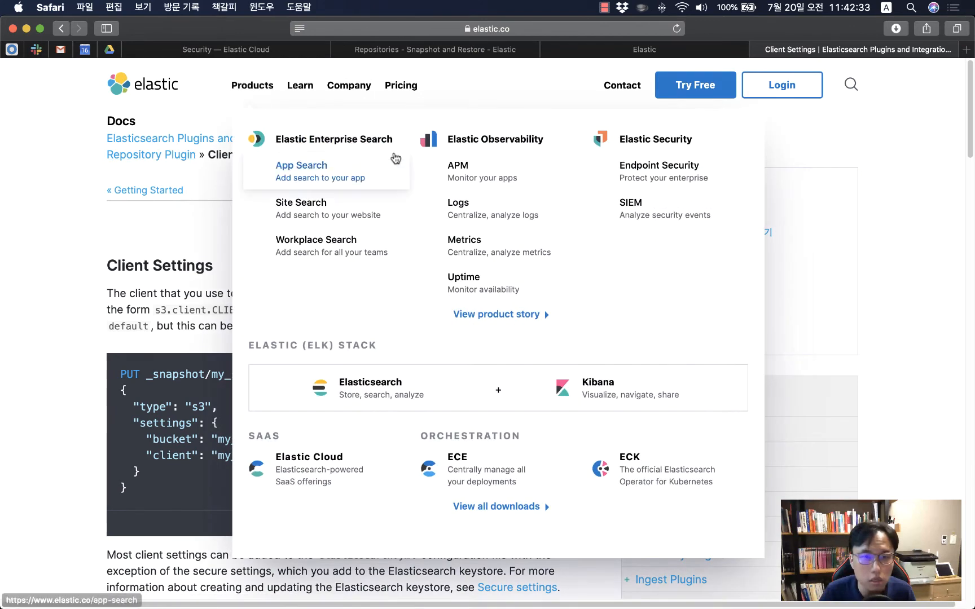
mouse_move(342, 90)
left_click(331, 170)
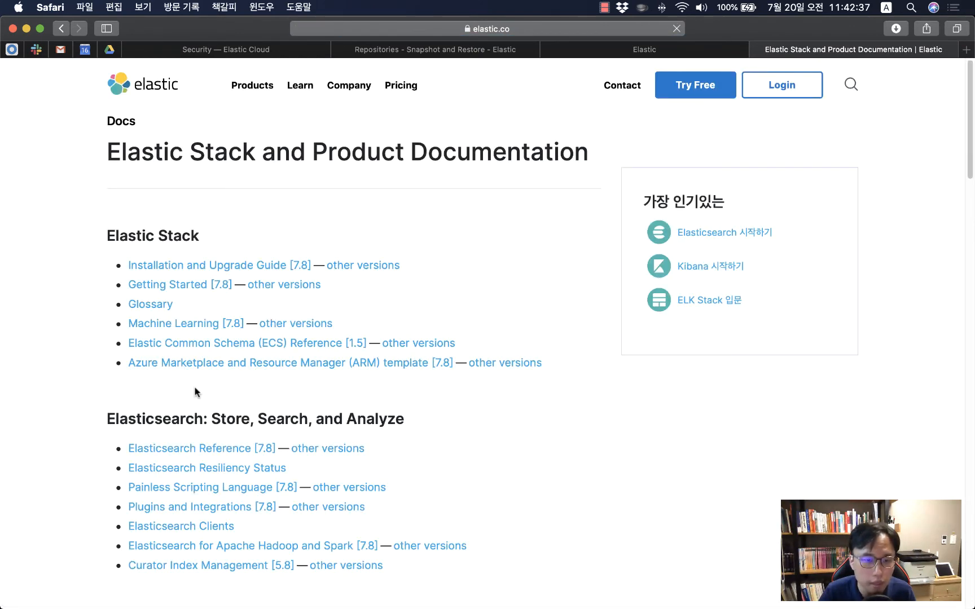
scroll(194, 384, "down", 3)
left_click(176, 340)
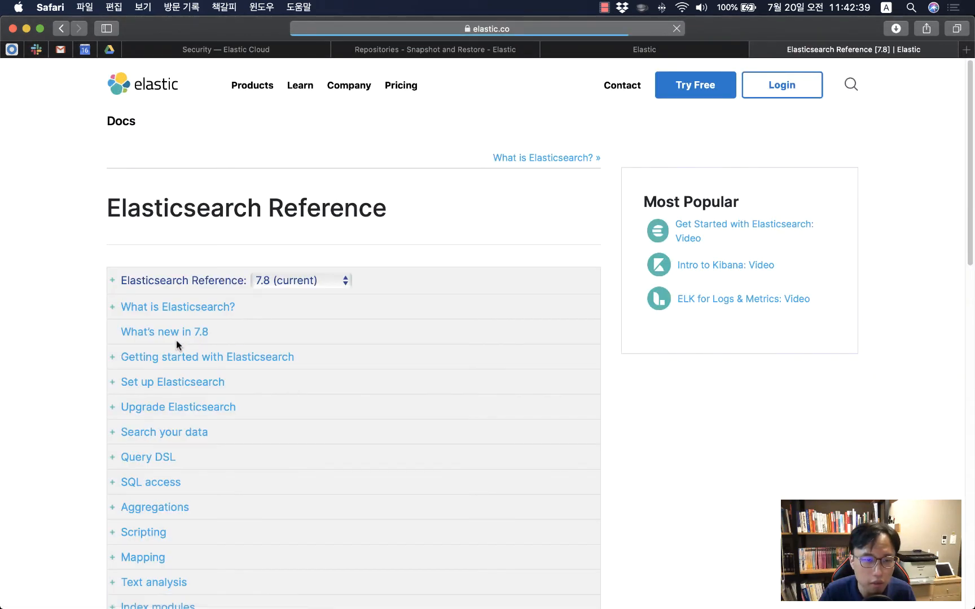
scroll(199, 377, "down", 4)
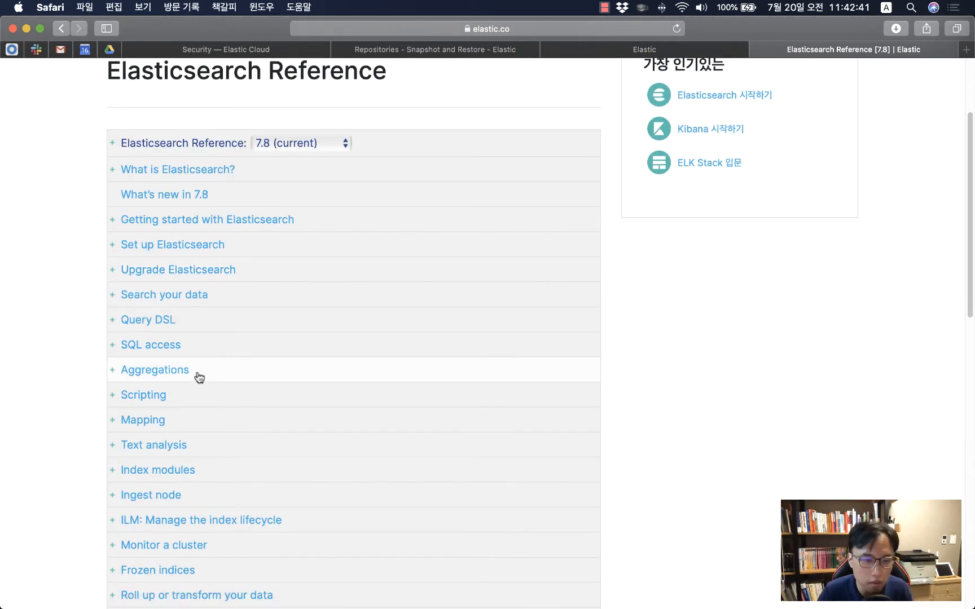
scroll(199, 377, "down", 3)
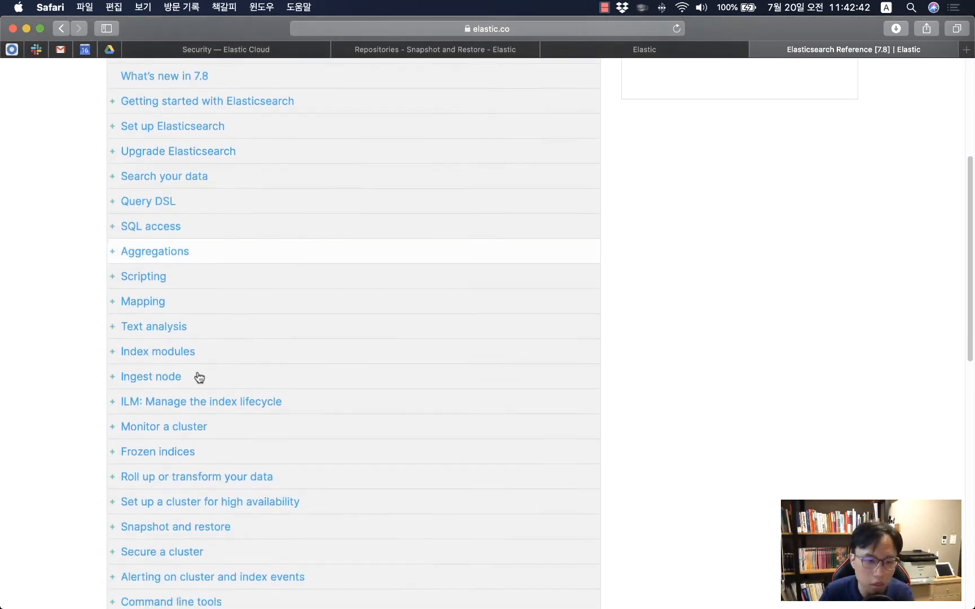
left_click(205, 527)
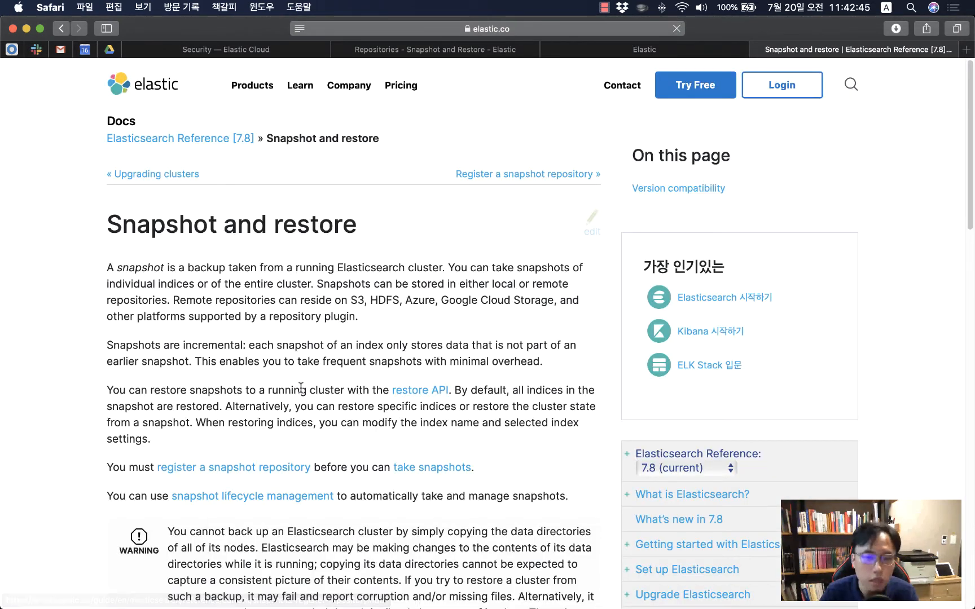
Read the Register repository page, highlighting its PUT /_snapshot/my_backup example request.
scroll(305, 392, "down", 5)
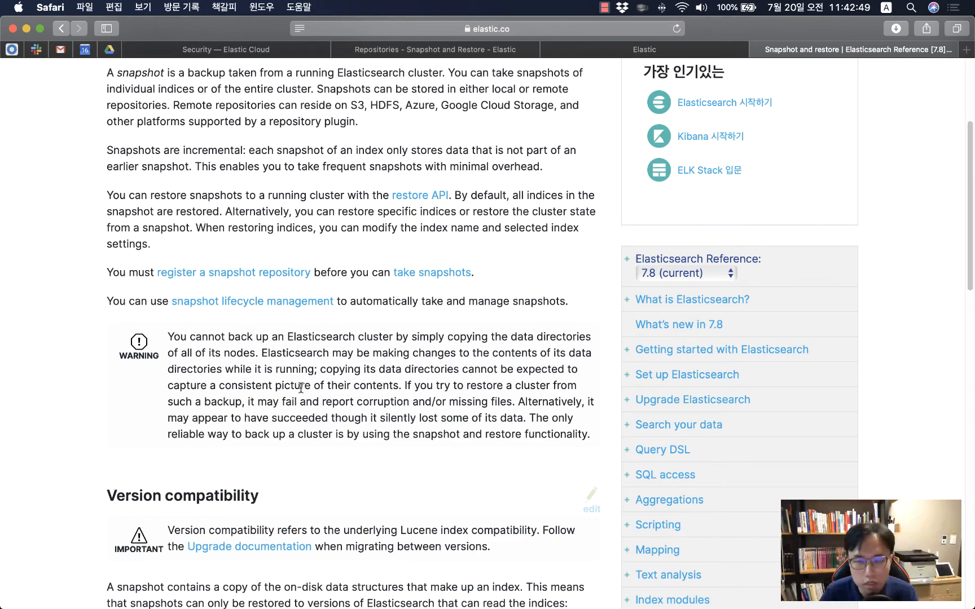
scroll(301, 387, "down", 15)
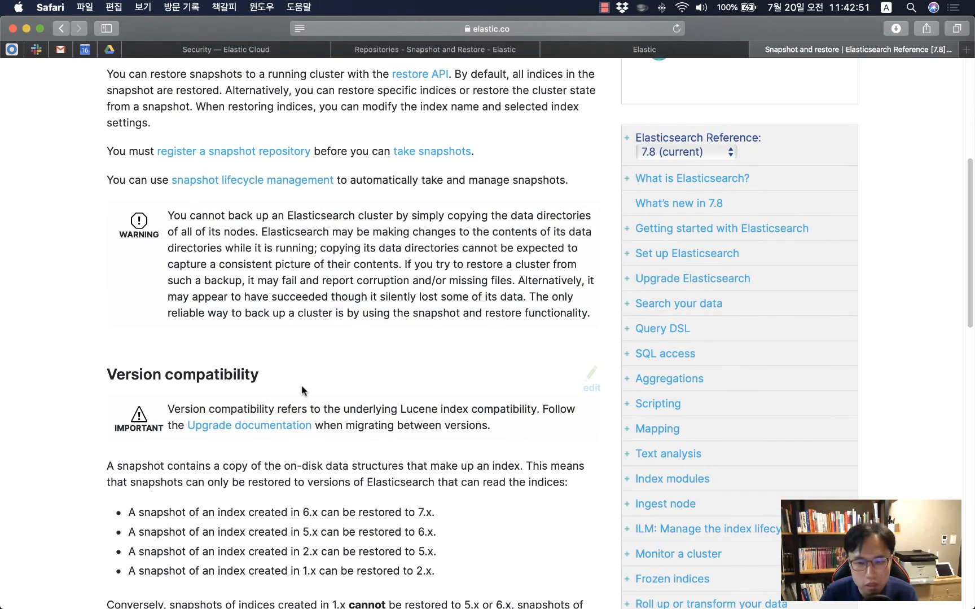
scroll(302, 390, "up", 8)
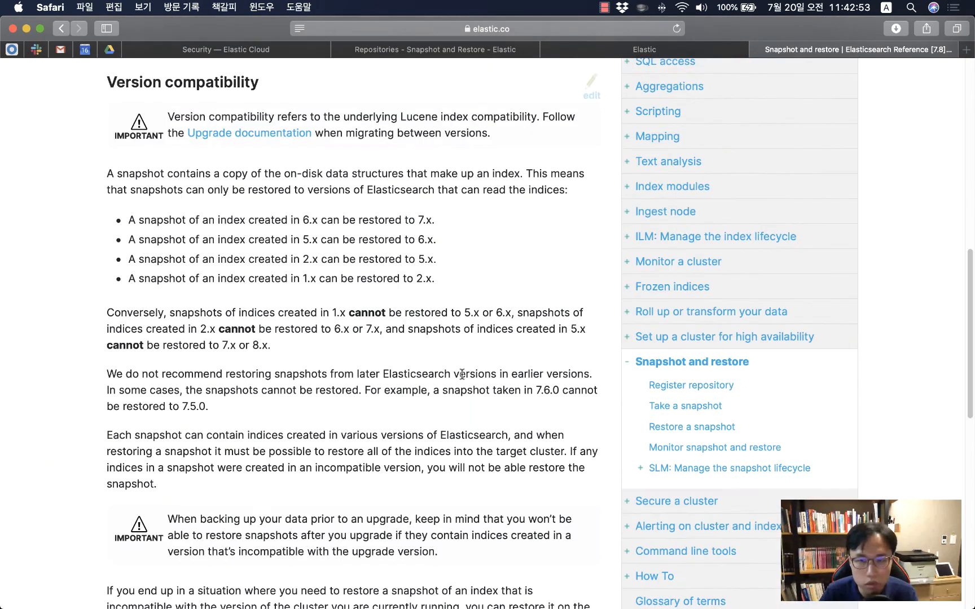
left_click(710, 385)
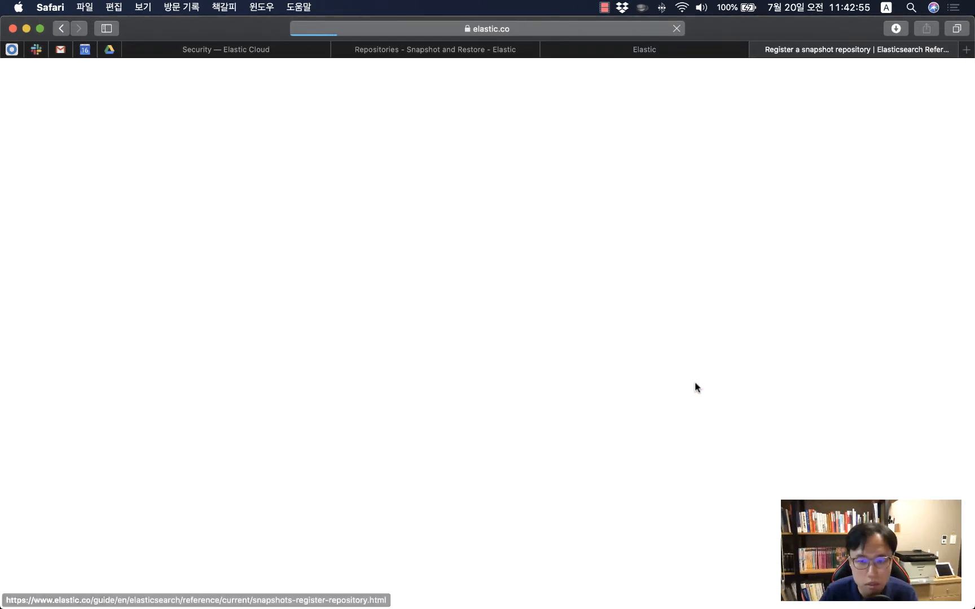
scroll(452, 365, "down", 8)
scroll(452, 368, "down", 3)
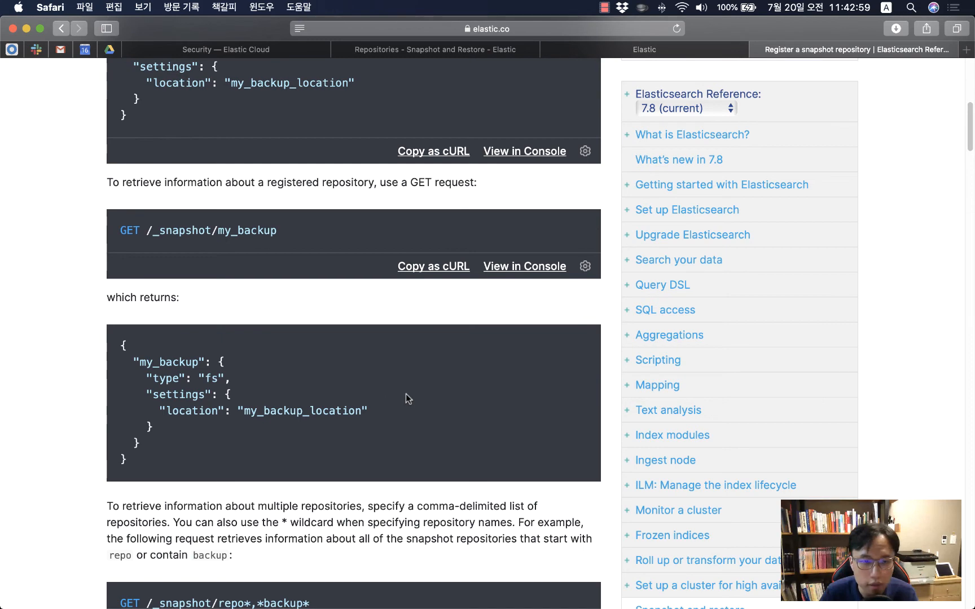
scroll(406, 394, "down", 1)
scroll(406, 393, "up", 1)
scroll(406, 394, "up", 4)
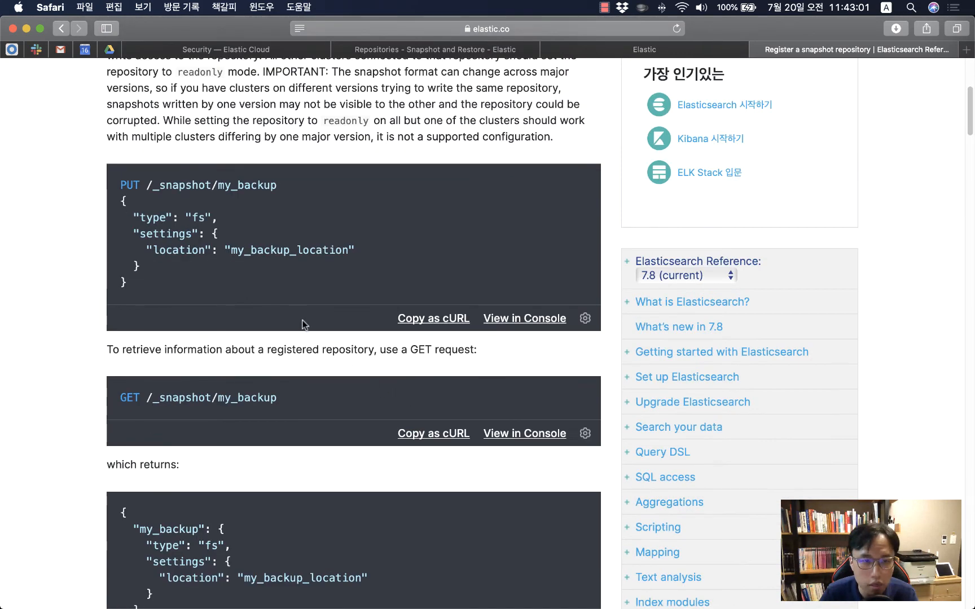
left_click_drag(119, 185, 227, 275)
left_click(301, 289)
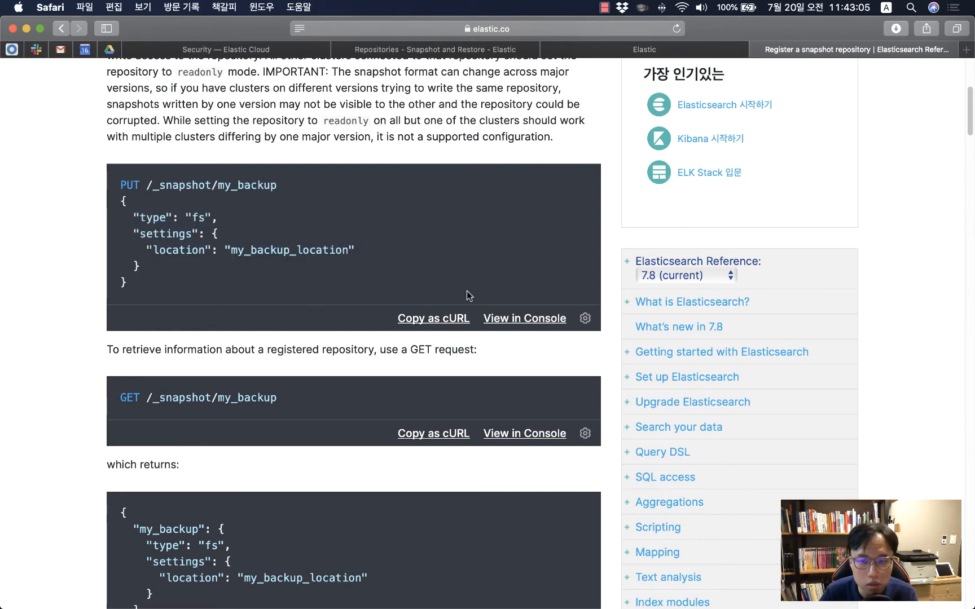
Look at the Take a snapshot page, then step back through history to Snapshot and restore.
scroll(468, 296, "down", 7)
scroll(467, 295, "down", 1)
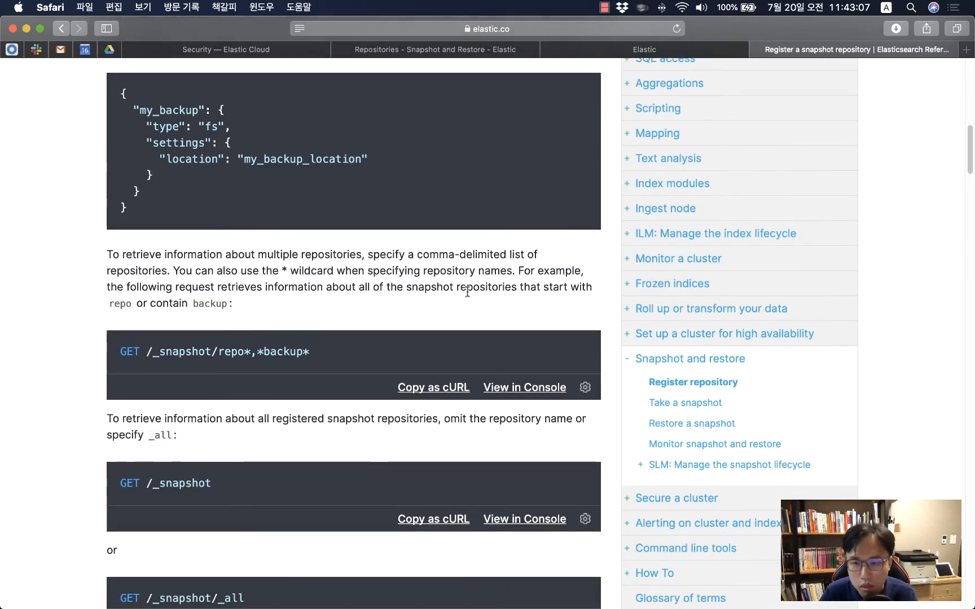
left_click(679, 381)
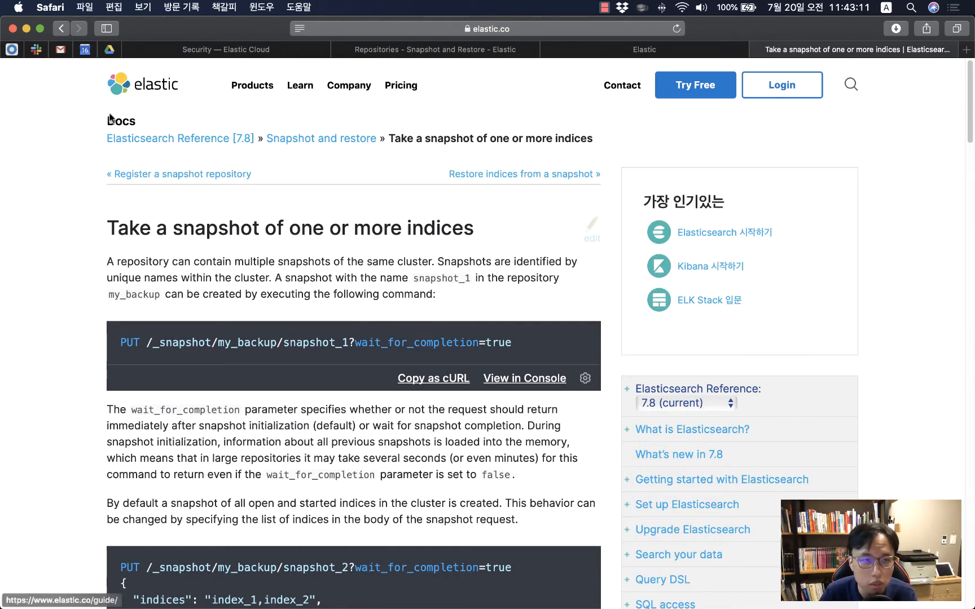
left_click(61, 28)
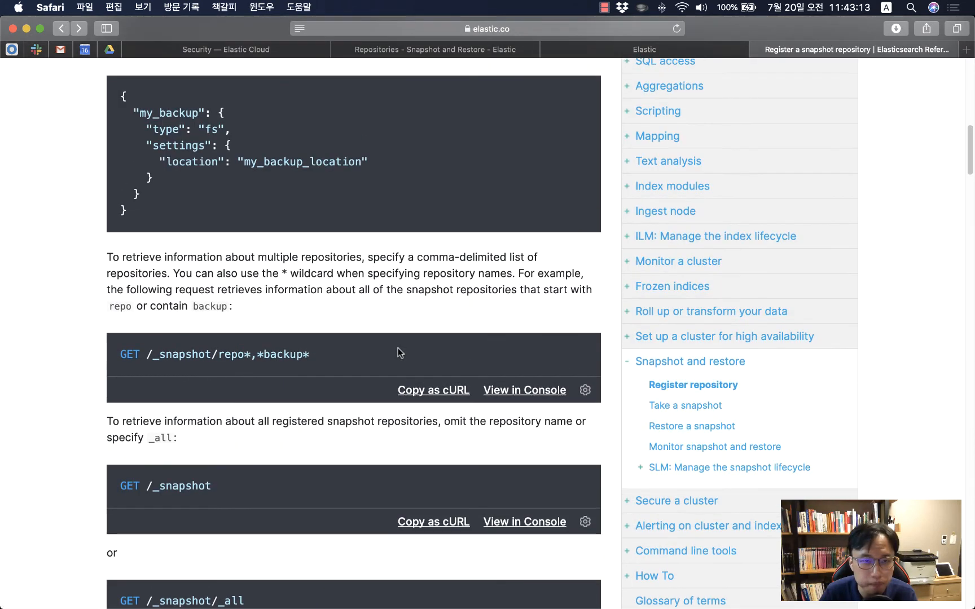
scroll(304, 271, "down", 6)
scroll(304, 270, "down", 10)
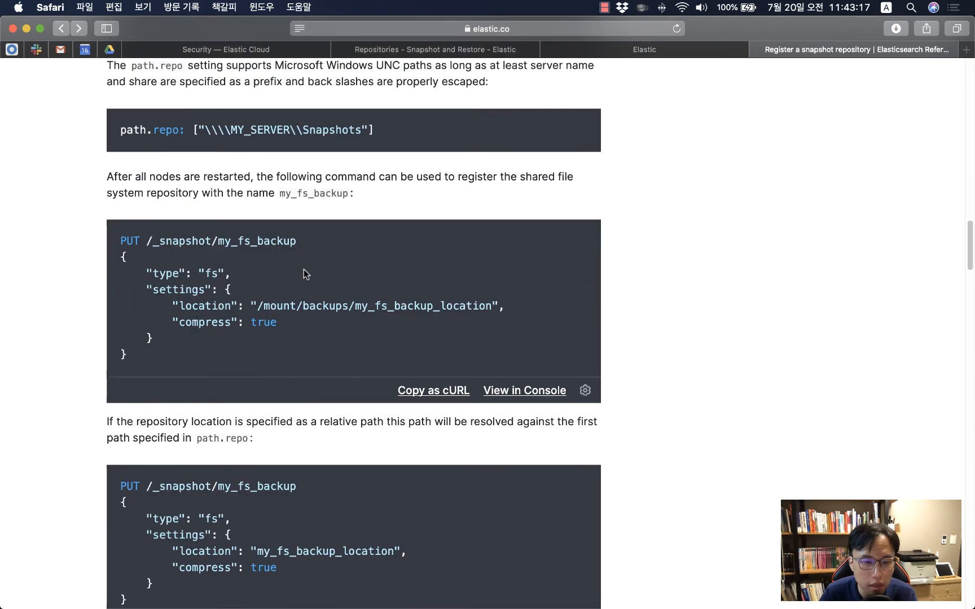
left_click(62, 30)
left_click(62, 30)
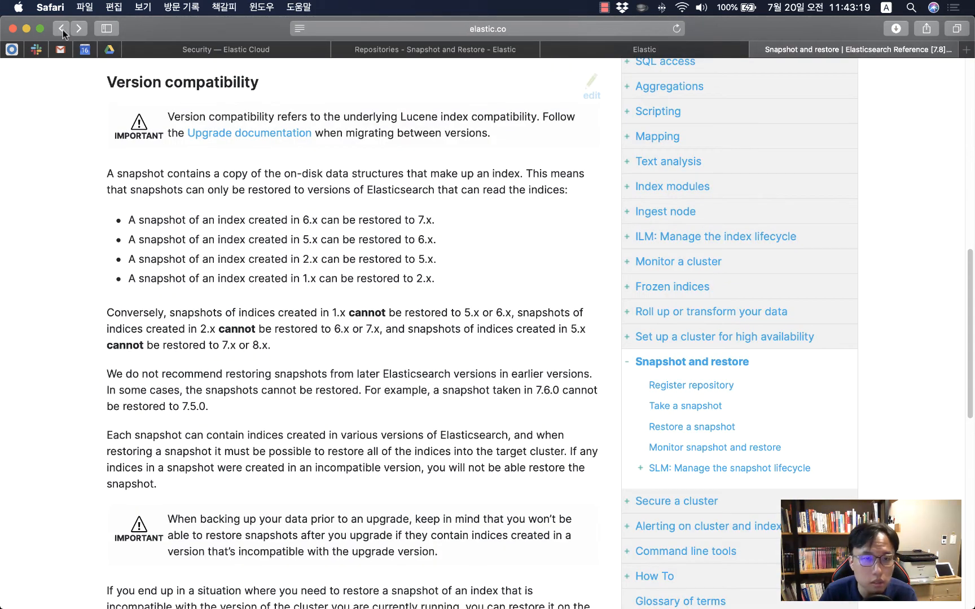
left_click(62, 29)
Copy the PUT _snapshot/my_s3_repository example from S3 Client Settings into the Dev Tools console.
left_click(62, 30)
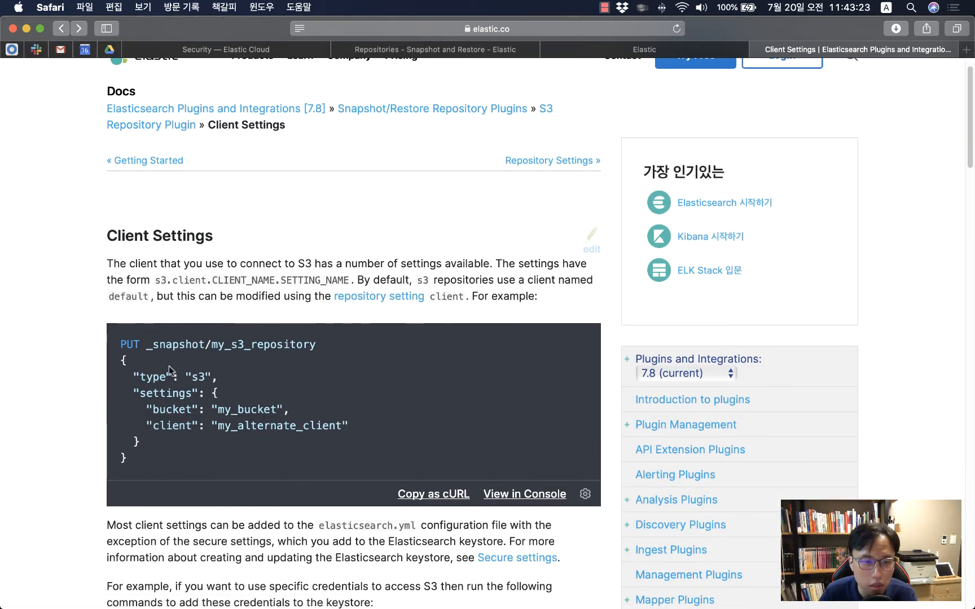
left_click_drag(119, 343, 177, 455)
key("super+c")
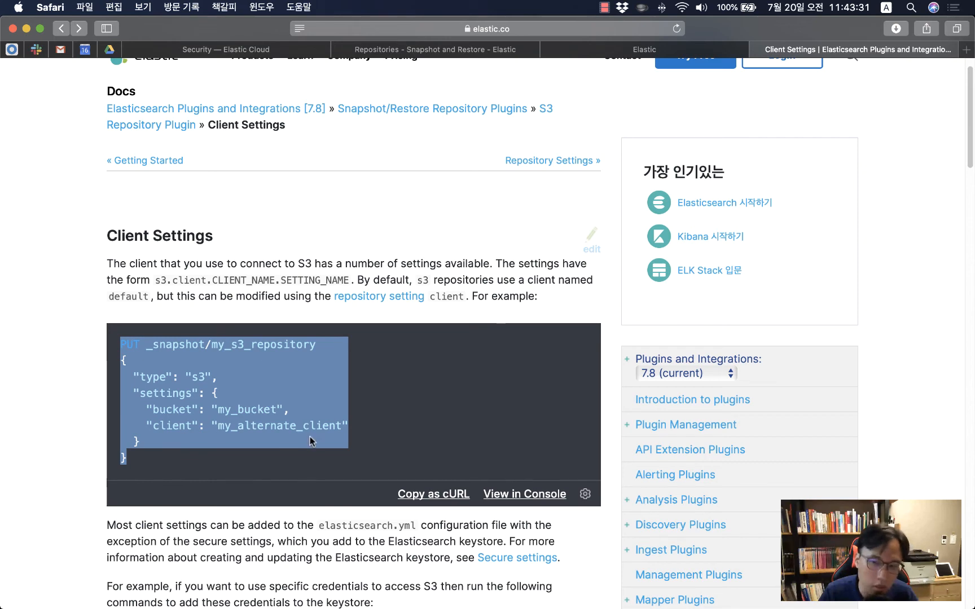
left_click(609, 49)
key("super+v")
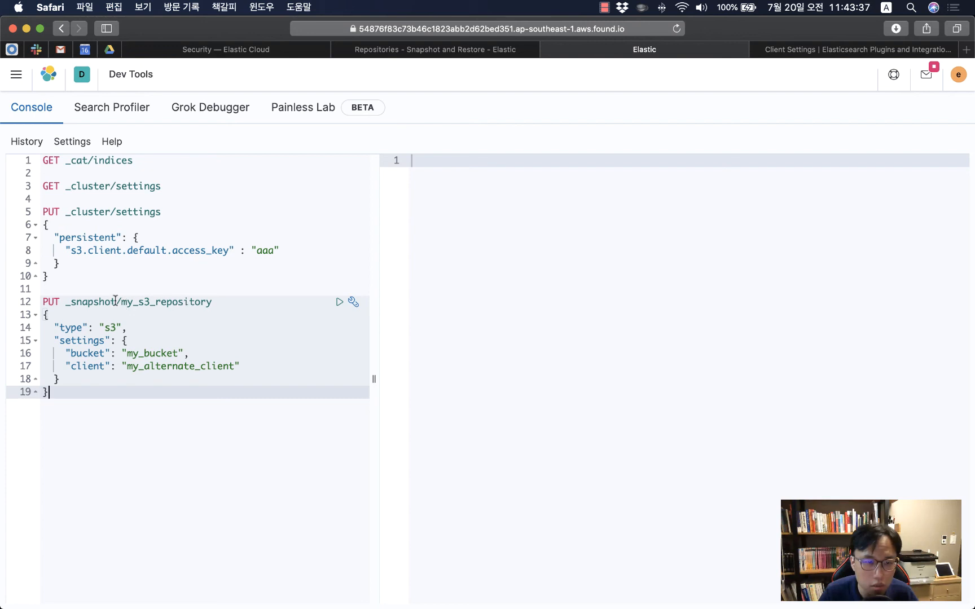
Replace the my_alternate_client value with awsseoul in the my_s3_repository request.
left_click_drag(120, 302, 204, 301)
left_click(211, 341)
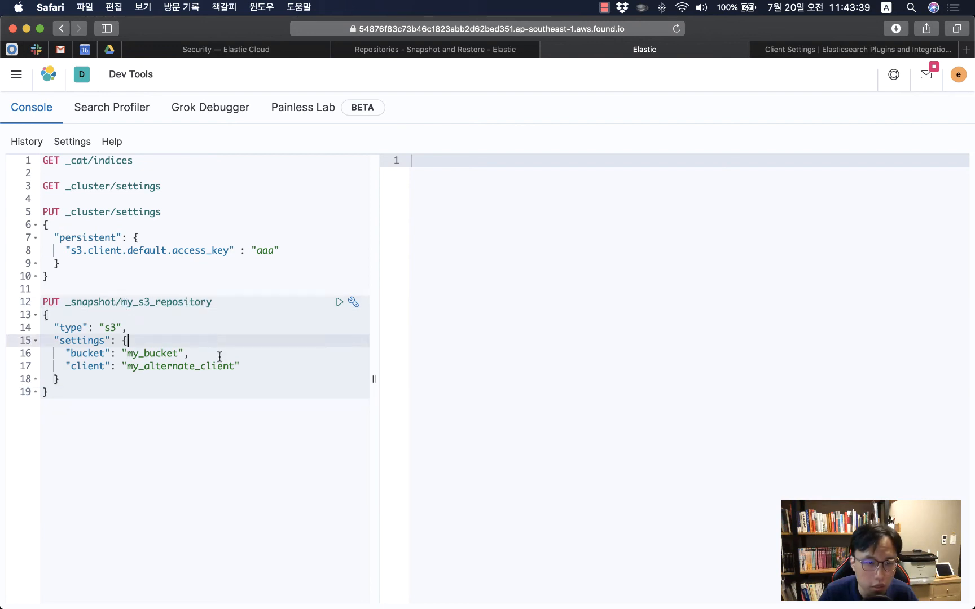
double_click(155, 367)
key("super+Tab")
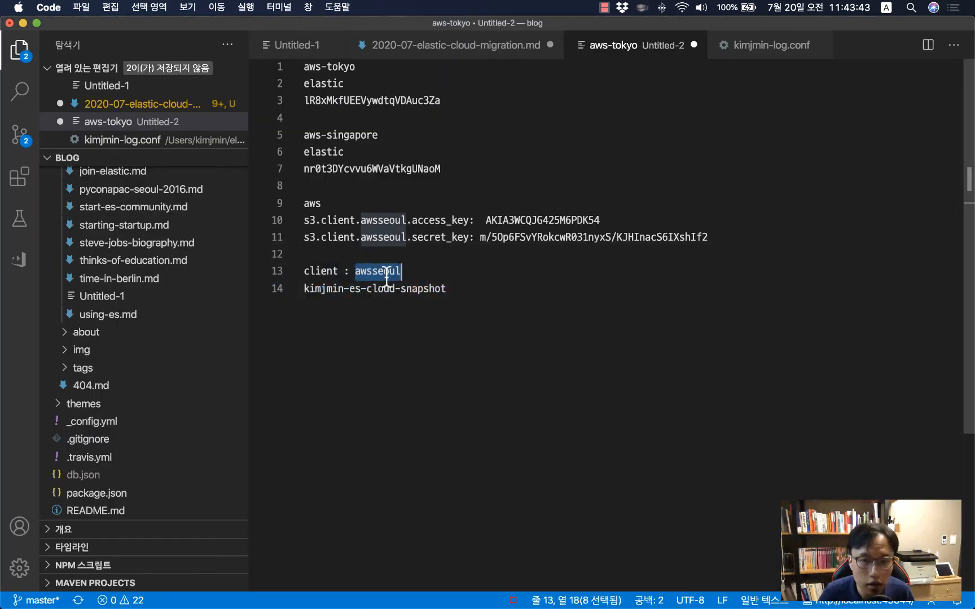
key("super+Tab")
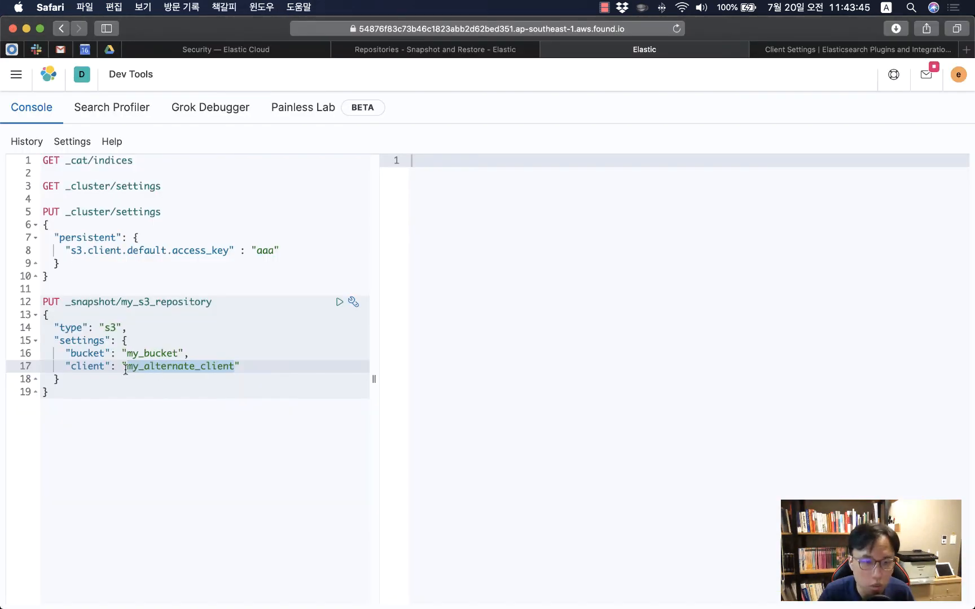
key("Right")
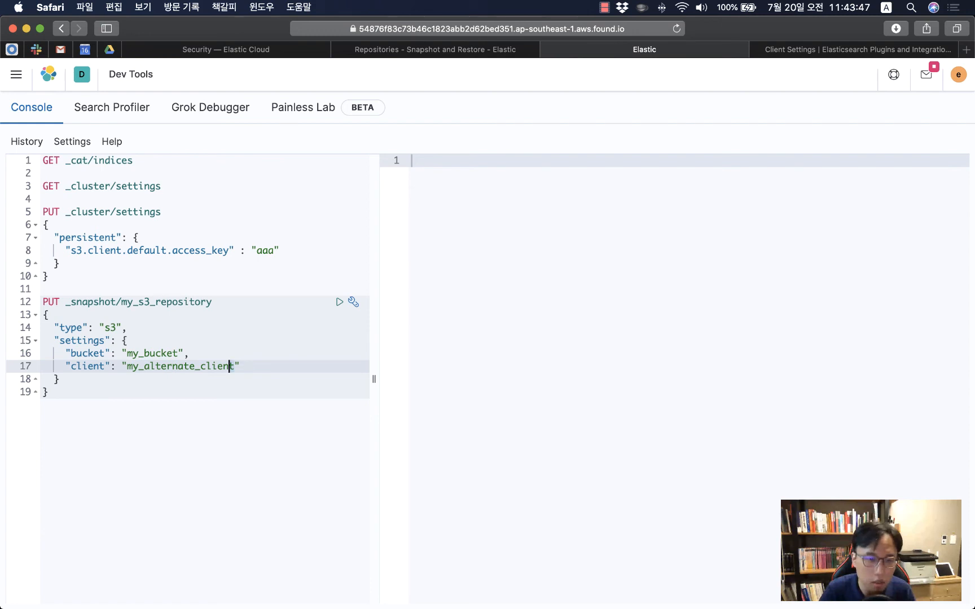
key("shift+Left")
key("shift+Left")
key("shift+Left")
key("shift+Left")
key("shift+Left")
key("shift+Left")
key("shift+Left")
key("shift+Left")
key("shift+Left")
key("shift+Left")
key("shift+Left")
key("shift+Left")
key("shift+Left")
key("shift+Left")
key("shift+Left")
key("shift+Left")
key("shift+Left")
key("shift+Left")
key("shift+Left")
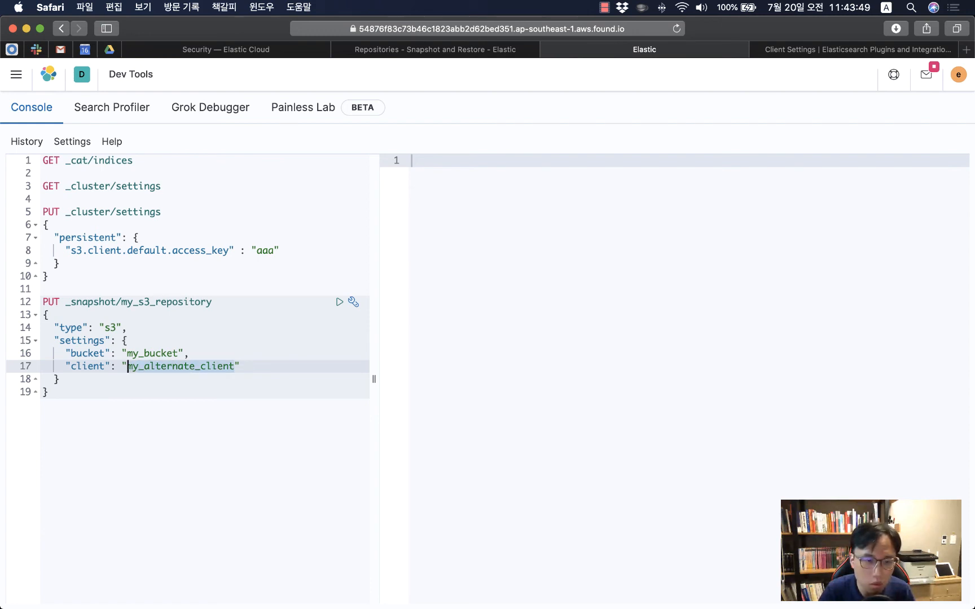
type("awsseoul")
Replace the my_bucket placeholder with the Tokyo snapshot bucket name copied from the notes.
key("super+Tab")
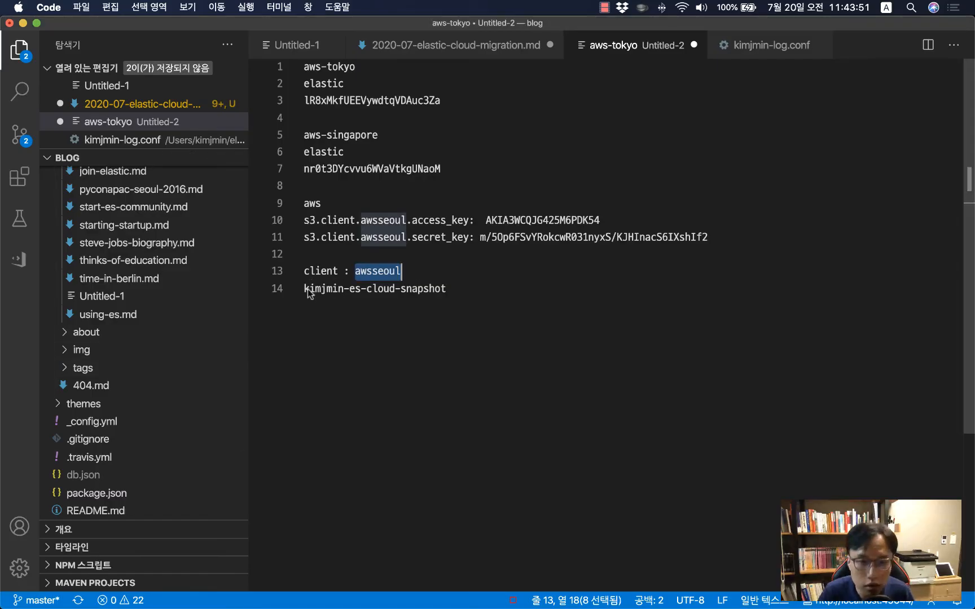
left_click(492, 289)
key("ctrl+shift+super+Right")
key("ctrl+shift+super+Right")
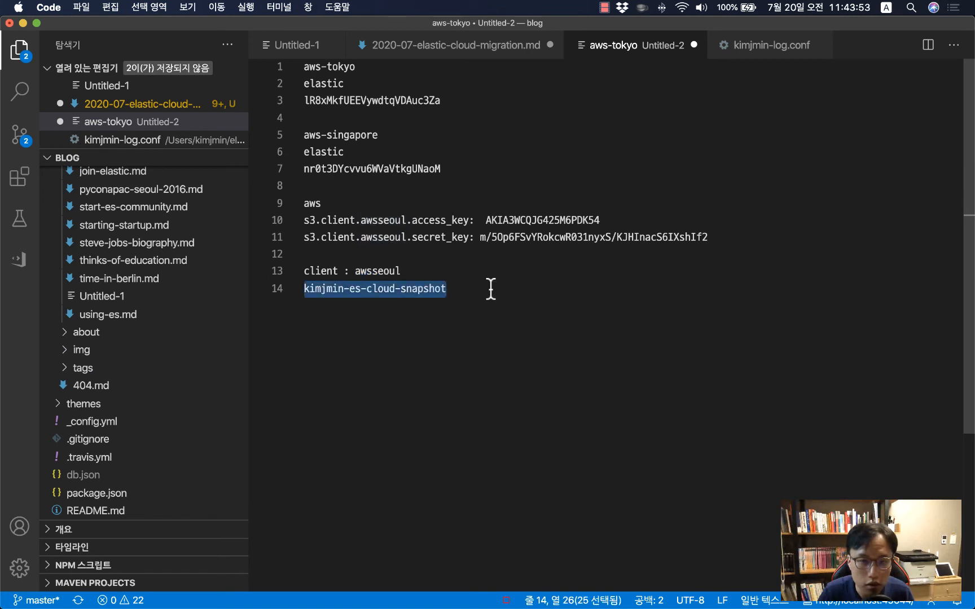
key("super+c")
key("super+Tab")
double_click(151, 355)
key("super+v")
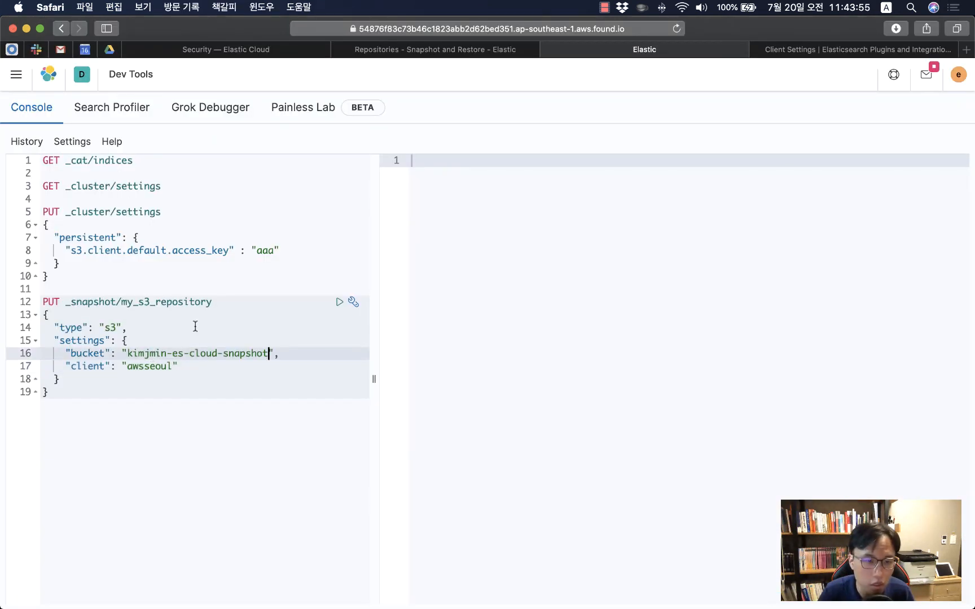
Run the my_s3_repository registration request from the console.
left_click(196, 326)
left_click(245, 310)
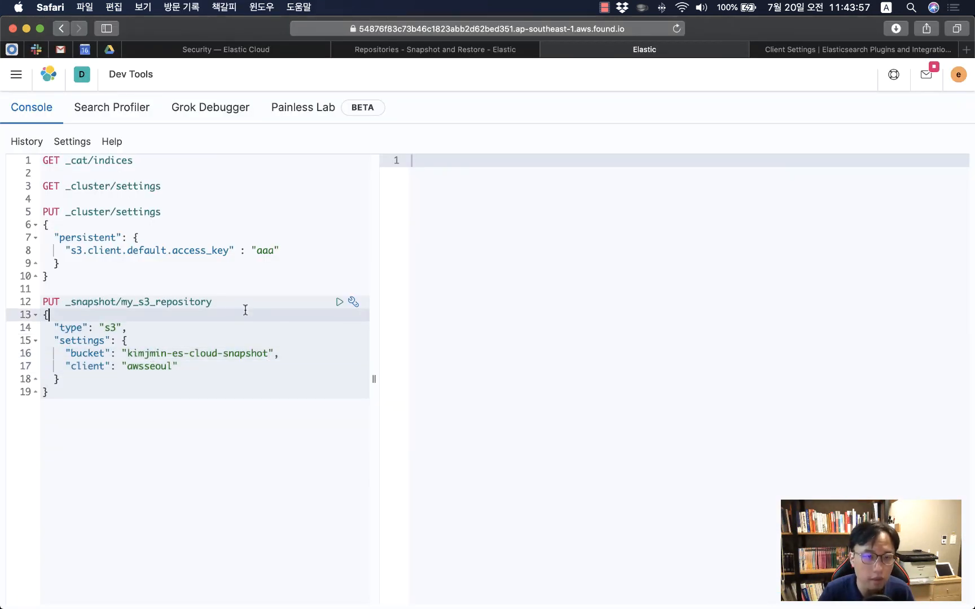
left_click(120, 302)
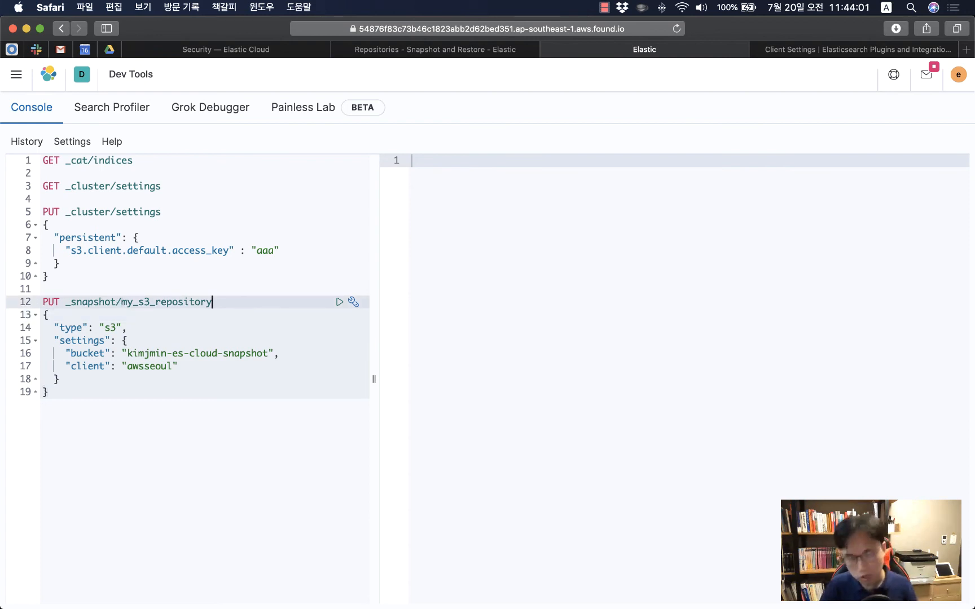
key("super+Return")
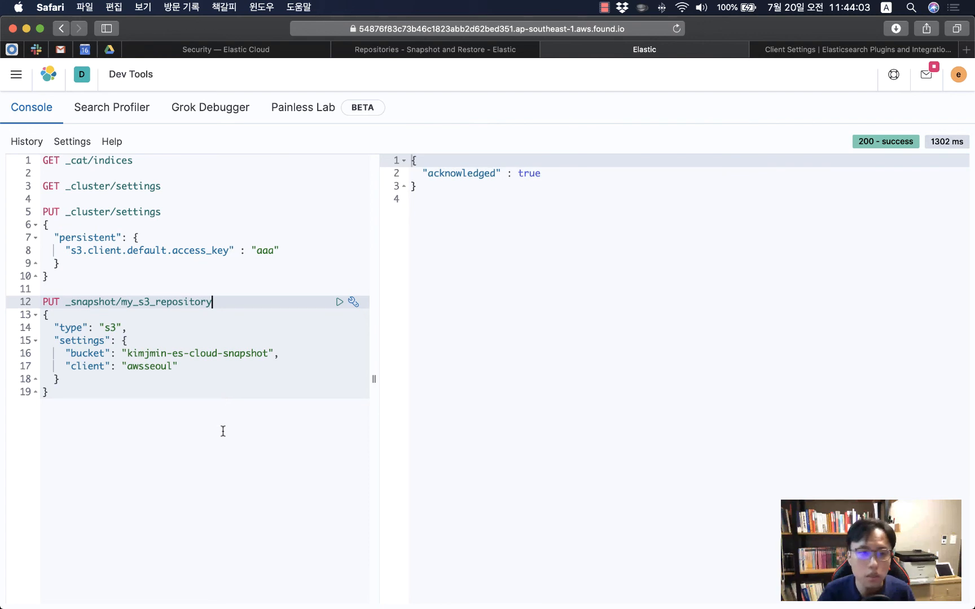
Check the acknowledged my_s3_repository request against the S3 bucket console, then add a blank line below it.
left_click(222, 431)
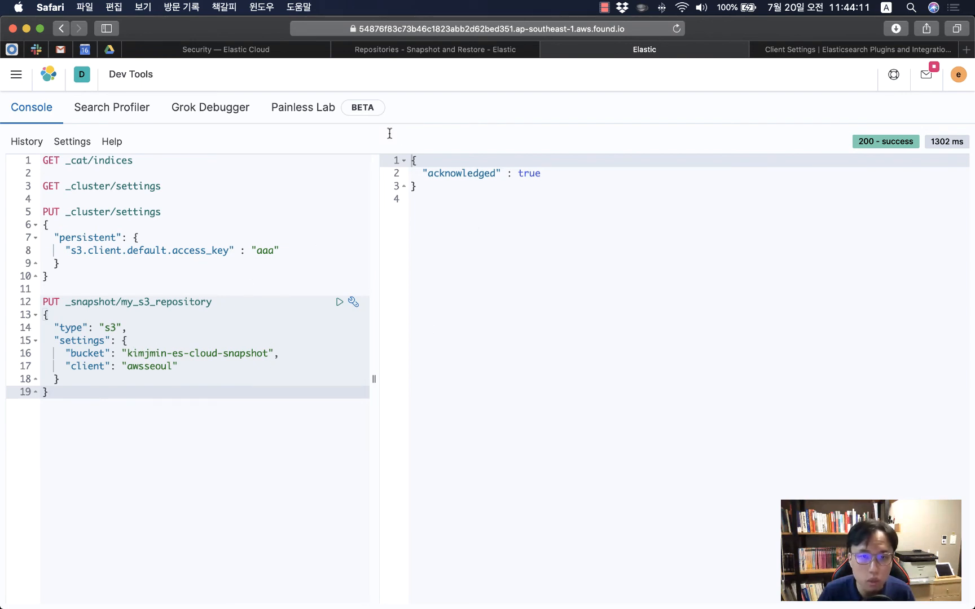
left_click(205, 290)
left_click(186, 449)
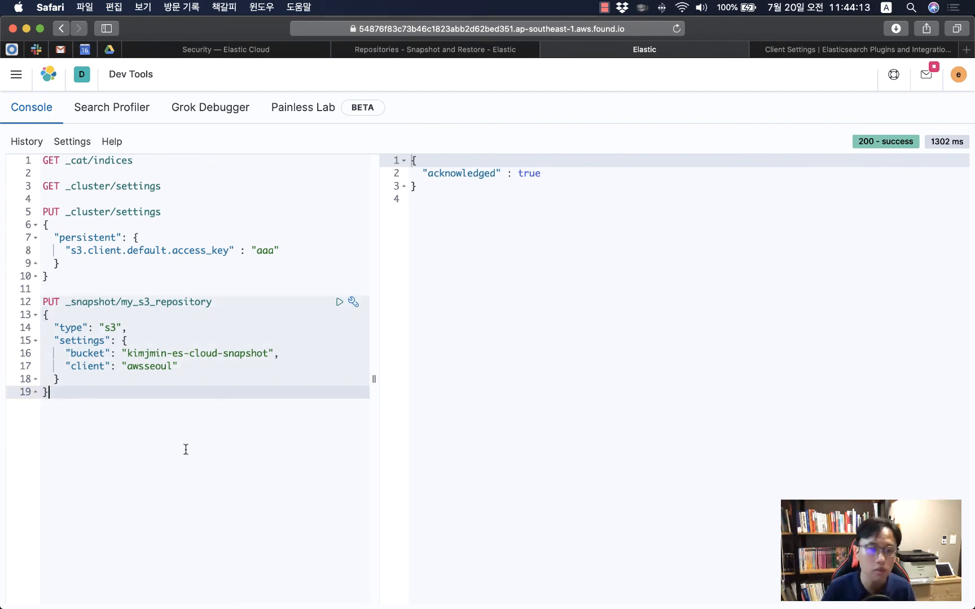
key("super+Tab")
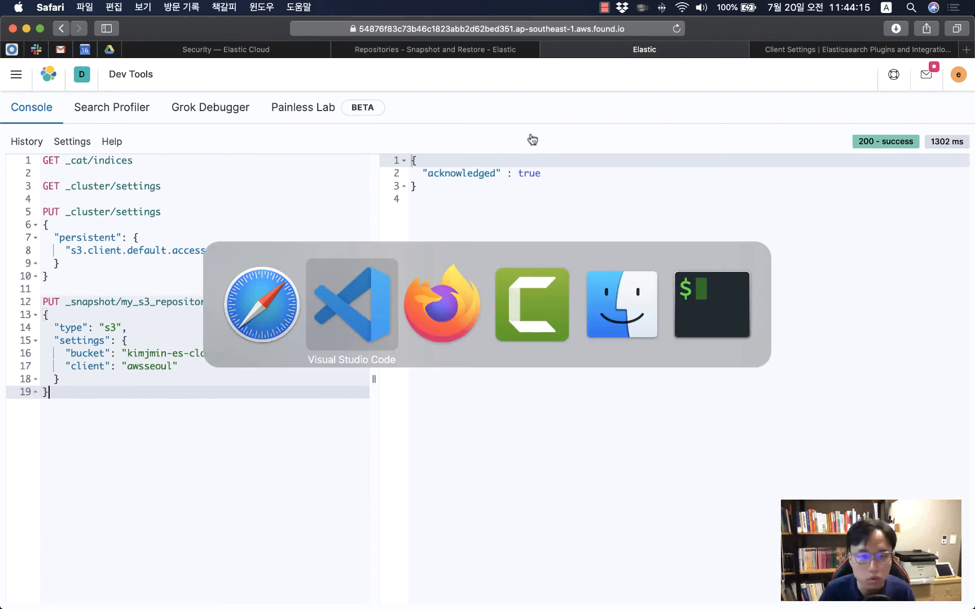
key("super+Tab")
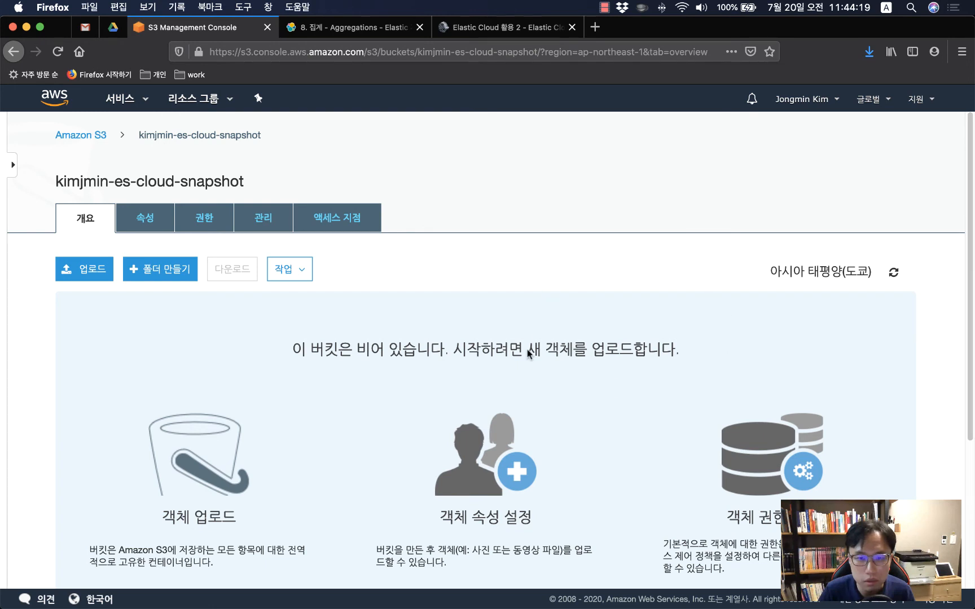
key("super+Tab")
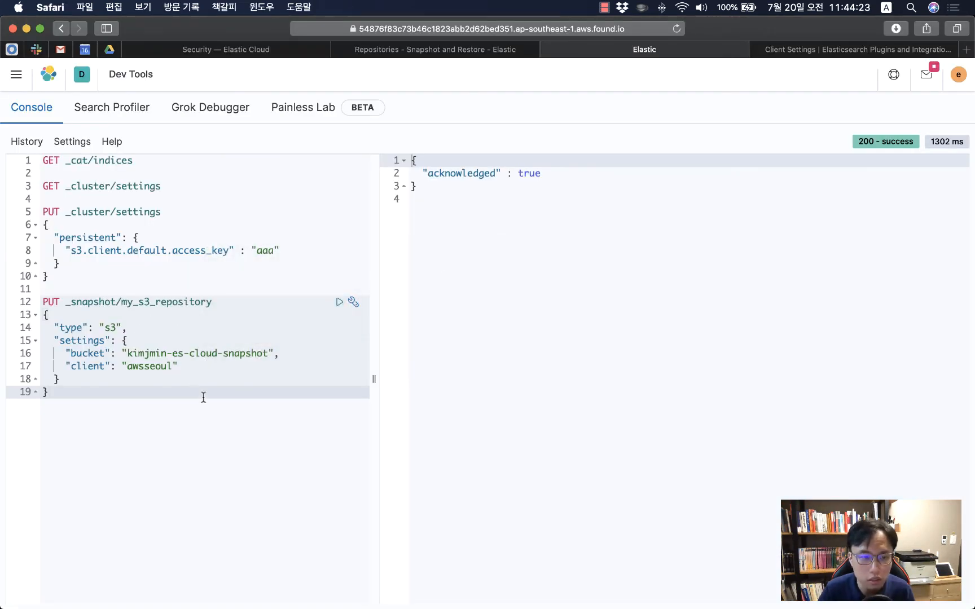
key("Return")
key("Return")
key("super+Tab")
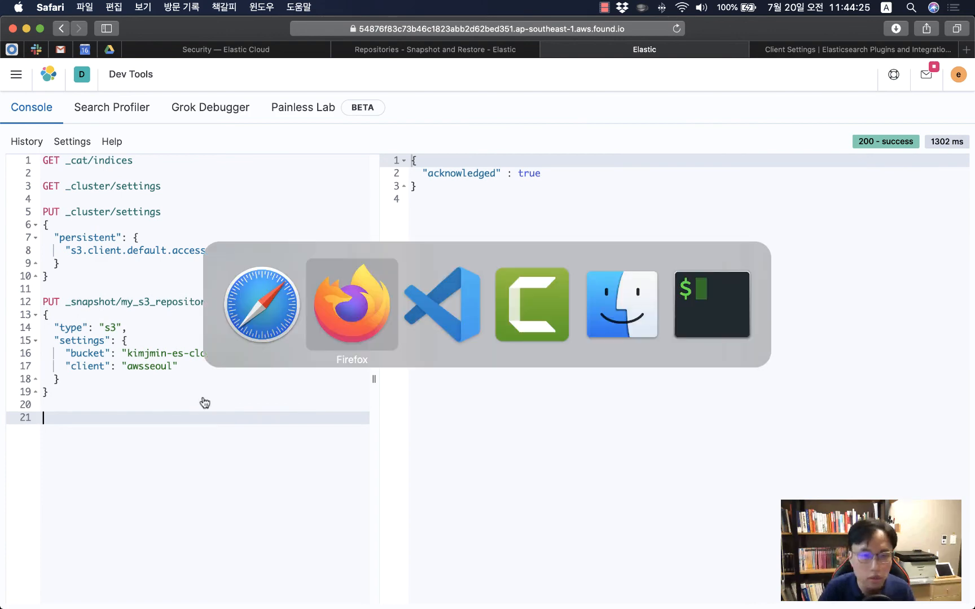
Scroll through the S3 Client Settings documentation down to the footer and back to the top.
key("Escape")
left_click(838, 49)
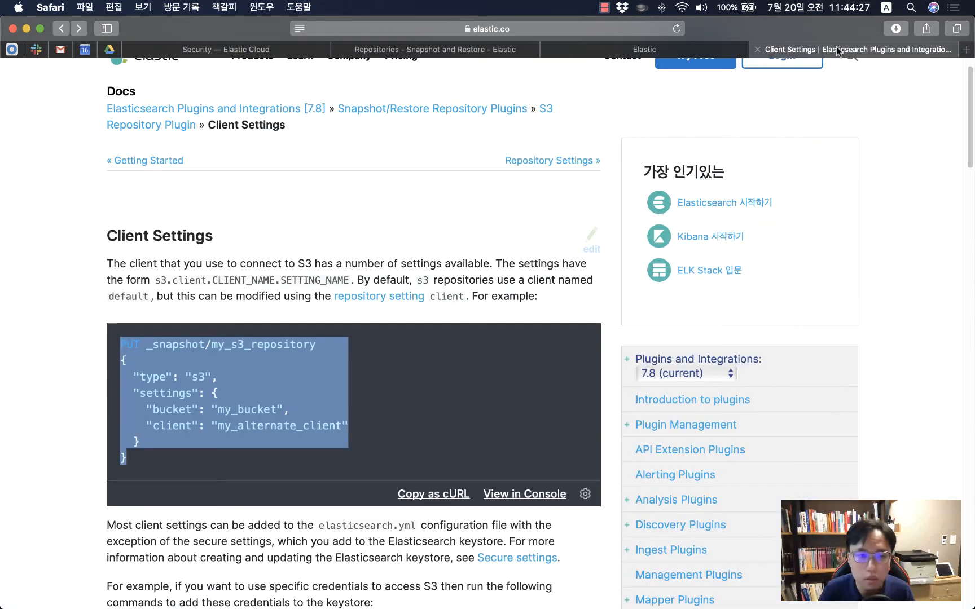
scroll(444, 289, "down", 10)
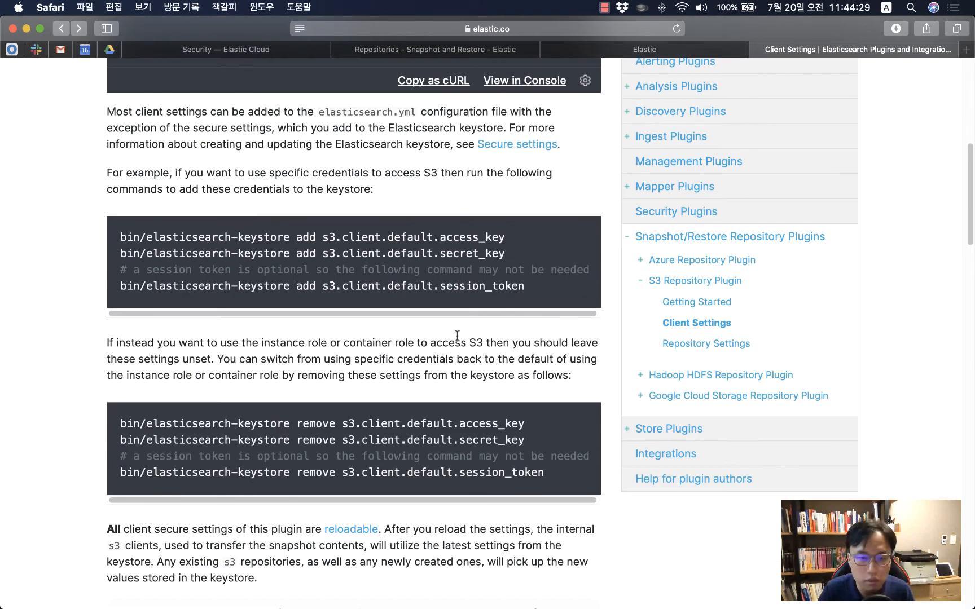
scroll(570, 341, "down", 8)
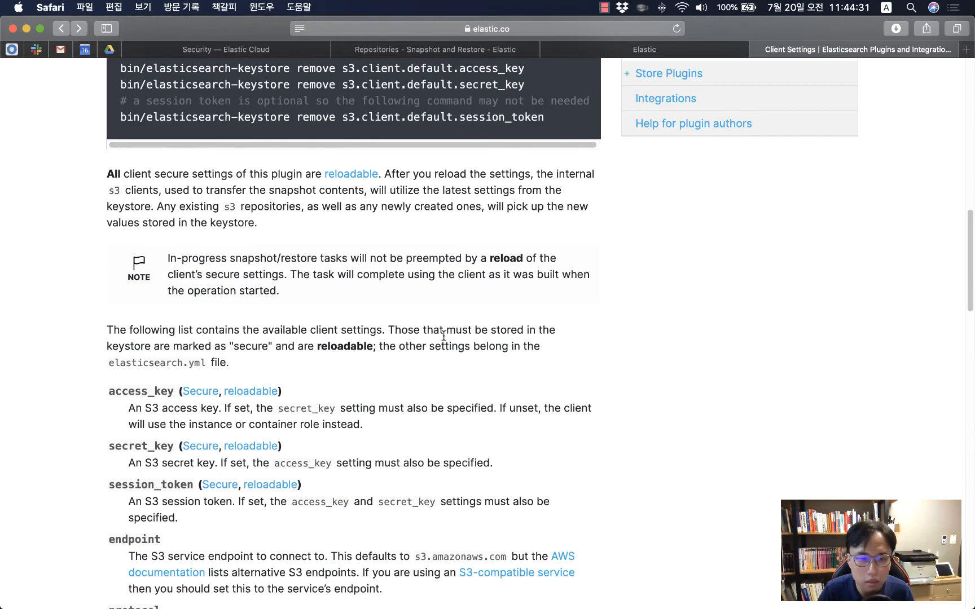
scroll(463, 333, "down", 7)
scroll(463, 333, "up", 6)
scroll(463, 333, "down", 20)
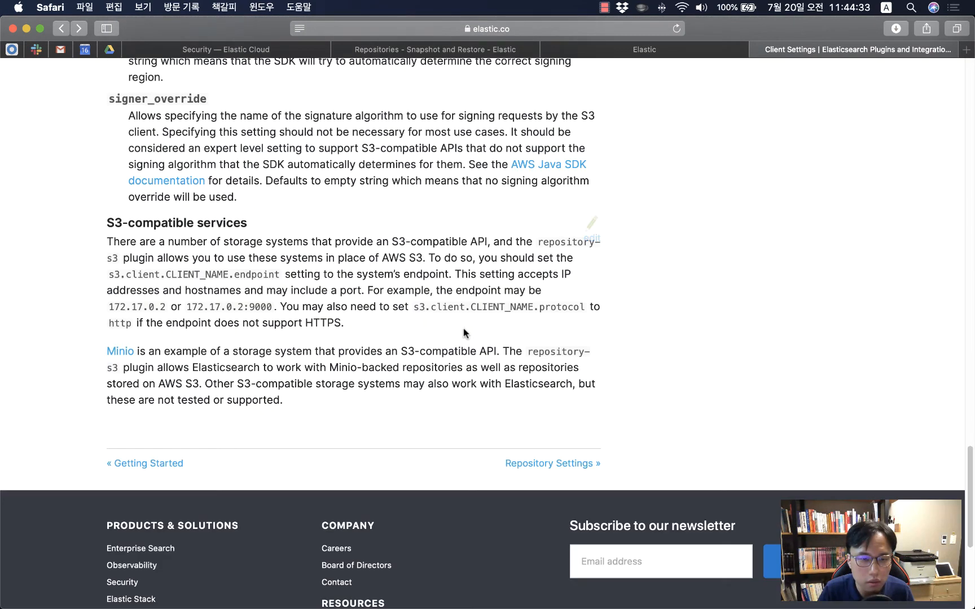
key("super+Tab")
key("super+Tab")
scroll(516, 164, "up", 20)
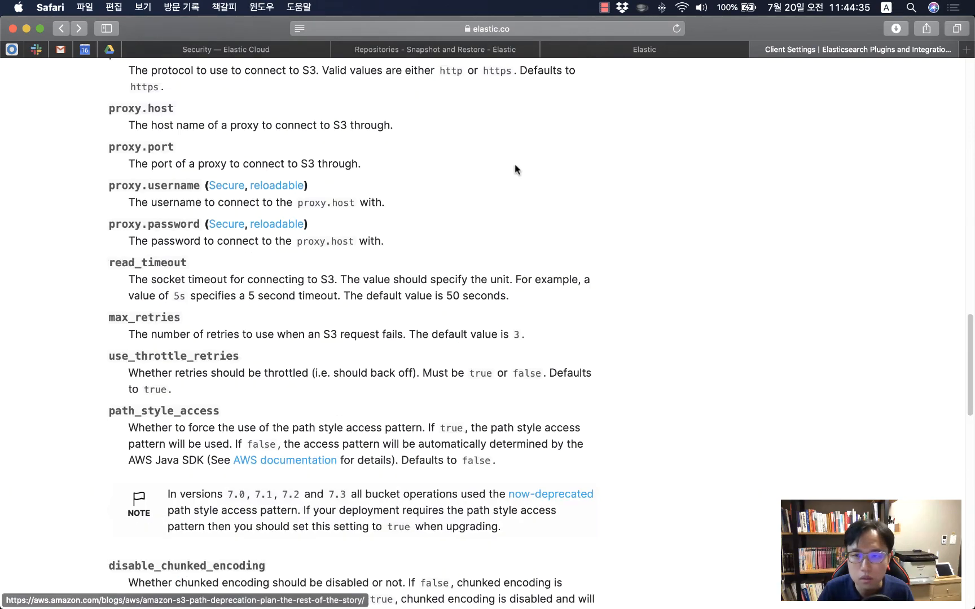
scroll(530, 166, "up", 5)
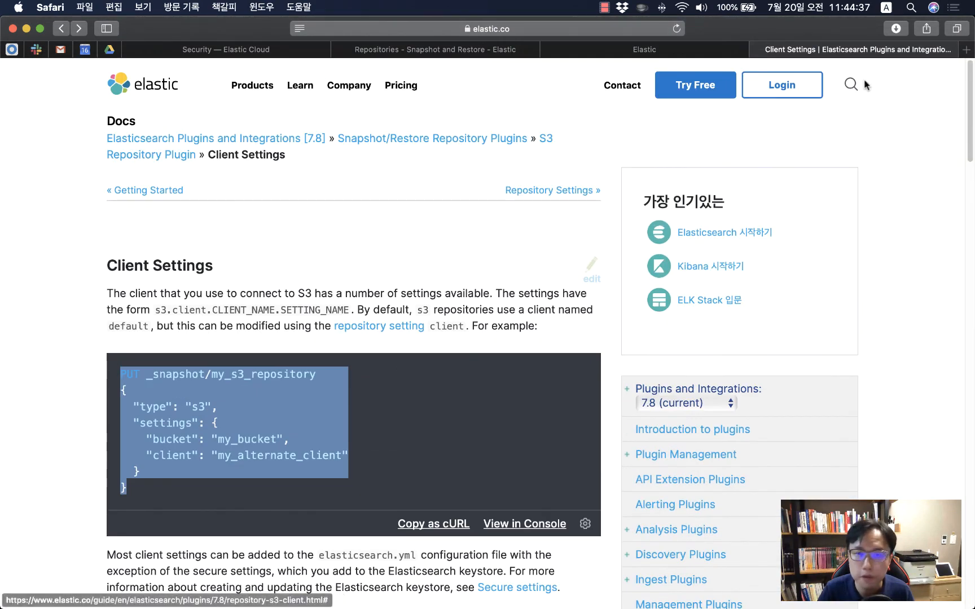
left_click(966, 49)
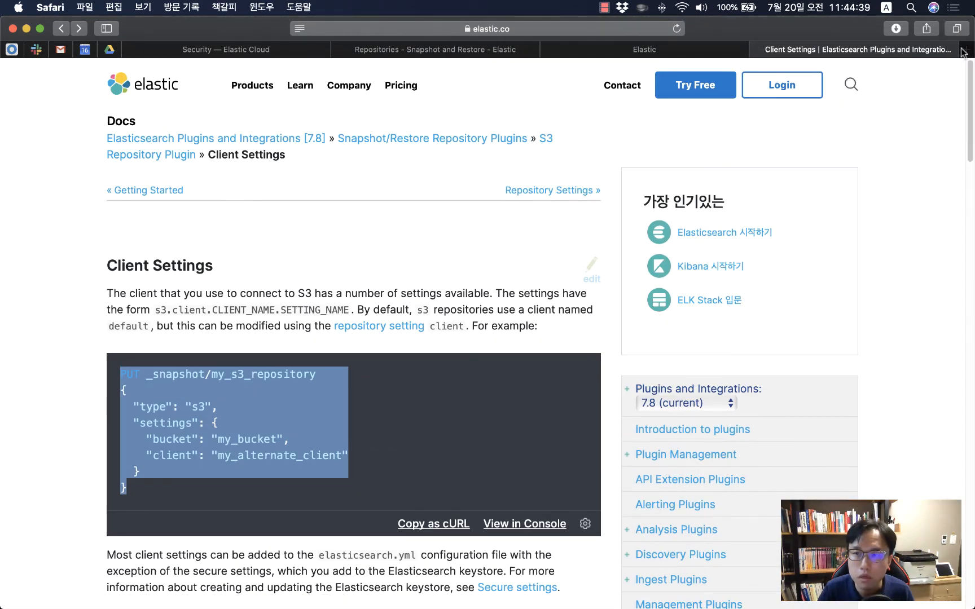
Go to elastic.co documentation and open the Elasticsearch Reference [7.8] guide.
type("e")
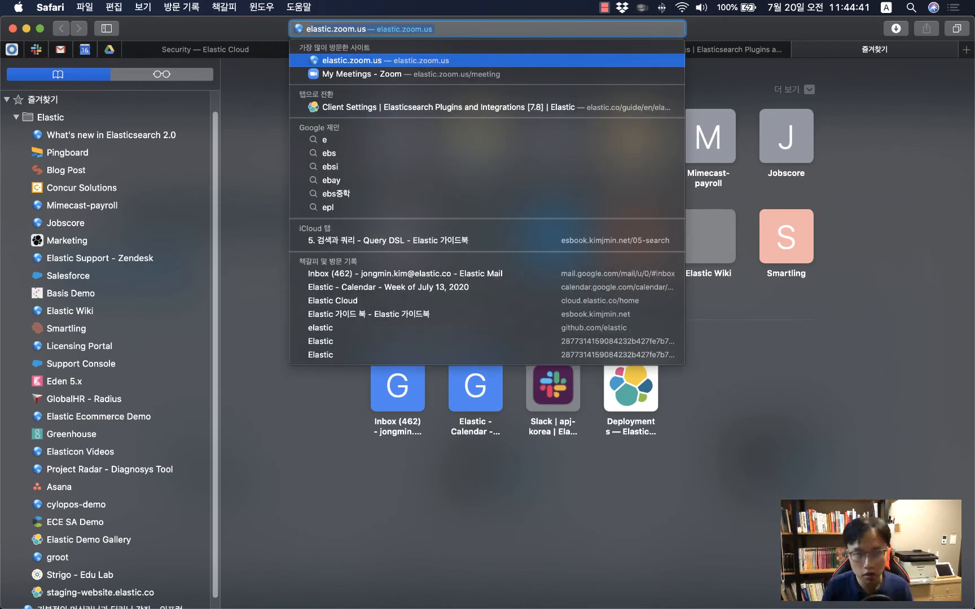
type("lass")
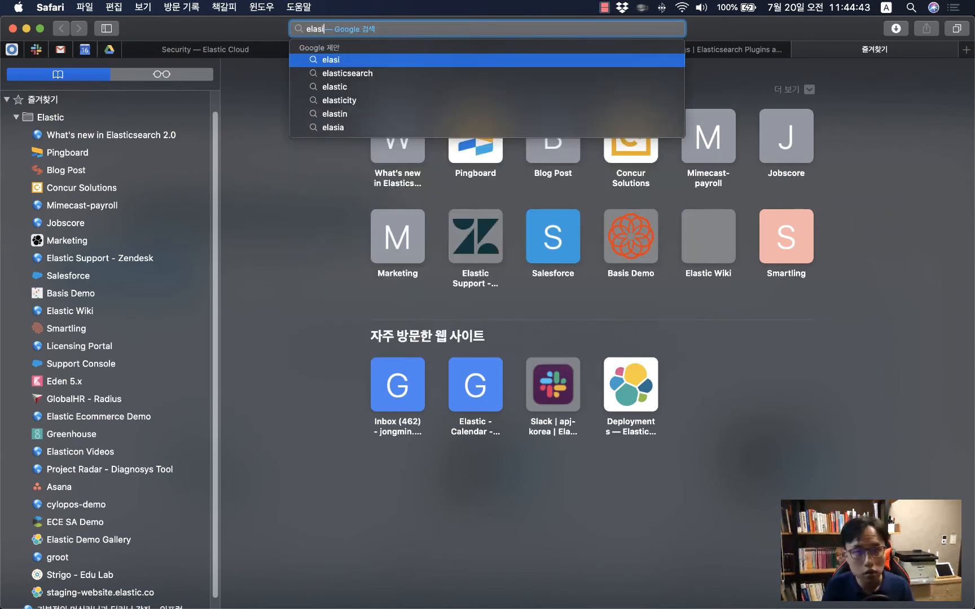
key("BackSpace")
type("tic.co")
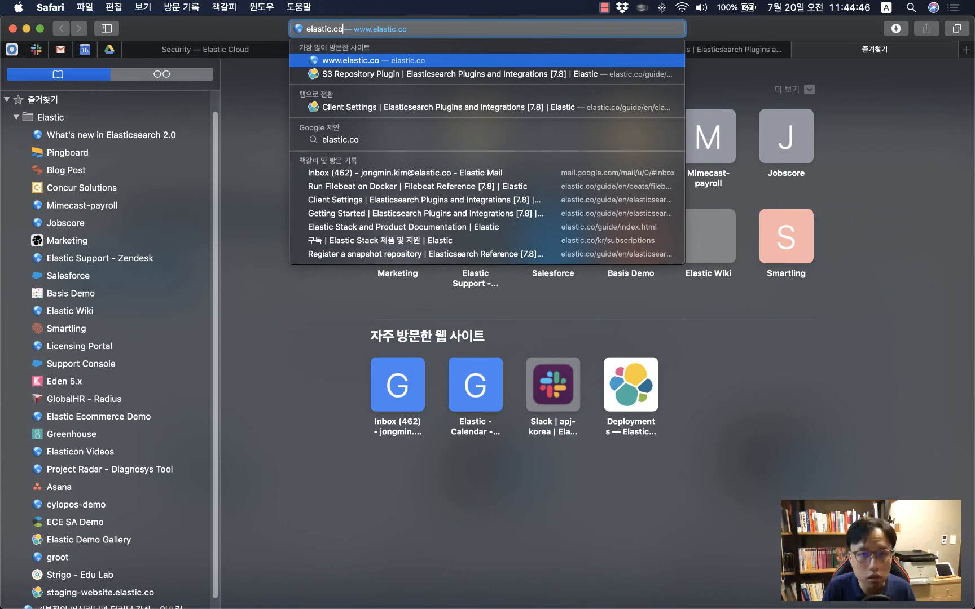
key("Return")
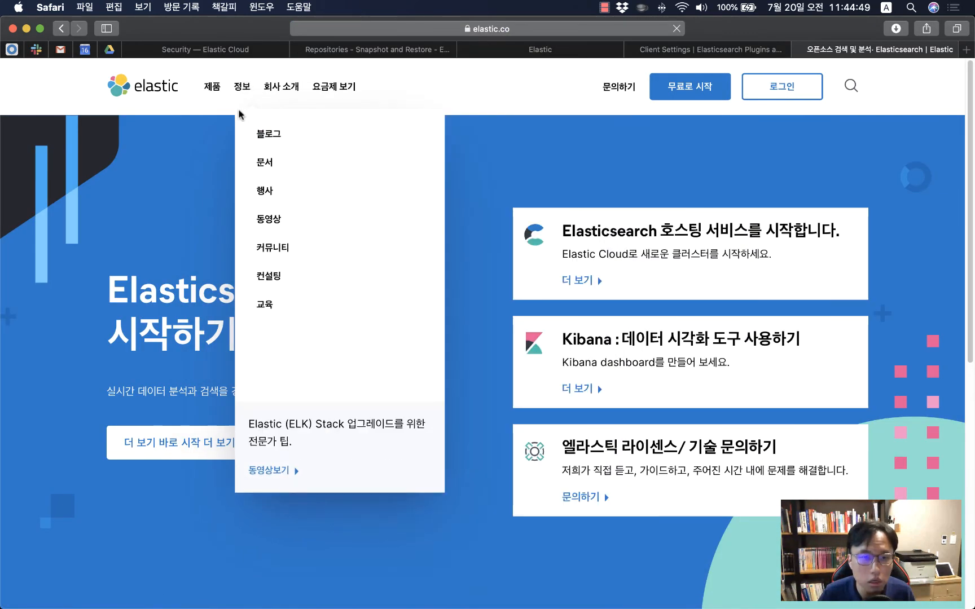
left_click(244, 117)
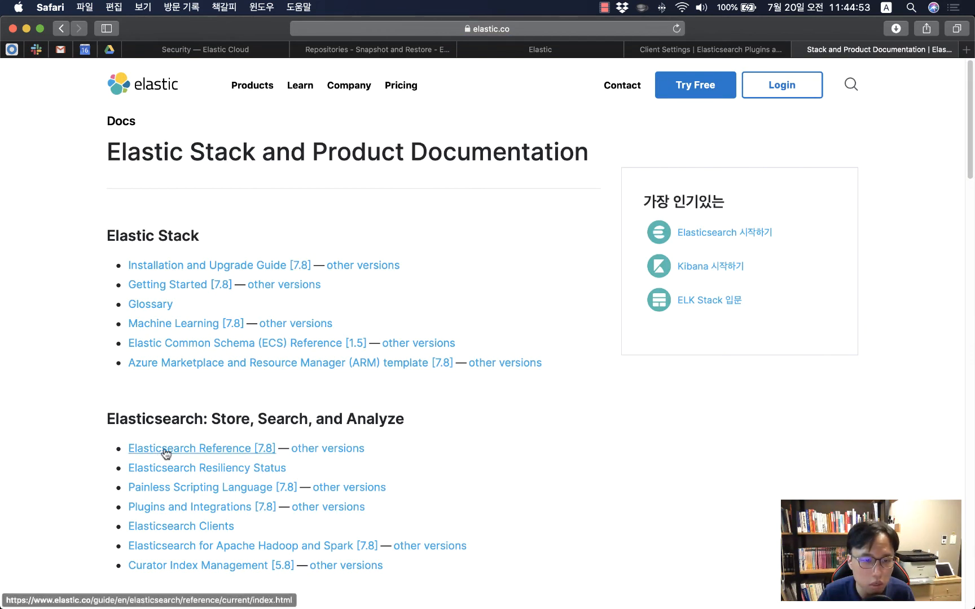
left_click(185, 448)
Open Snapshot and restore > Take a snapshot and select the PUT snapshot_1 example request.
scroll(149, 386, "down", 5)
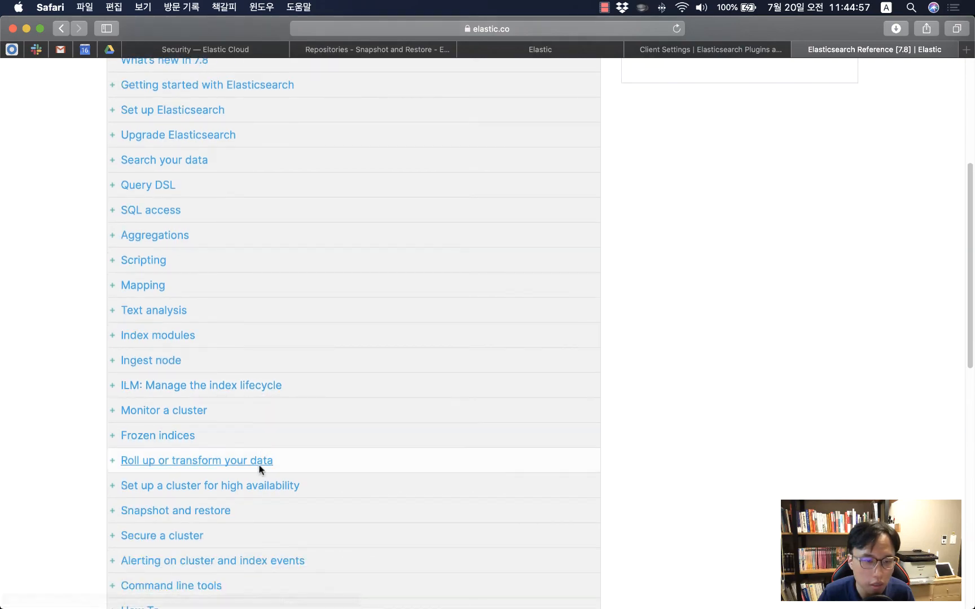
left_click(189, 511)
scroll(341, 457, "down", 4)
scroll(341, 457, "down", 7)
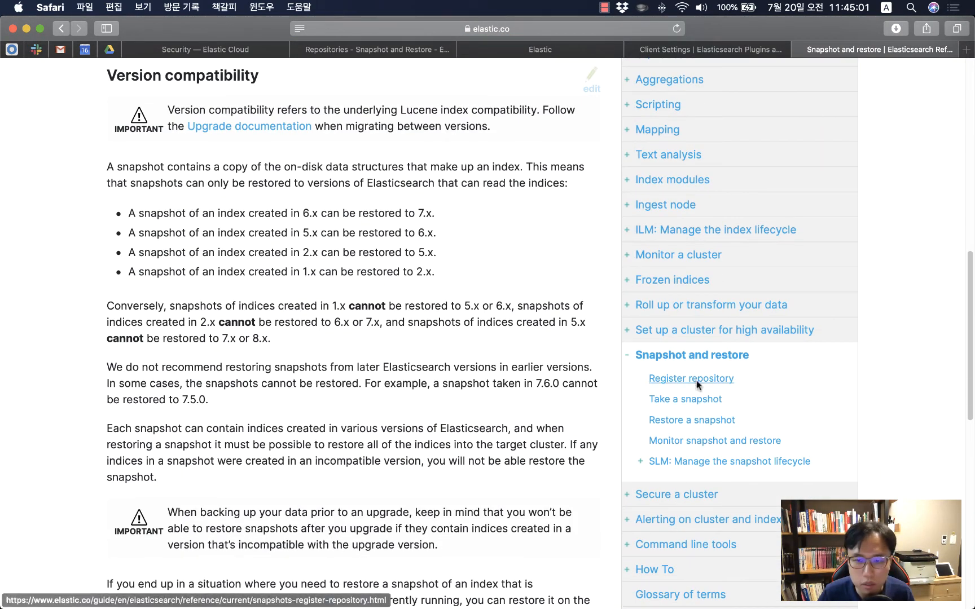
left_click(687, 400)
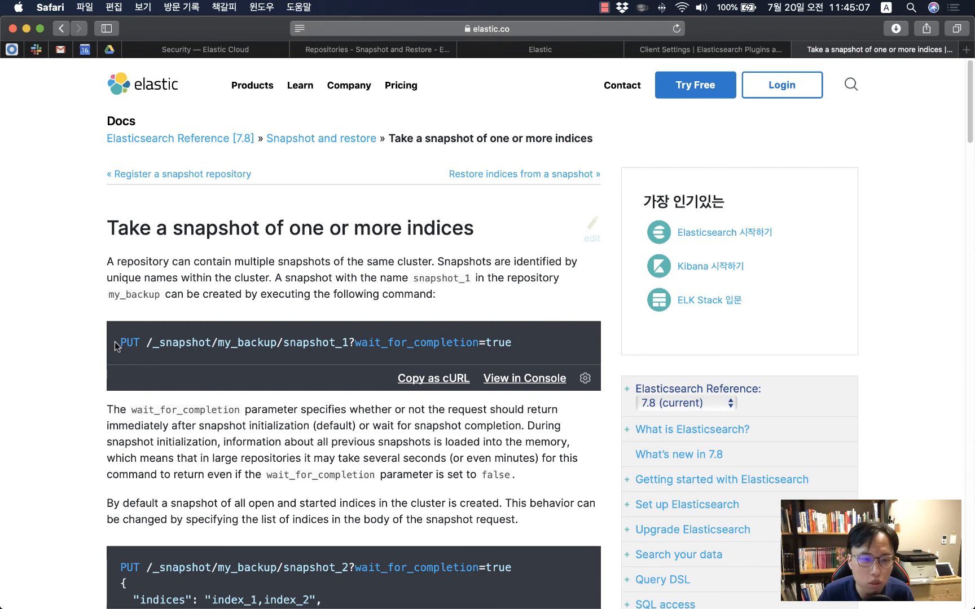
left_click_drag(118, 345, 352, 346)
key("super+c")
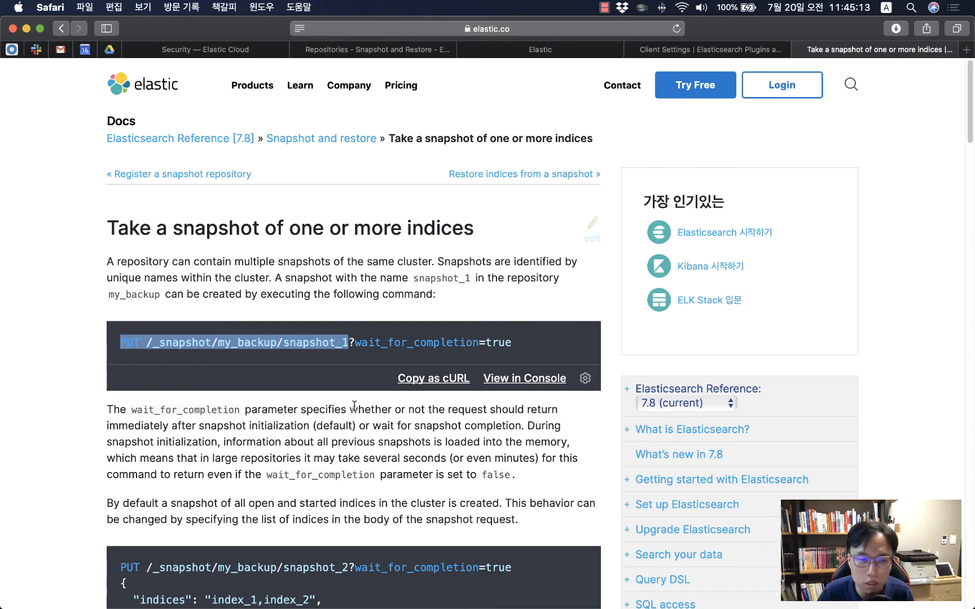
Return to the Client Settings docs tab and then the Kibana Dev Tools console.
key("super+Tab")
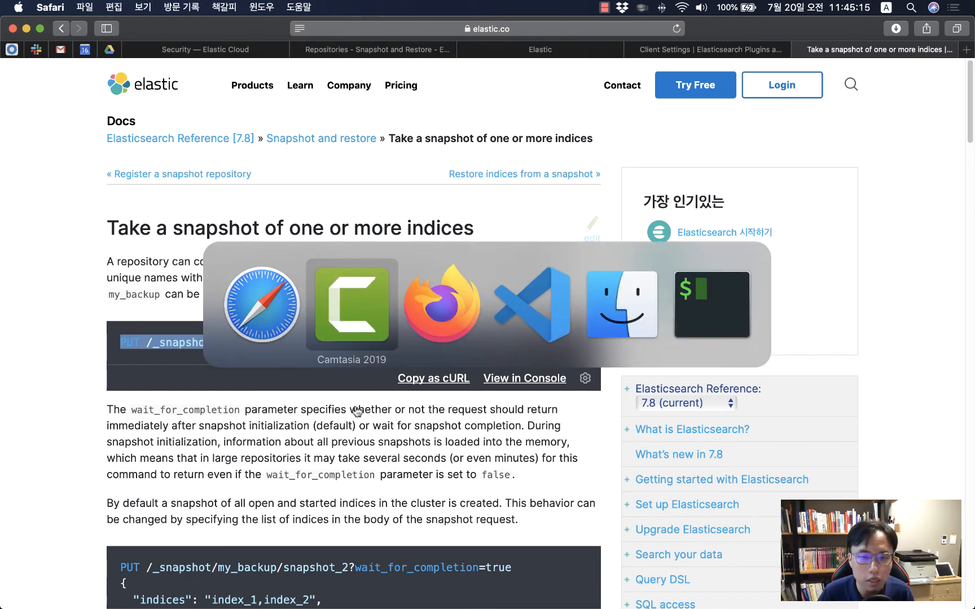
key("super+Tab")
key("super+Tab")
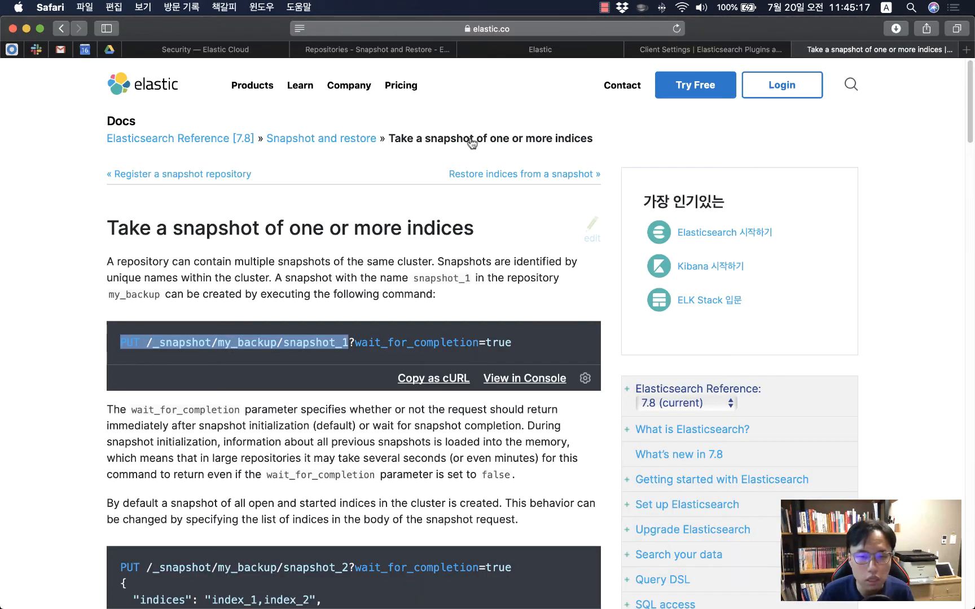
key("super+Tab")
key("super+shift+Tab")
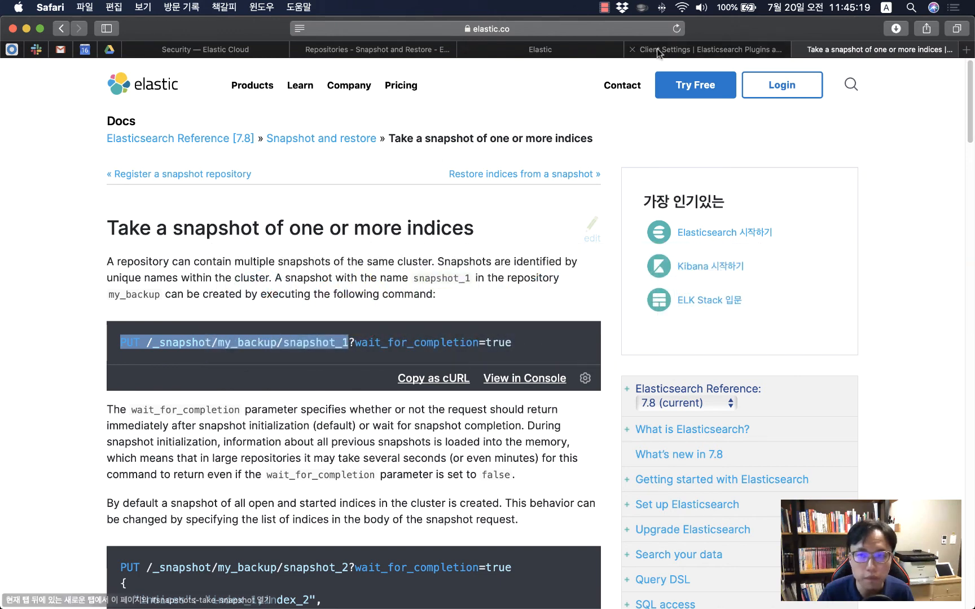
left_click(657, 48)
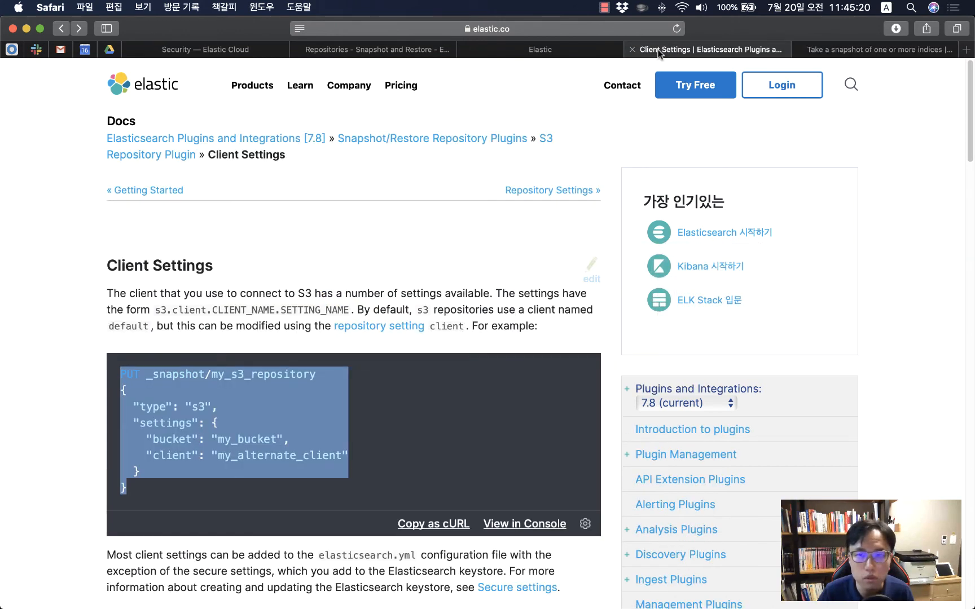
left_click(520, 56)
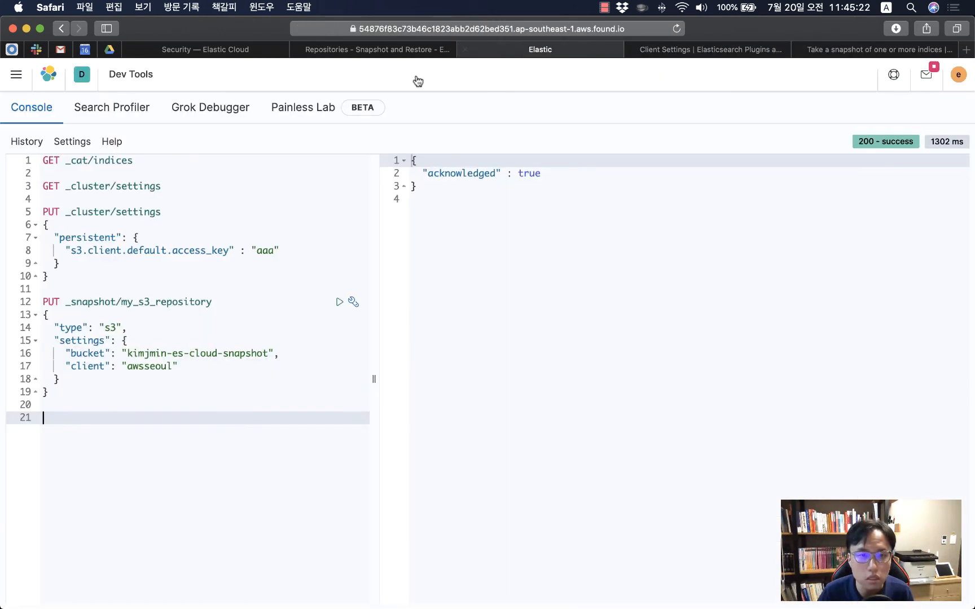
Run GET _cat/indices to list the cluster's indices.
left_click(128, 187)
left_click(124, 160)
key("super+Return")
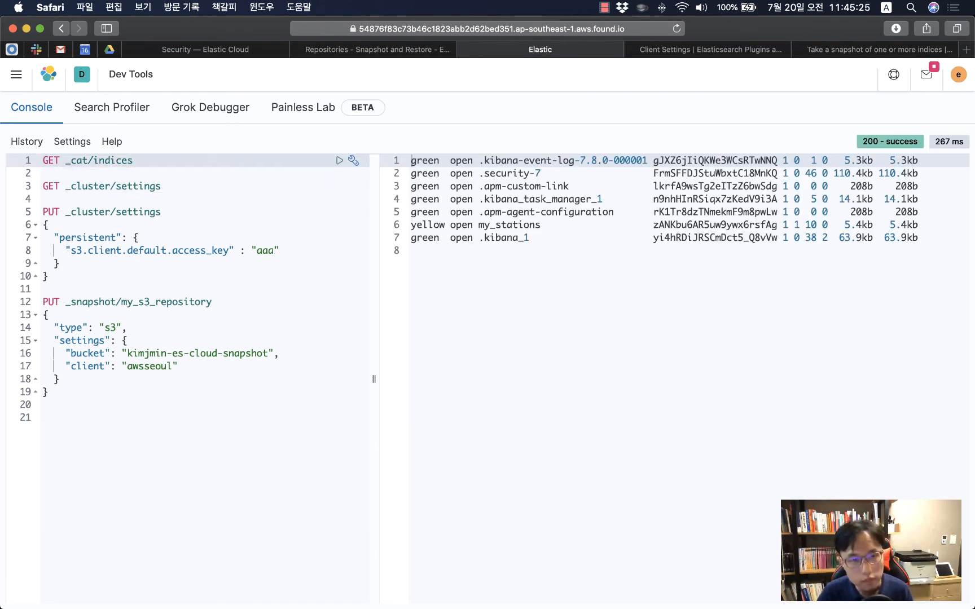
Paste PUT /_snapshot/my_backup/snapshot_1 onto line 21, then review the index list in the response.
left_click(167, 416)
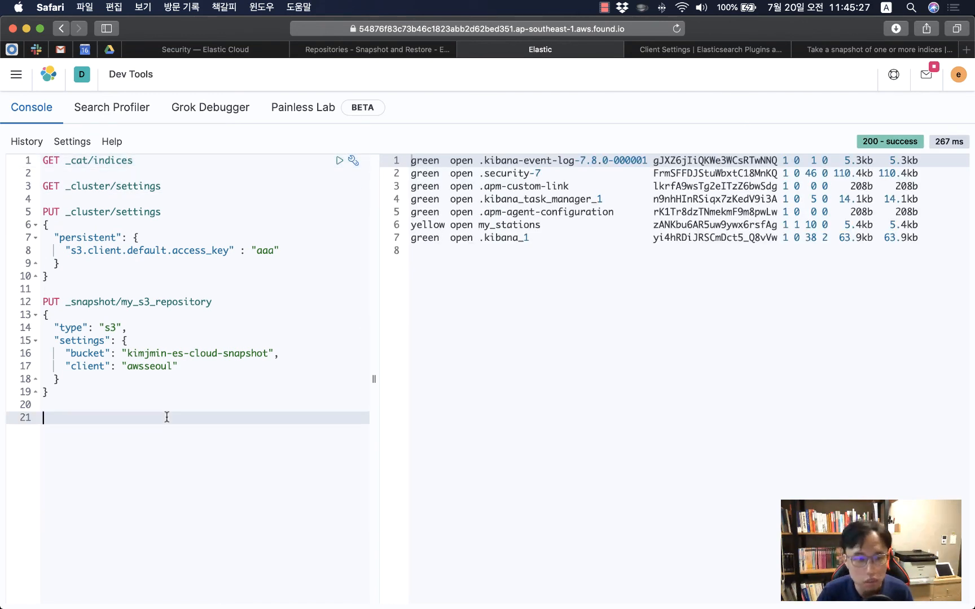
key("super+v")
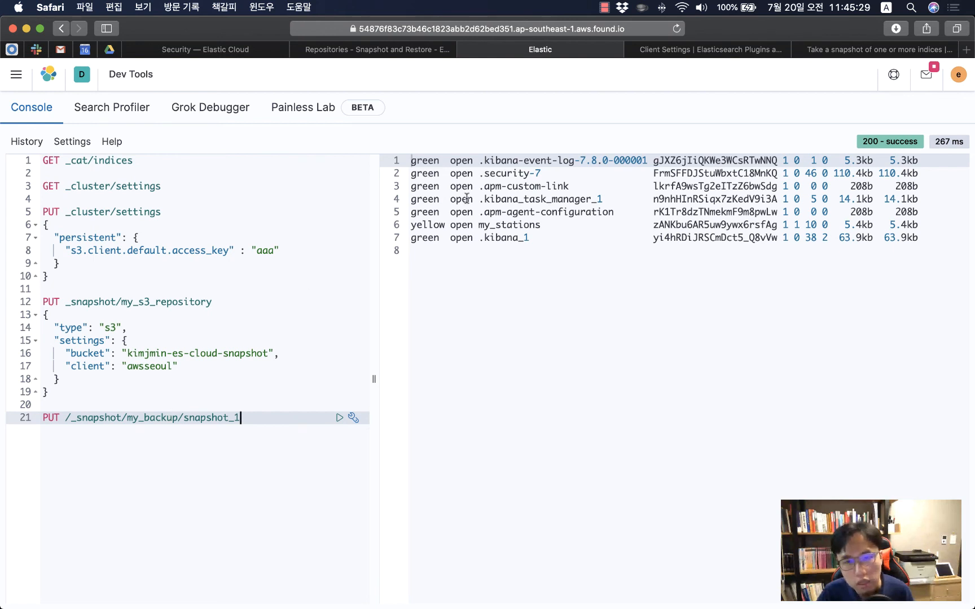
left_click_drag(507, 163, 507, 186)
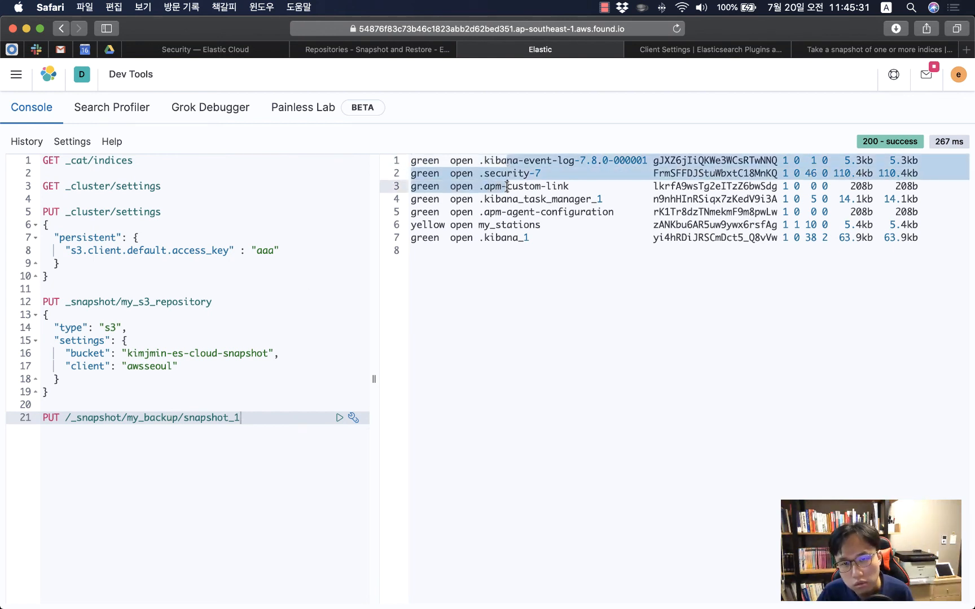
left_click(541, 211)
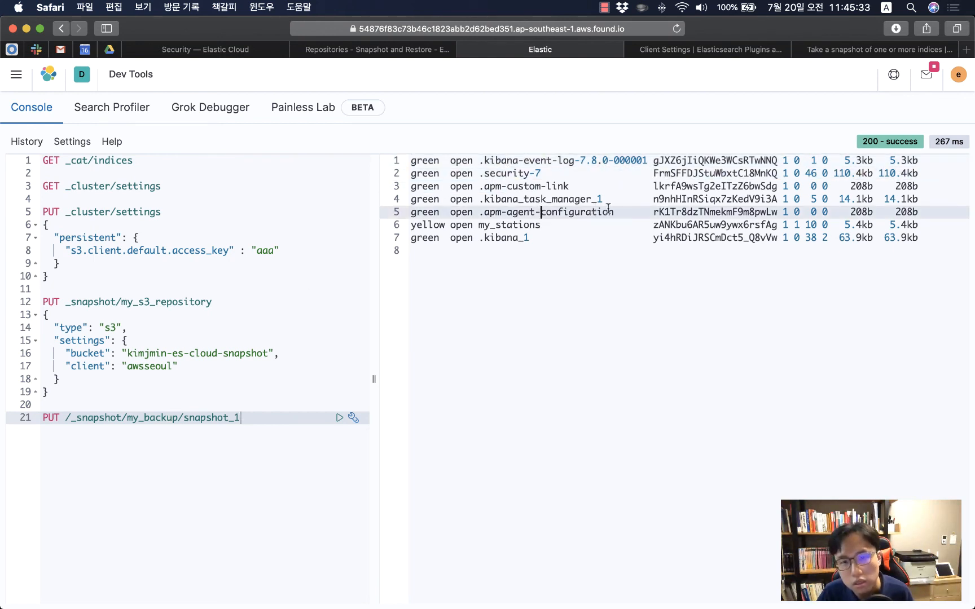
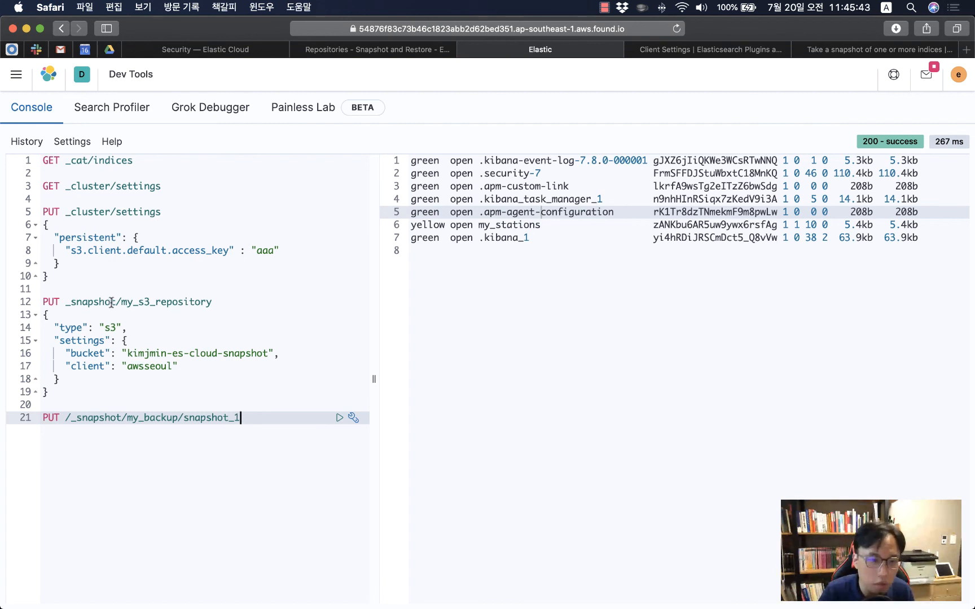
Point the snapshot_1 request at my_s3_repository and run it on the Singapore cluster.
left_click_drag(117, 301, 213, 302)
key("super+c")
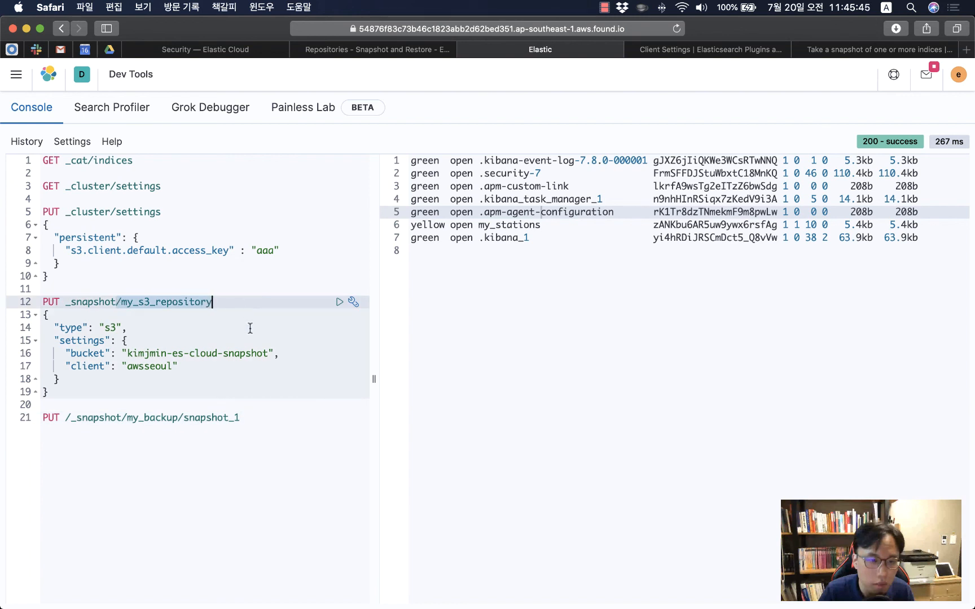
left_click(124, 417)
left_click(176, 417, "shift")
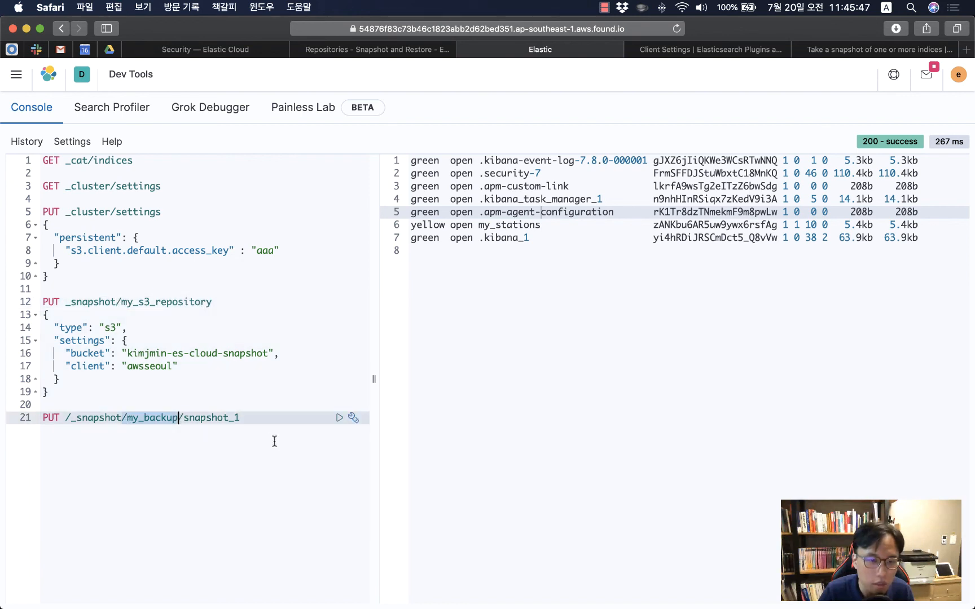
key("super+v")
left_click(296, 416)
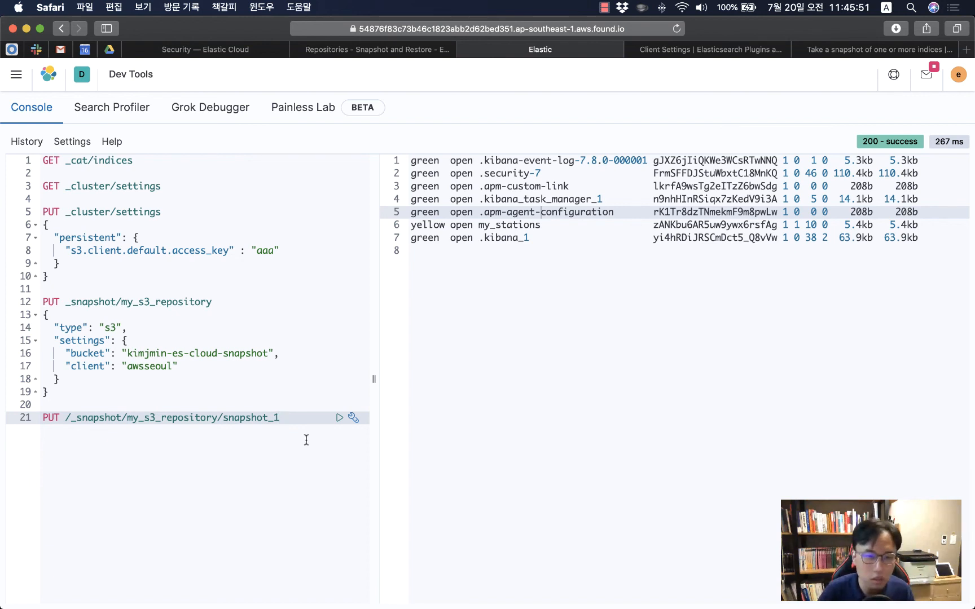
key("Return")
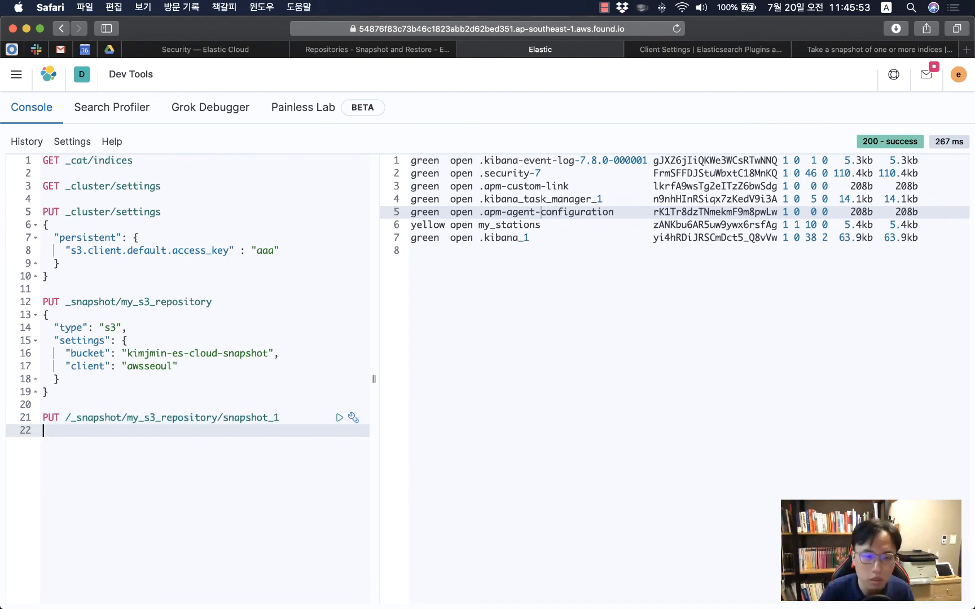
key("BackSpace")
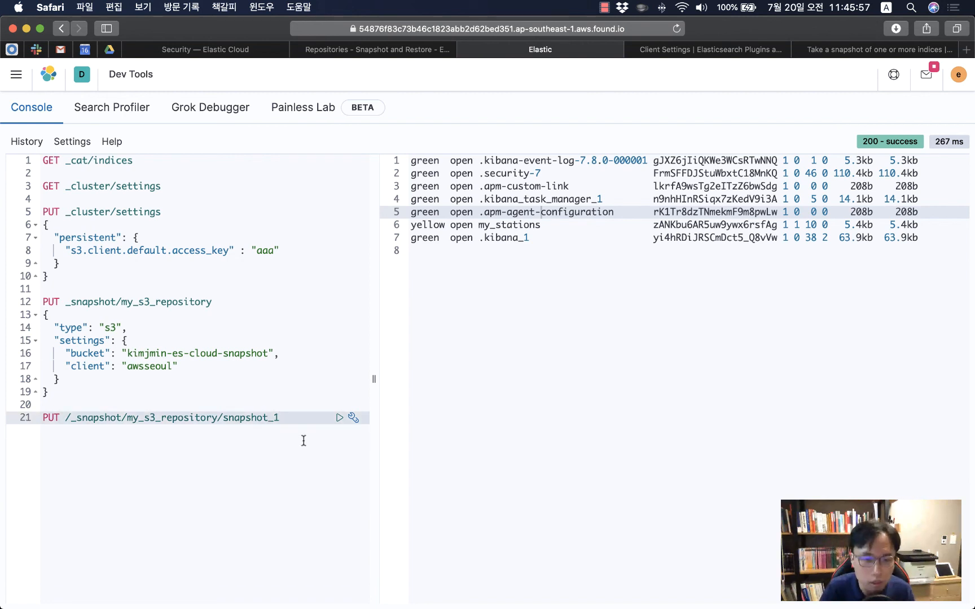
left_click(339, 417)
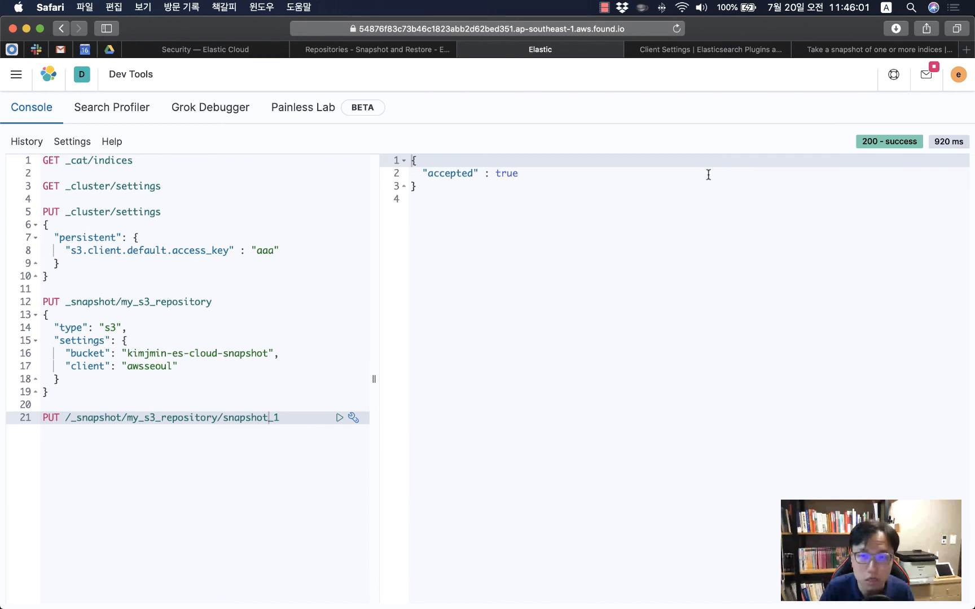
key("super+Tab")
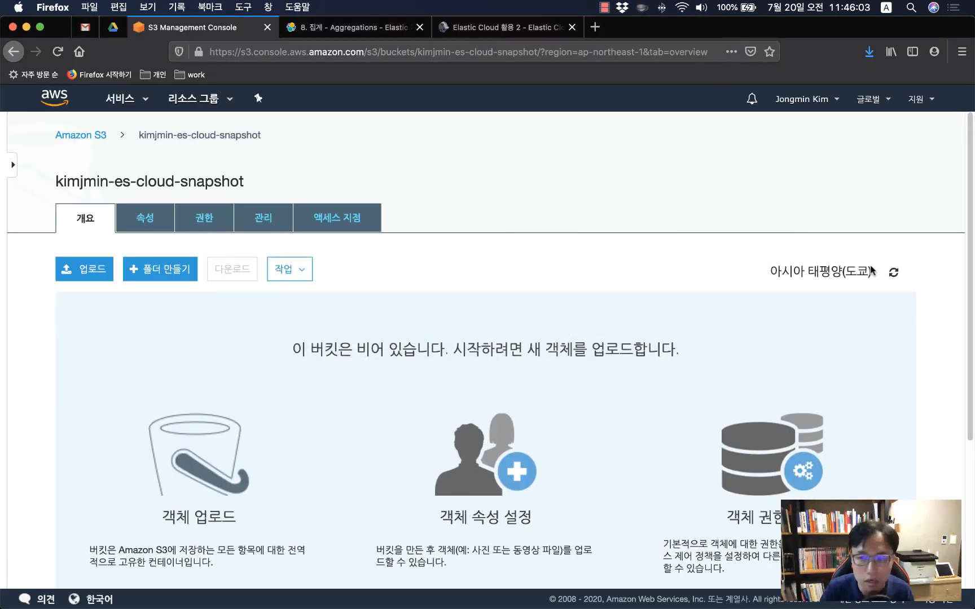
Refresh the kimjmin-es-cloud-snapshot bucket and browse its indices folder and one index folder.
left_click(893, 272)
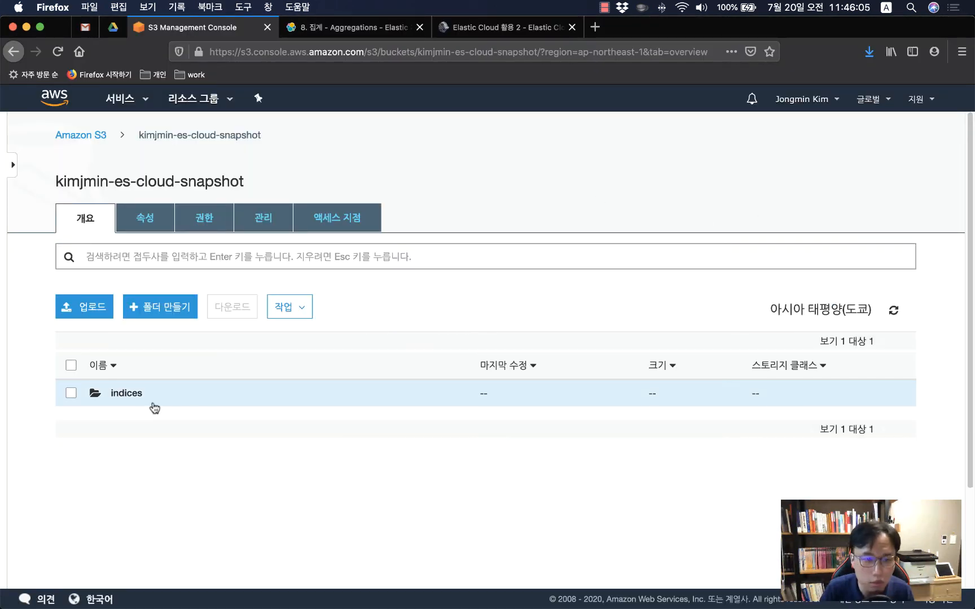
left_click(127, 393)
scroll(282, 406, "down", 1)
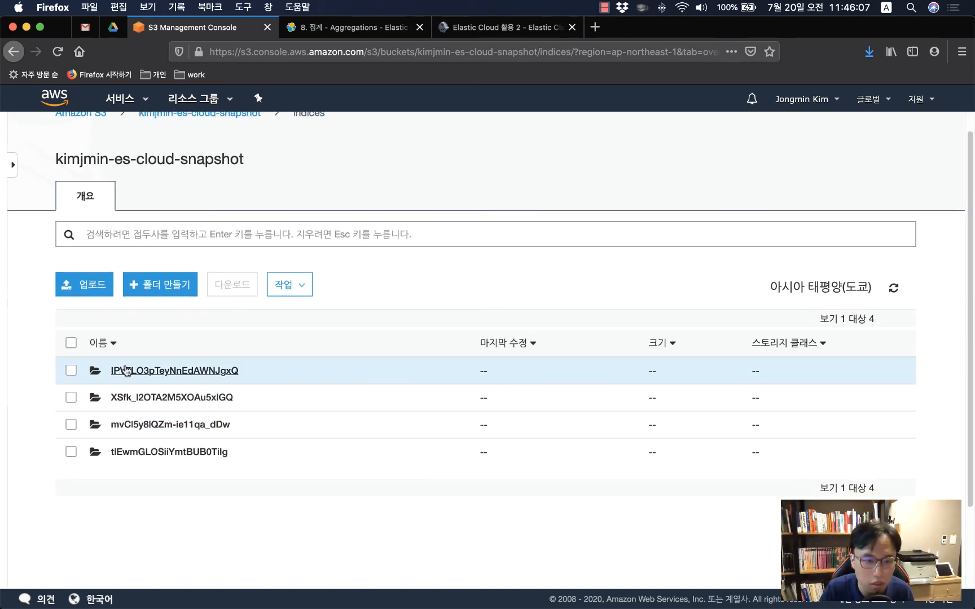
left_click(175, 371)
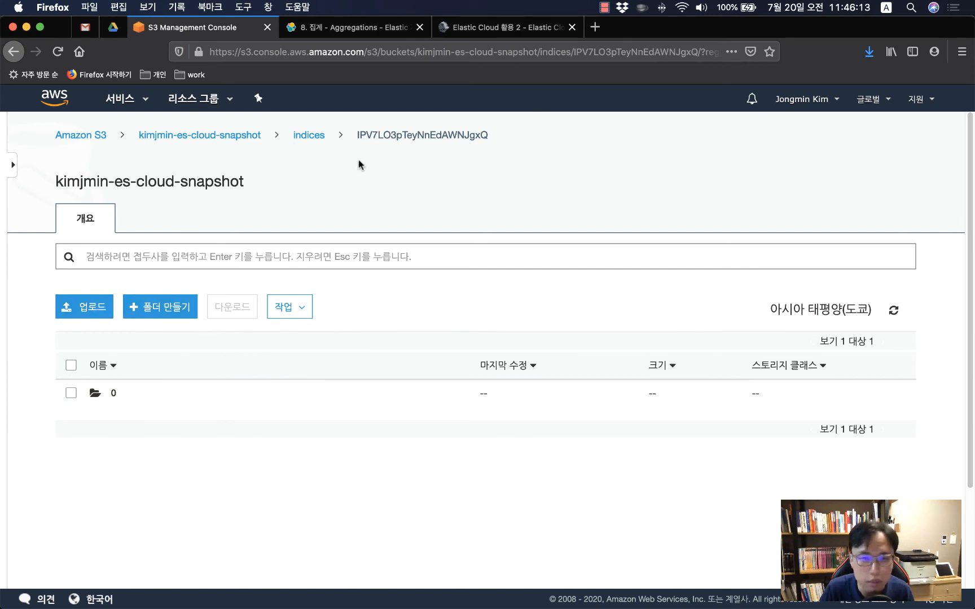
left_click(309, 136)
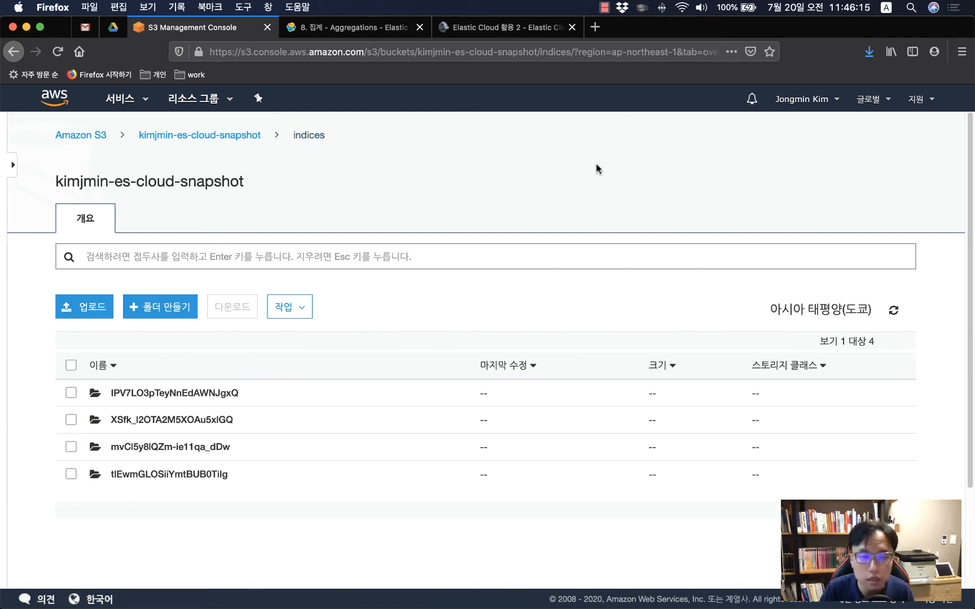
key("super+Tab")
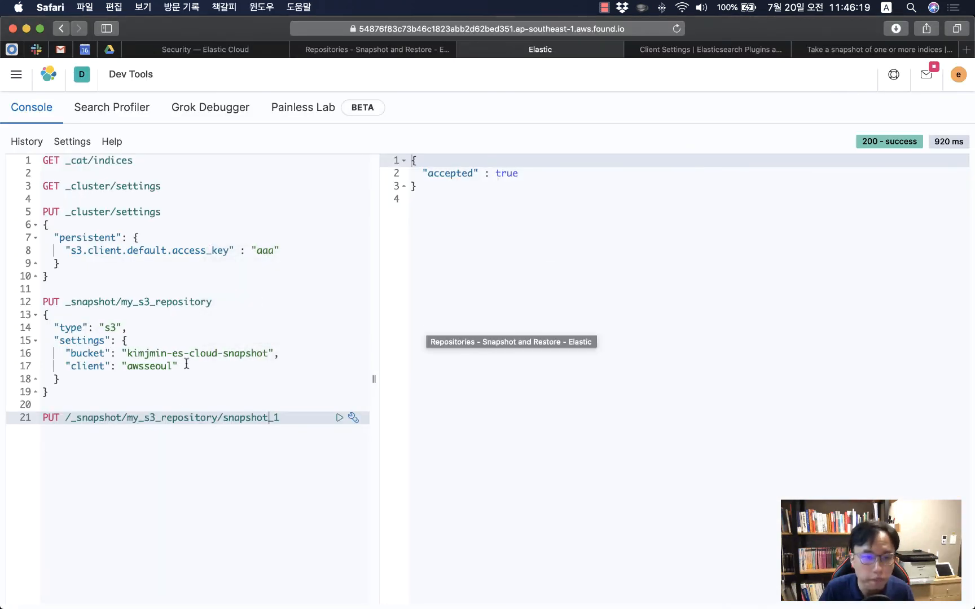
Copy the repository registration and snapshot_1 requests from lines 12–21.
left_click(88, 290)
key("Down")
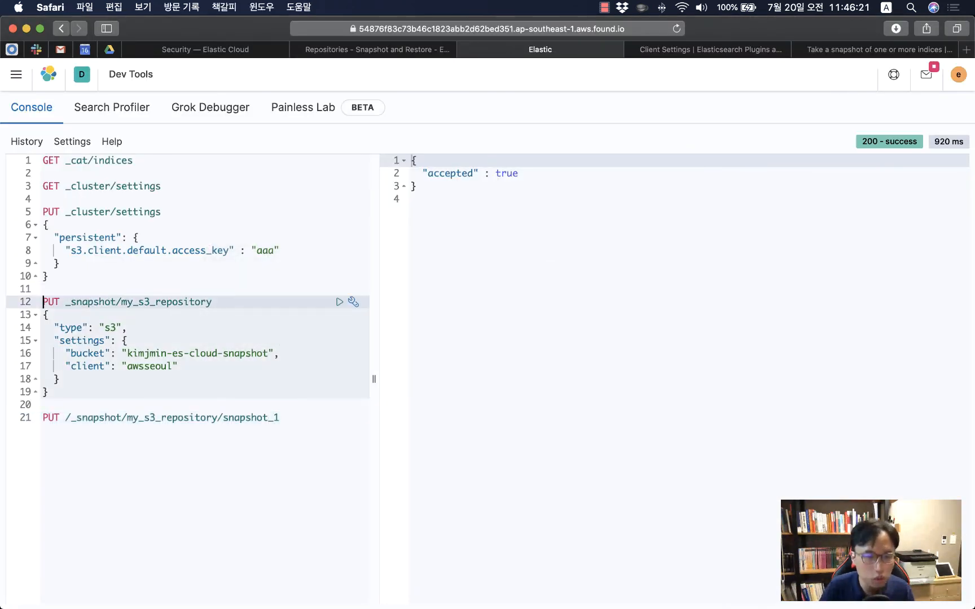
key("shift+Down")
key("shift+Down")
key("shift+Down")
key("shift+Down")
key("shift+Down")
key("shift+Down")
key("shift+Down")
key("shift+Down")
key("shift+Down")
key("shift+End")
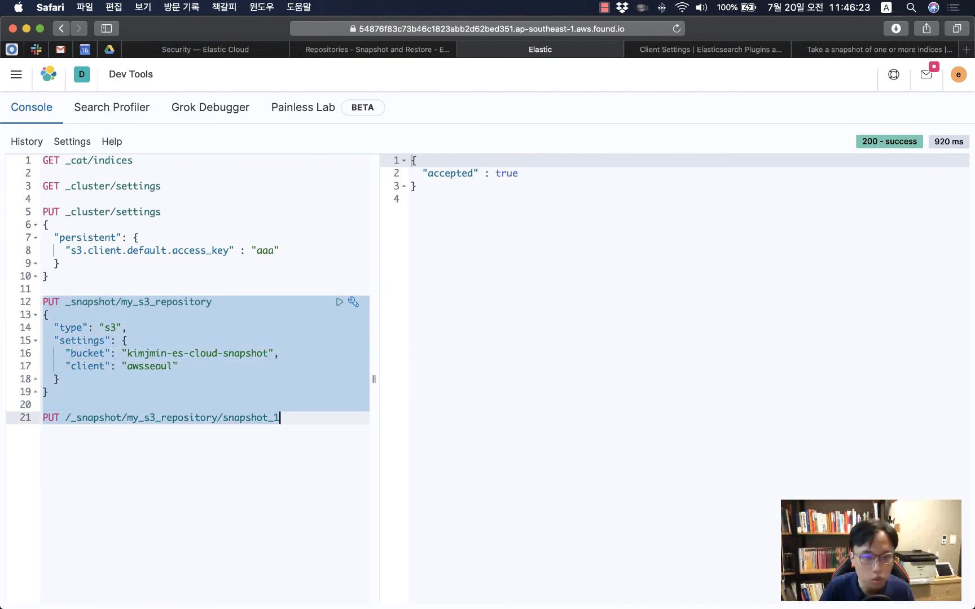
key("super+c")
Go to the Tokyo cluster's Snapshot and Restore page and bring up its main navigation.
left_click(354, 50)
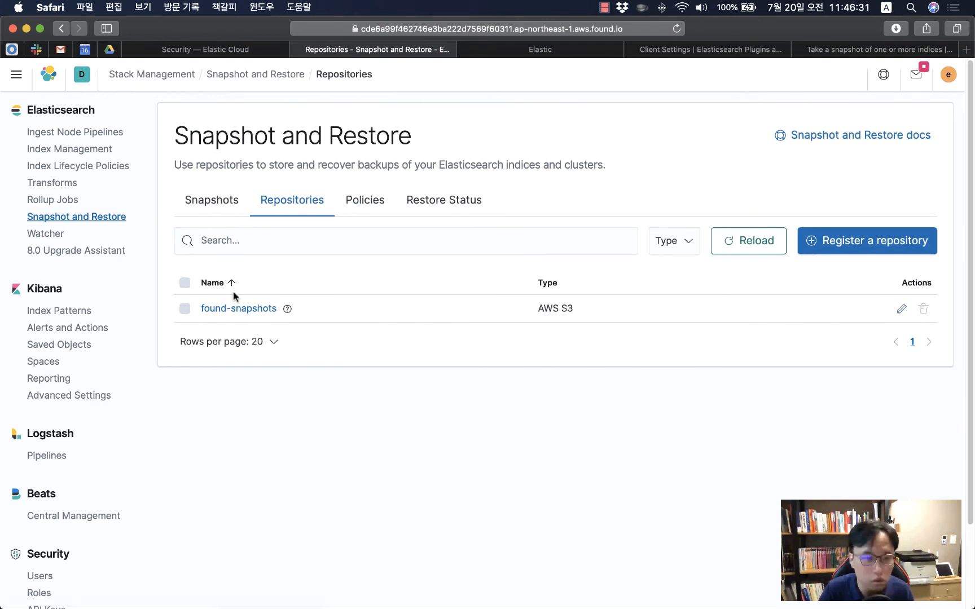
scroll(41, 366, "down", 1)
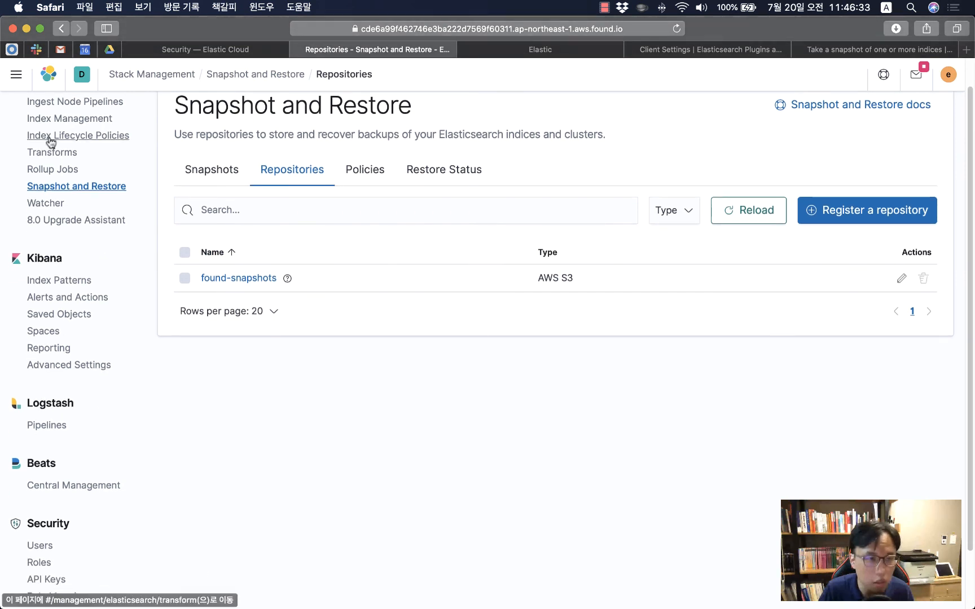
left_click(17, 78)
scroll(108, 473, "down", 4)
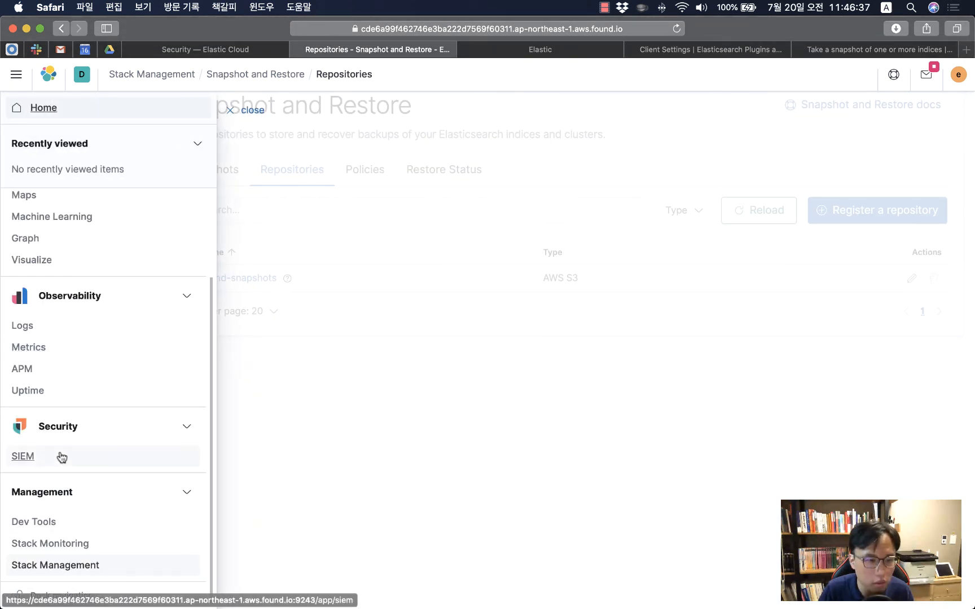
Paste the copied requests into Tokyo's Dev Tools and register my_s3_repository.
left_click(35, 529)
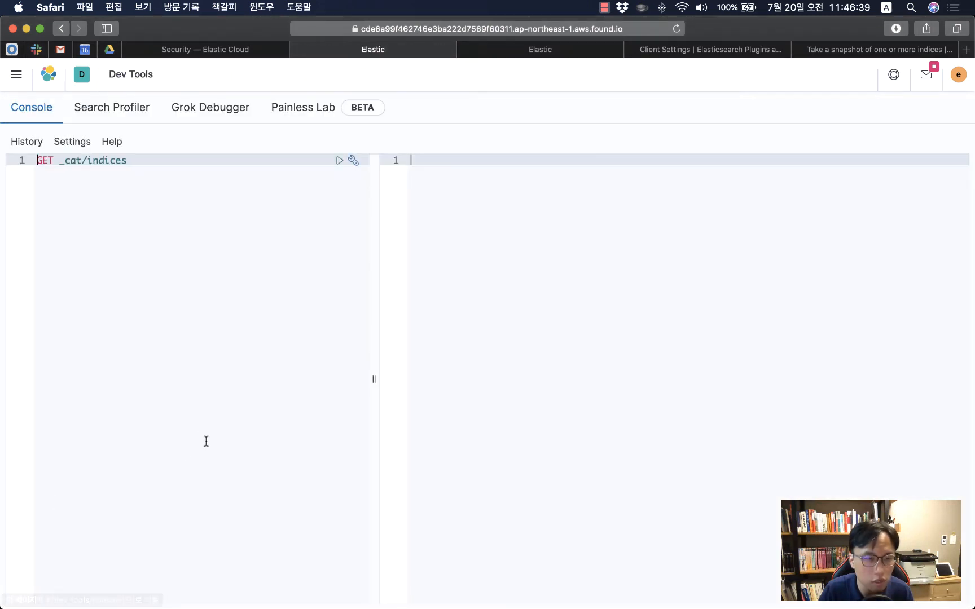
key("cmd+v")
key("Up")
key("Up")
key("Up")
key("Up")
key("Up")
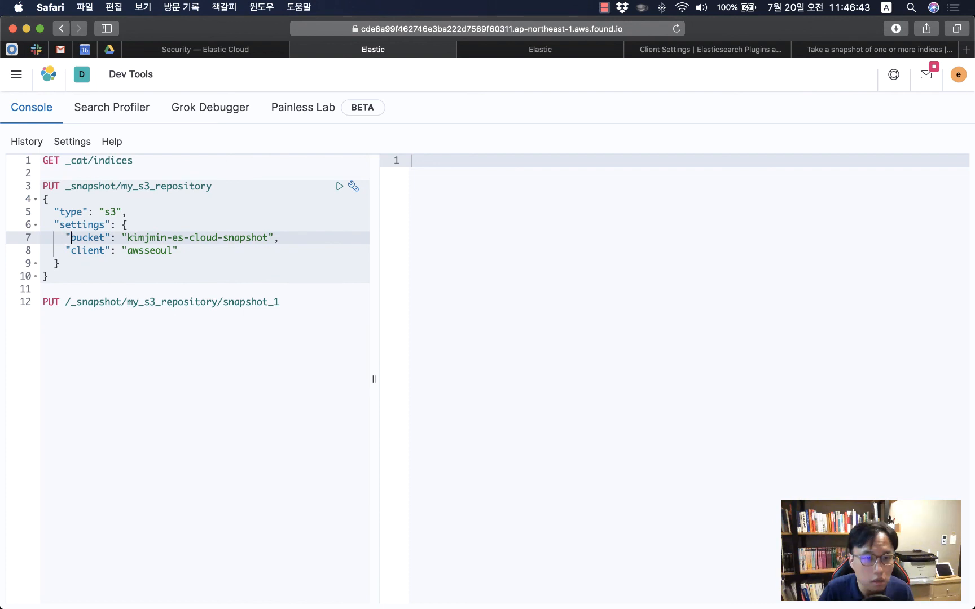
key("Down")
key("Up")
key("Up")
key("Up")
key("Up")
key("Up")
key("Up")
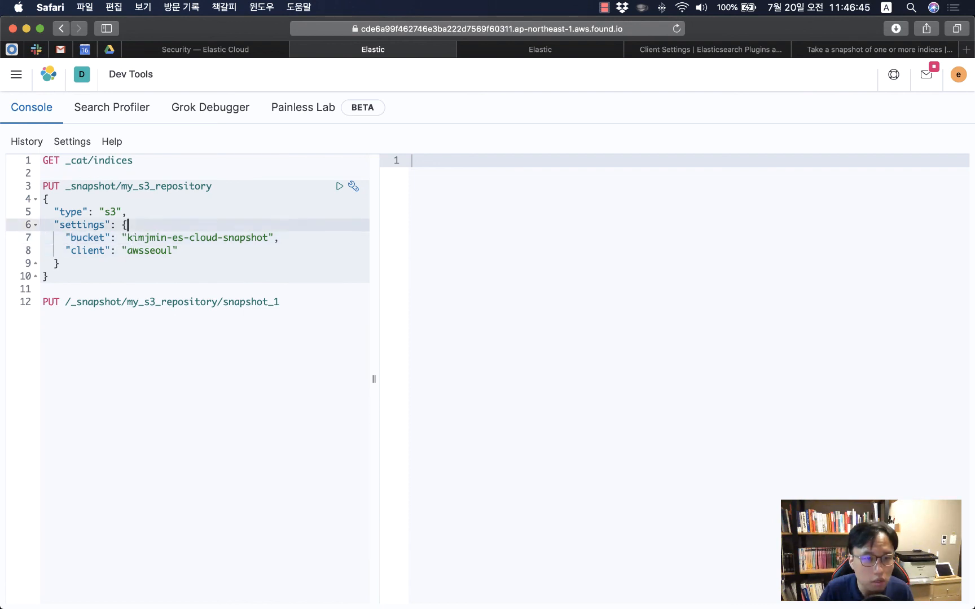
left_click(134, 186)
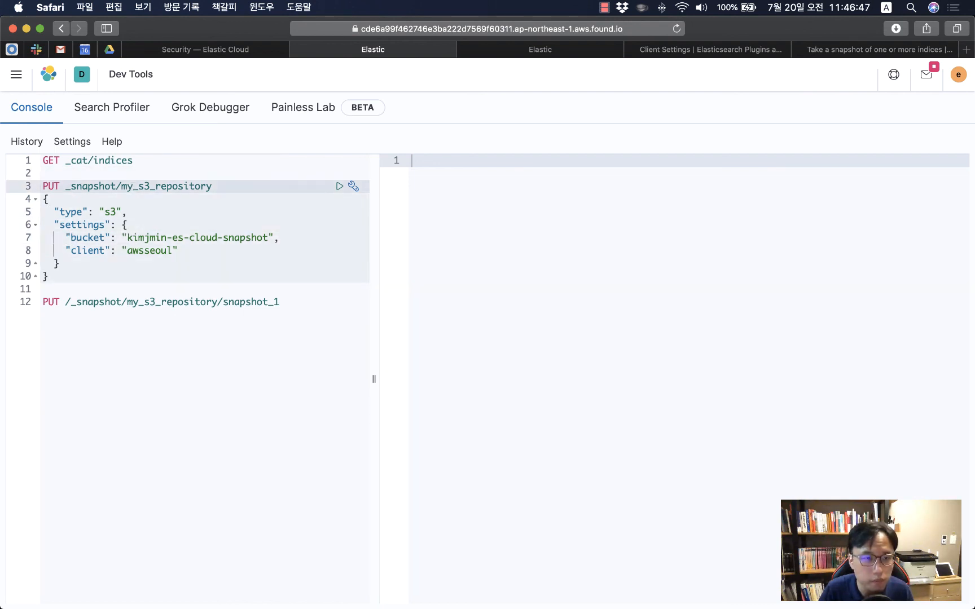
key("cmd+Return")
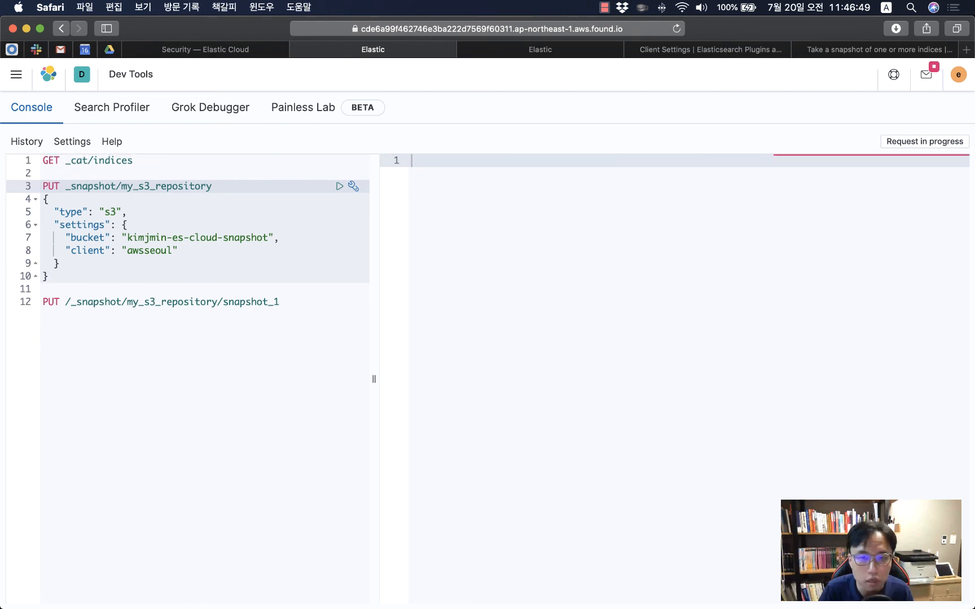
key("Down")
key("Down")
key("Down")
key("Down")
key("Down")
key("Down")
key("Down")
key("Down")
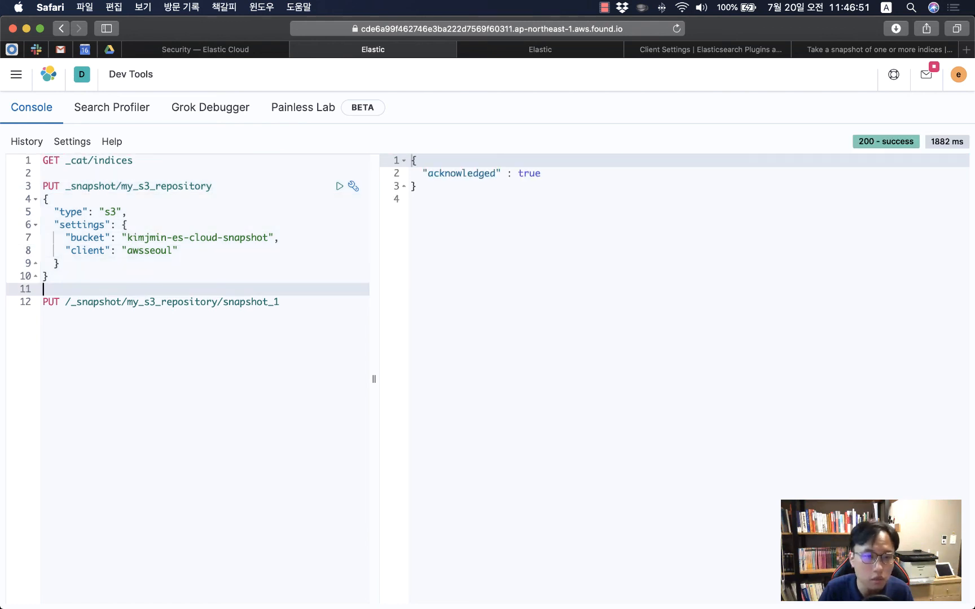
left_click(279, 301)
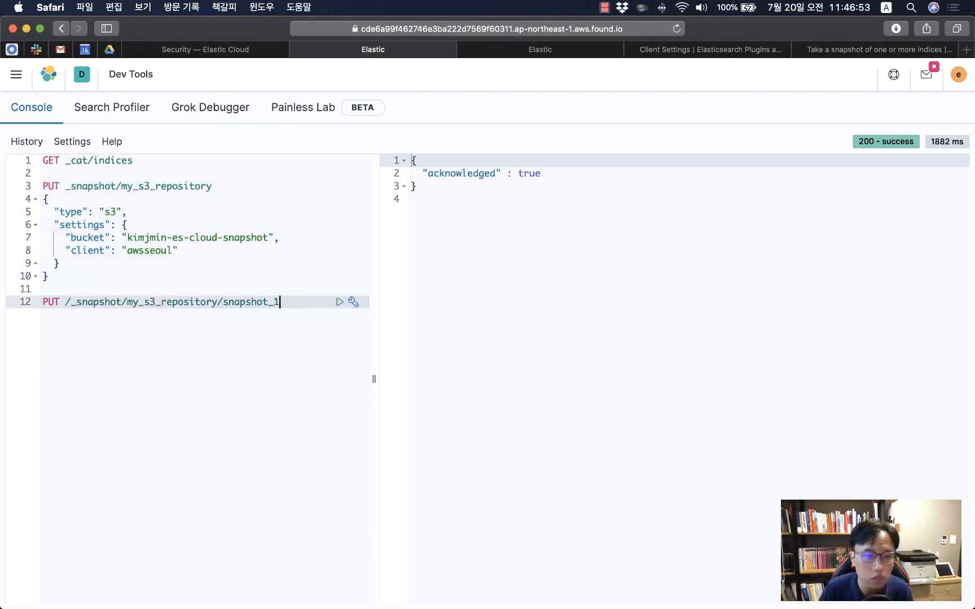
Send POST _snapshot/my_s3_repository/snapshot_1/_restore on the Tokyo cluster.
key("Return")
key("Return")
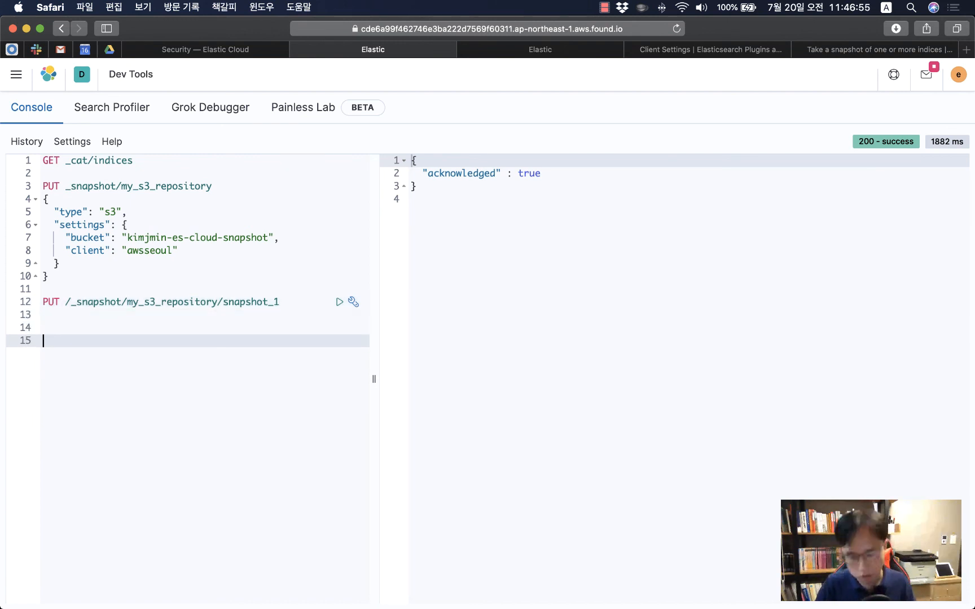
type("POST")
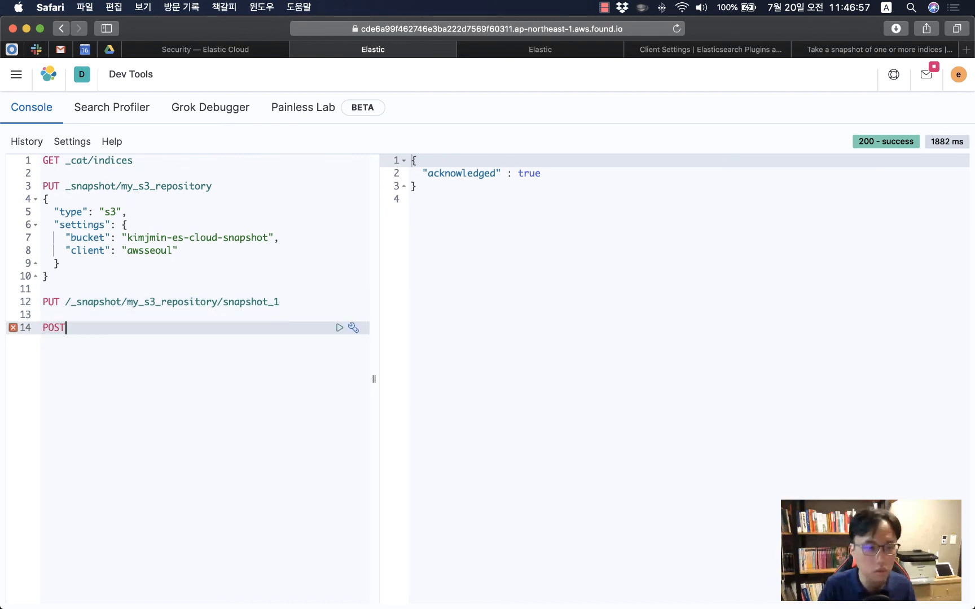
type(" _snapshot")
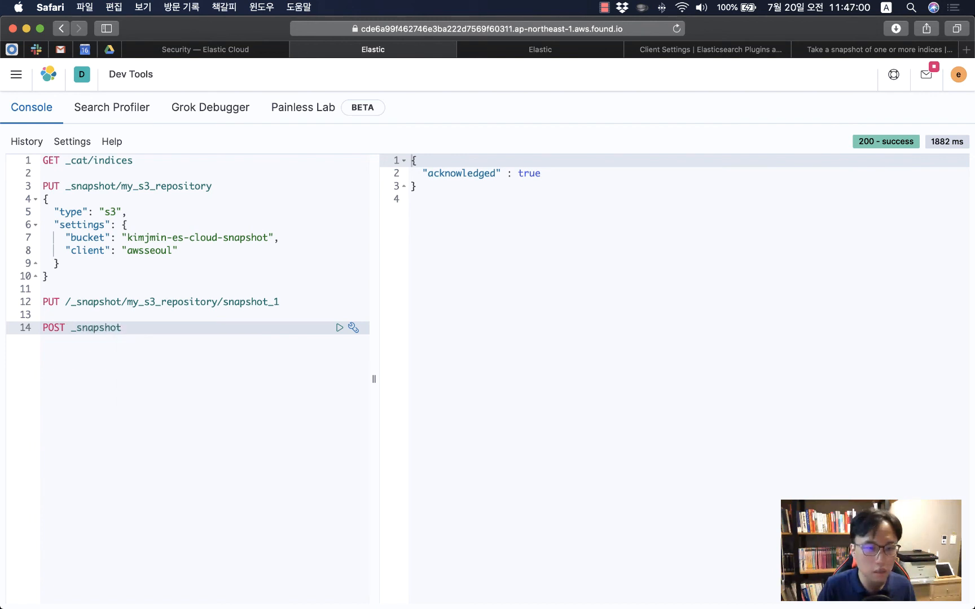
left_click_drag(121, 302, 279, 301)
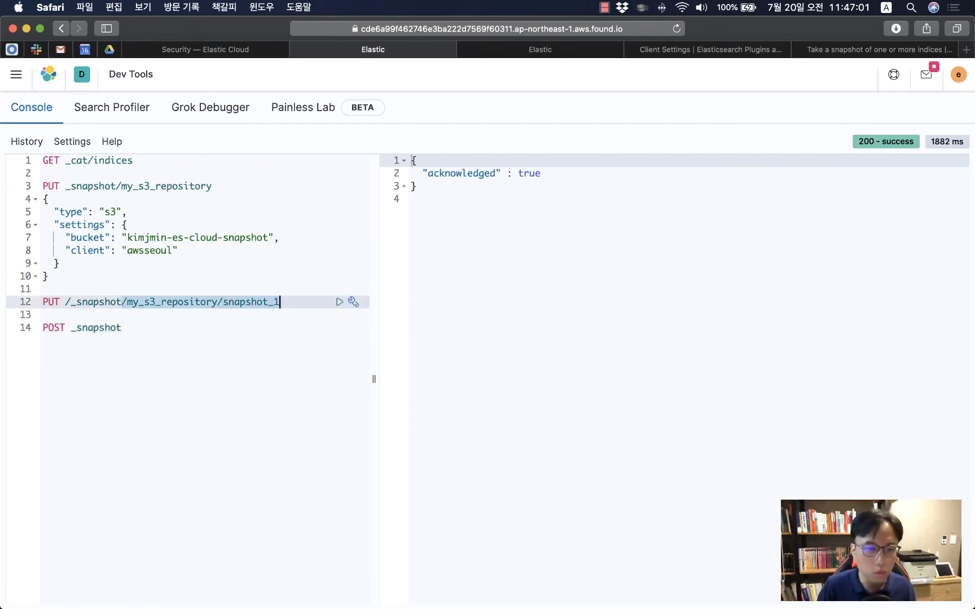
key("super+c")
key("Down")
key("Down")
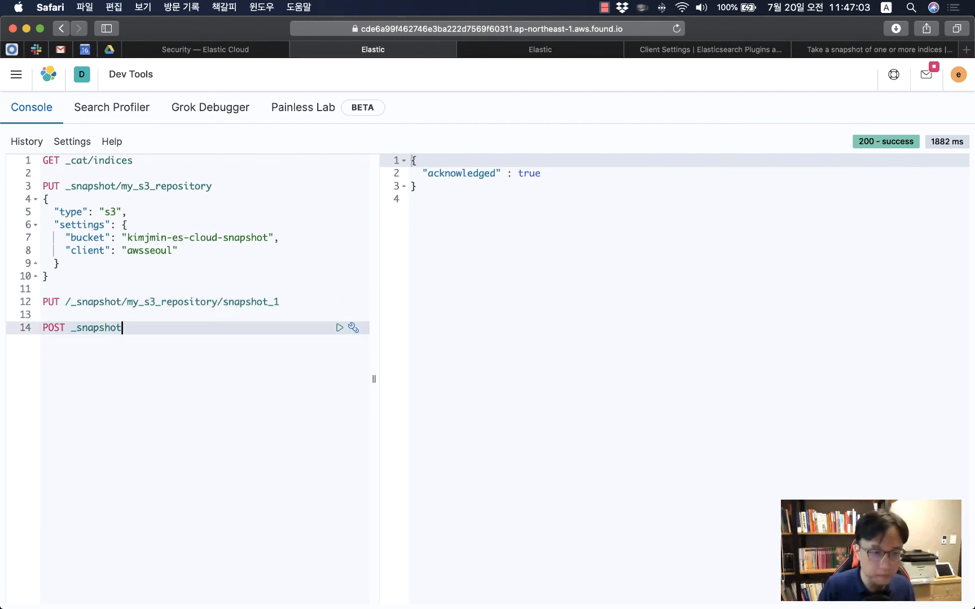
key("super+v")
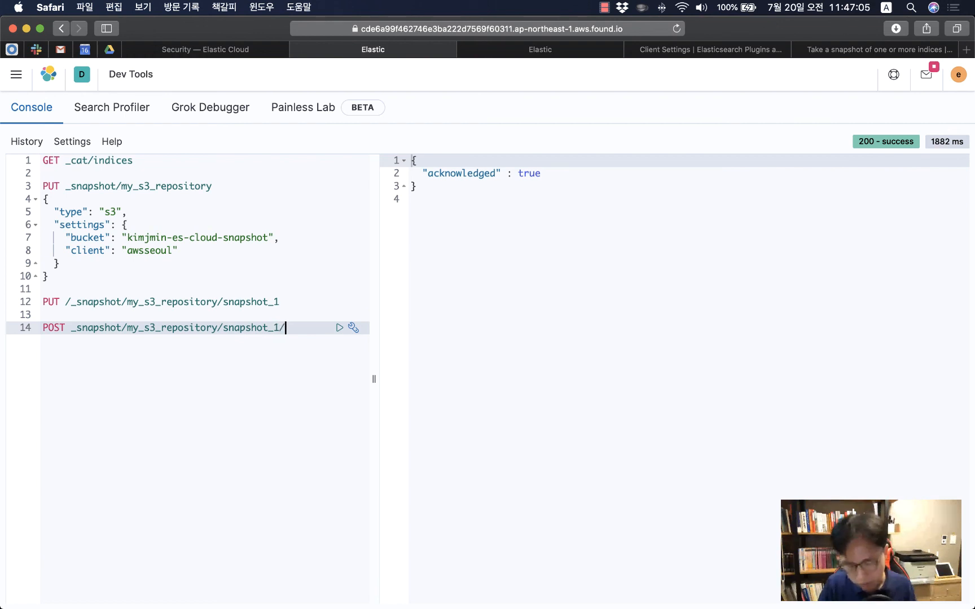
type("/_restore")
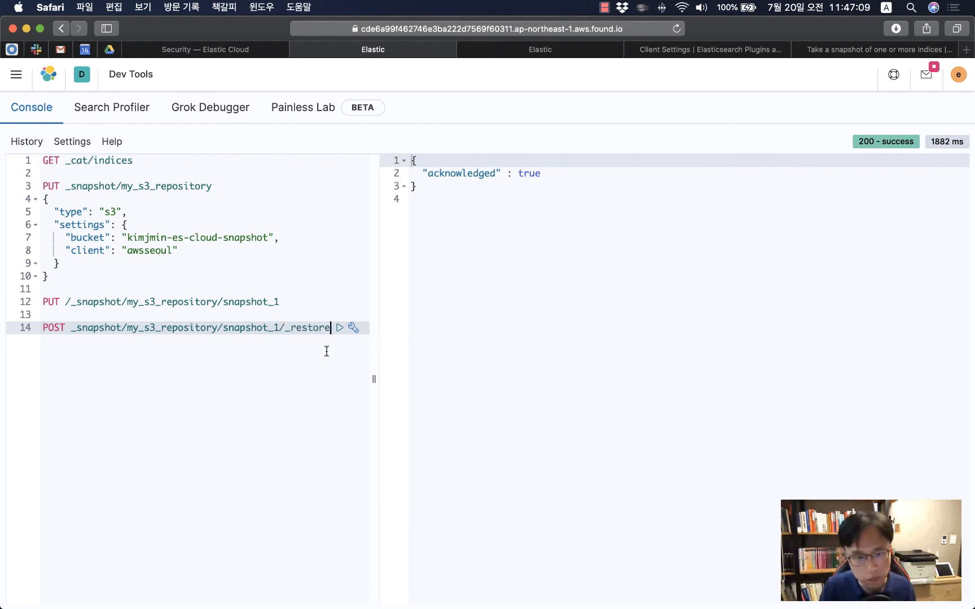
left_click(340, 329)
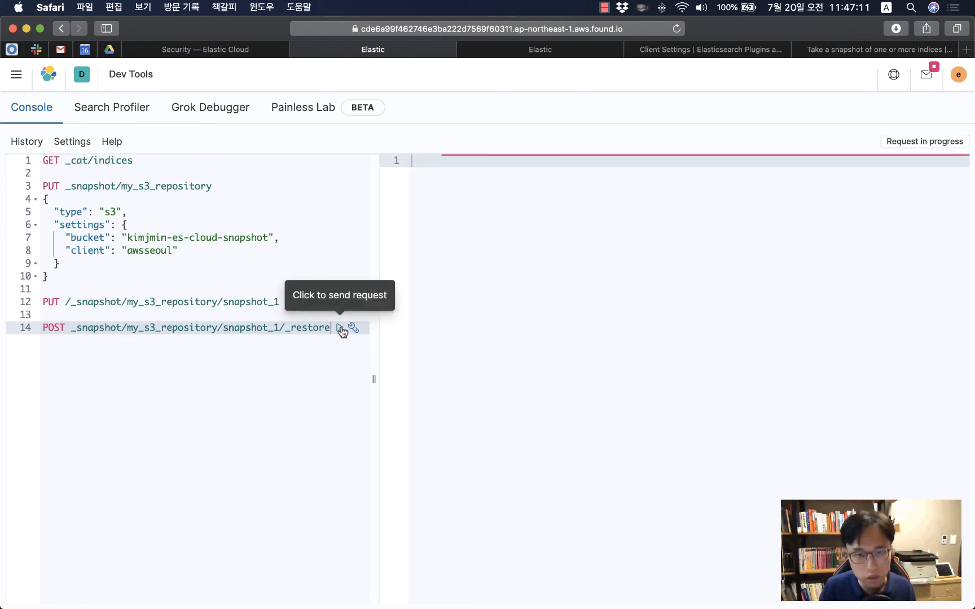
Review the 500 error about an already existing index, then run GET _cat/indices.
left_click_drag(598, 211, 602, 299)
left_click(805, 251)
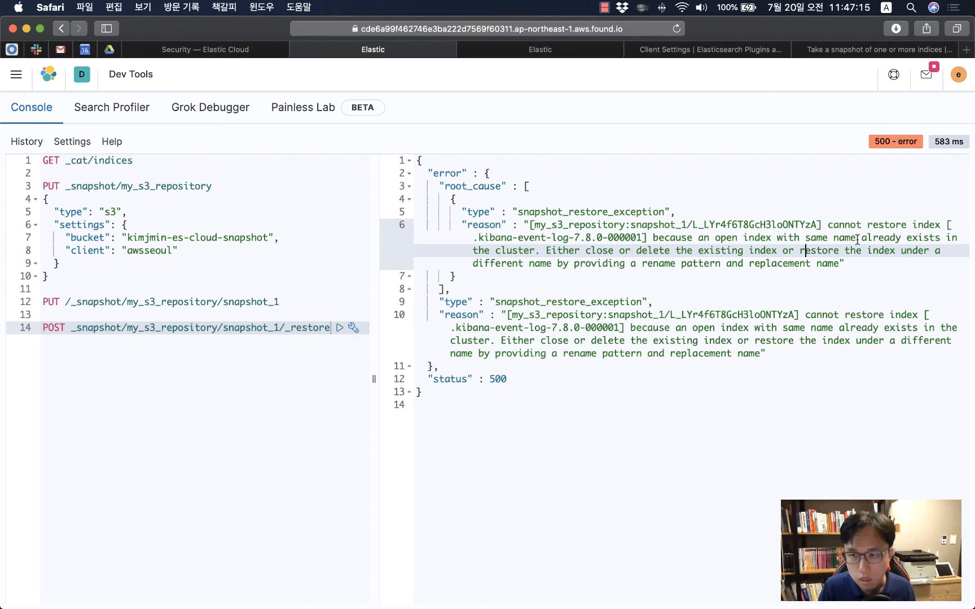
left_click_drag(857, 240, 943, 248)
left_click(849, 314)
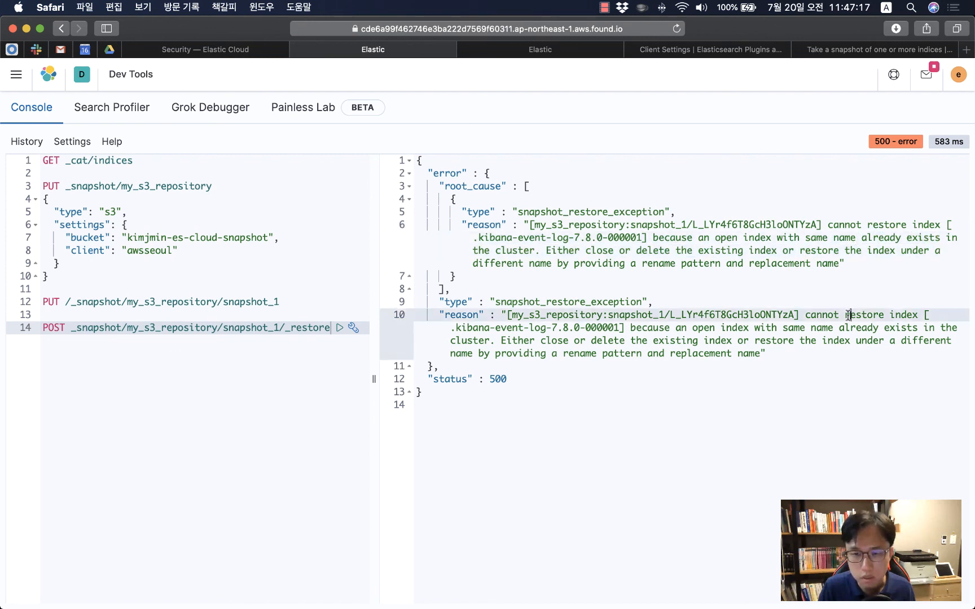
left_click(112, 160)
key("super+Return")
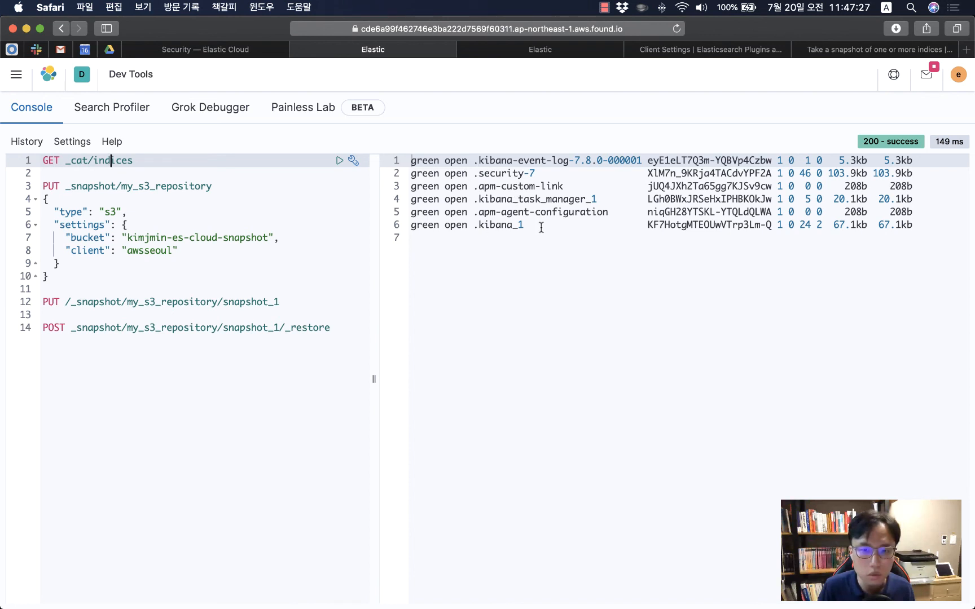
On Singapore, duplicate the snapshot request below line 21 as snapshot_2 with an empty { } body.
left_click(489, 51)
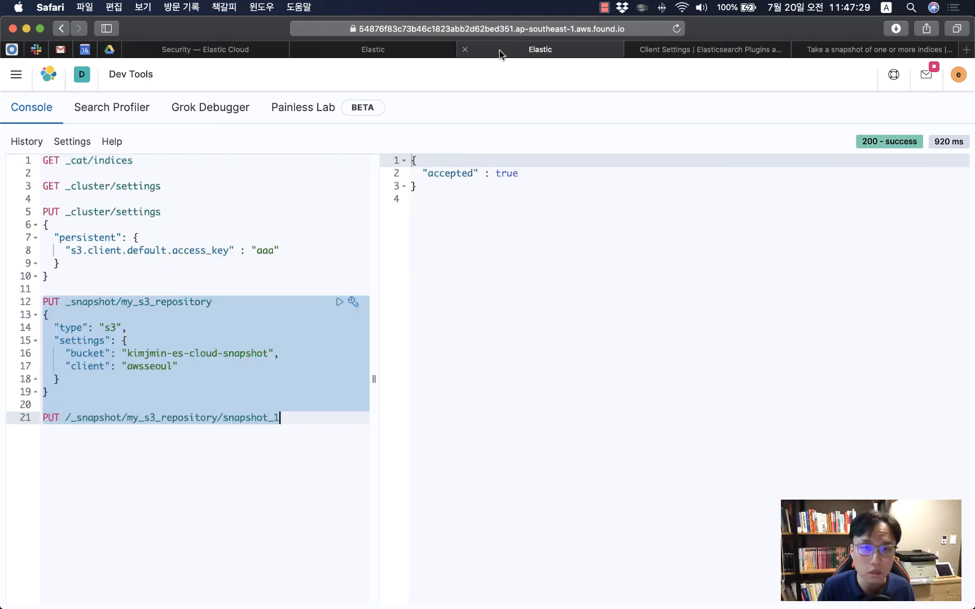
left_click(292, 429)
left_click(308, 422)
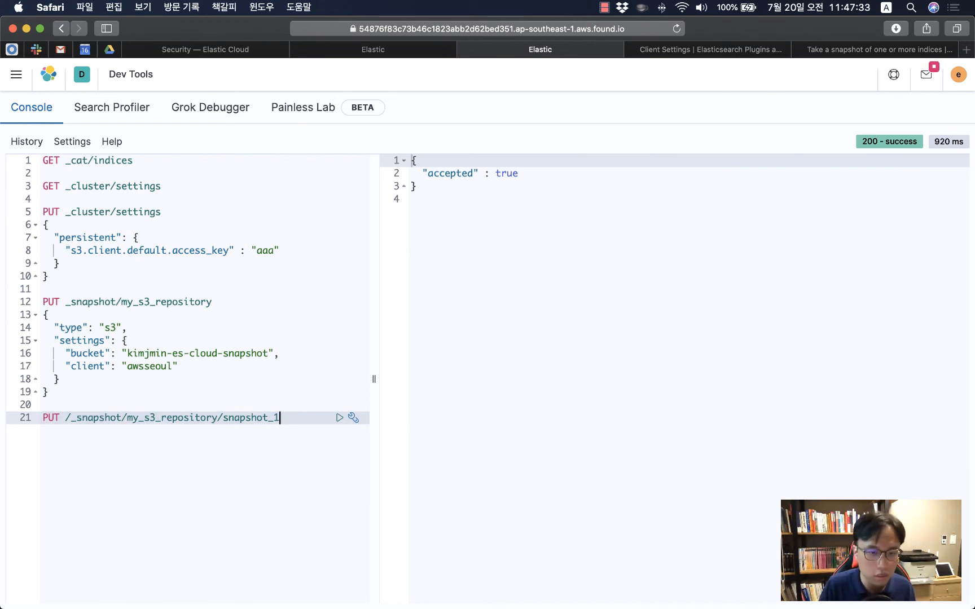
key("Return")
key("Return")
key("super+v")
key("BackSpace")
type("3")
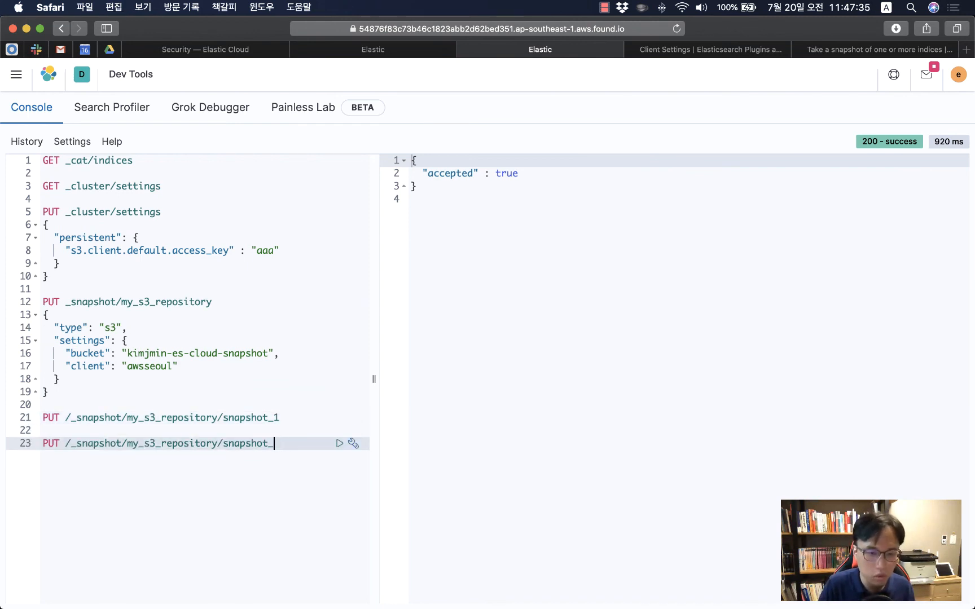
key("Return")
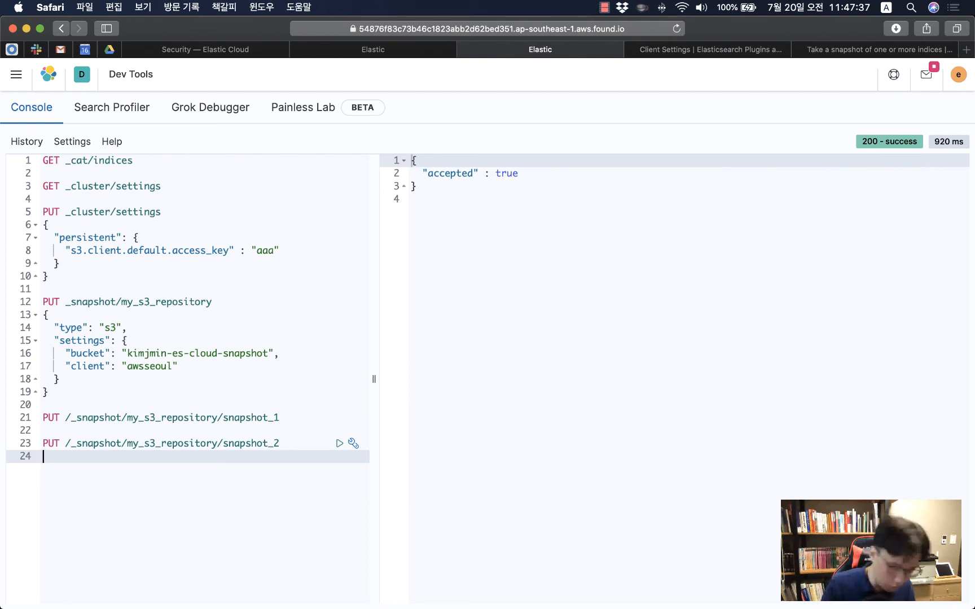
type("{")
key("Return")
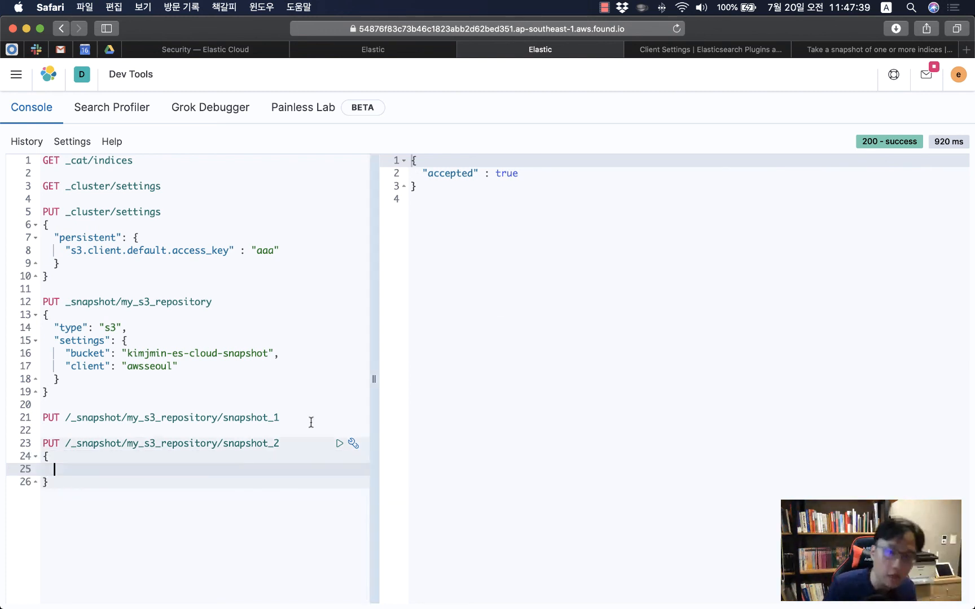
Copy the example snapshot body from the snapshot documentation page.
left_click(371, 45)
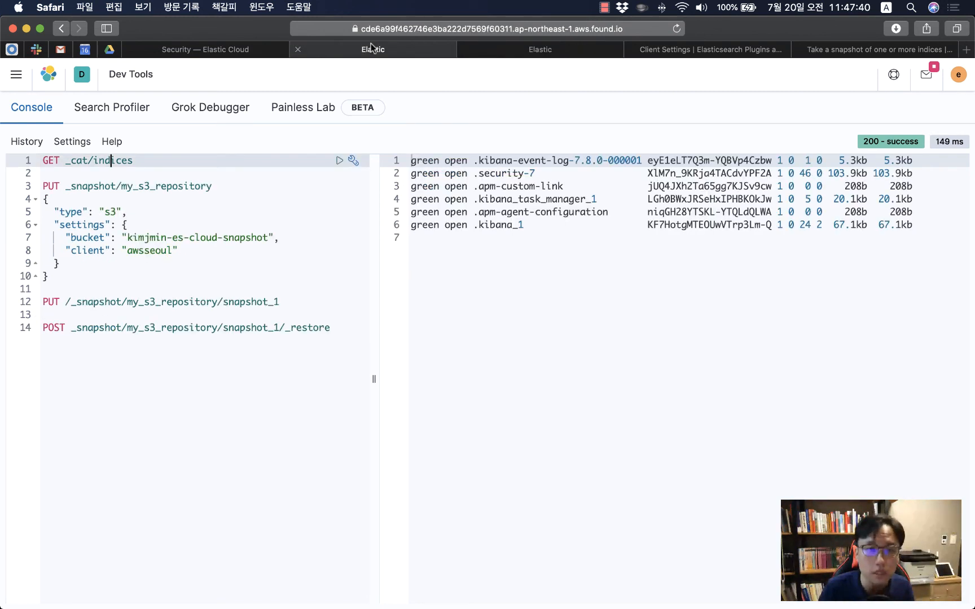
left_click(207, 50)
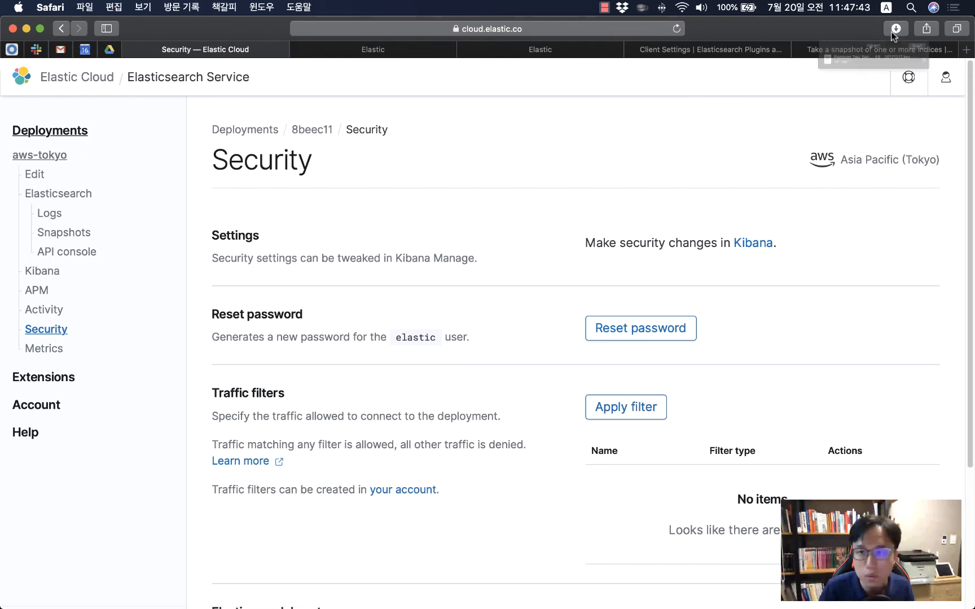
left_click(834, 50)
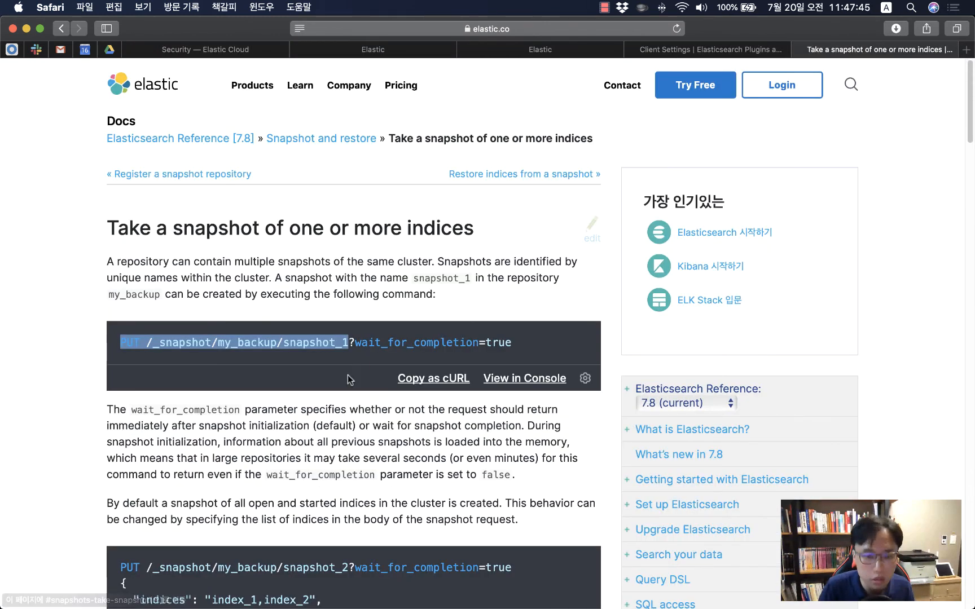
scroll(348, 374, "down", 5)
left_click_drag(121, 435, 127, 565)
key("super+c")
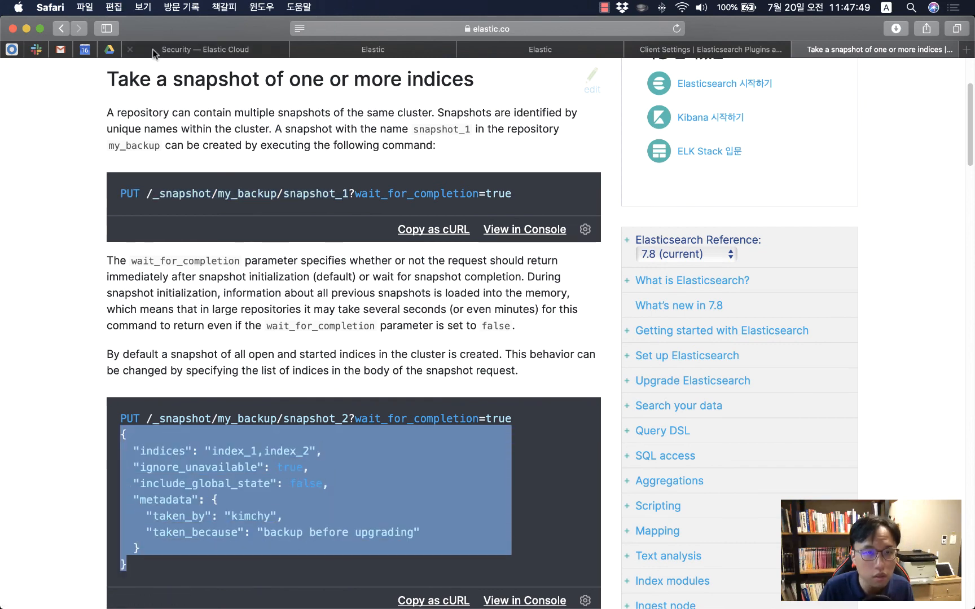
Paste the docs' index_1,index_2 body into the snapshot_2 request and run GET _cat/indices.
left_click(513, 52)
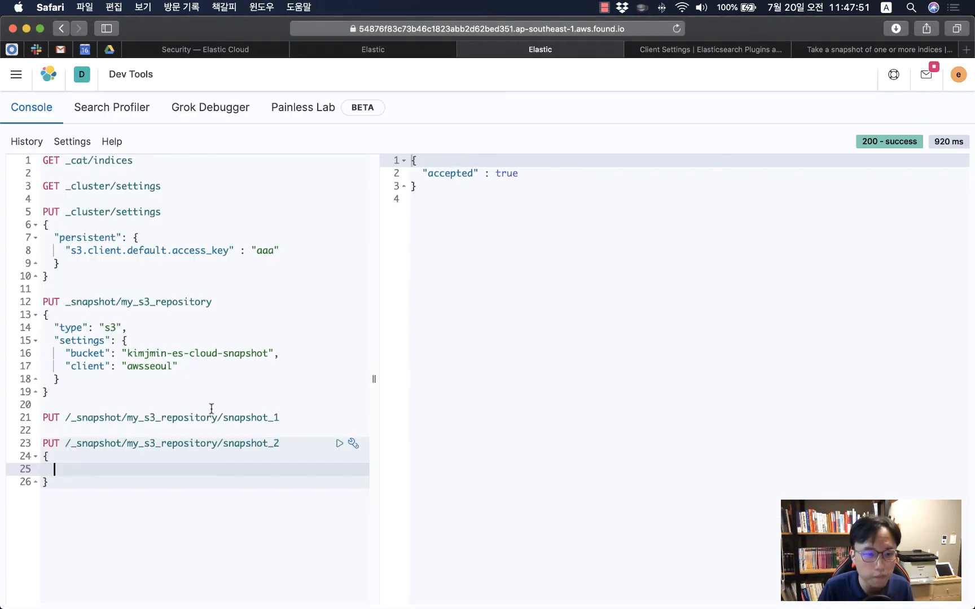
key("Up")
key("Left")
key("shift+Down")
key("shift+Down")
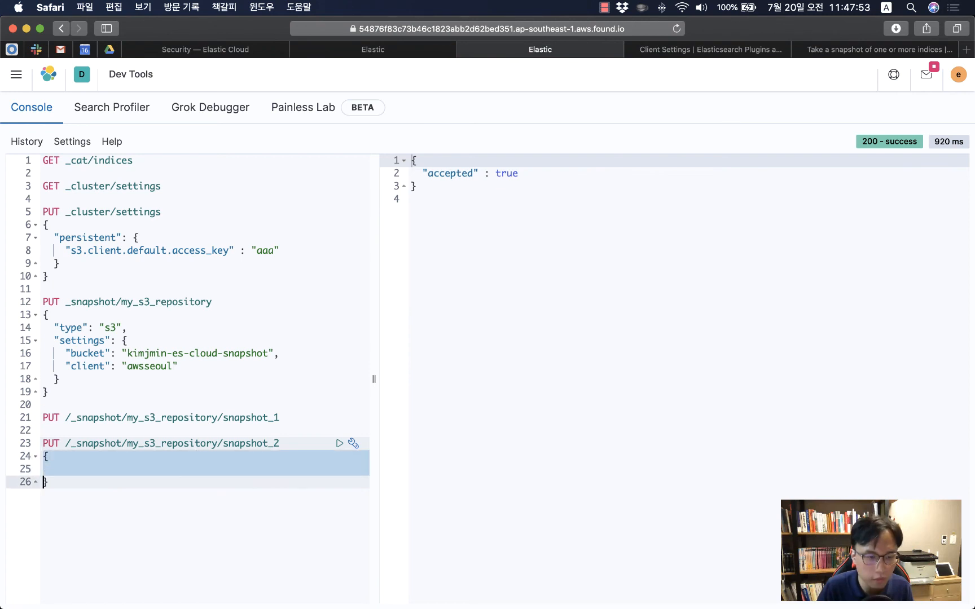
key("shift+Right")
key("super+v")
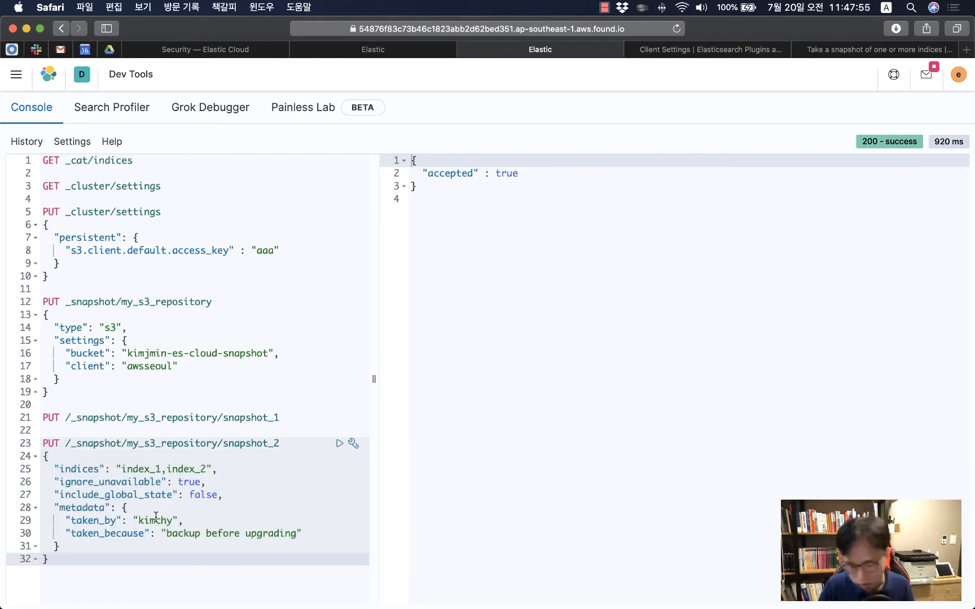
key("super+i")
key("super+i")
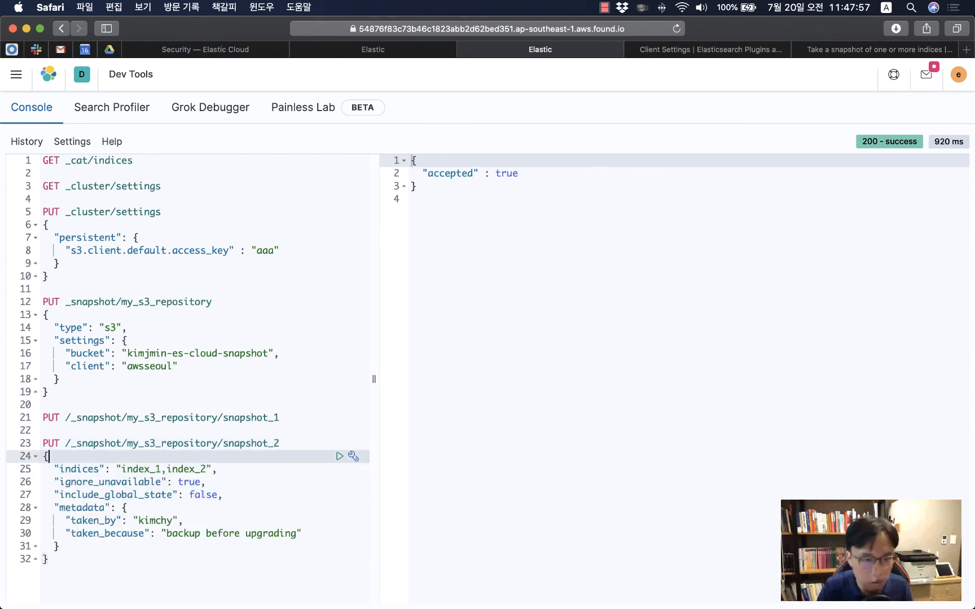
left_click(87, 162)
key("super+Return")
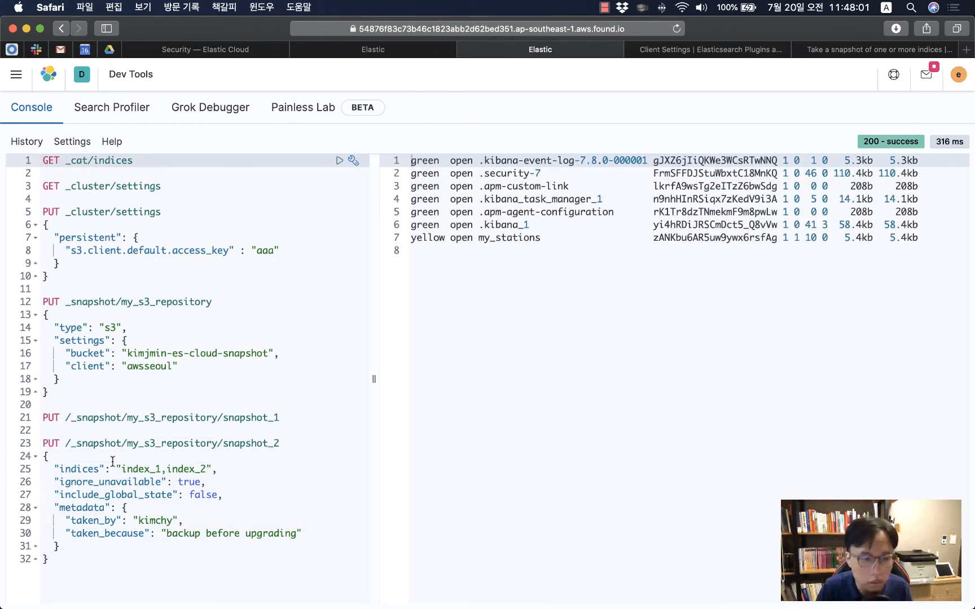
Change the snapshot_2 indices value from index_1,index_2 to my*.
left_click_drag(121, 469, 201, 469)
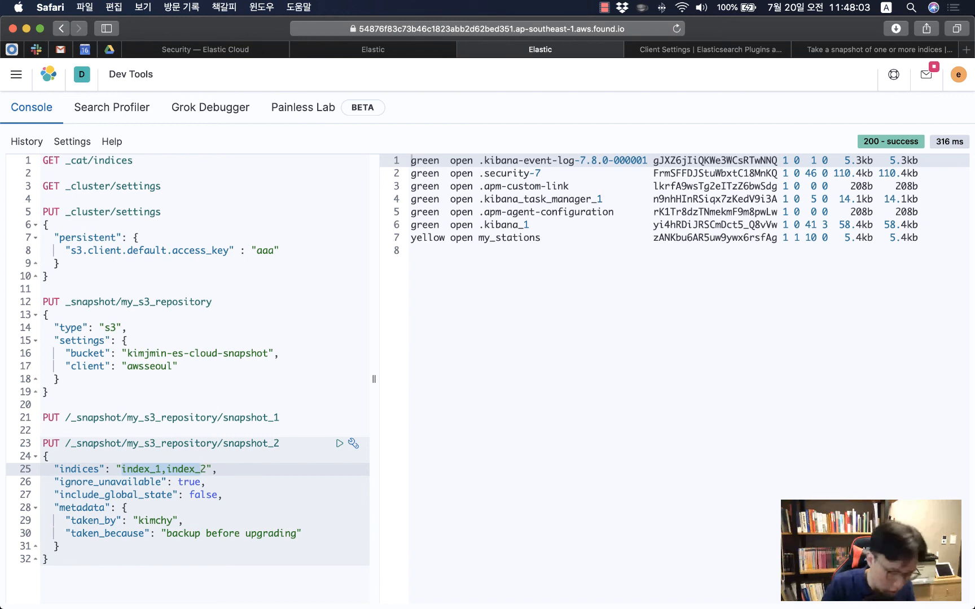
type("my")
key("BackSpace")
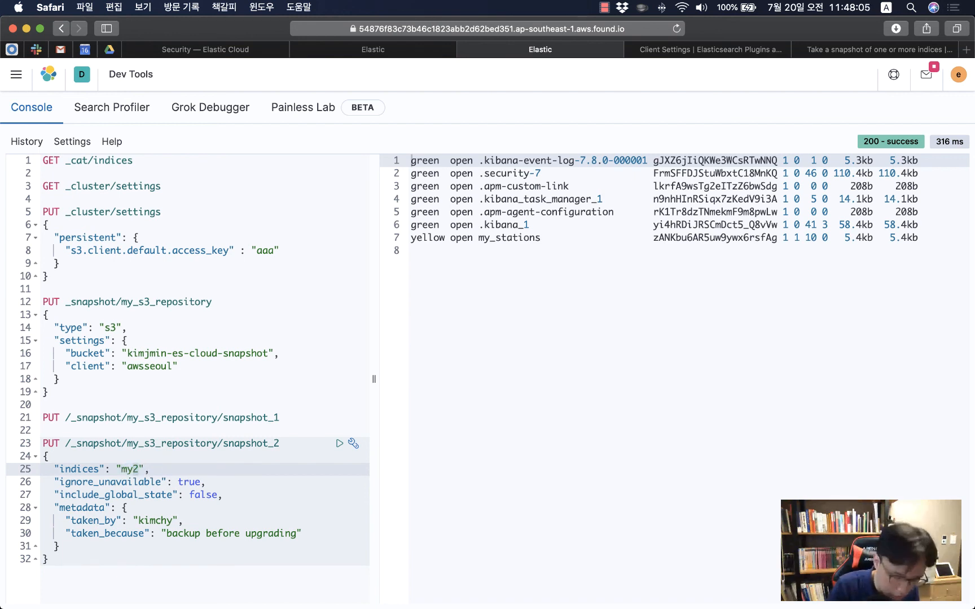
type("*")
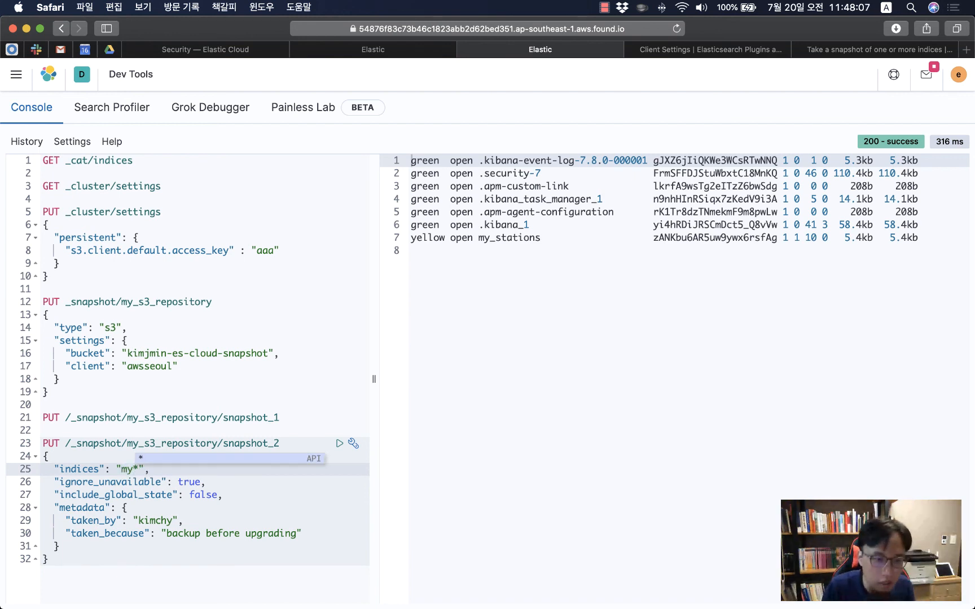
left_click(128, 507)
left_click(128, 495)
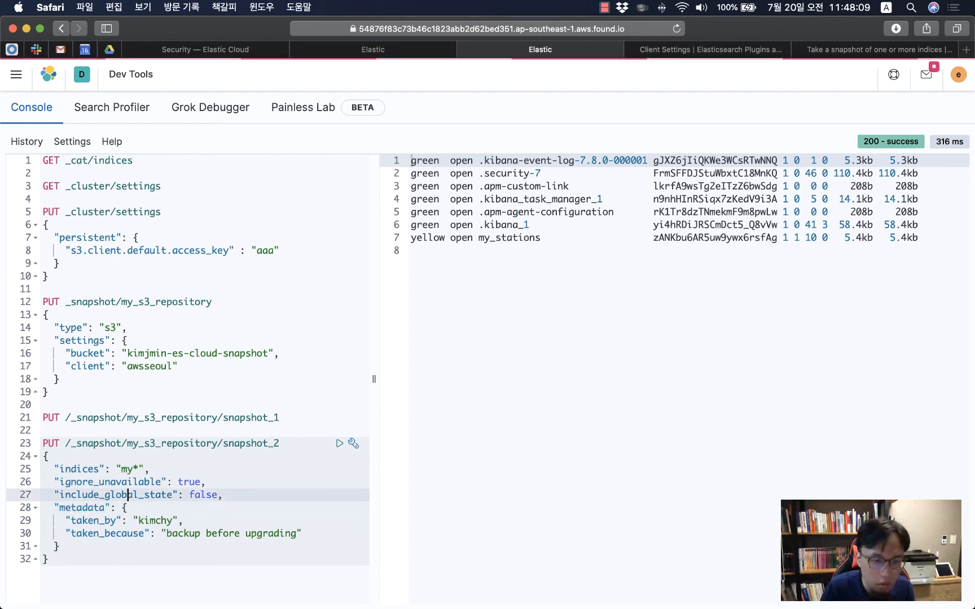
left_click(217, 495)
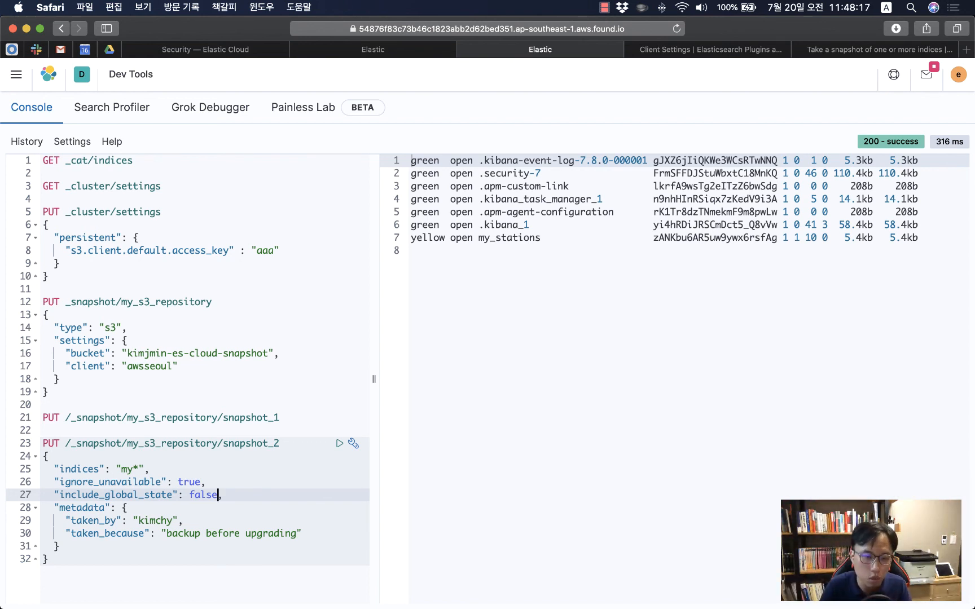
Set the taken_by metadata to the user's name and send the snapshot_2 request.
key("Down")
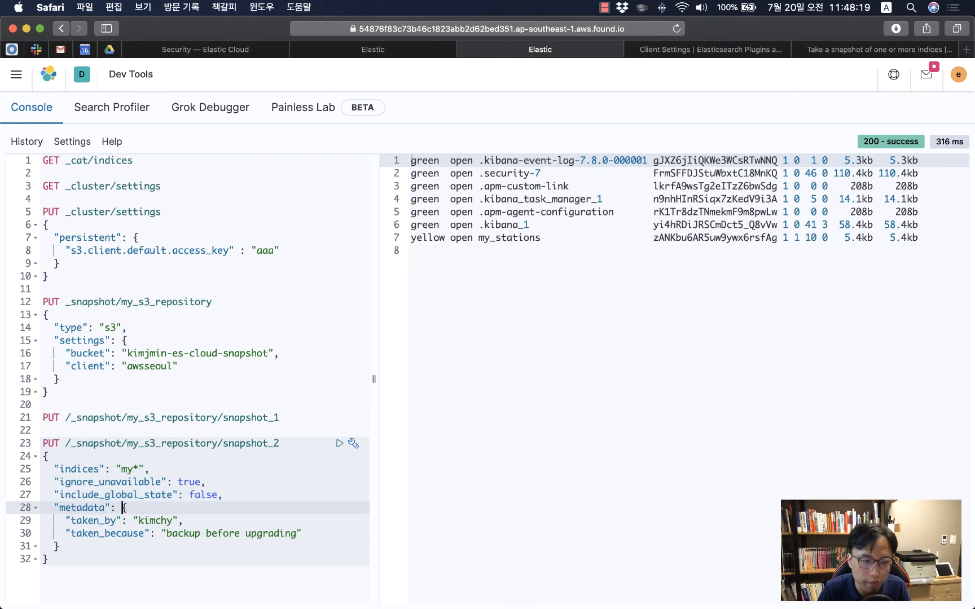
key("Down")
key("shift+Right")
key("shift+Right")
key("shift+Right")
key("shift+Right")
key("shift+Right")
key("shift+Right")
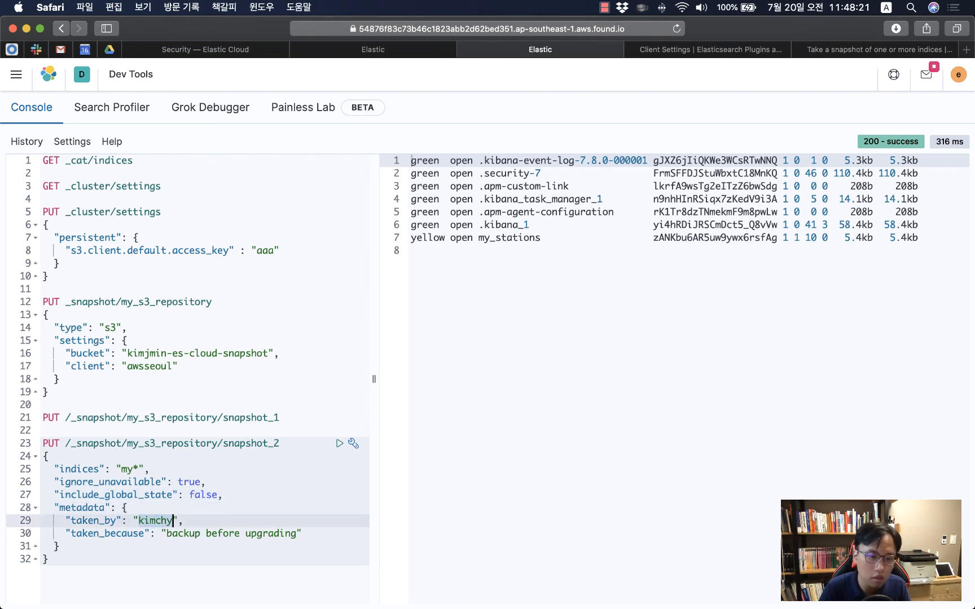
type("o")
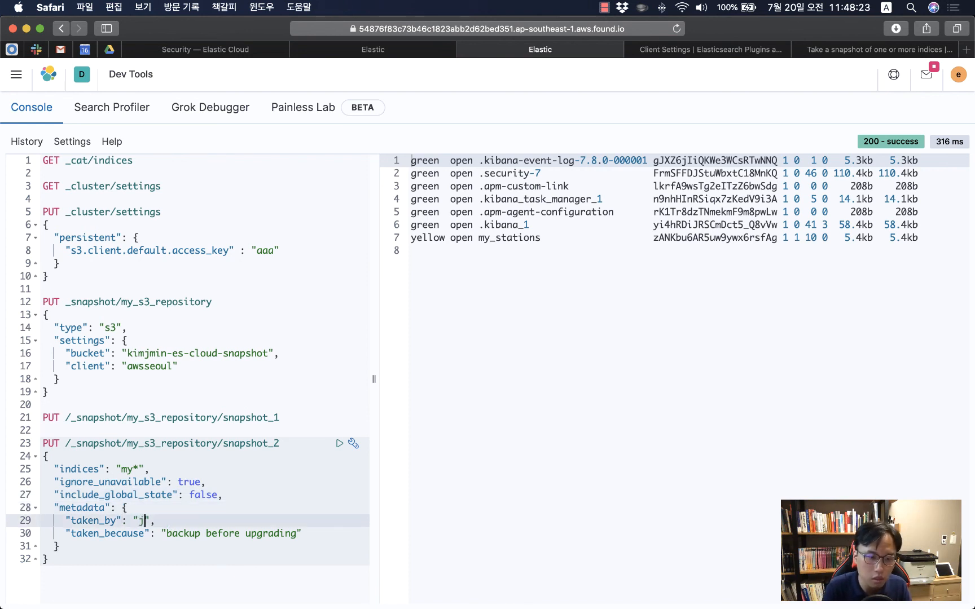
type("ongmin")
key("Down")
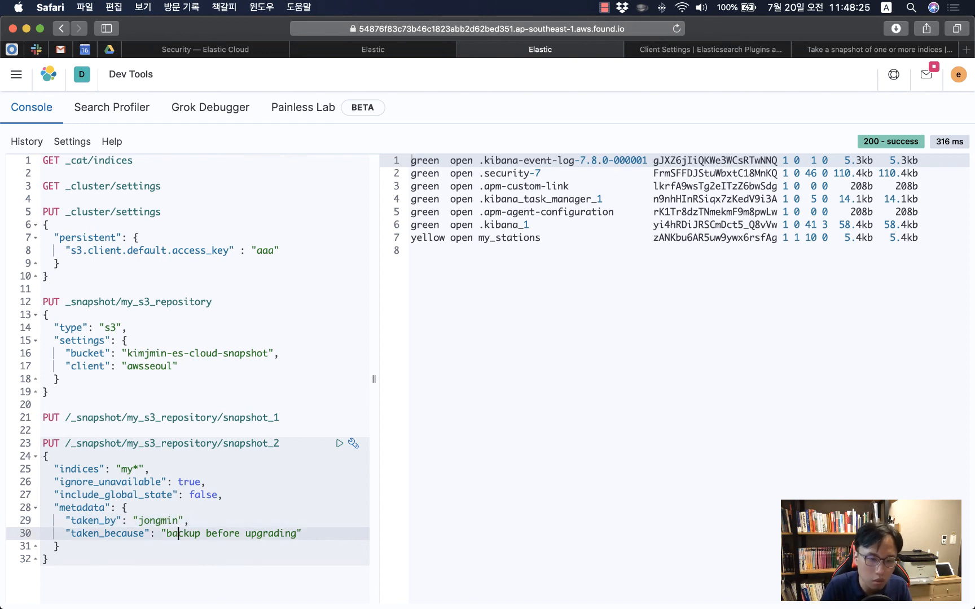
left_click(339, 444)
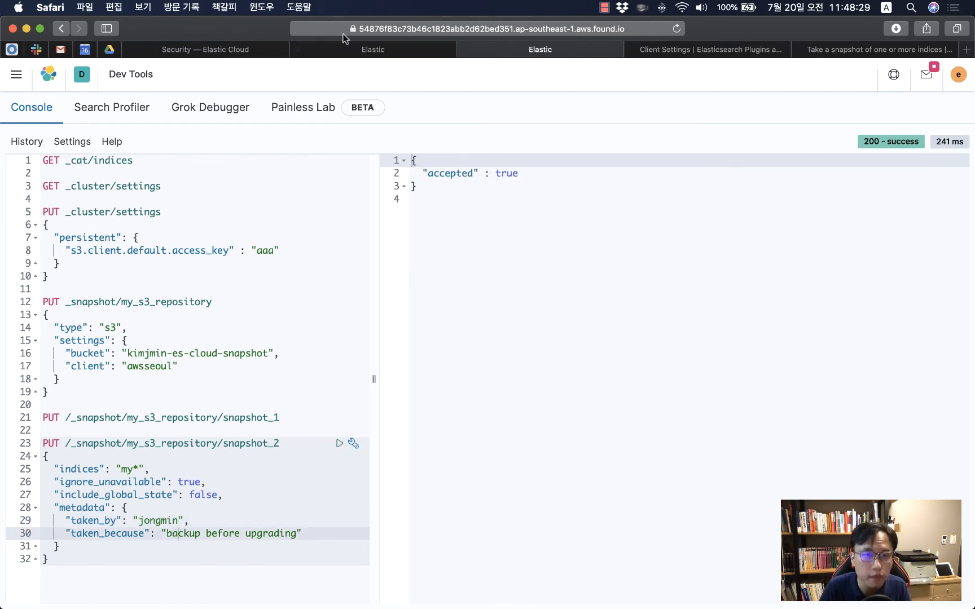
left_click(420, 53)
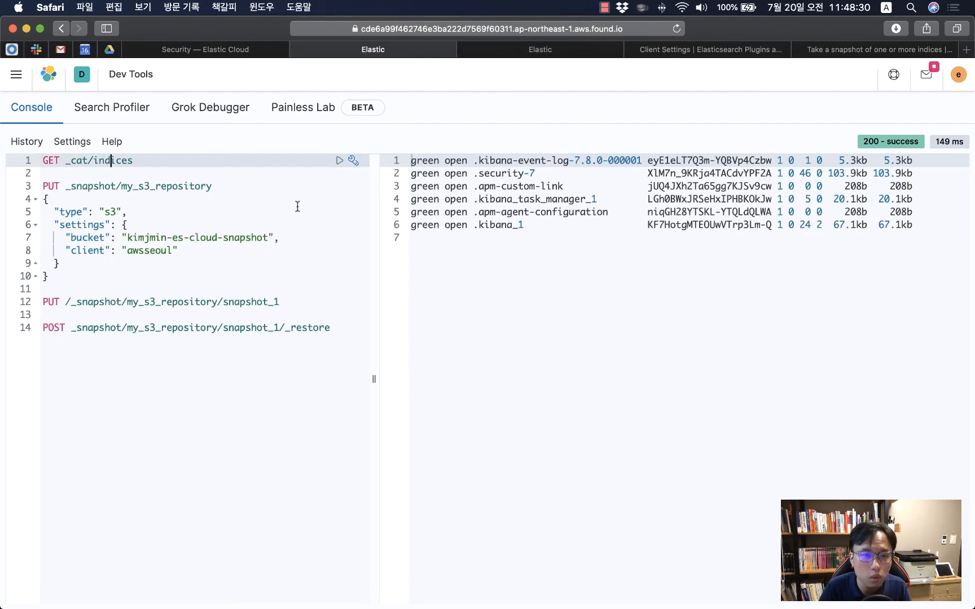
Restore snapshot_2 on Tokyo and list indices to find the restored my_stations.
left_click(278, 328)
key("BackSpace")
type("2")
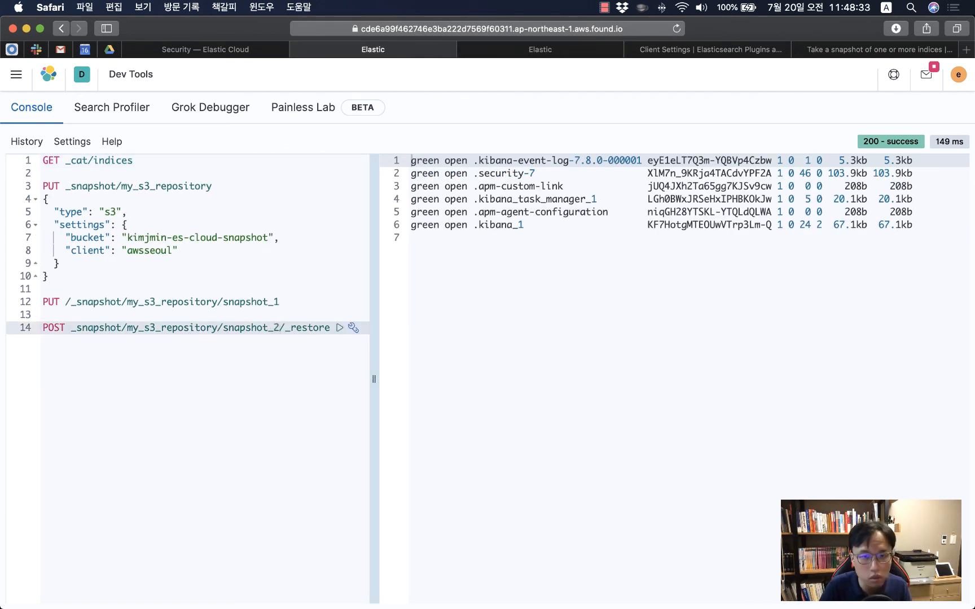
key("super+Return")
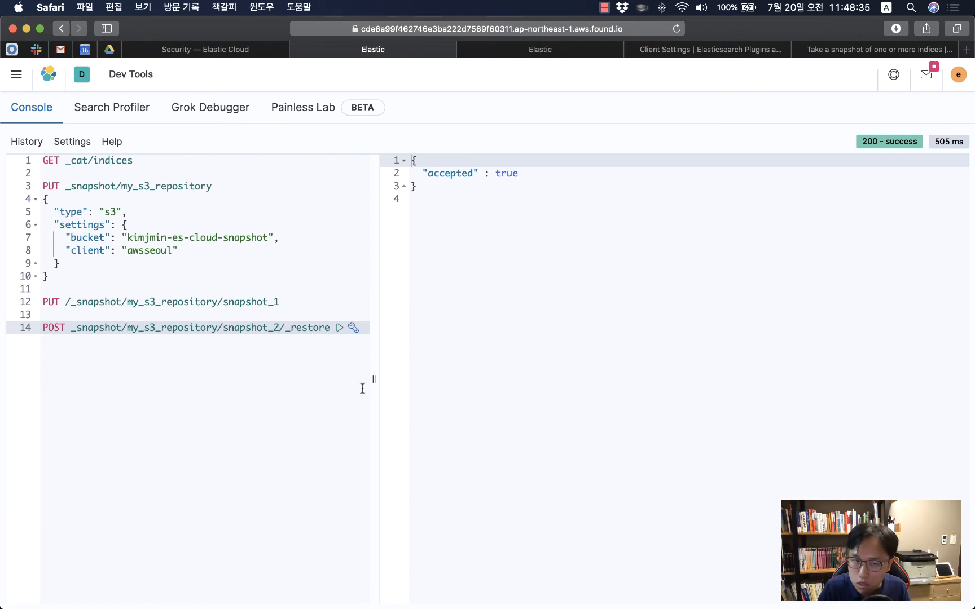
left_click(117, 160)
key("super+Return")
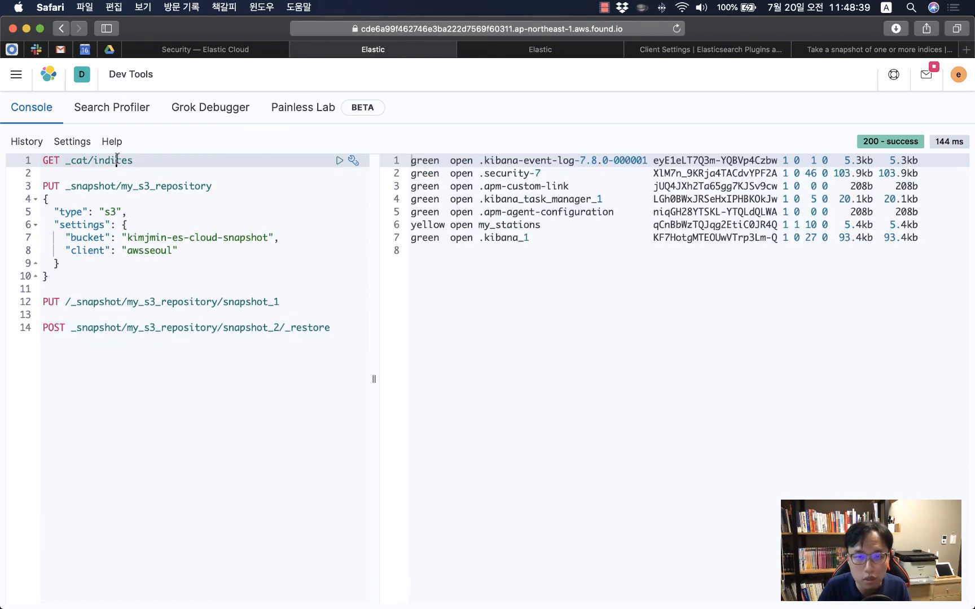
double_click(516, 225)
key("super+c")
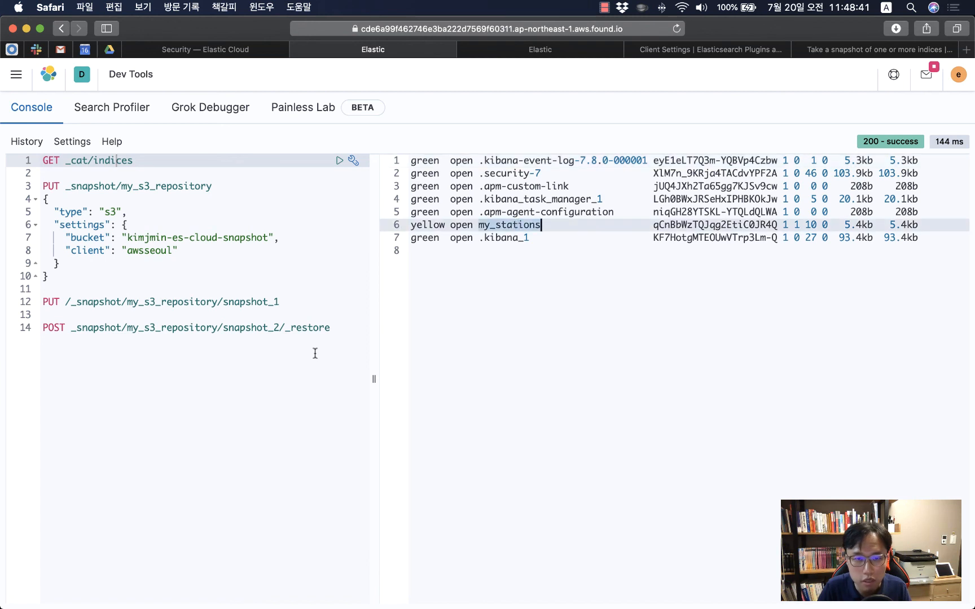
Run GET my_stations/_search and review its 10 returned hits.
left_click(245, 390)
key("Return")
key("Return")
key("Return")
type("ge")
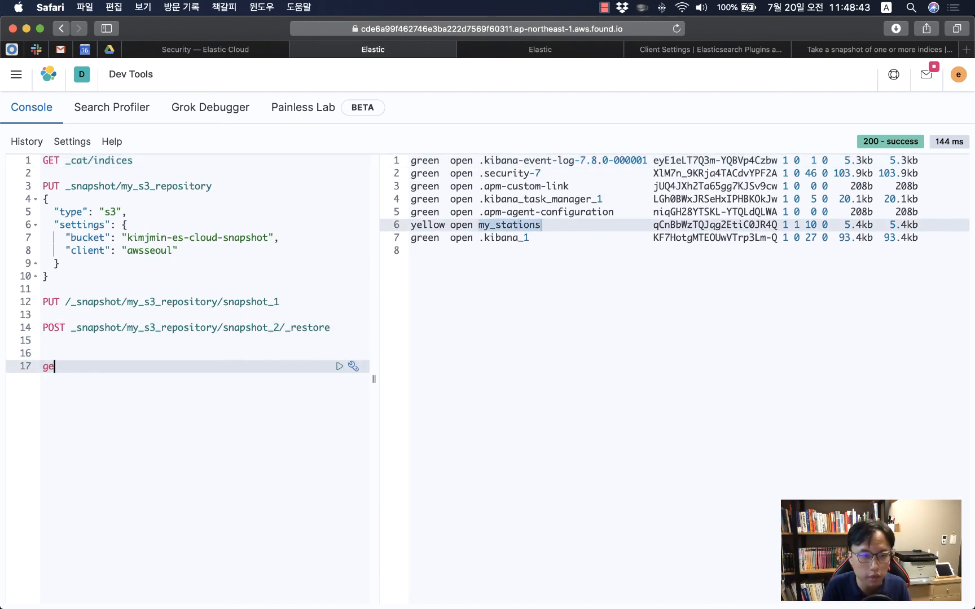
type("t")
key("super+v")
type("/")
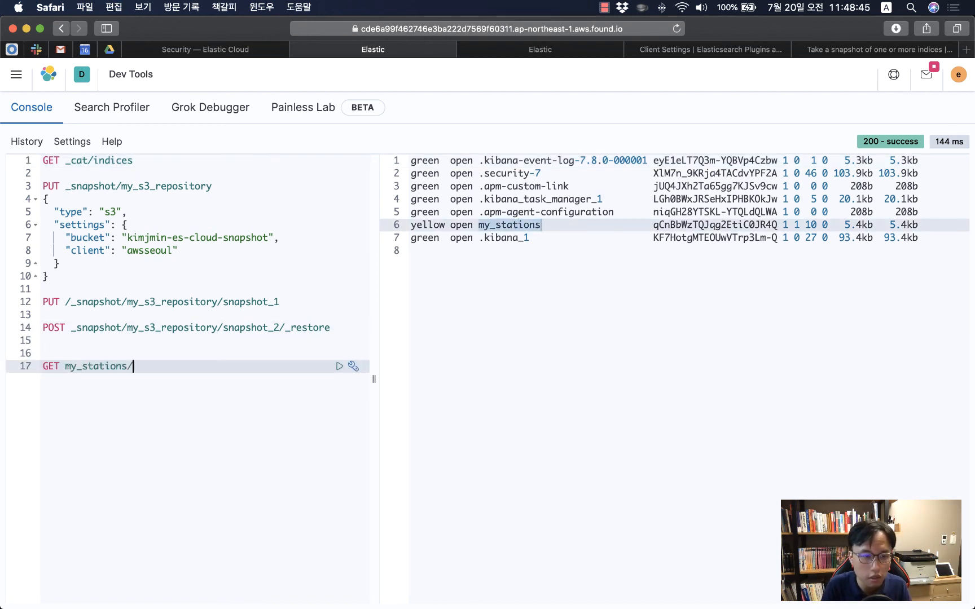
type("_search")
key("super+Return")
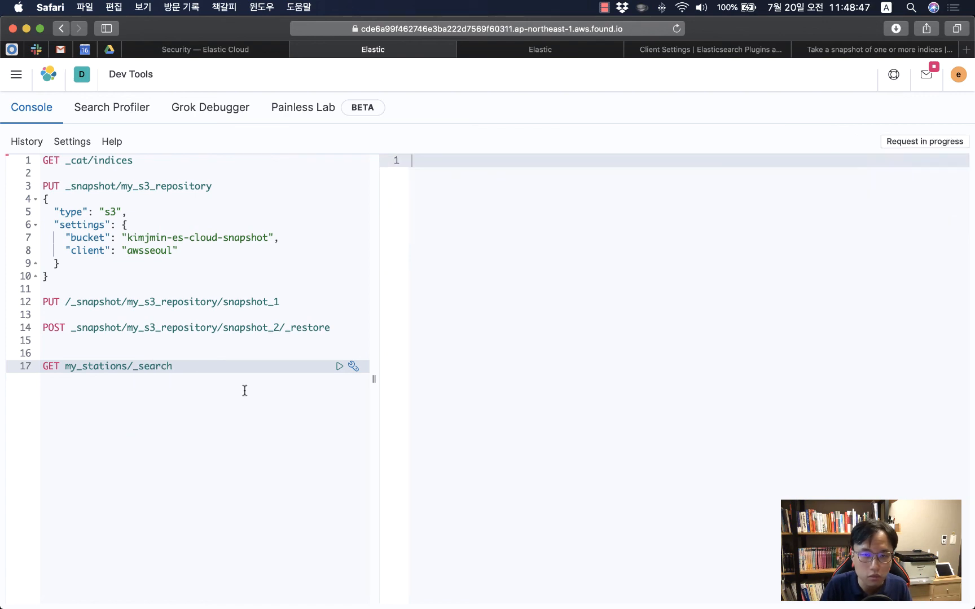
scroll(635, 305, "down", 20)
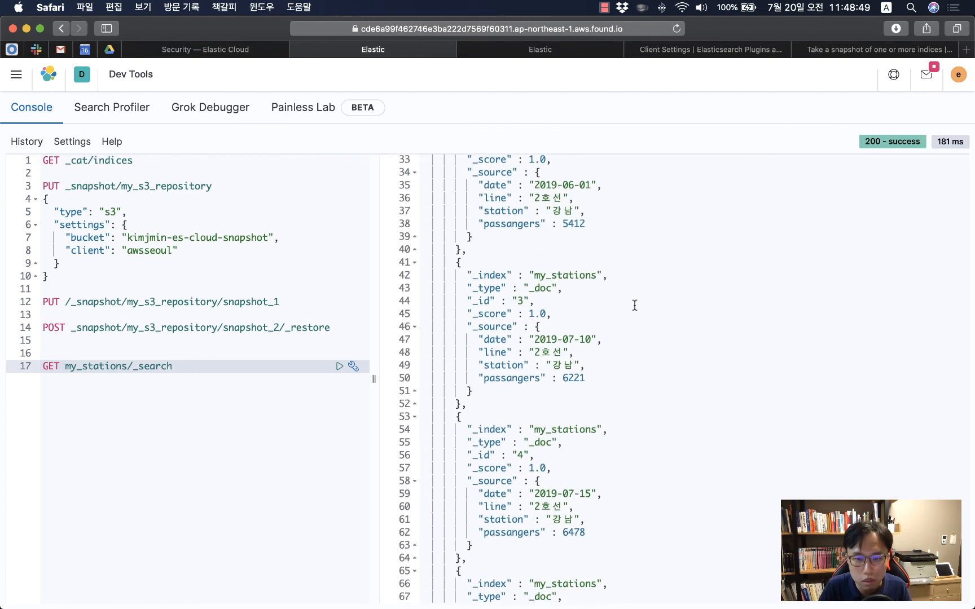
scroll(634, 305, "down", 5)
scroll(635, 305, "up", 20)
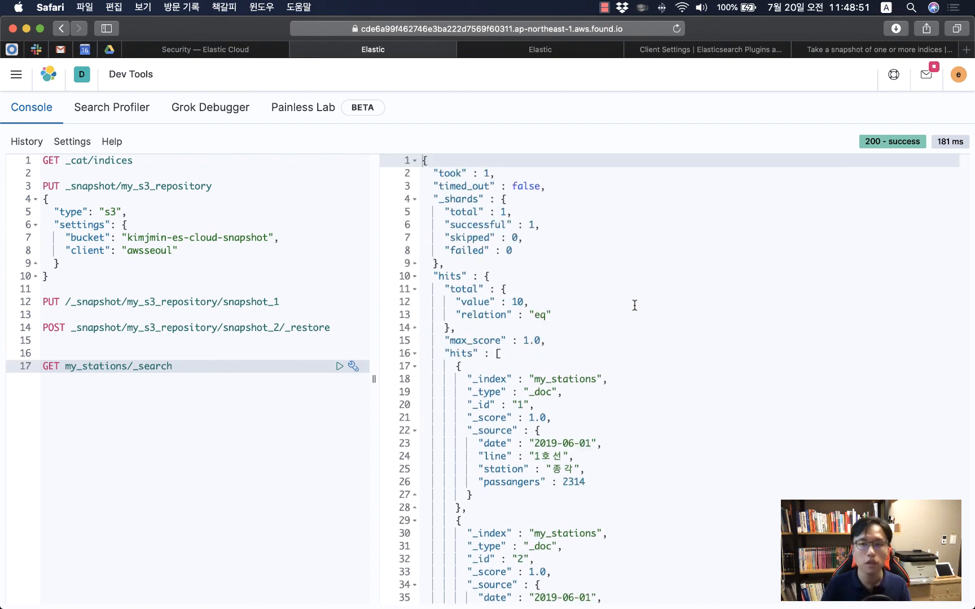
left_click(240, 216)
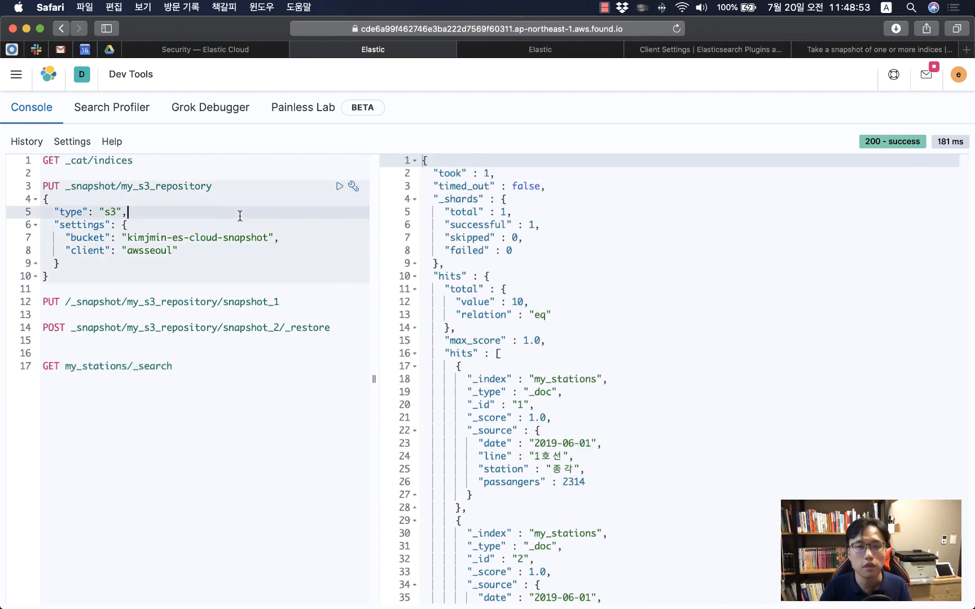
Flip through the documentation and cluster console tabs, then go to the Elastic Cloud home dashboard.
left_click(872, 50)
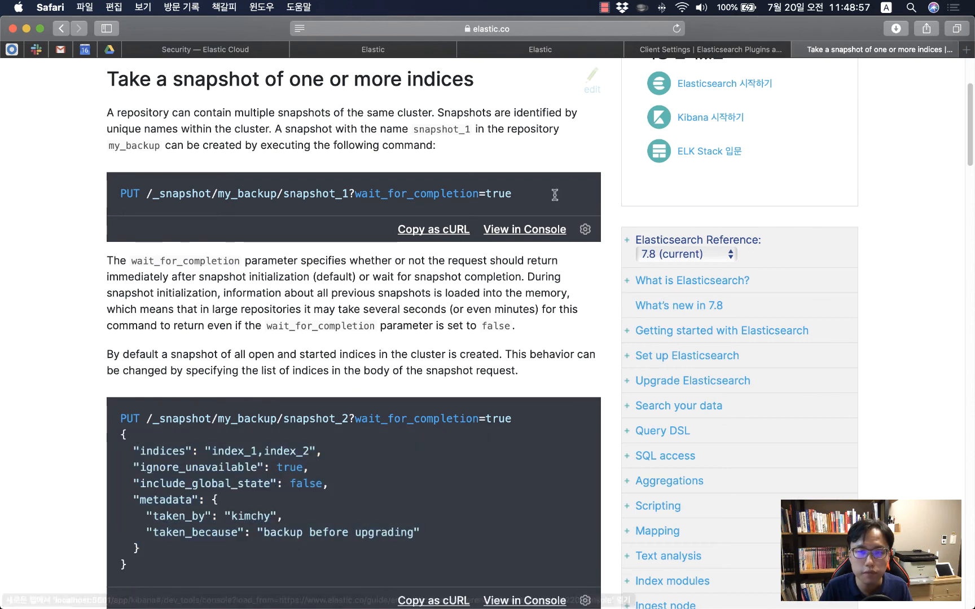
left_click(202, 51)
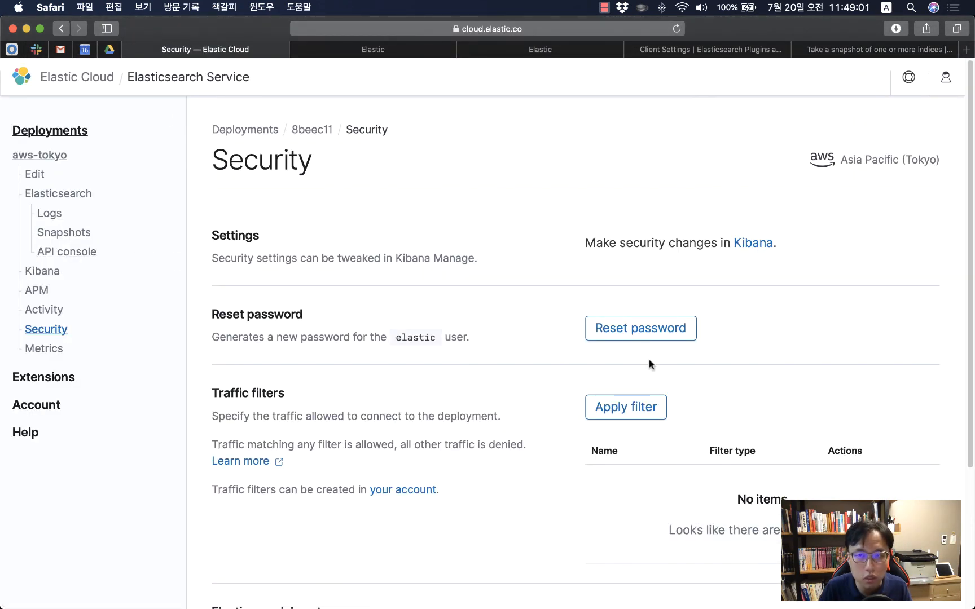
left_click(713, 49)
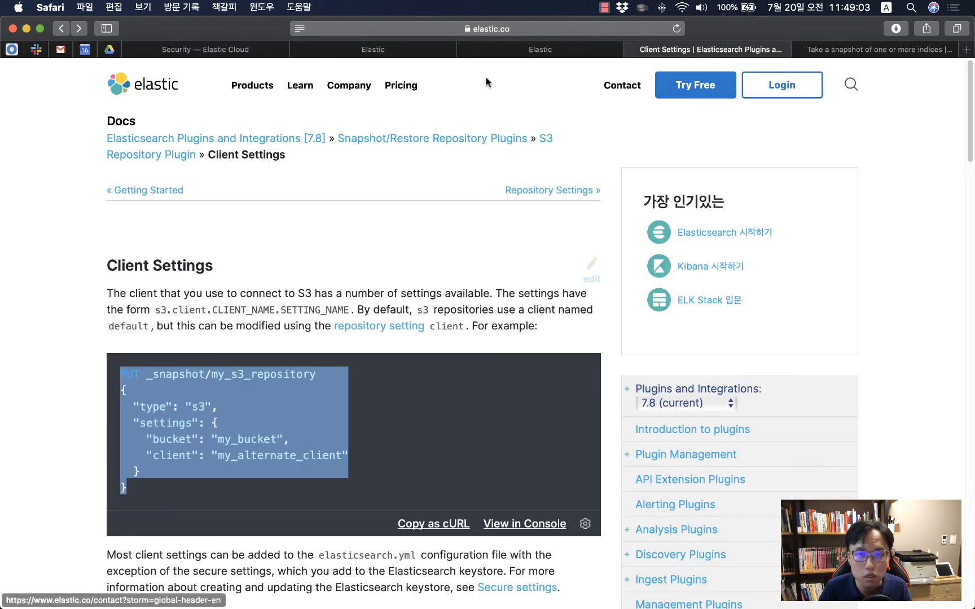
left_click(534, 50)
left_click(375, 51)
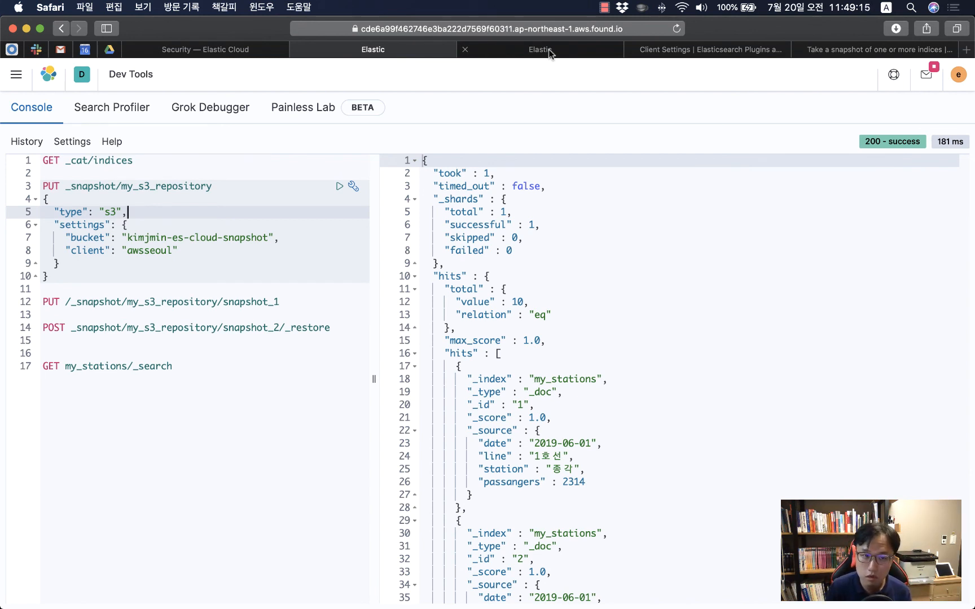
double_click(107, 212)
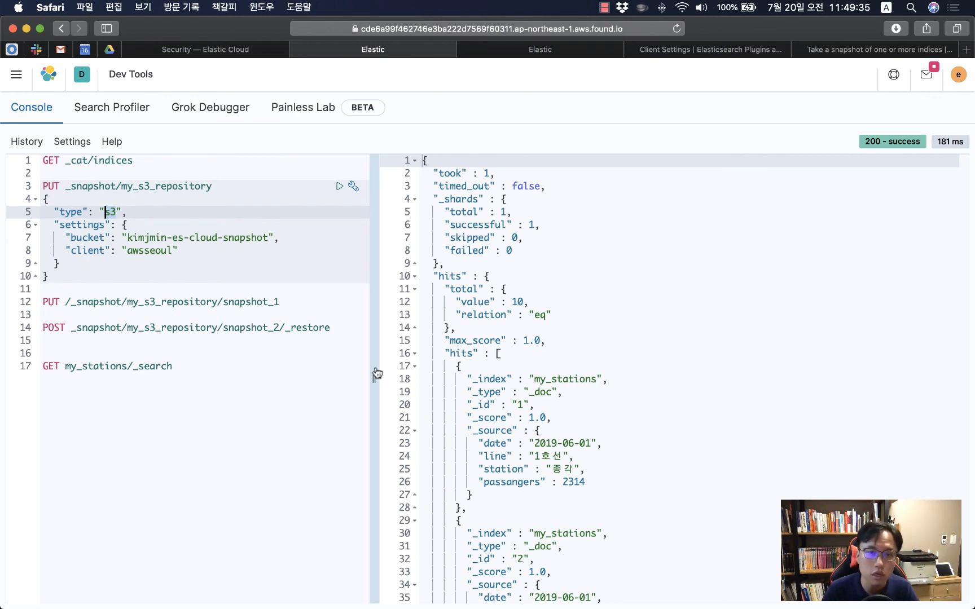
left_click(185, 51)
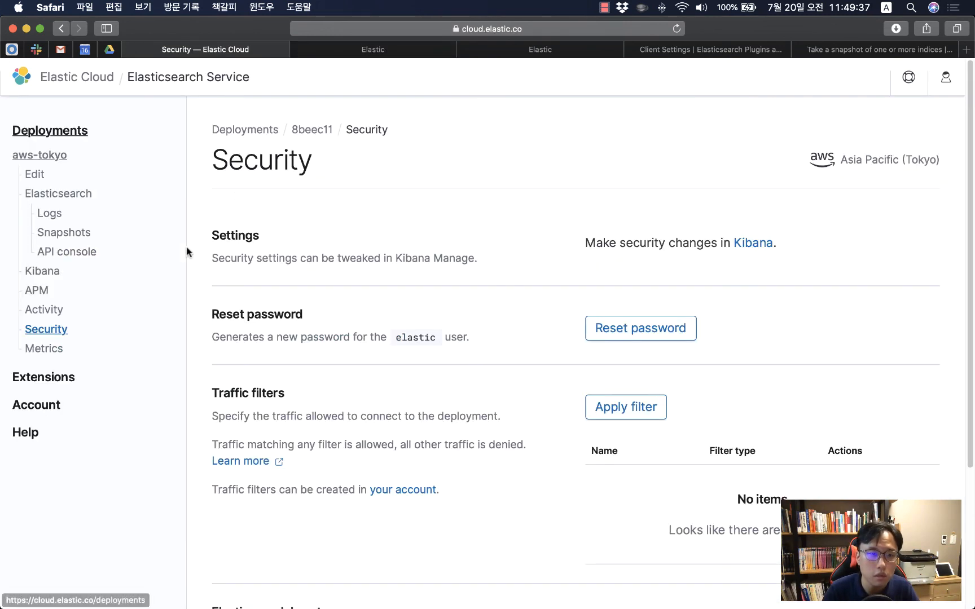
left_click(88, 81)
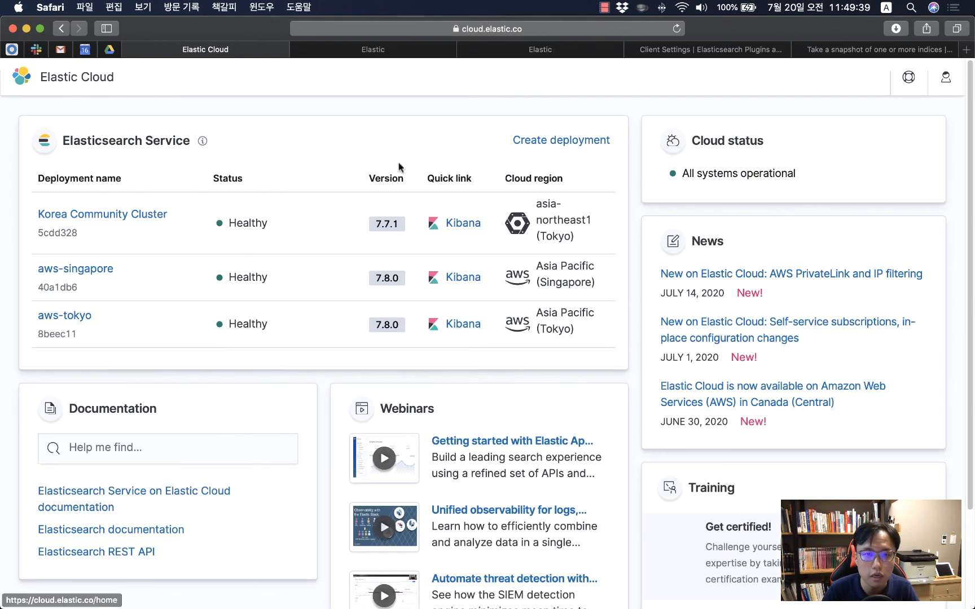